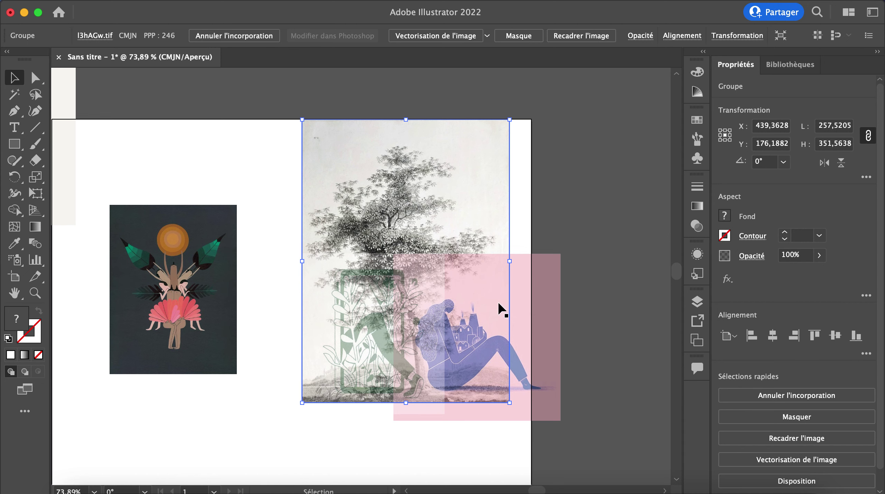
- Examine the reference illustrations on and around the artboard, including the tree engraving and the overlapping pink image of the seated woman
scroll(162, 325, "up", 5)
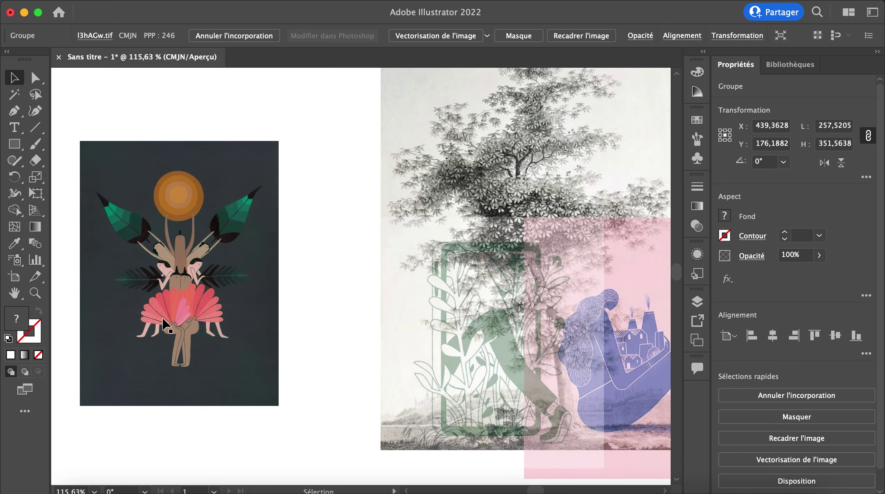
scroll(353, 357, "down", 3)
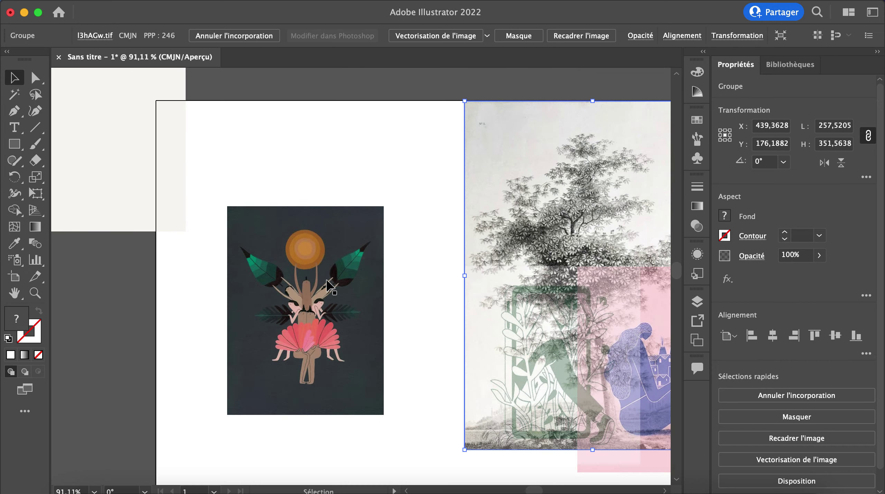
scroll(316, 222, "down", 4)
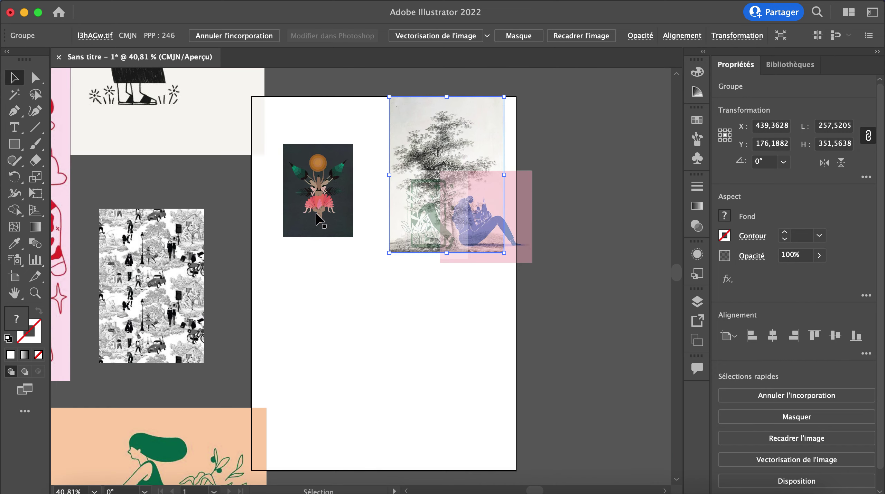
scroll(331, 372, "down", 2)
scroll(333, 394, "down", 2)
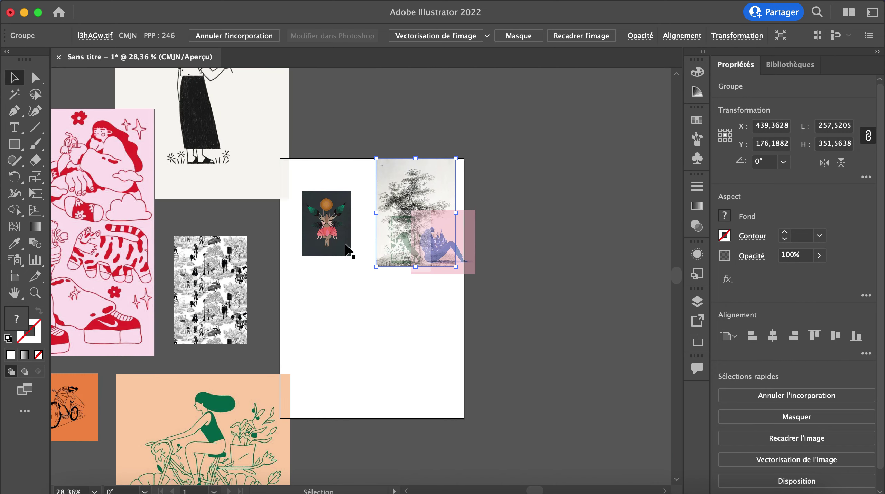
scroll(377, 261, "up", 5)
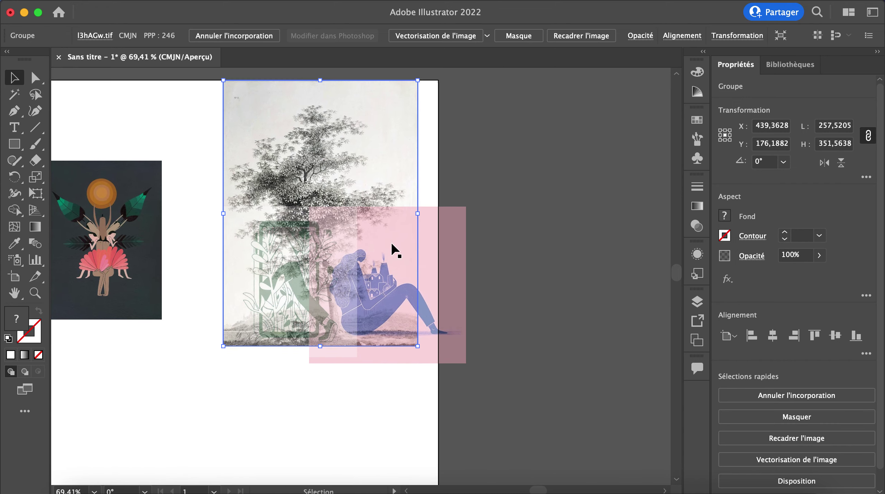
scroll(313, 159, "up", 2)
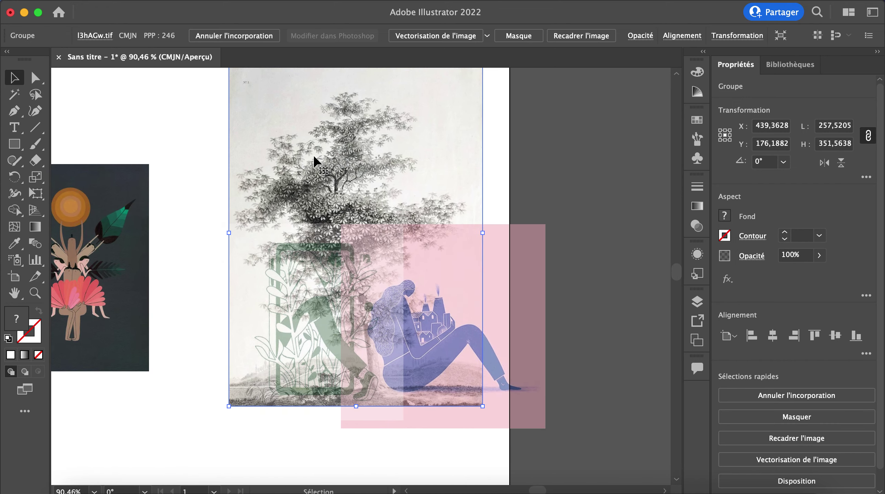
- Reset the Les indispensables classiques workspace, deselect the pink illustration and return to the document properties
left_click(538, 335)
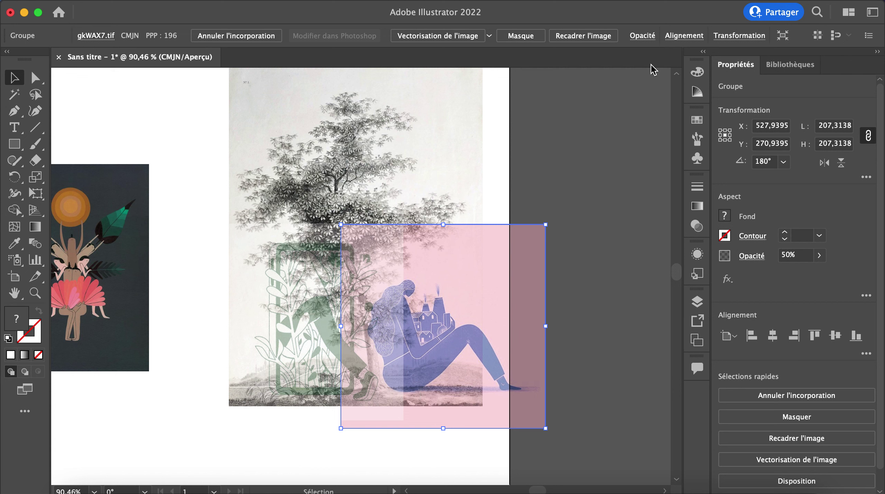
left_click(872, 12)
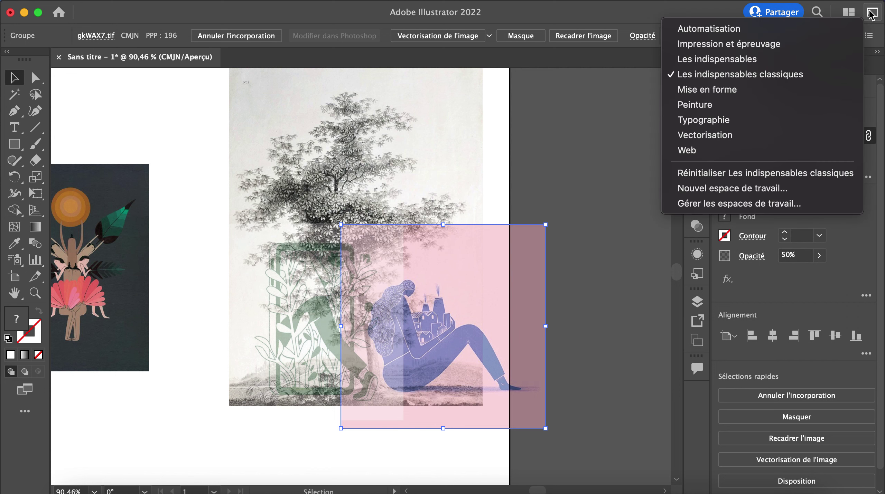
left_click(720, 173)
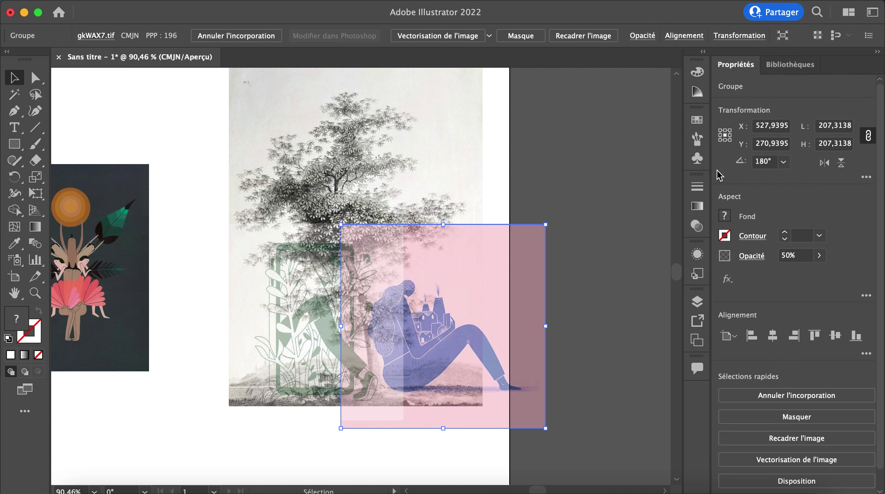
left_click(618, 119)
left_click(781, 65)
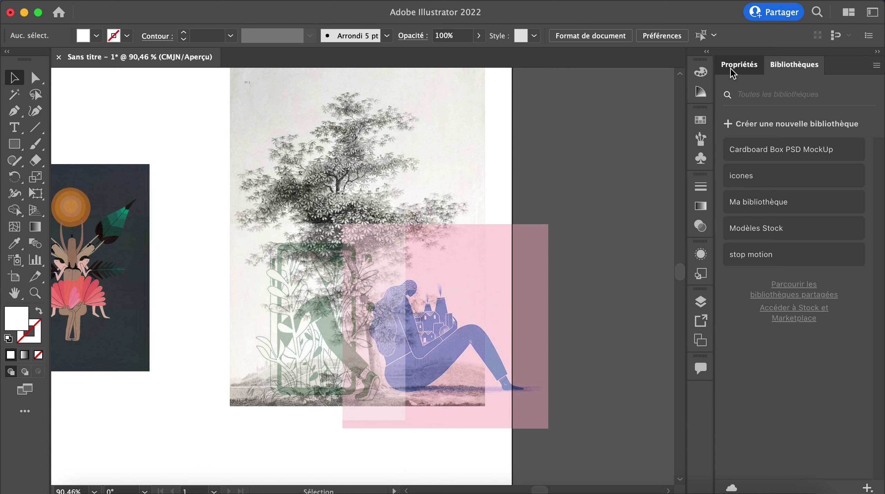
left_click(732, 67)
- Show the Calques panel and dock its neighbouring Exportation de fichier panel beside Propriétés and Bibliothèques
left_click(402, 0)
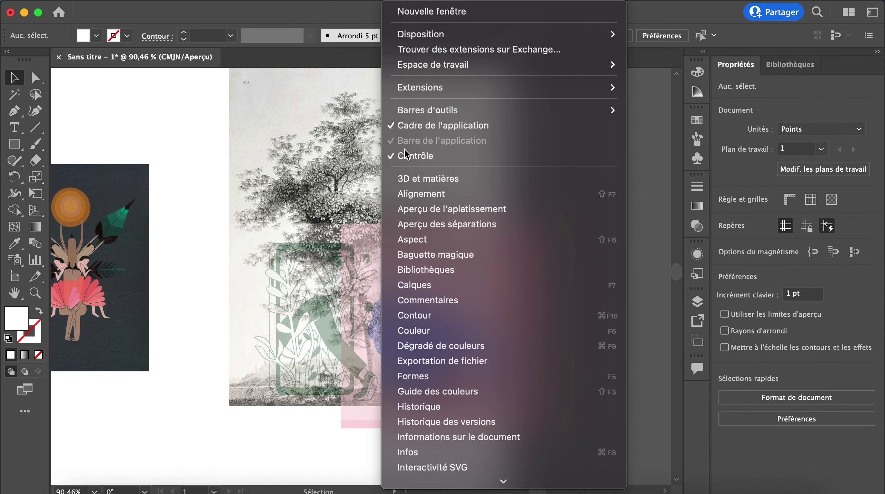
left_click(414, 286)
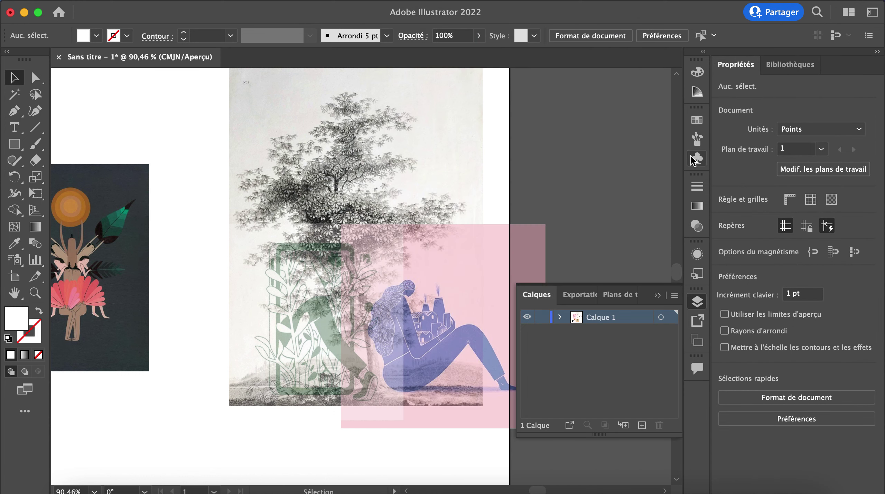
left_click_drag(595, 291, 840, 67)
- Display the Pathfinder panel
left_click(453, 1)
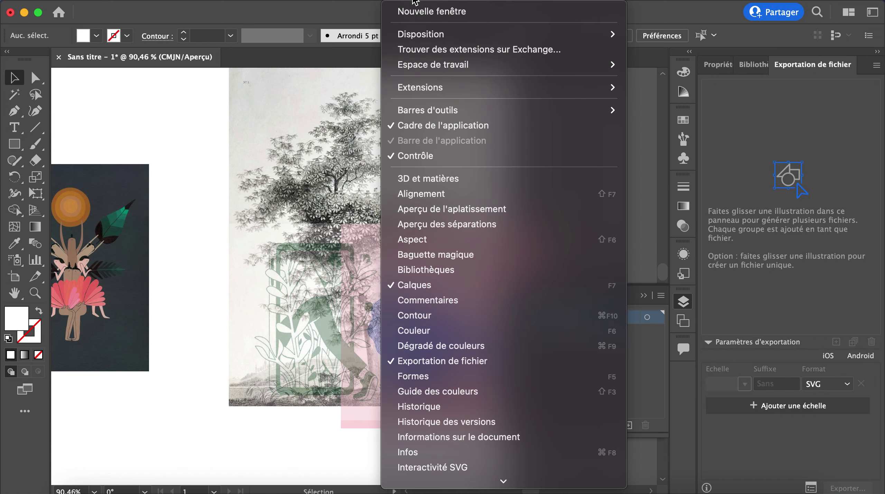
scroll(422, 420, "down", 5)
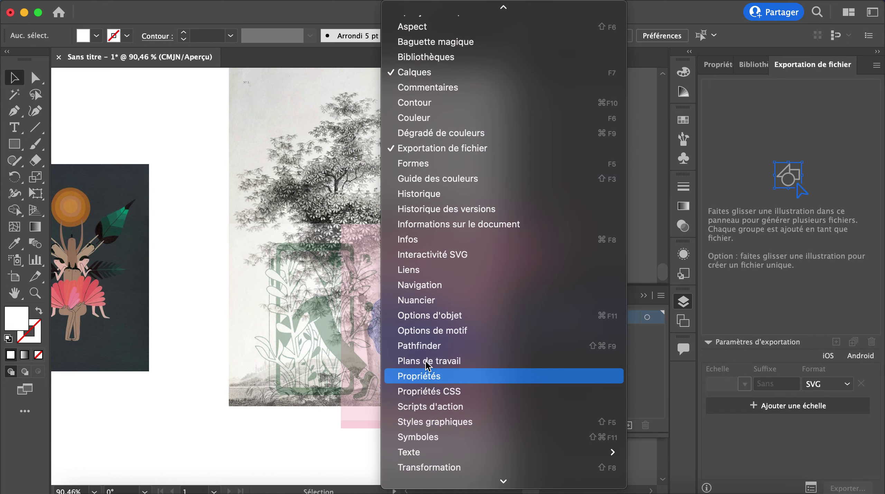
left_click(427, 342)
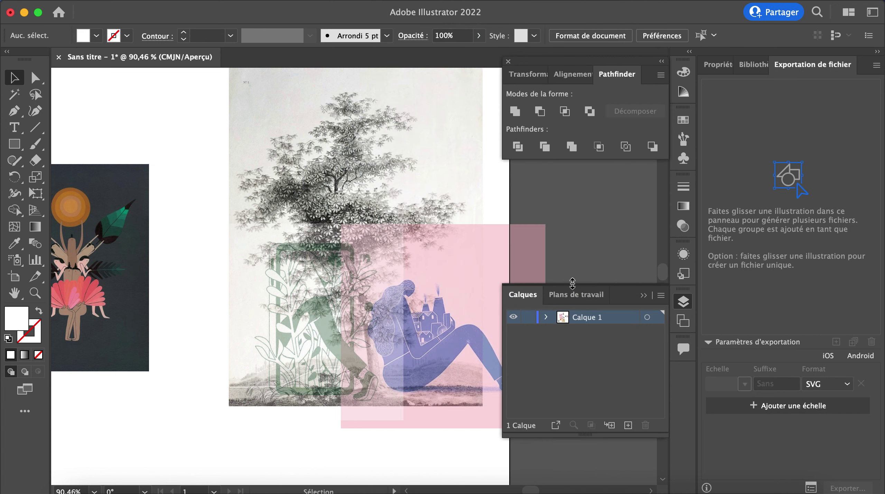
- Move the Plans de travail panel out of the Calques group and close it
left_click_drag(575, 294, 769, 70)
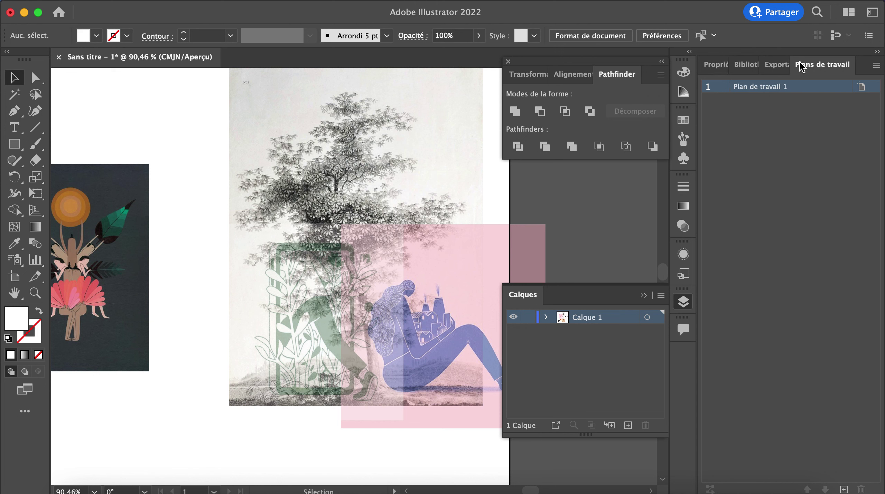
right_click(839, 66)
left_click(793, 66)
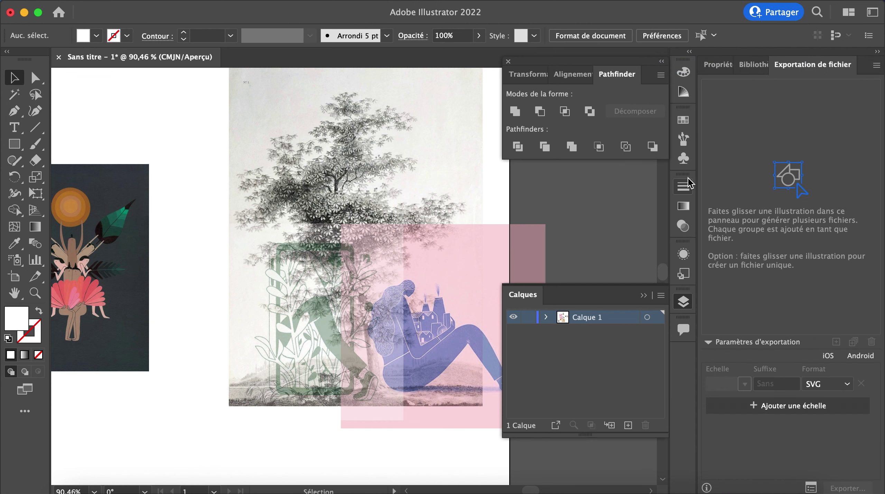
- Dock the Calques and Pathfinder panels beside Propriétés, and close the remaining floating group with Transformation and Alignement
left_click_drag(541, 301, 827, 66)
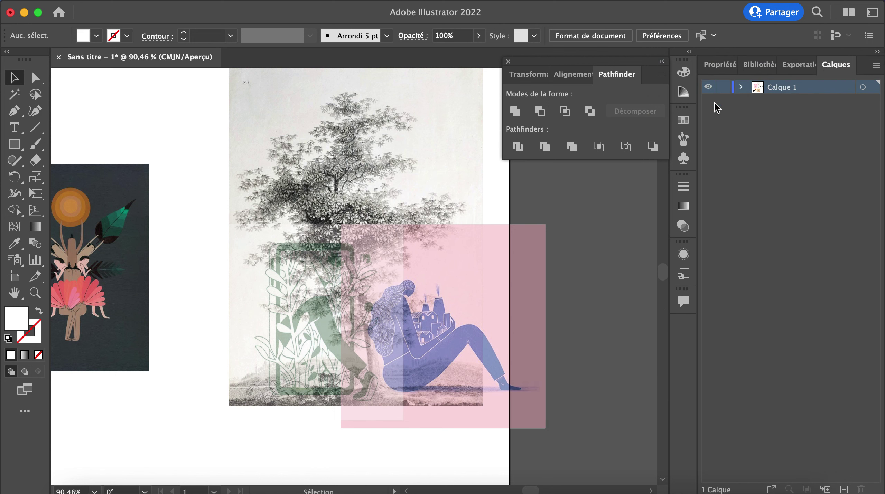
left_click_drag(611, 76, 855, 64)
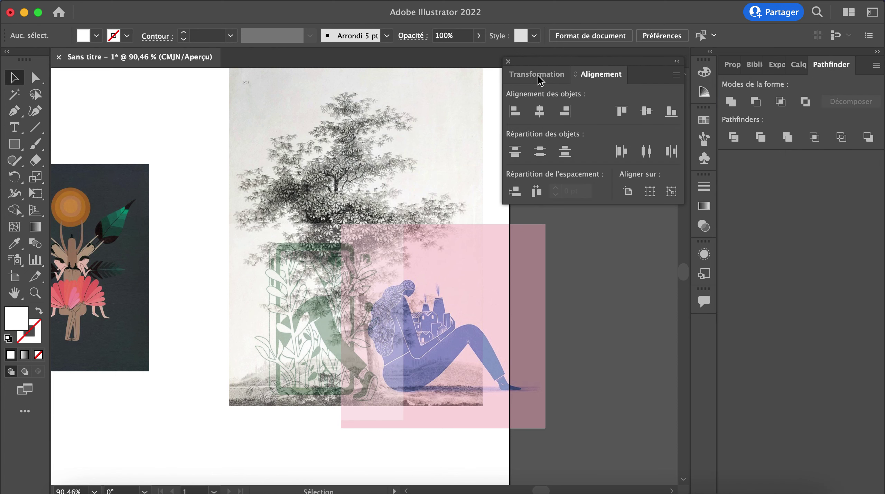
left_click(508, 61)
- Turn the Calque 1 layer holding the reference images into a template layer (Modèle)
scroll(376, 264, "left", 3)
scroll(376, 263, "down", 2)
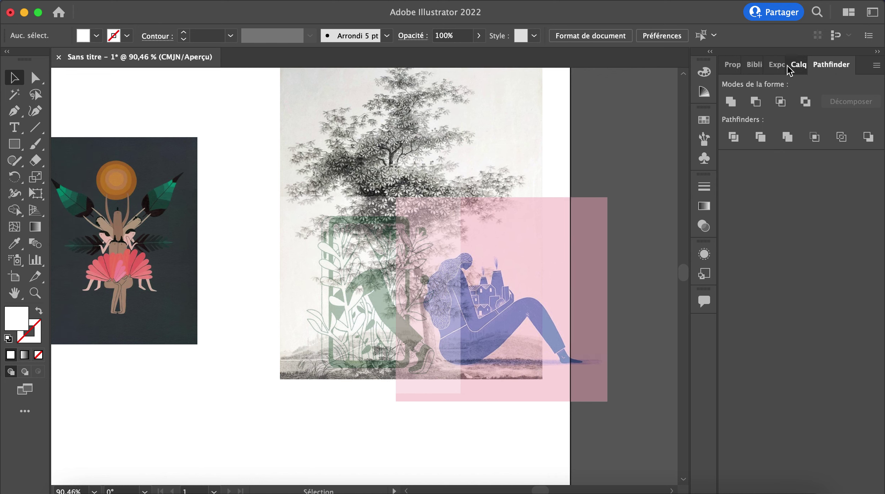
left_click(788, 66)
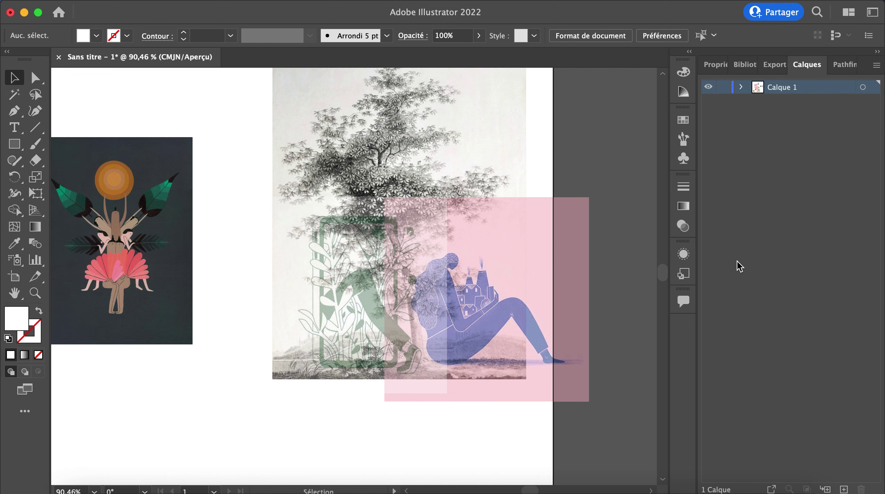
left_click(875, 66)
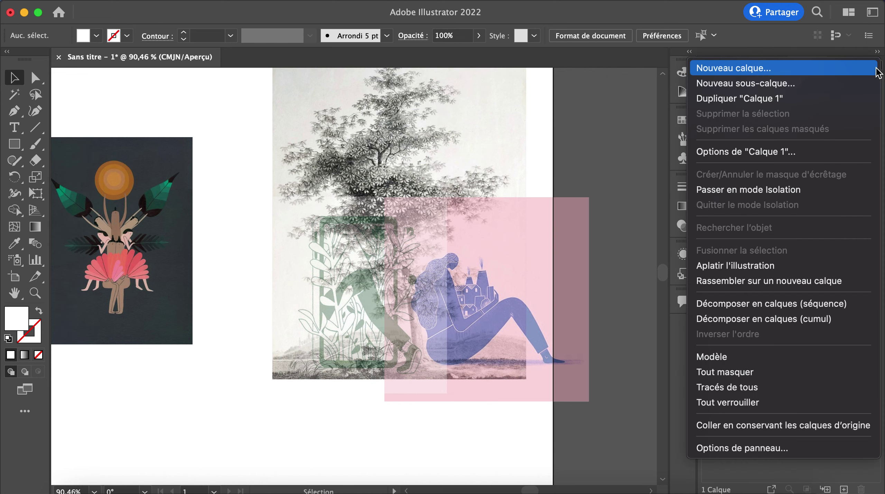
left_click(746, 356)
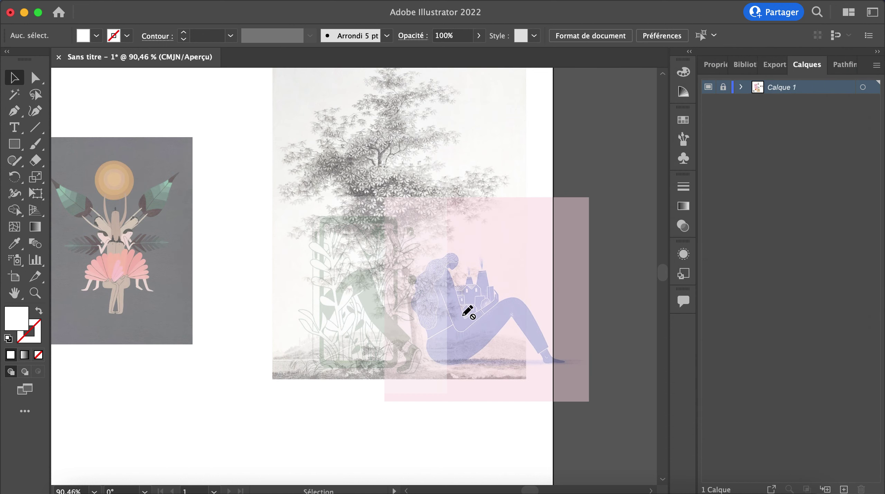
- Create a new layer above Calque 1 and name it "femme aux usines"
left_click(852, 489)
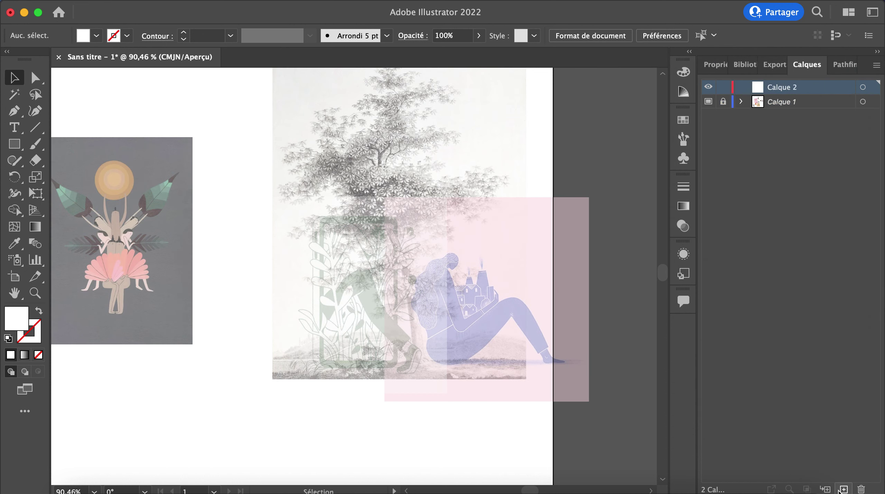
double_click(768, 87)
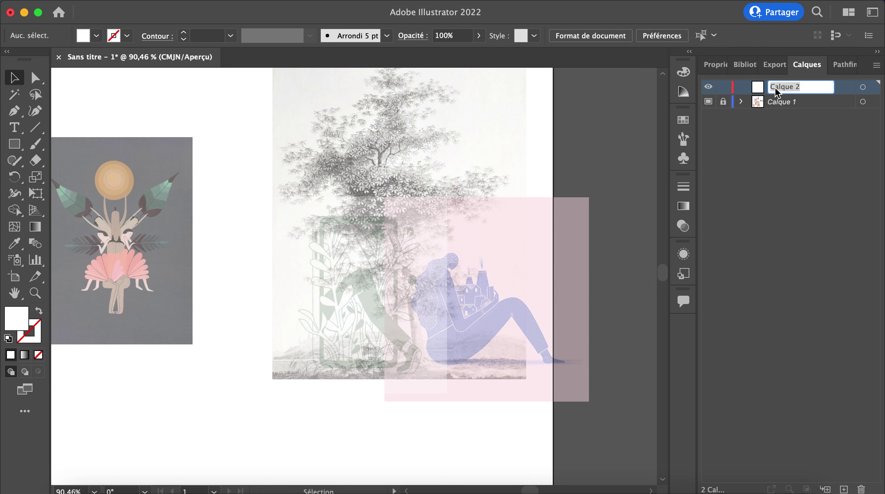
type("femme aux usines")
key("Return")
- Start a Pen path on the seated woman's silhouette, tracing from the neck along the underside of the jaw to the chin
scroll(478, 248, "up", 5)
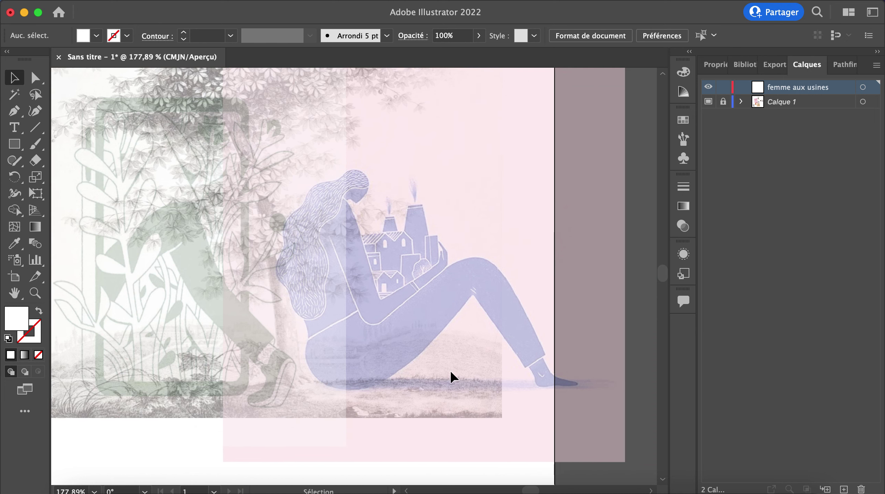
scroll(382, 298, "up", 3)
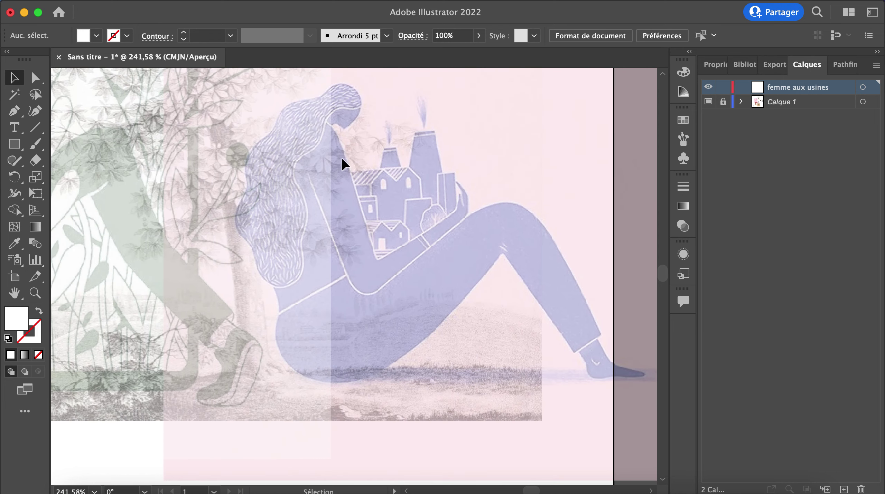
scroll(343, 164, "up", 2)
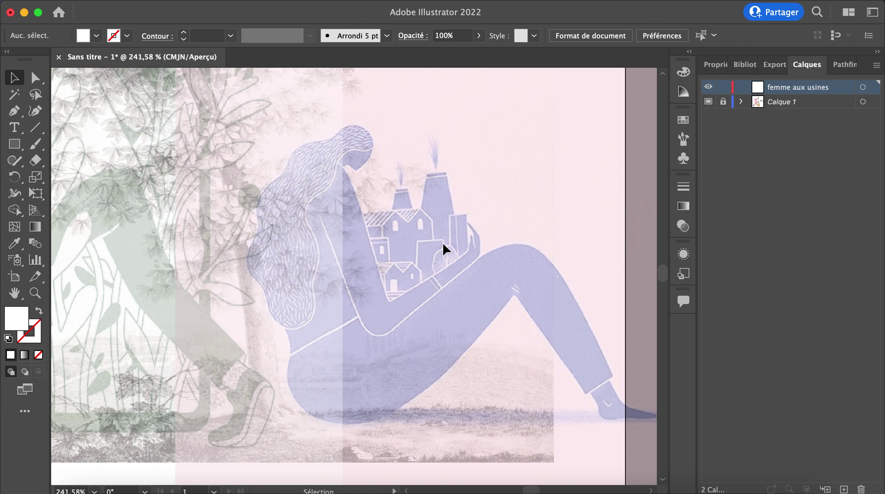
left_click(15, 111)
scroll(362, 176, "up", 3)
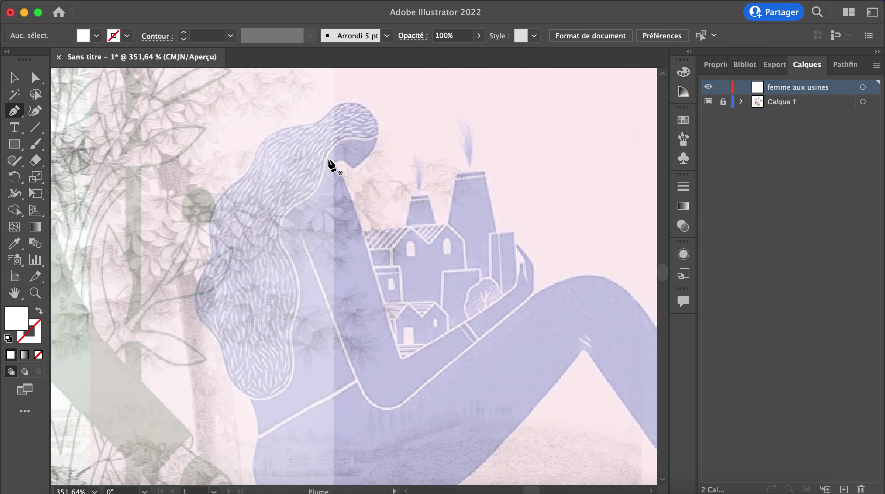
scroll(416, 362, "down", 3)
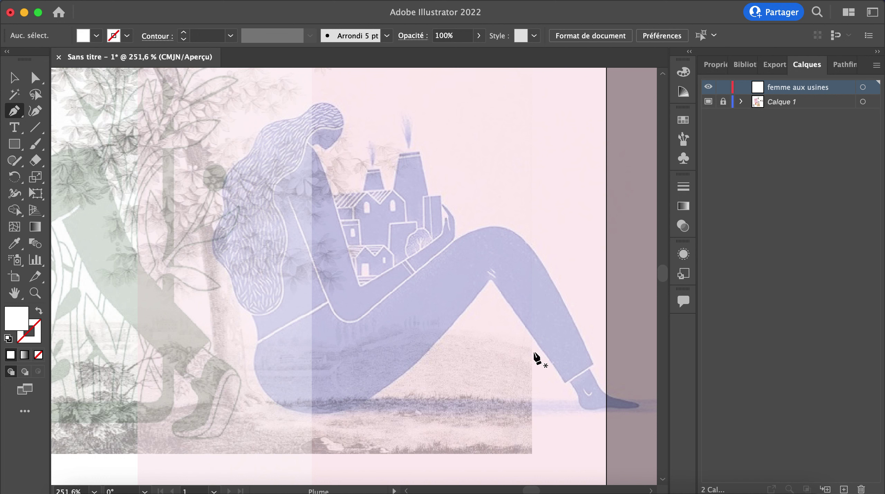
scroll(306, 150, "up", 3)
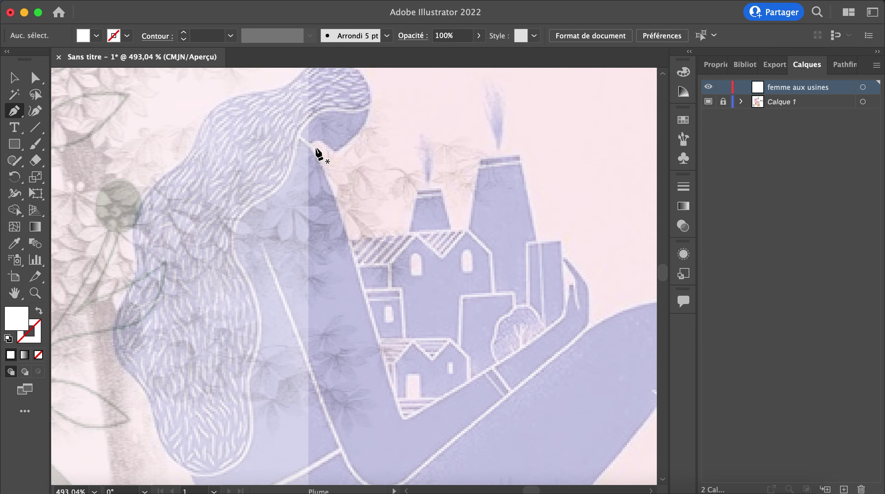
scroll(306, 150, "up", 3)
left_click(287, 199)
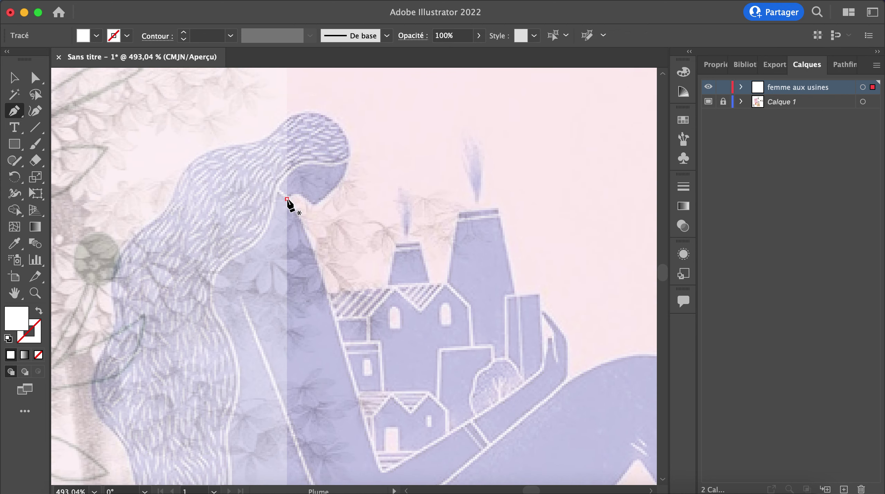
left_click_drag(299, 194, 304, 196)
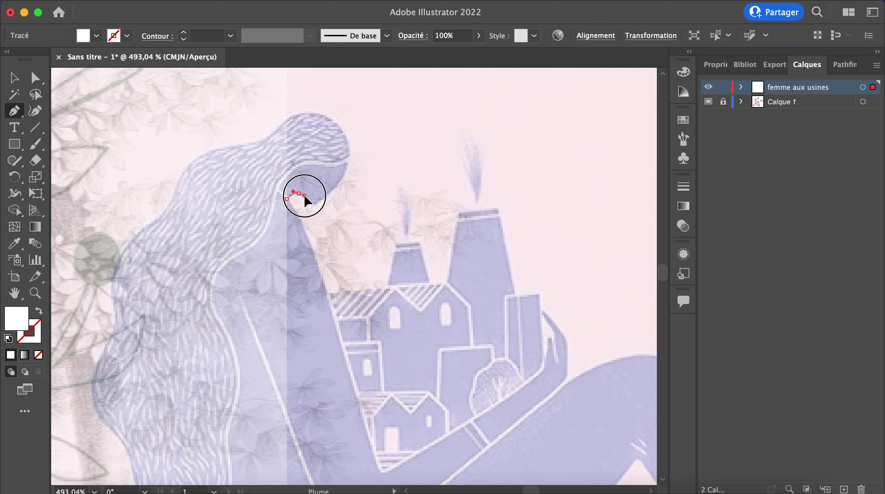
left_click(313, 205)
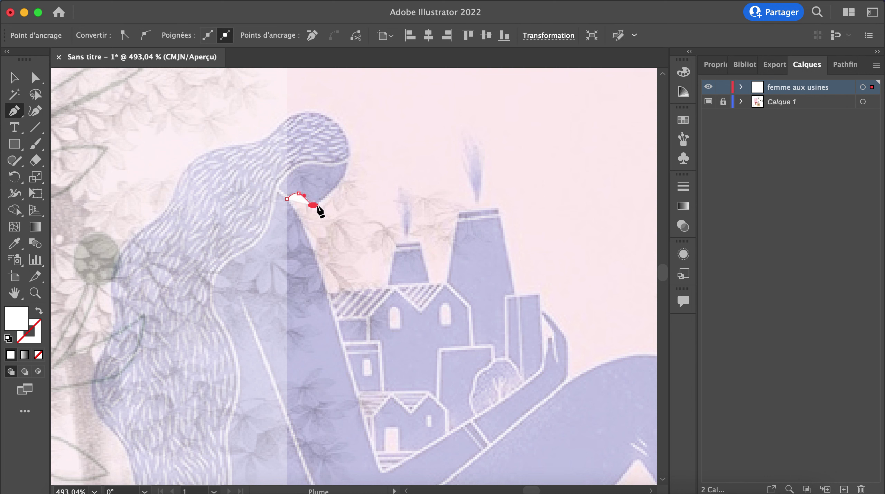
- Continue the Pen path from the chin around the face and crown of the head to the upper back of the hair
left_click_drag(349, 160, 350, 135)
left_click_drag(292, 115, 254, 144)
left_click_drag(195, 159, 166, 208)
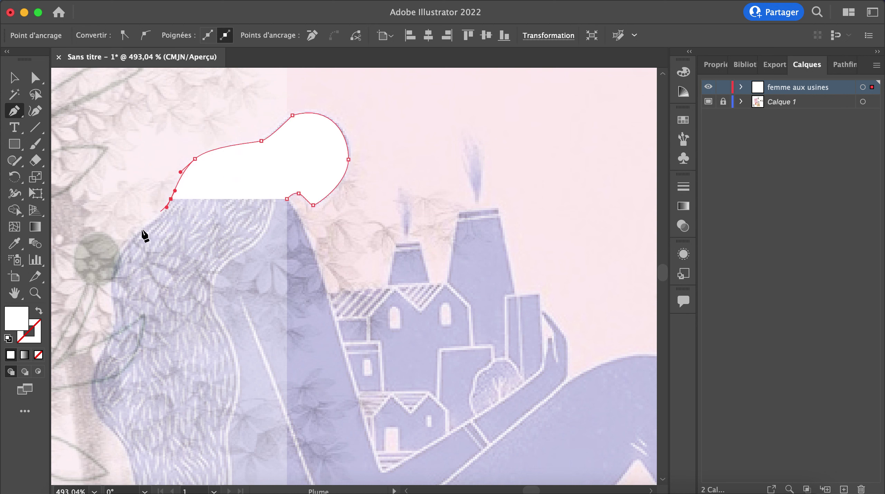
- Trace the wavy outer edge of the hair down the woman's back to just above its lower tip
left_click_drag(136, 234, 112, 247)
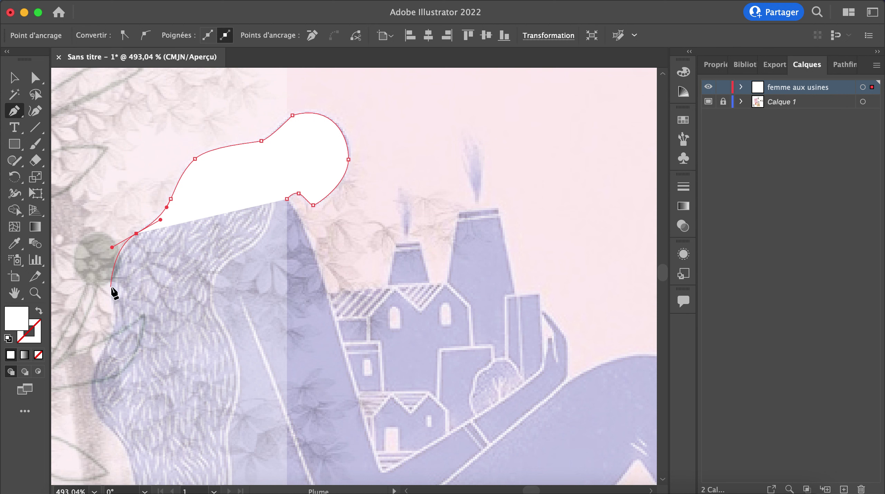
left_click_drag(111, 287, 111, 294)
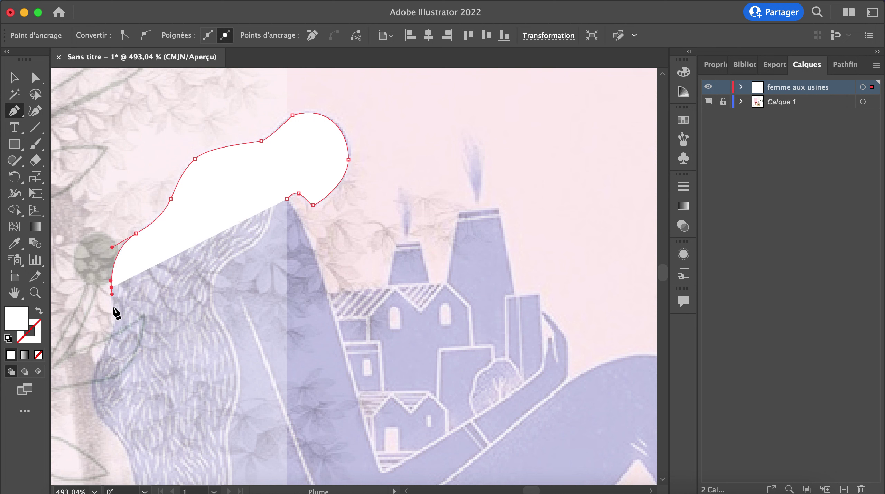
left_click_drag(109, 338, 99, 355)
scroll(99, 356, "down", 5)
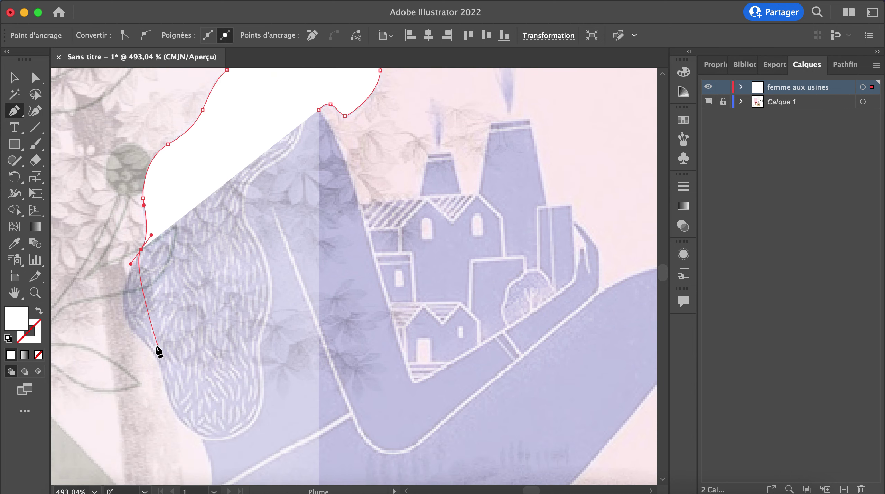
left_click_drag(142, 336, 167, 370)
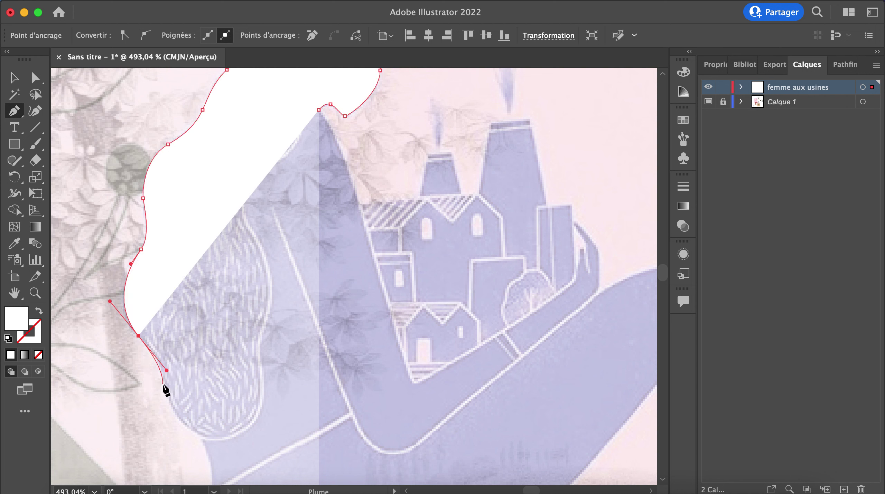
left_click_drag(164, 385, 165, 396)
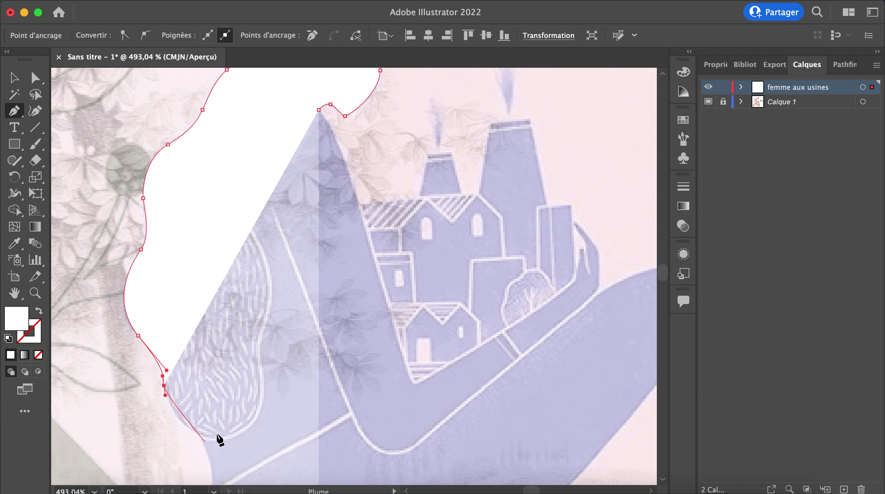
- Curve the path around the hair's lower tip and swap its colours to a white stroke with no fill
left_click_drag(234, 435, 286, 411)
left_click(234, 434)
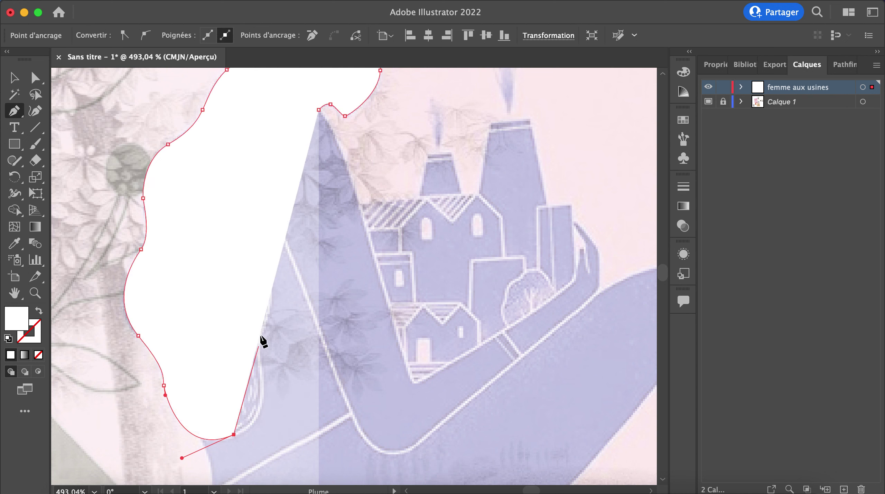
left_click(36, 312)
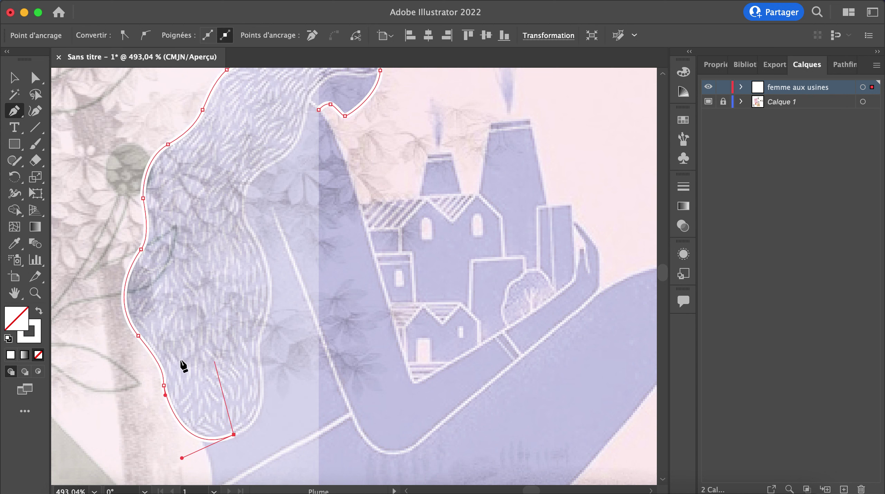
- Try to trace the inner edge of the hair from its lower tip up towards the neck
left_click_drag(258, 345, 249, 255)
left_click_drag(256, 238, 243, 259)
left_click_drag(259, 345, 258, 339)
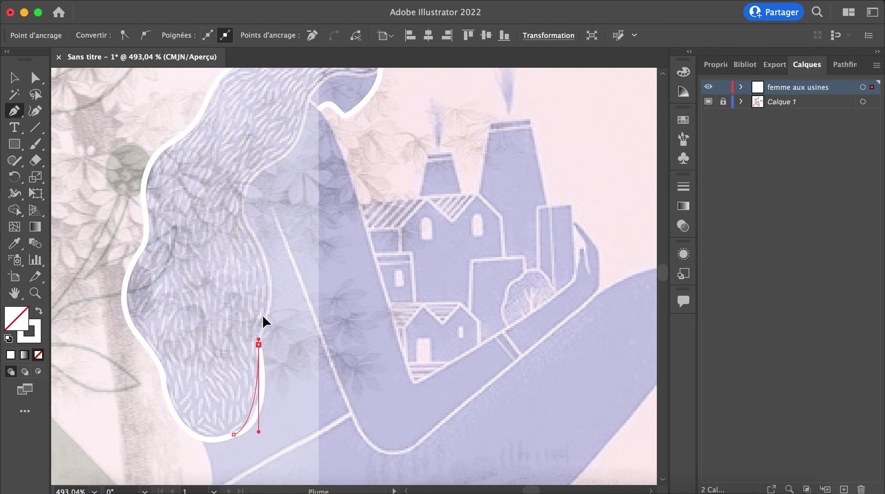
left_click_drag(265, 259, 250, 216)
left_click_drag(261, 170, 292, 139)
scroll(292, 139, "up", 5)
scroll(292, 139, "right", 2)
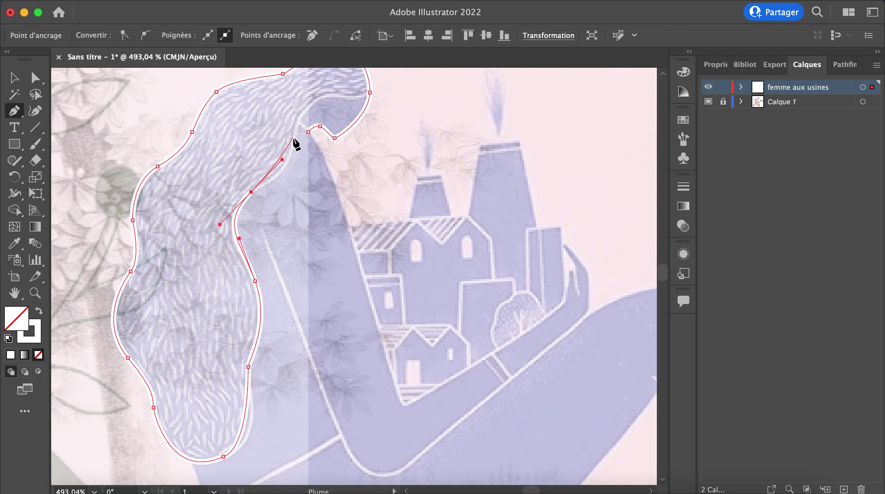
scroll(292, 140, "up", 3)
scroll(233, 299, "down", 5)
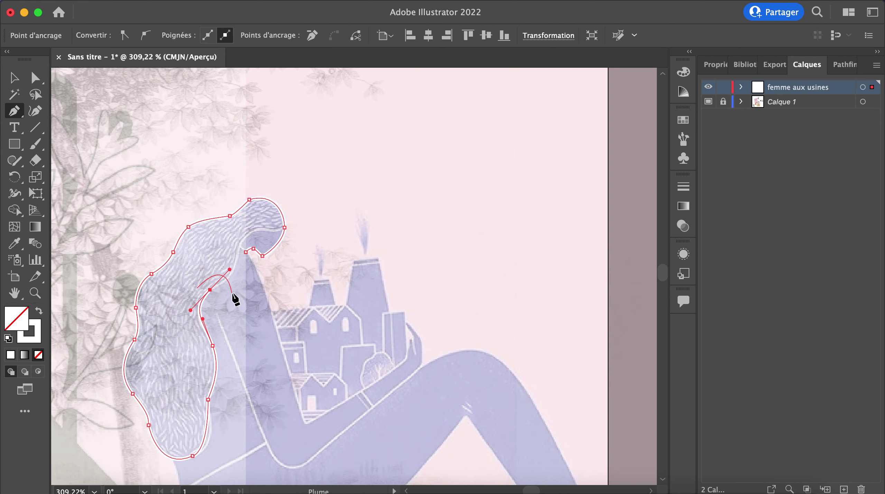
scroll(236, 300, "down", 3)
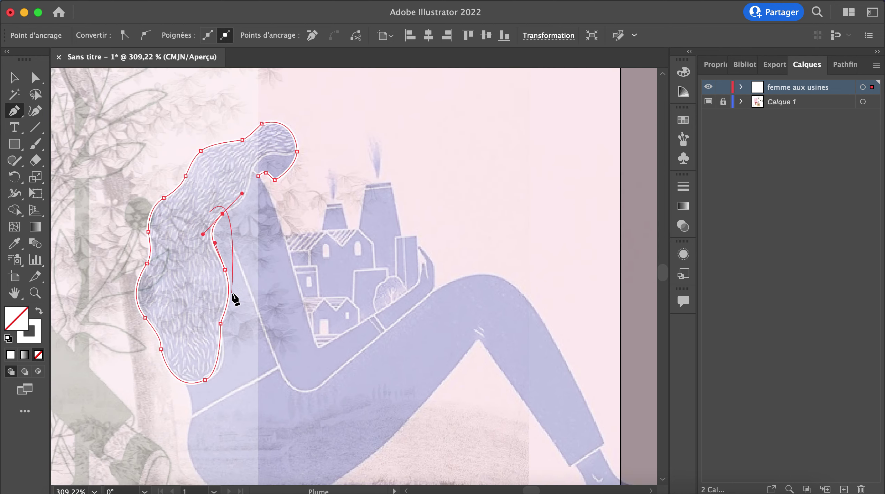
- Remove the path's anchor points along the hair's inner edge and lower tip, keeping the outline along the back of the hair
key("Delete")
key("Delete")
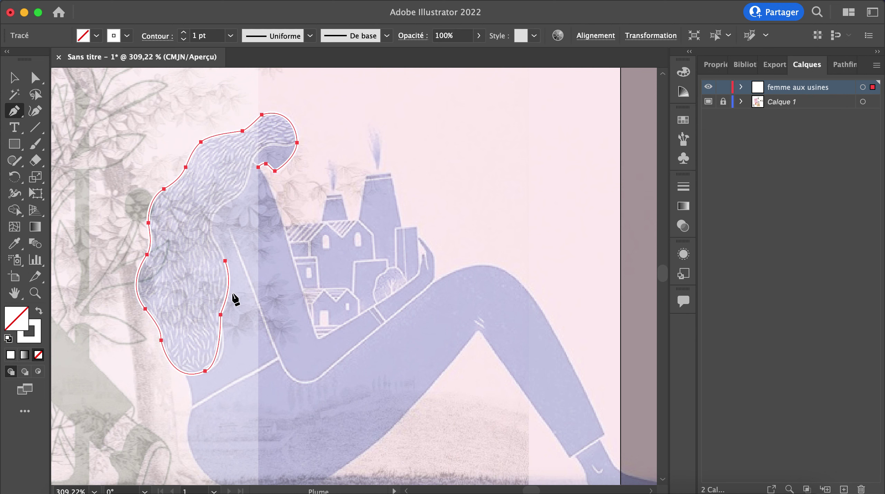
key("super+z")
left_click(225, 261)
key("super+z")
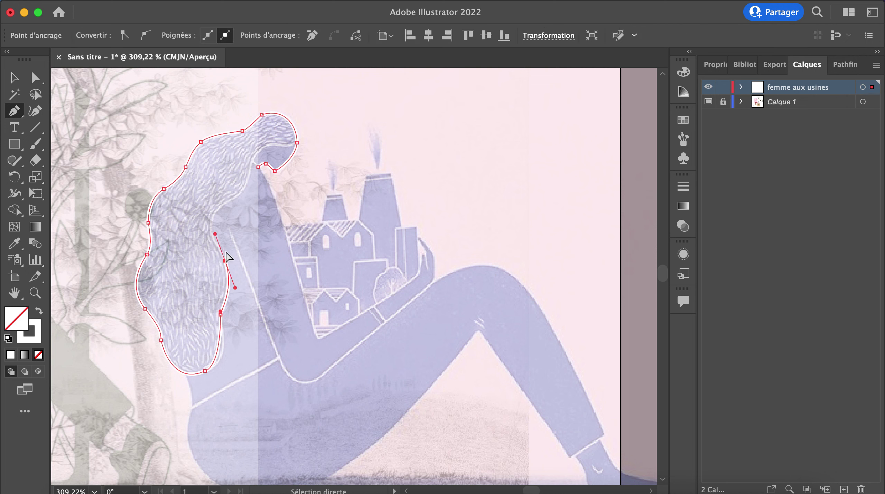
left_click_drag(14, 110, 69, 142)
left_click(225, 261)
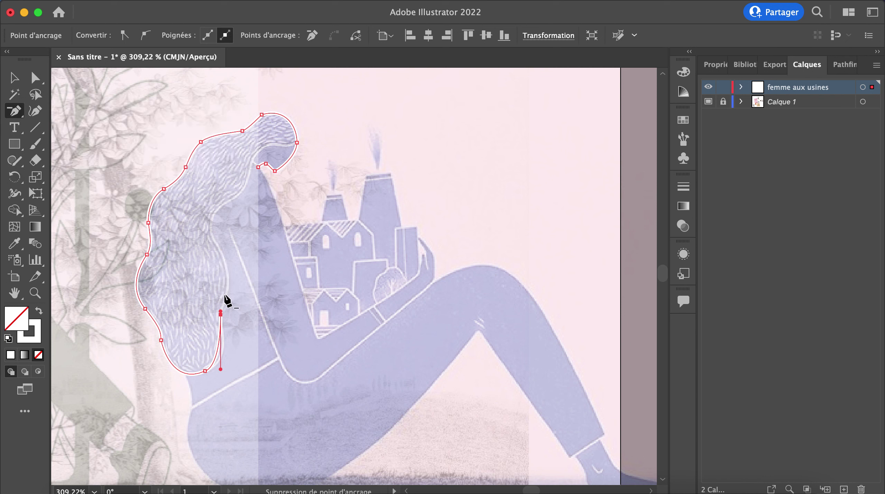
left_click(220, 314)
left_click(205, 370)
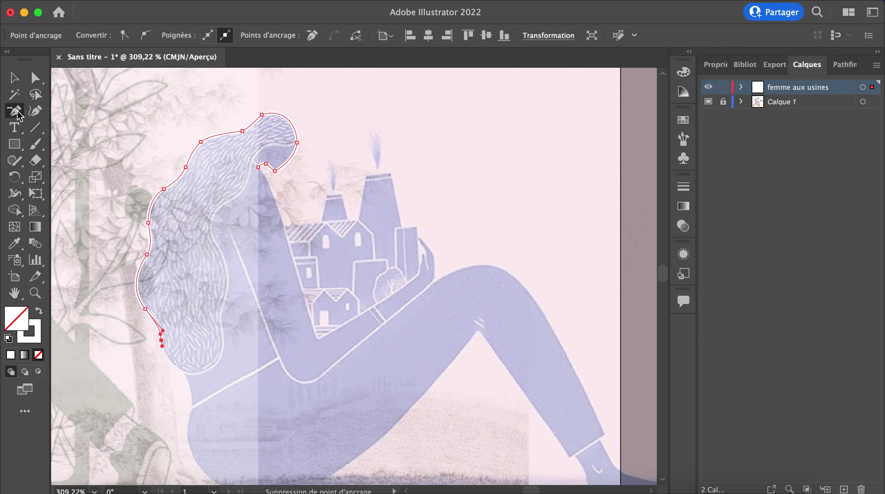
- Resume the Pen path from its open end on the hair's outer edge and curve it to where the hair meets the back
left_click_drag(14, 111, 56, 118)
scroll(203, 310, "down", 5)
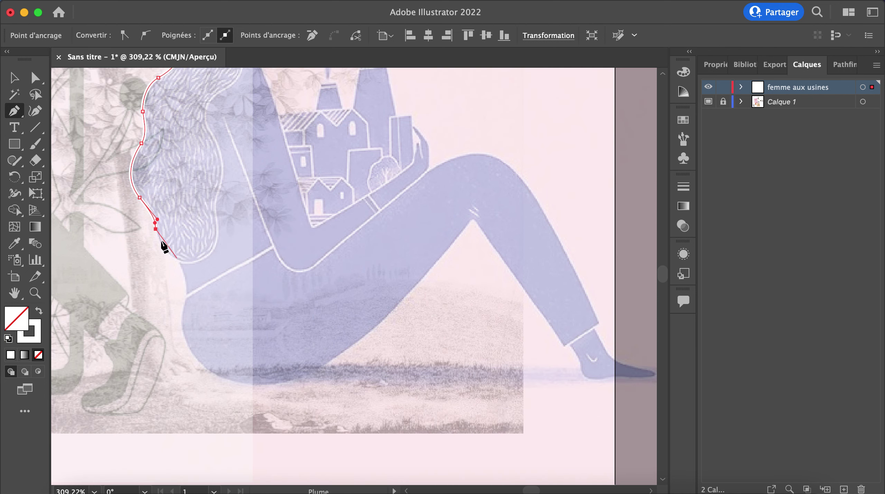
left_click(155, 229)
left_click(181, 262)
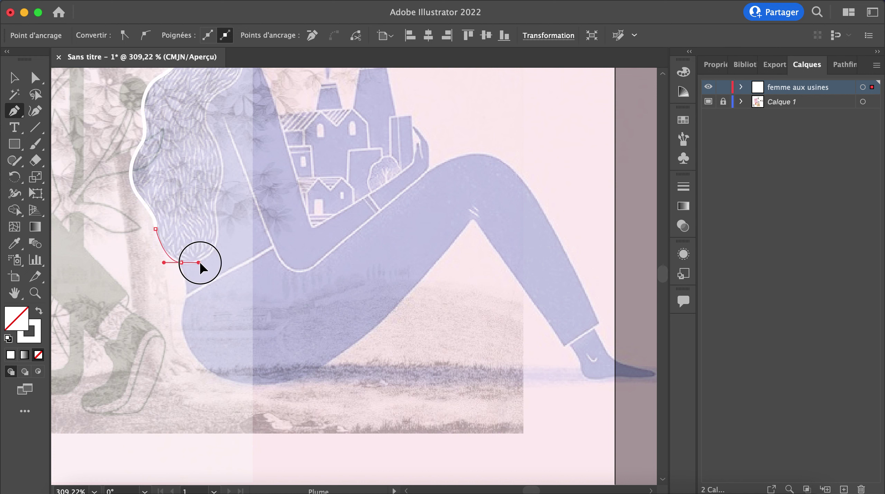
left_click_drag(201, 263, 204, 274)
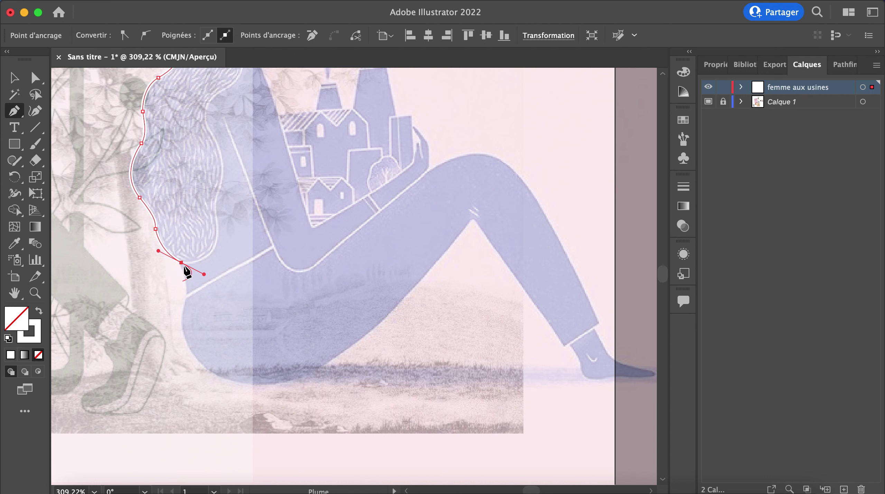
- Trace around the lower back, buttocks and underside of the thigh to the knee hollow, then straight down the calf to the trouser hem
left_click_drag(183, 306, 178, 330)
left_click_drag(245, 385, 303, 390)
left_click_drag(384, 319, 414, 293)
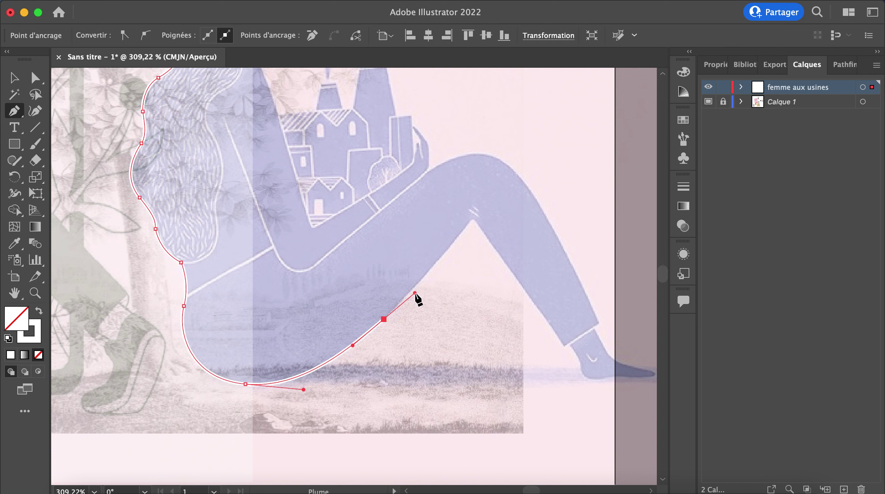
left_click(473, 219)
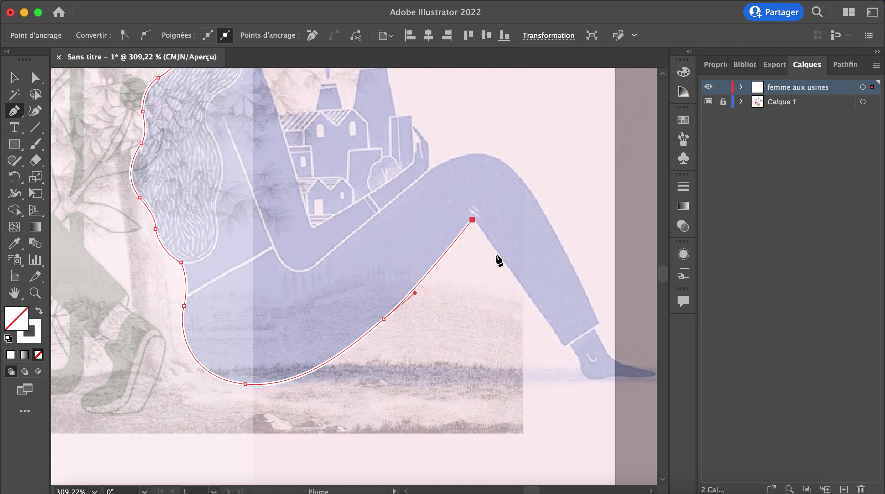
left_click(563, 346)
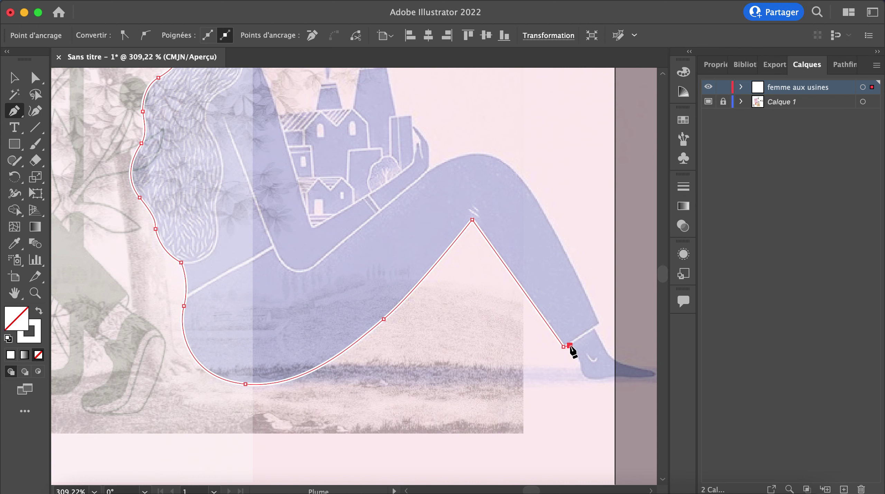
- Continue the path from the trouser hem down the back of the ankle and around the heel to the sole
scroll(570, 350, "up", 3)
scroll(499, 324, "up", 3)
scroll(492, 314, "up", 3)
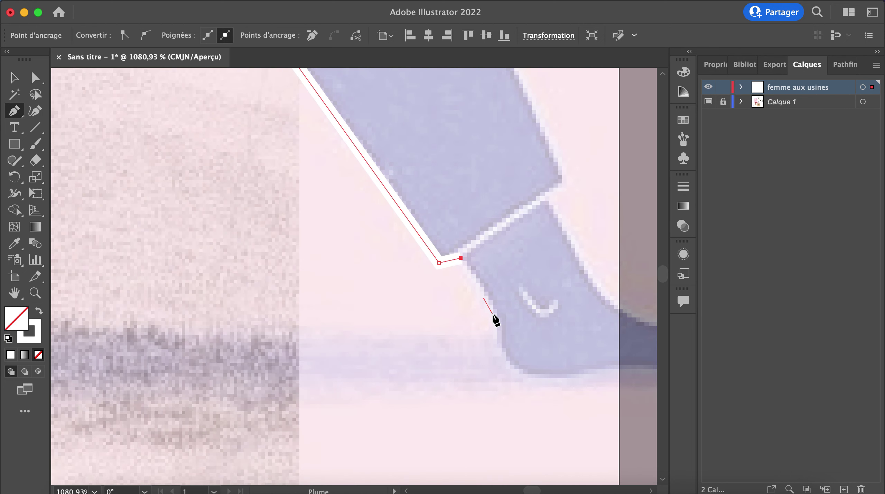
scroll(492, 314, "right", 3)
left_click_drag(388, 279, 391, 299)
left_click_drag(448, 345, 513, 341)
scroll(513, 341, "right", 3)
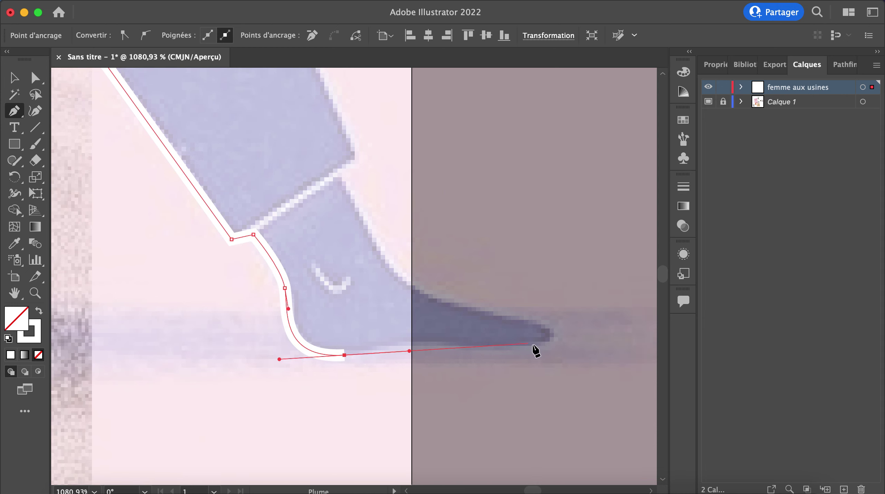
- Trace the sole to the toes, around their tip and back up the instep to the front of the trouser hem
left_click(553, 344)
mouse_move(548, 325)
left_mouse_down()
mouse_move(521, 314)
mouse_move(528, 306)
mouse_move(535, 314)
left_mouse_up()
left_click_drag(414, 292, 354, 219)
left_click(338, 172)
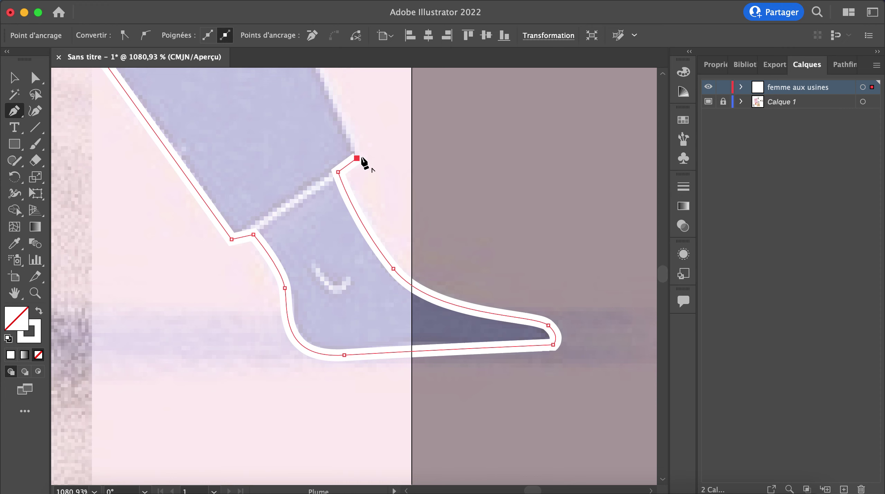
- Curve the path from the front of the trouser hem up the shin to the top of the knee
scroll(360, 163, "down", 5)
scroll(357, 161, "up", 10)
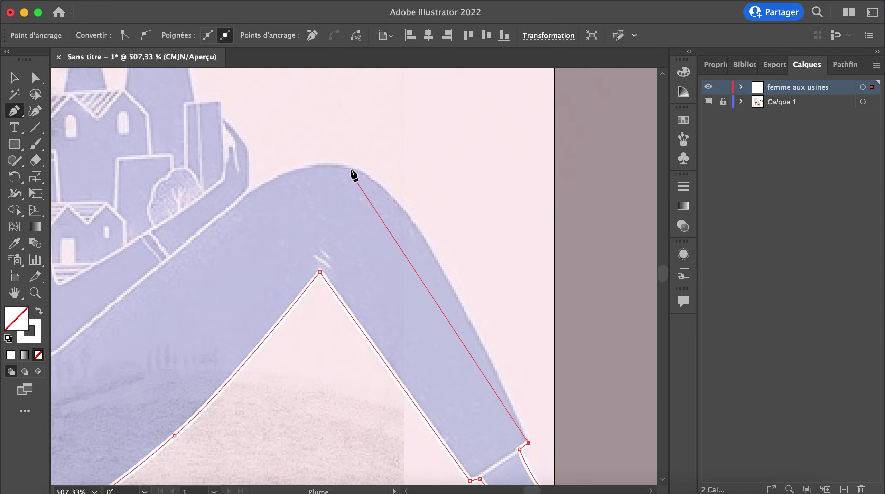
left_click_drag(348, 168, 271, 154)
- Continue the outline from the knee onto the top of the thigh, retracting the outgoing handles of both anchor points
scroll(251, 203, "down", 3)
scroll(250, 204, "left", 2)
scroll(251, 204, "down", 2)
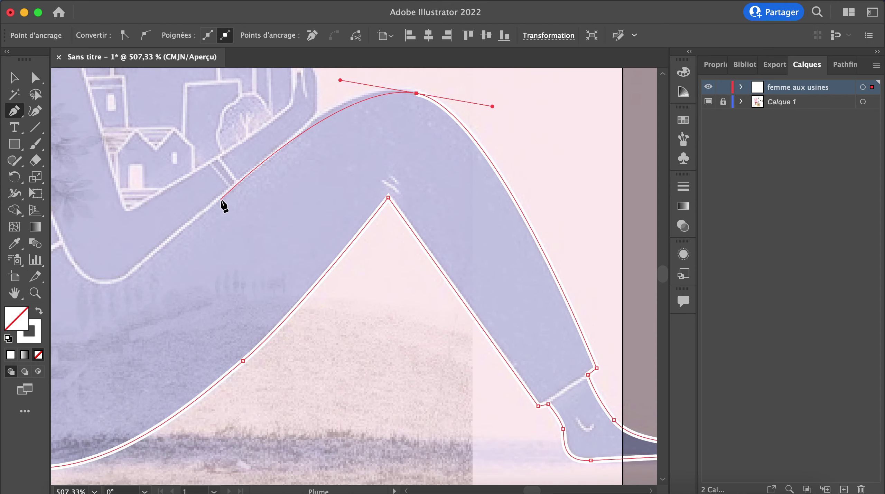
scroll(279, 164, "up", 5)
scroll(292, 198, "down", 8)
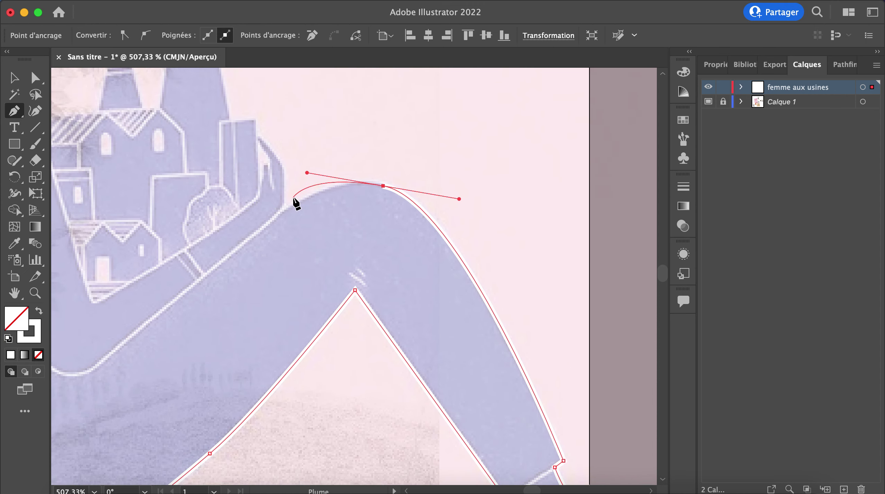
scroll(293, 198, "up", 2)
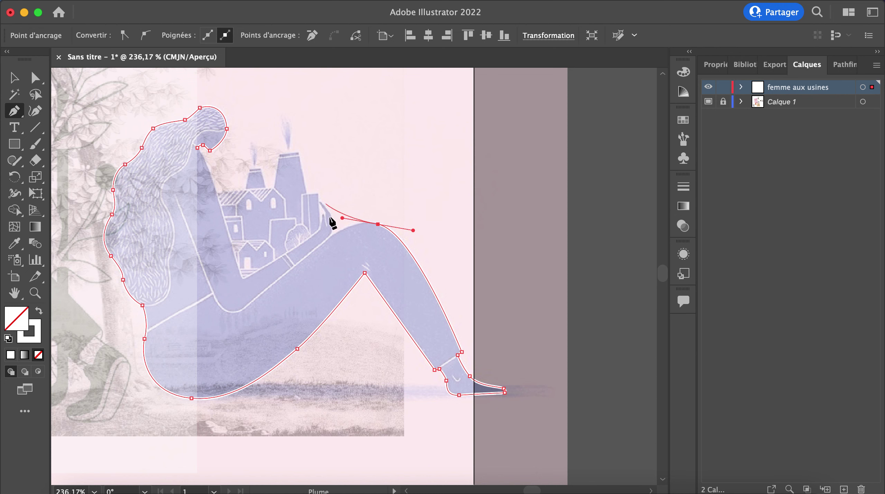
scroll(339, 238, "up", 8)
left_click(422, 211)
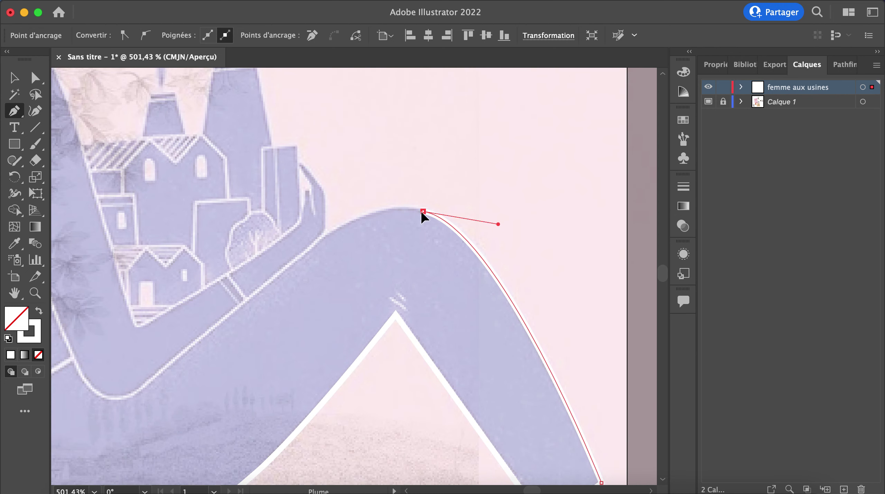
left_click_drag(365, 214, 322, 224)
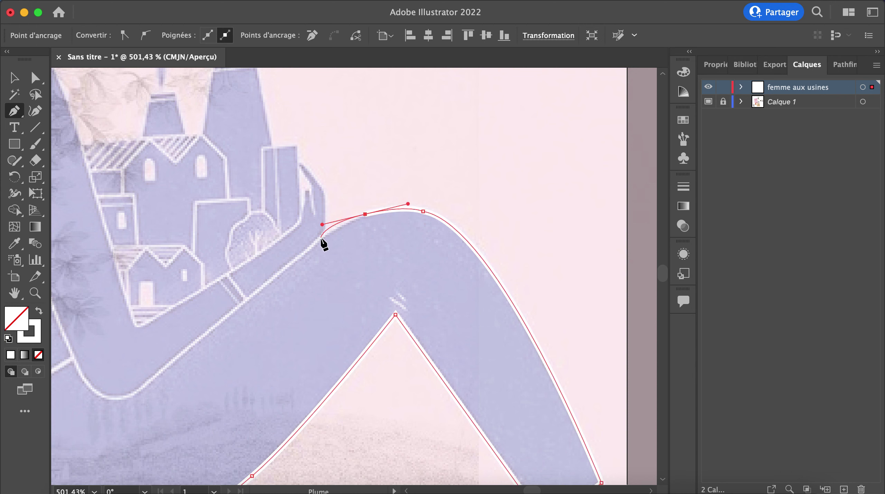
left_click(364, 215)
- Extend the path along the thigh to where it meets the woman's hand, redoing the anchor point there as a curve
left_click_drag(323, 233, 327, 229)
scroll(326, 224, "up", 5)
scroll(327, 223, "up", 4)
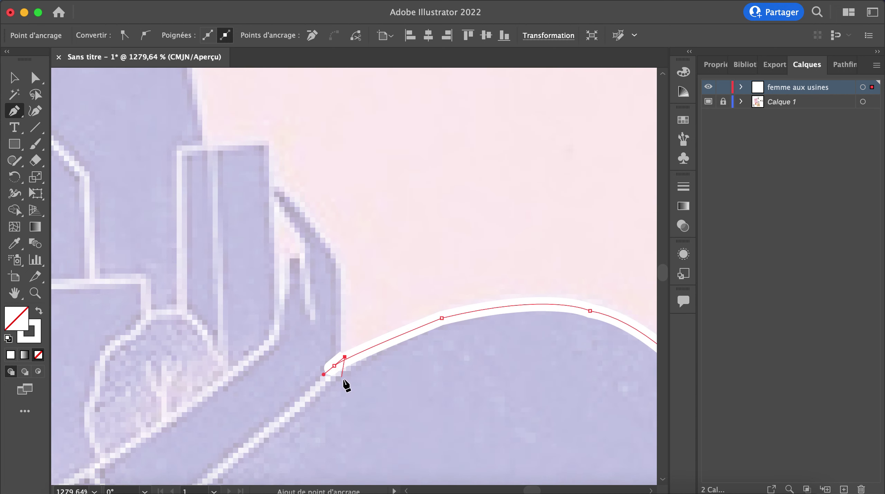
key("super+z")
left_click(335, 365)
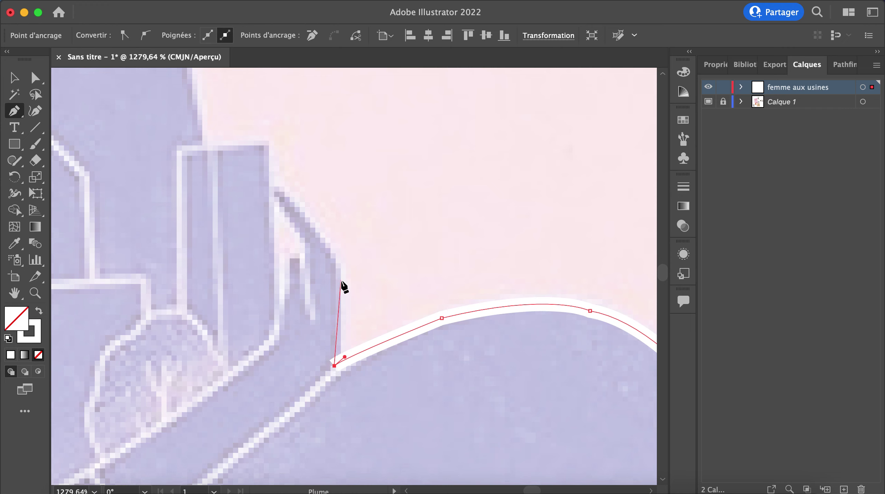
key("super+z")
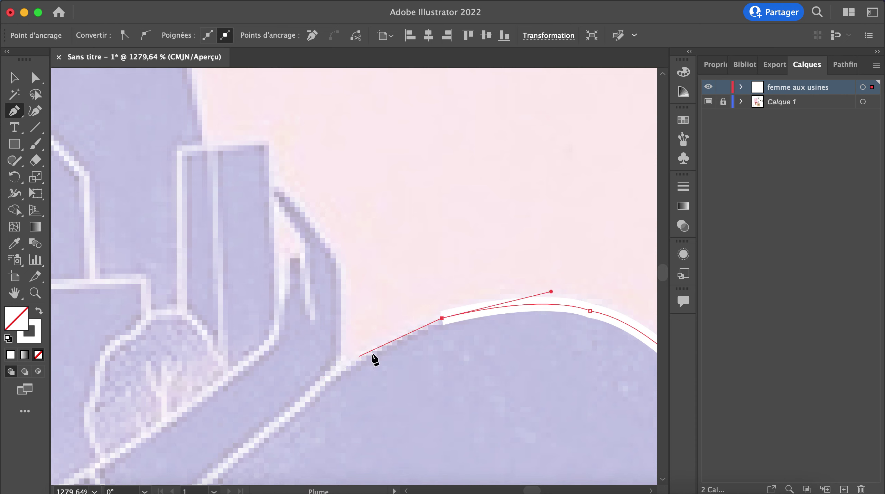
left_click_drag(344, 367, 324, 381)
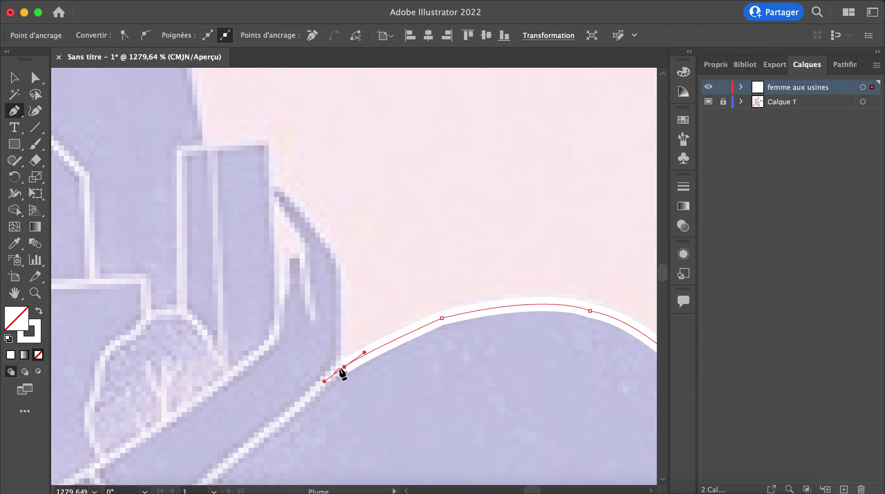
- Retract the outgoing handle where the thigh meets the hand, and trace the back of the hand up and around the fingertip
left_click(345, 366)
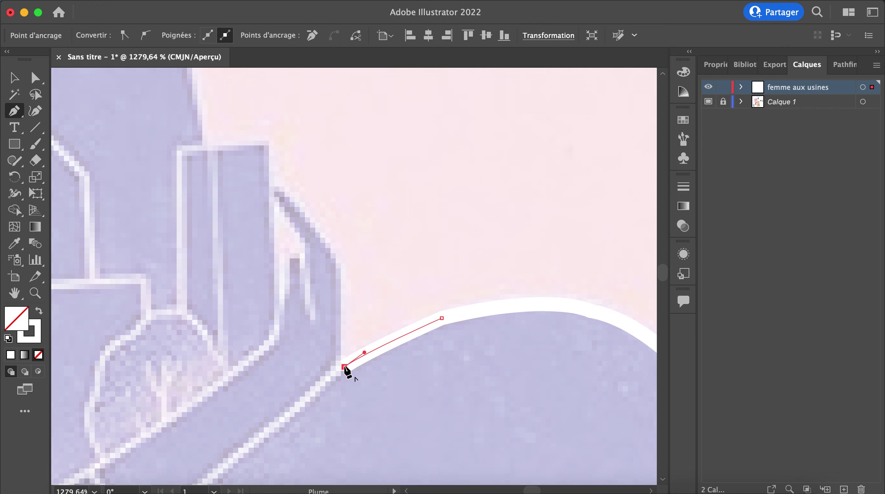
left_click(342, 268)
left_click_drag(281, 190, 266, 185)
left_click(272, 200)
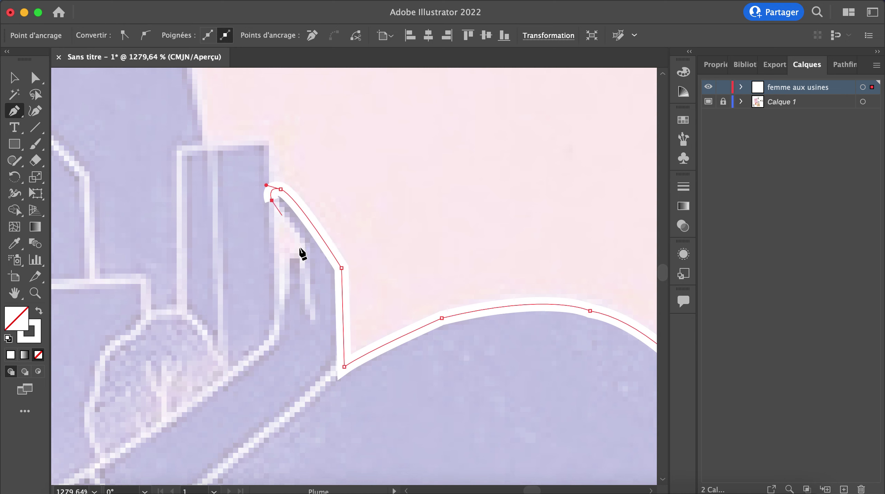
- Trace down the inner edge of the finger, across the tip of the thumb and down to the wrist
left_click_drag(307, 255, 309, 264)
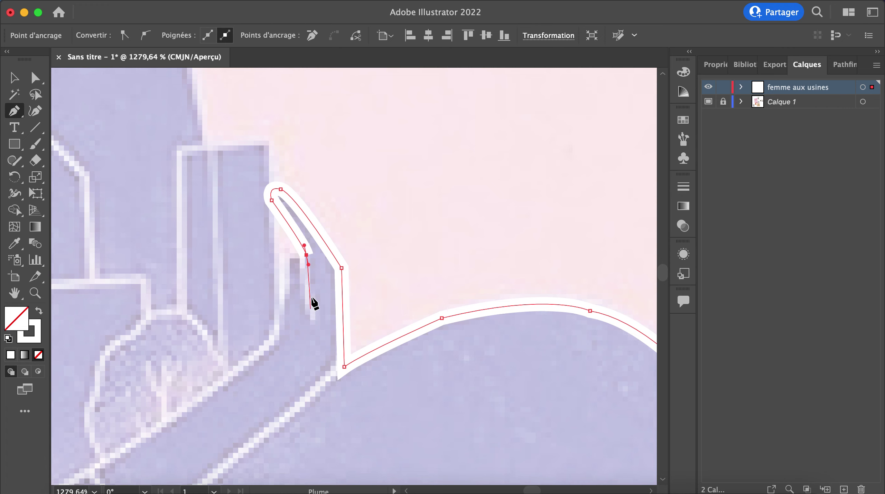
left_click(307, 255)
left_click_drag(289, 259, 286, 265)
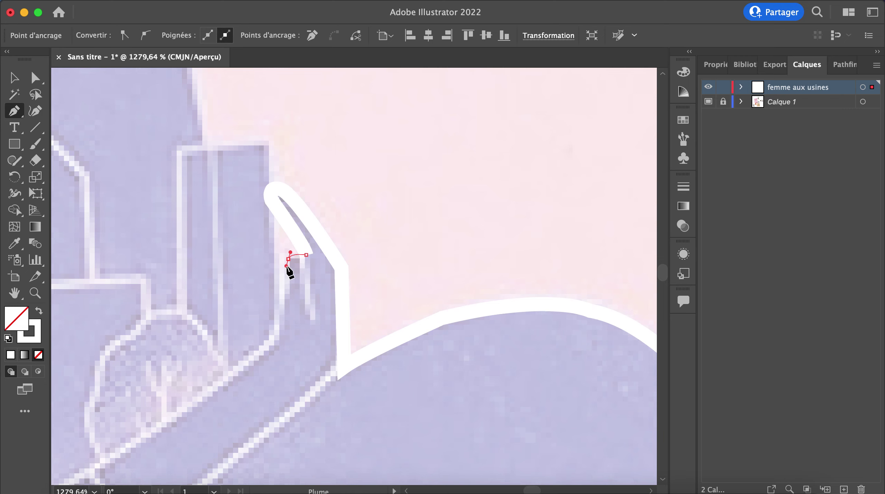
left_click(278, 332)
- Continue the path along the upper edge of the forearm and round the crook of the elbow below the houses
scroll(279, 337, "down", 3)
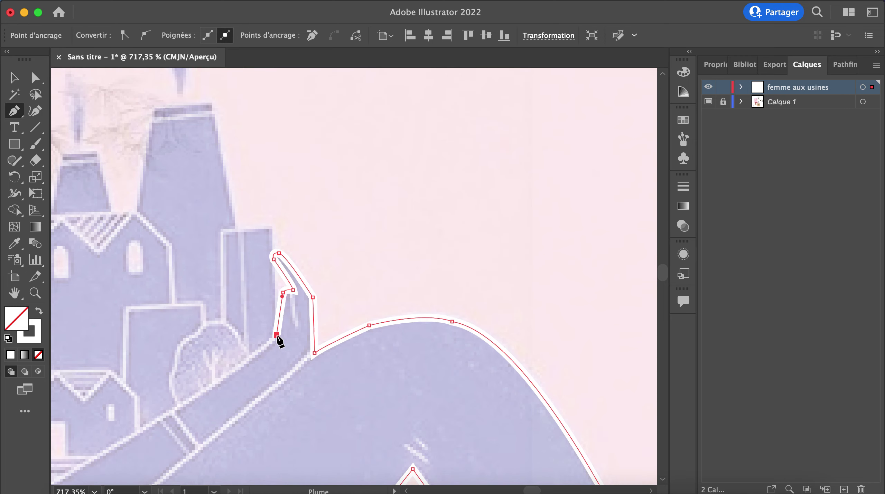
scroll(279, 341, "left", 5)
scroll(280, 341, "down", 2)
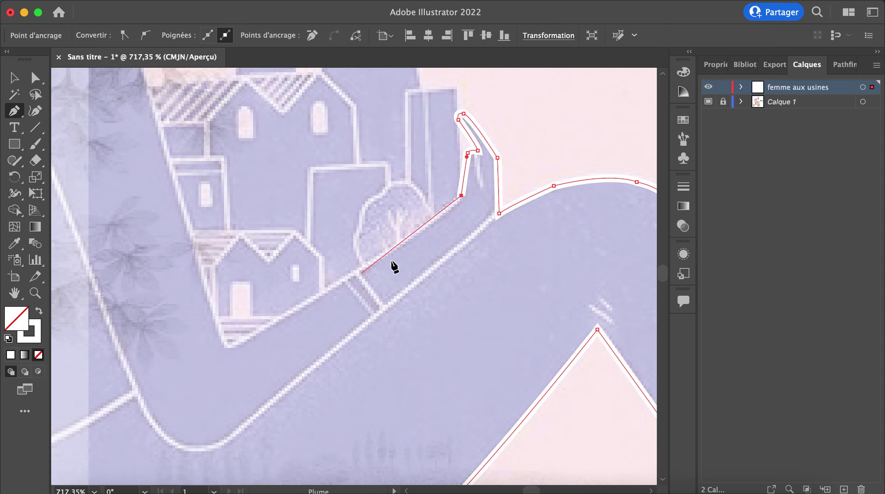
left_click(383, 250)
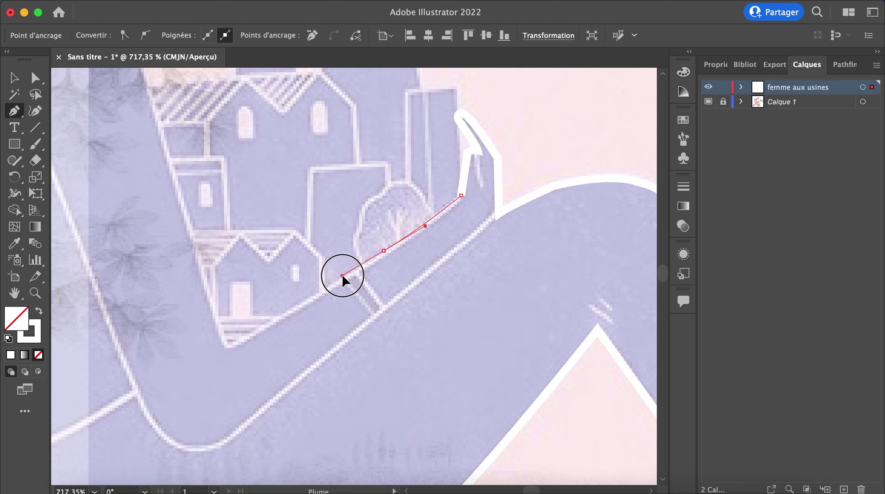
left_click(235, 344)
mouse_move(217, 322)
left_mouse_down()
mouse_move(208, 282)
mouse_move(210, 295)
left_mouse_up()
- Extend the outline up the upper arm to the neck and close the path with a curve at its starting anchor point
scroll(211, 296, "up", 10)
scroll(211, 296, "left", 6)
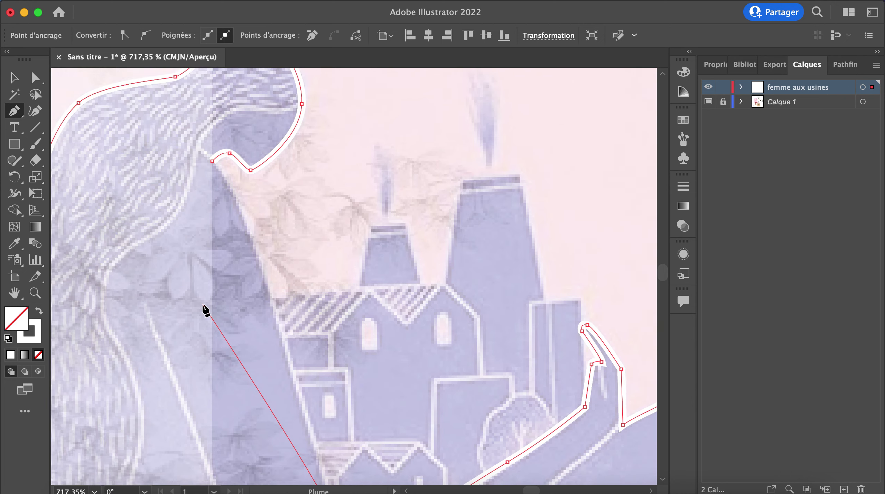
scroll(204, 306, "up", 1)
scroll(286, 309, "down", 2)
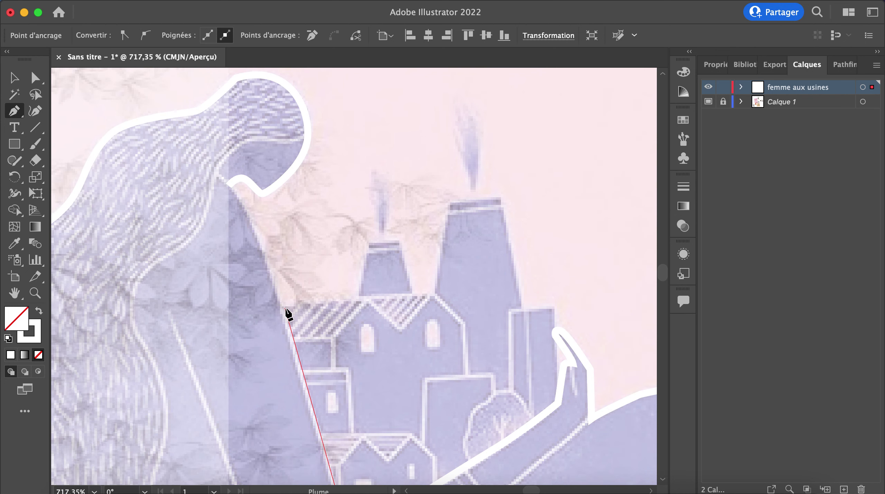
scroll(285, 308, "down", 3)
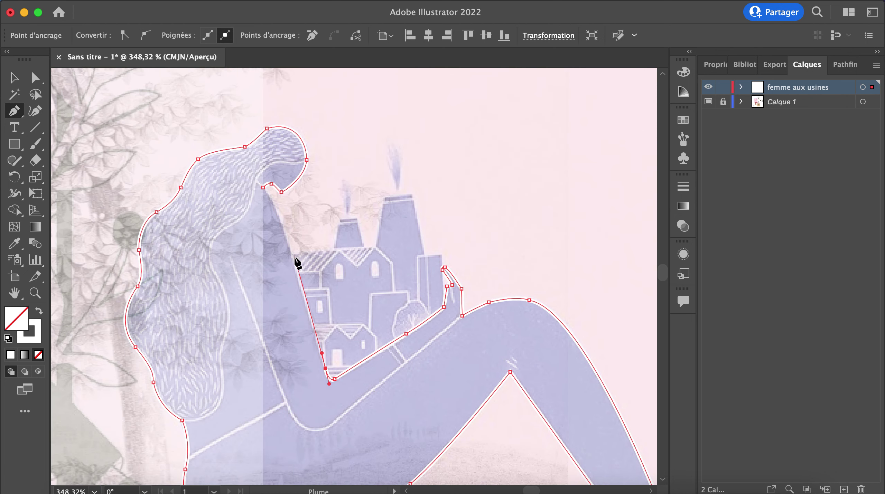
left_click(291, 253)
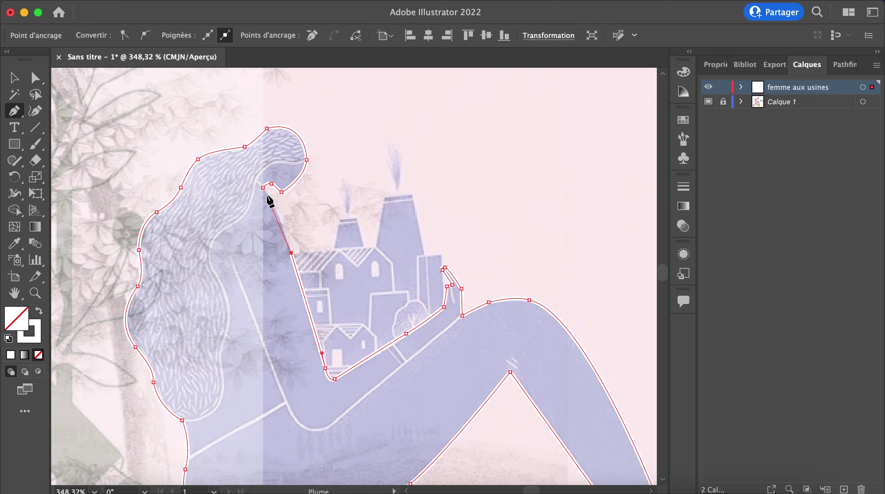
left_click_drag(264, 189, 248, 172)
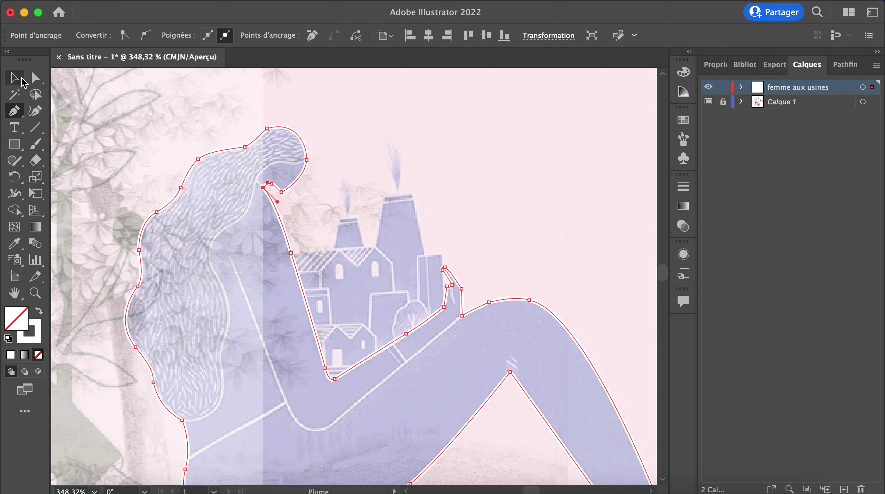
- Switch the artwork to outline view (Contour) and deselect the traced path
scroll(267, 191, "up", 5)
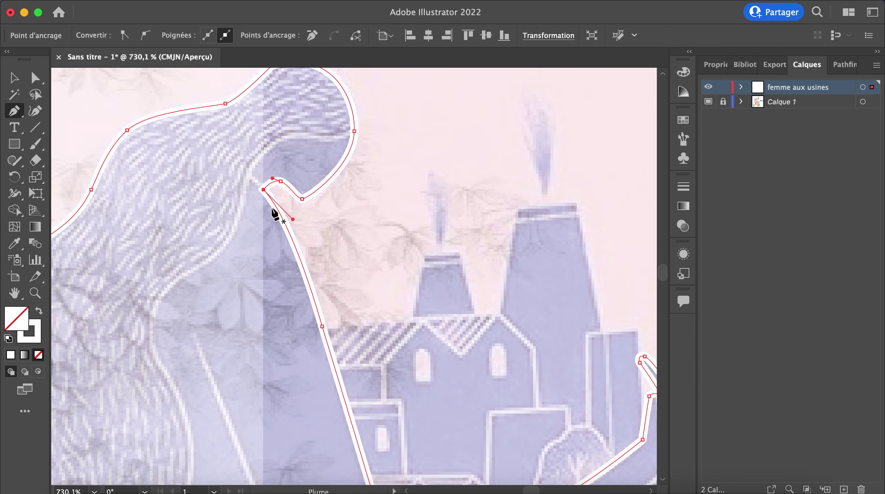
left_click(15, 78)
key("super+y")
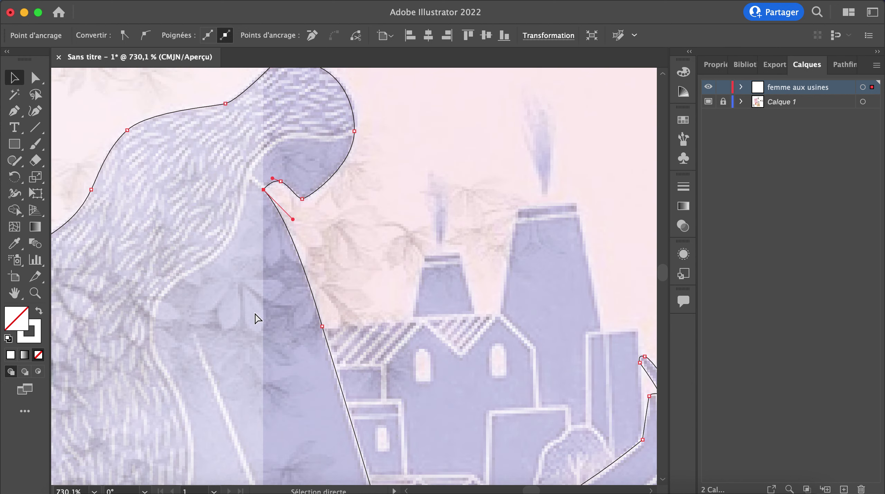
scroll(385, 229, "down", 5)
scroll(395, 222, "down", 3)
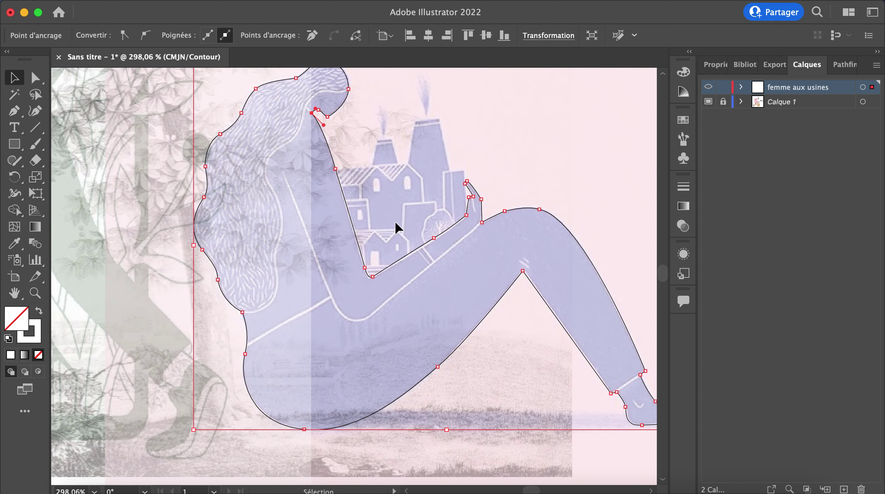
scroll(415, 228, "right", 3)
left_click(585, 364)
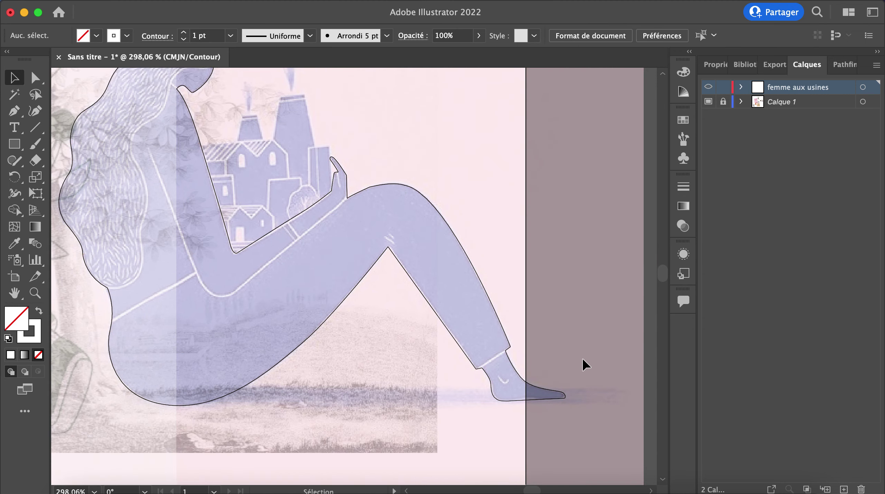
- Reshape the curve over the thigh by shortening and raising the direction handle of the anchor point between hand and knee
scroll(117, 223, "up", 5)
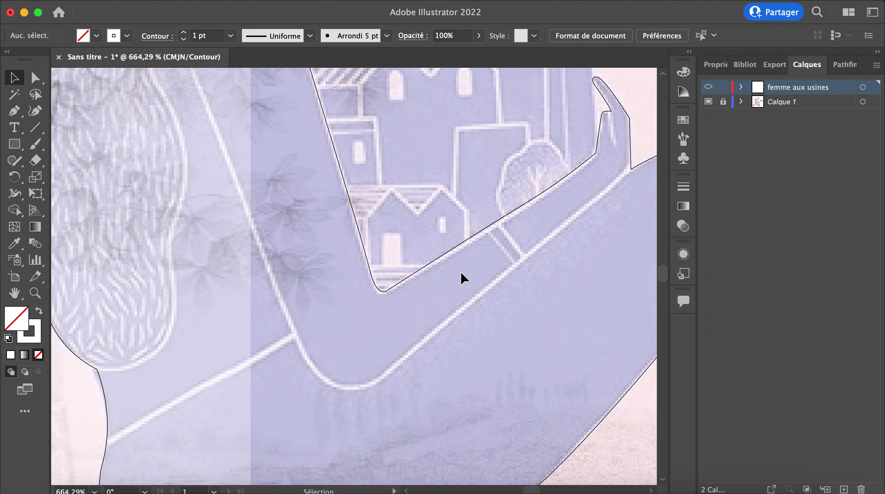
scroll(461, 273, "right", 6)
scroll(460, 272, "up", 2)
scroll(377, 231, "up", 5)
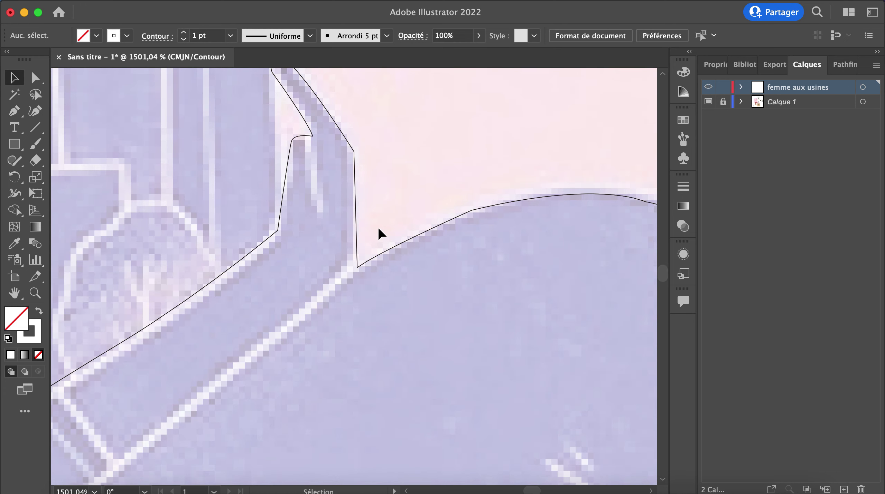
scroll(379, 232, "right", 5)
key("a")
left_click(300, 229)
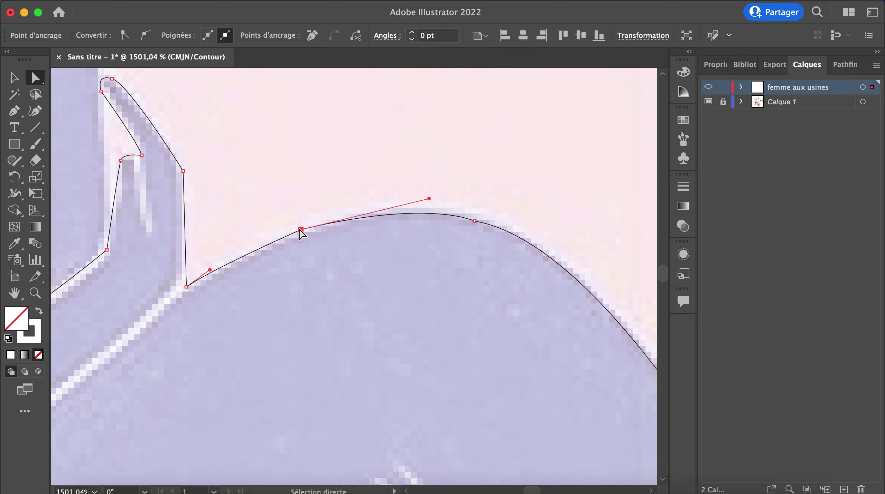
left_click_drag(428, 198, 383, 200)
- Adjust the instep curve at the toe anchor point and move the back corner of the trouser hem slightly outward
scroll(383, 203, "down", 3)
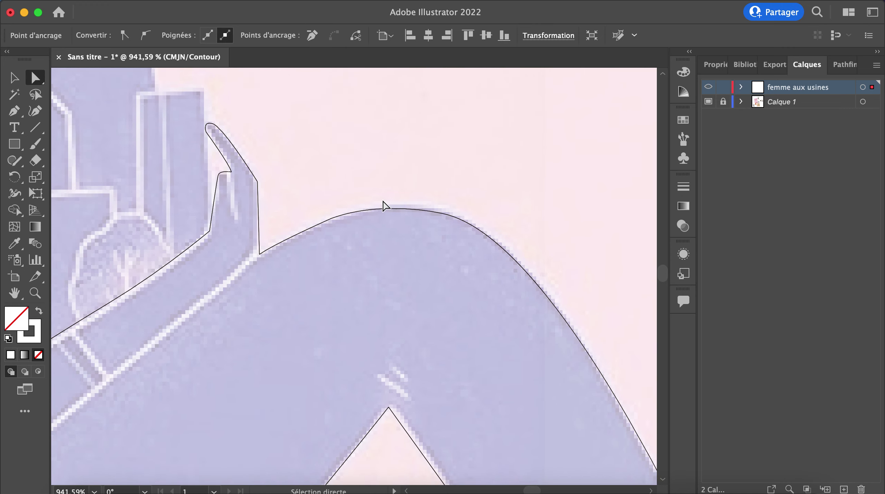
scroll(213, 222, "right", 3)
scroll(214, 222, "down", 2)
scroll(215, 218, "down", 10)
scroll(215, 217, "right", 5)
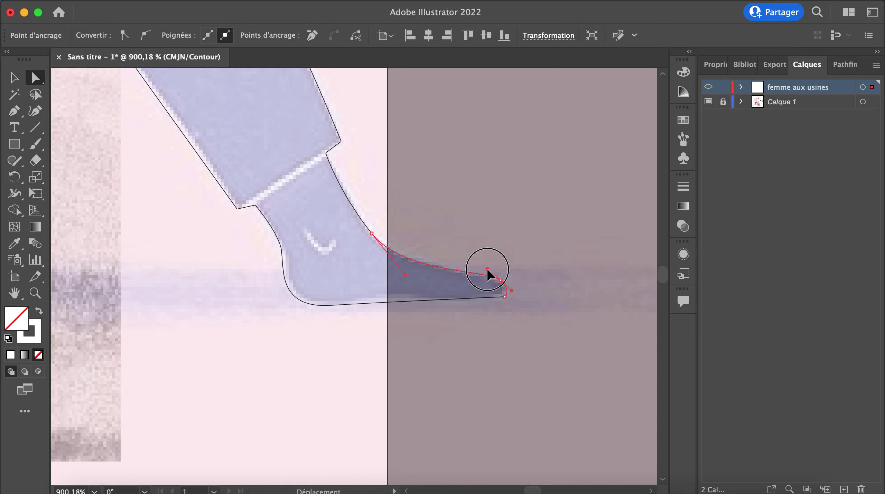
left_click(501, 280)
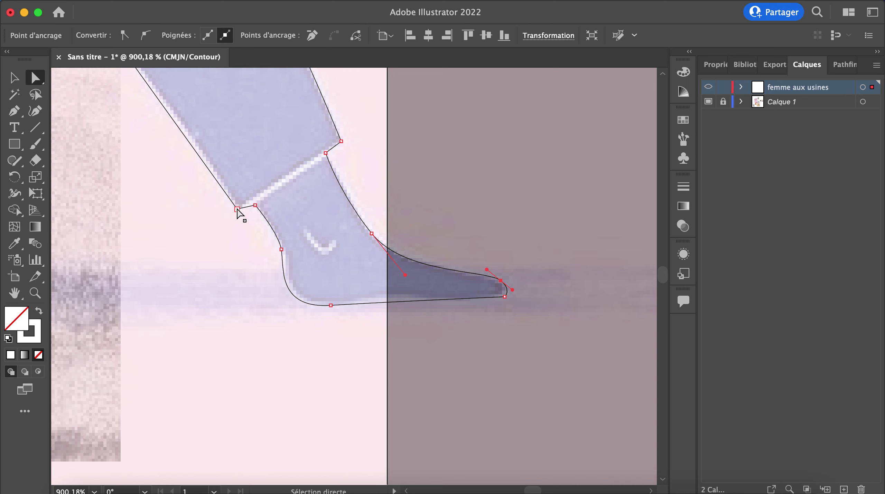
left_click_drag(238, 210, 242, 214)
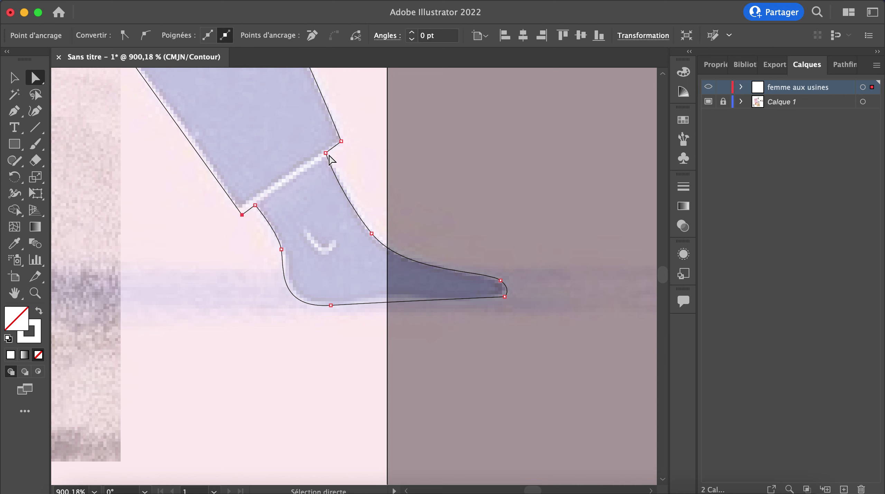
- Add an anchor point midway along the sole of the foot and raise it to form the arch
scroll(251, 247, "down", 5)
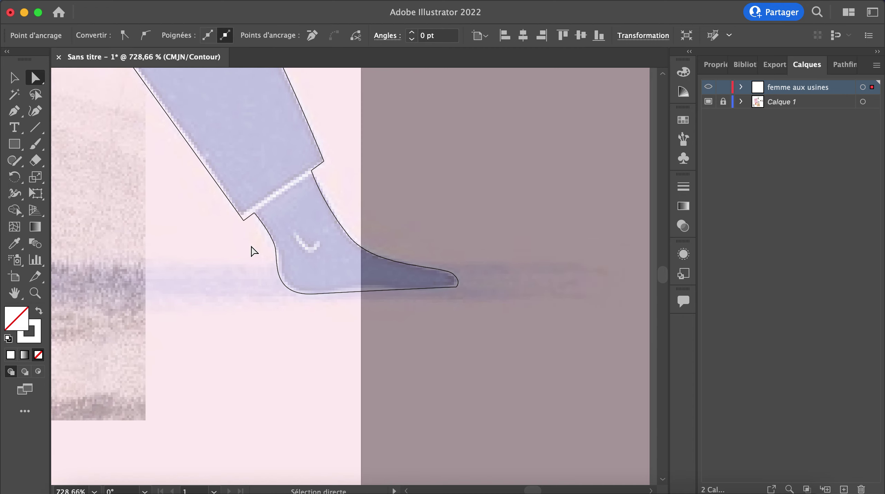
scroll(251, 247, "left", 6)
scroll(252, 247, "down", 2)
scroll(463, 300, "up", 8)
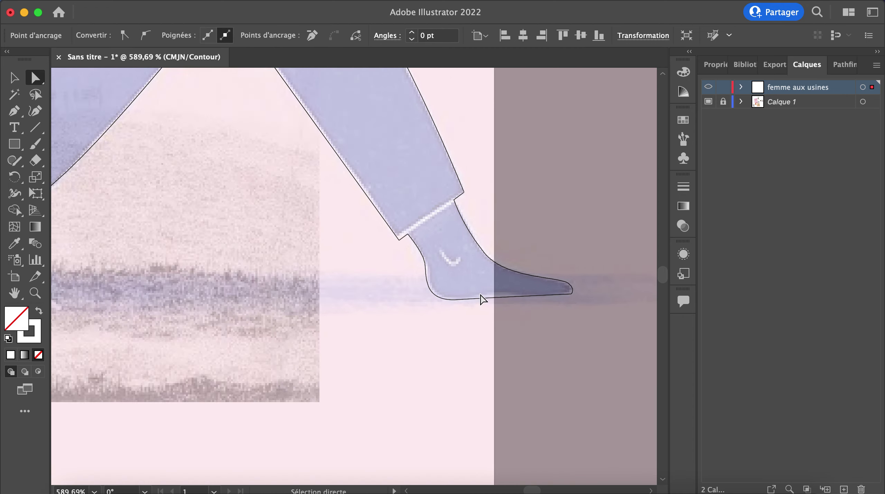
scroll(425, 284, "up", 1)
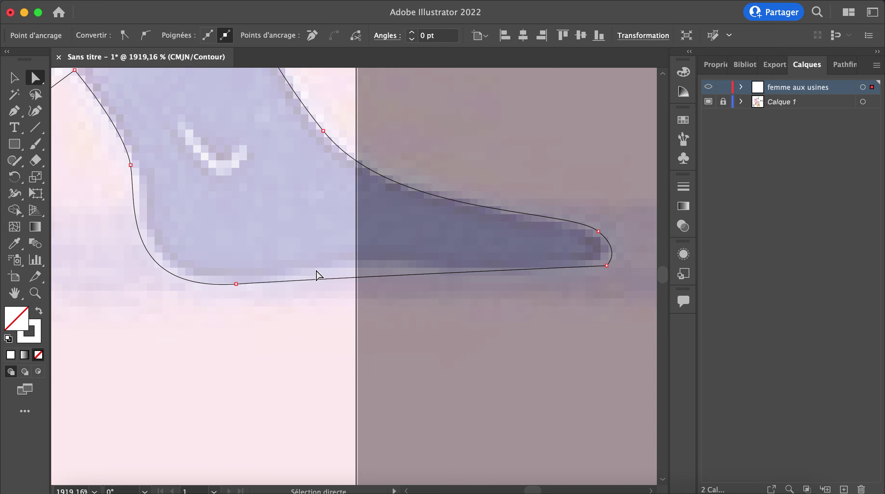
left_click(18, 107)
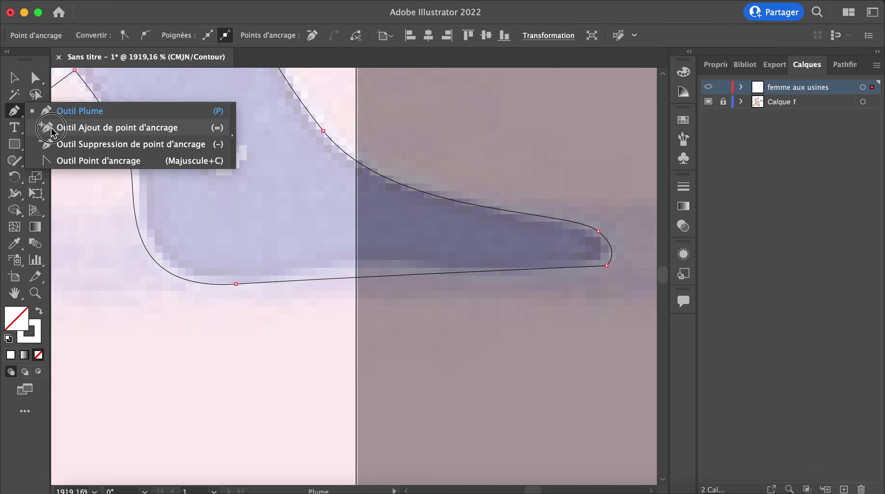
left_click(117, 128)
left_click(371, 276)
left_click(36, 80)
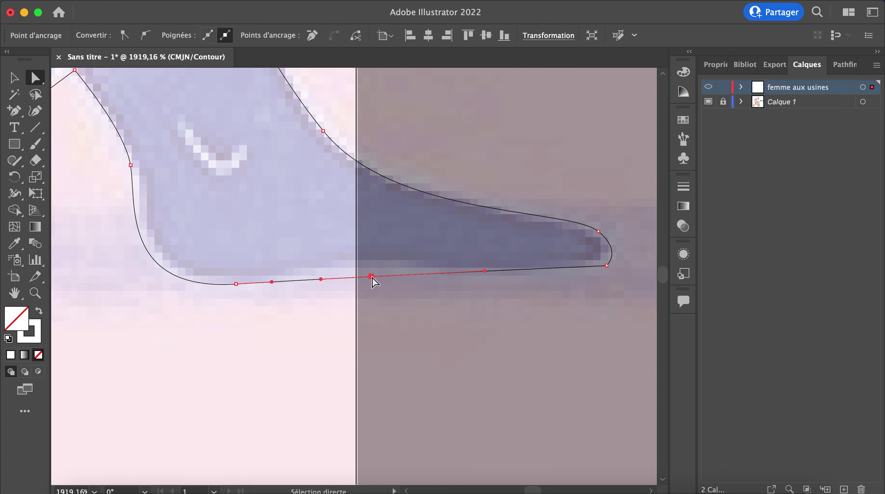
left_click_drag(371, 277, 370, 267)
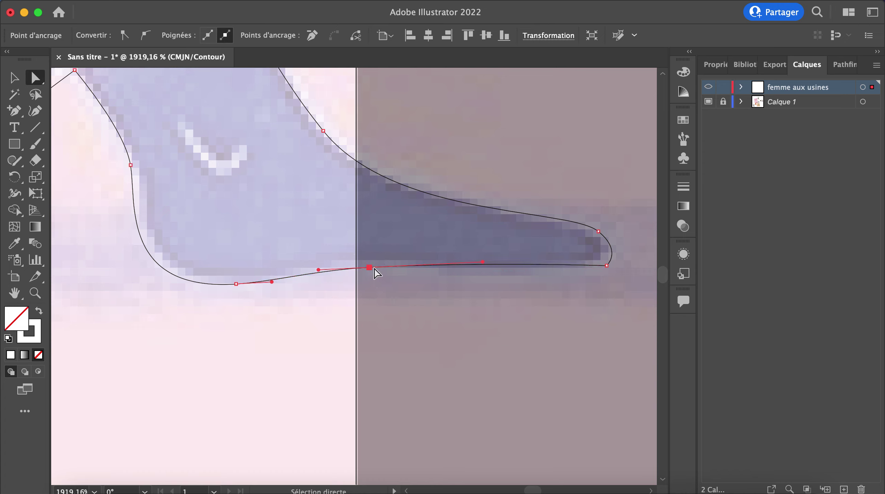
- Adjust the direction handles of the arch point and the lower toe point to fit the sole and toe tip, and deselect the path
left_click_drag(481, 262, 482, 262)
left_click_drag(482, 271, 483, 275)
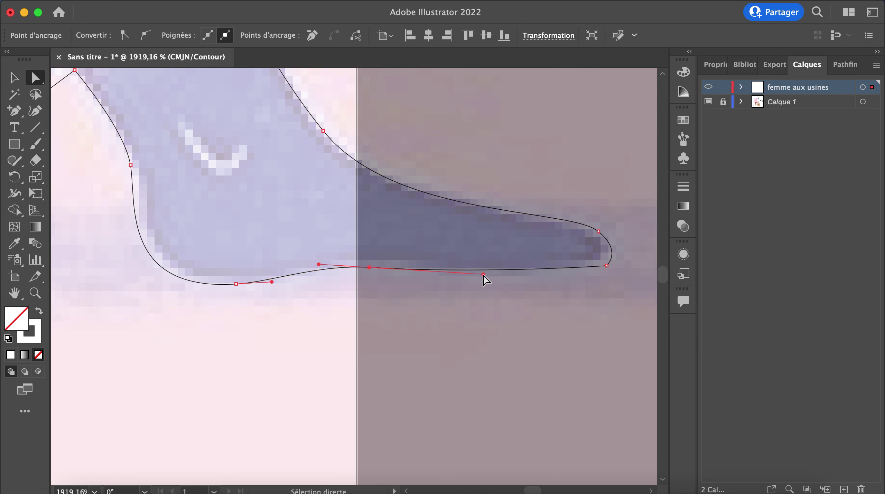
left_click(606, 263)
left_click(606, 264)
left_click_drag(622, 251, 588, 269)
left_click(496, 294)
- Refine the crook of the elbow by shifting its lower anchor point along the forearm and adjusting the upper point's handle
scroll(496, 294, "down", 10)
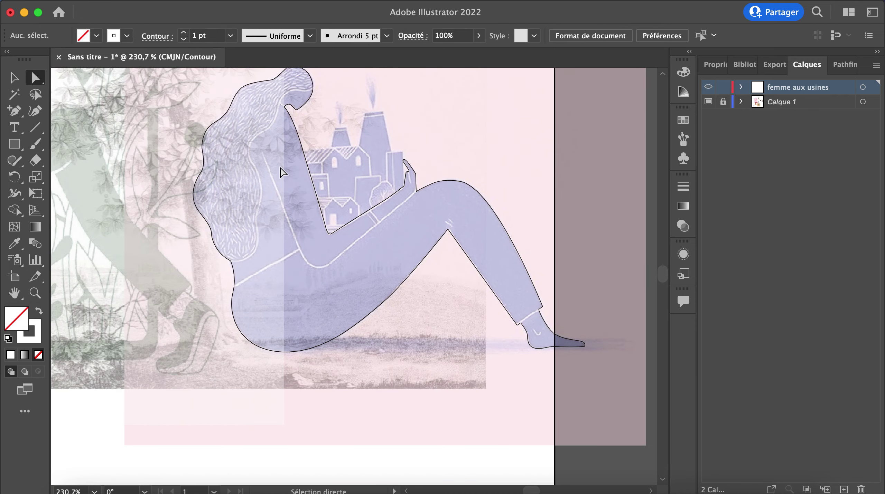
scroll(287, 145, "up", 5)
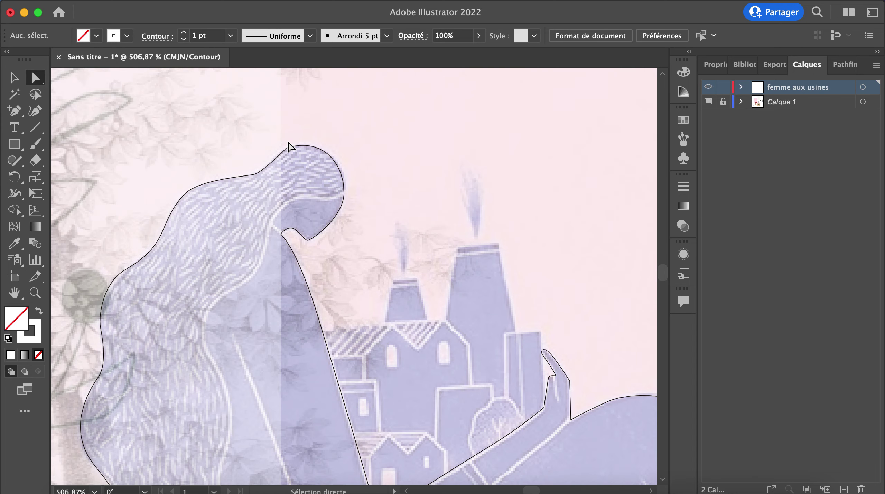
scroll(291, 147, "down", 3)
scroll(379, 385, "up", 6)
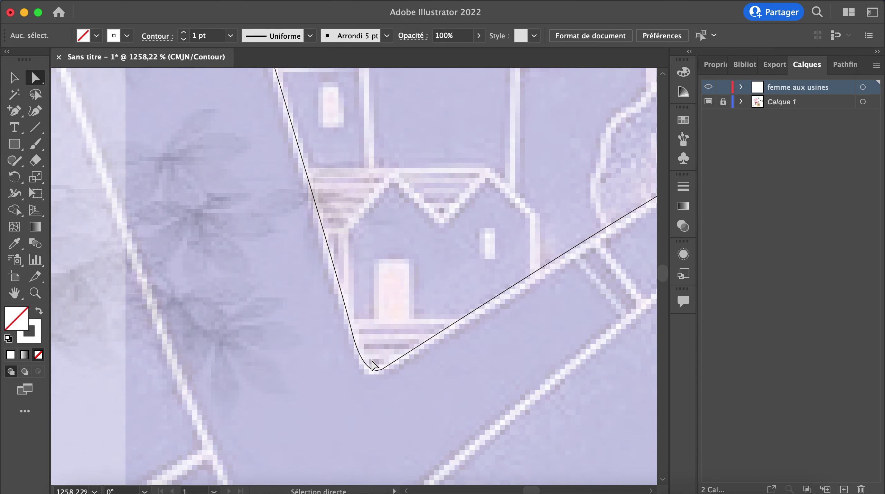
left_click(370, 366)
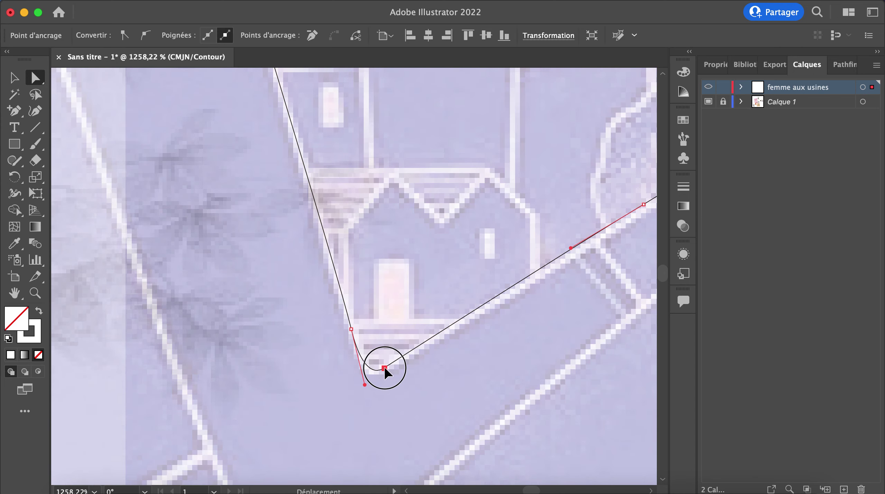
left_click_drag(384, 368, 392, 366)
left_click(364, 384)
left_click(351, 329)
left_click_drag(365, 384, 360, 388)
scroll(267, 232, "down", 5)
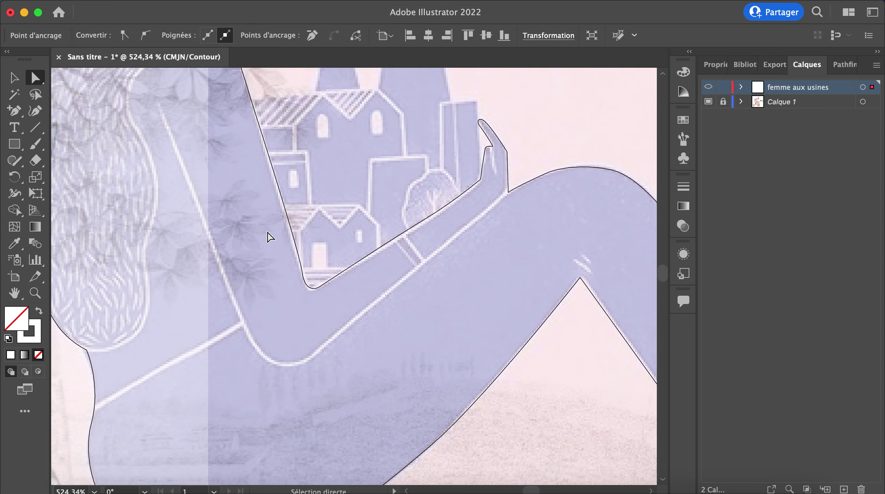
- Refine the back of the head by adjusting the curve handles around its top anchor point and moving that point slightly down and inward
scroll(267, 232, "up", 5)
scroll(295, 185, "up", 10)
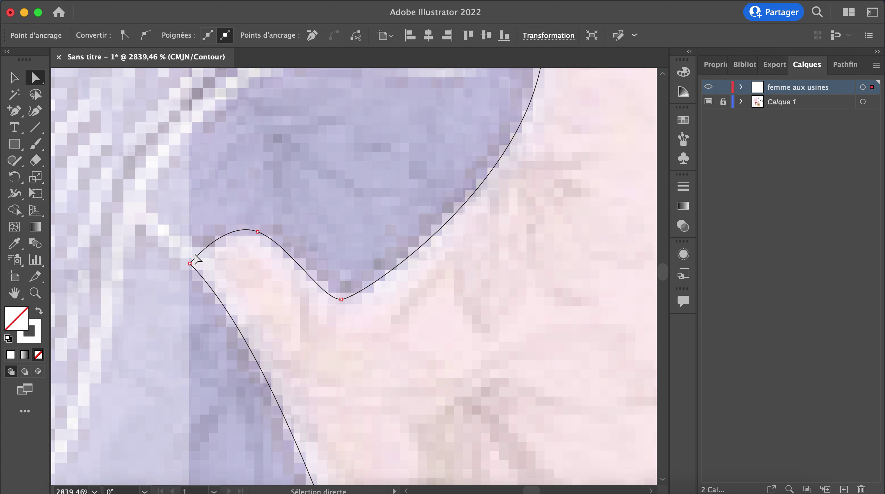
scroll(193, 257, "down", 4)
scroll(193, 256, "up", 3)
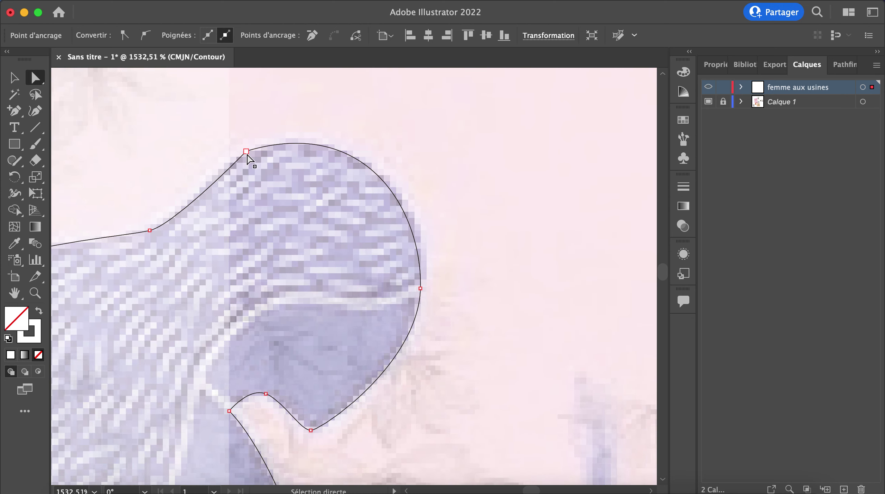
left_click(246, 152)
mouse_move(368, 115)
left_mouse_down()
mouse_move(363, 106)
mouse_move(375, 112)
left_mouse_up()
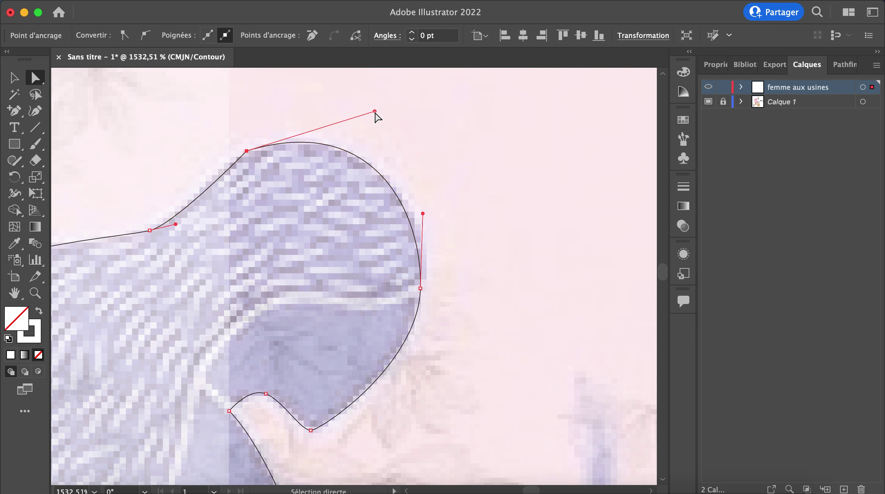
left_click_drag(175, 223, 198, 190)
left_click(247, 151)
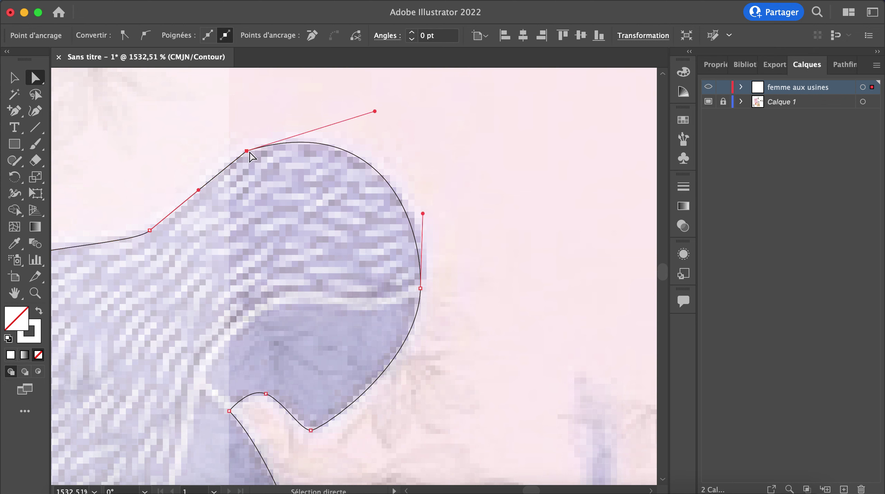
left_click_drag(251, 152, 238, 157)
left_click(259, 213)
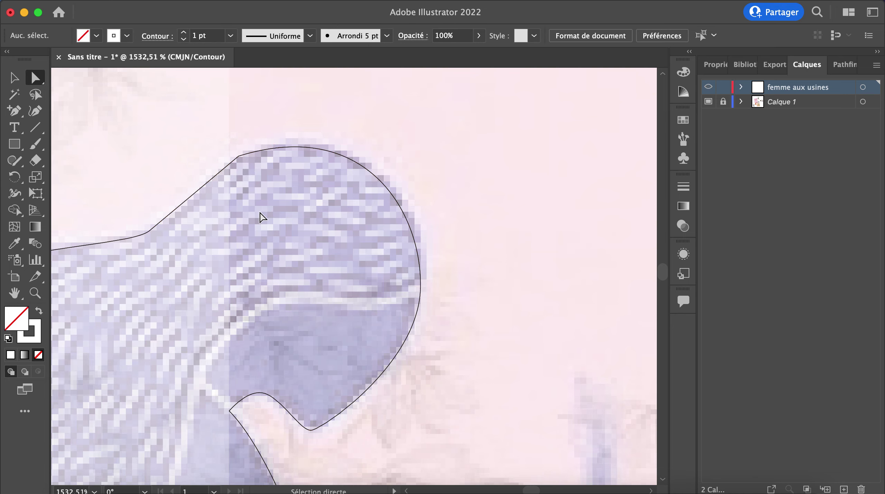
- Look over the traced outline from the head and hair to the foot against the template
scroll(260, 213, "down", 5)
scroll(260, 213, "left", 4)
scroll(260, 213, "down", 3)
scroll(260, 213, "down", 7)
scroll(260, 213, "left", 2)
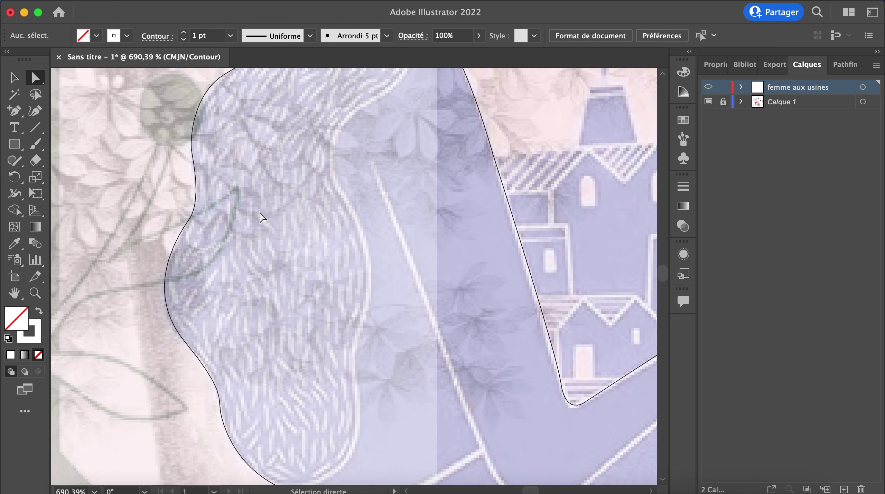
scroll(260, 214, "down", 5)
scroll(260, 213, "right", 8)
scroll(259, 213, "up", 3)
scroll(260, 214, "left", 2)
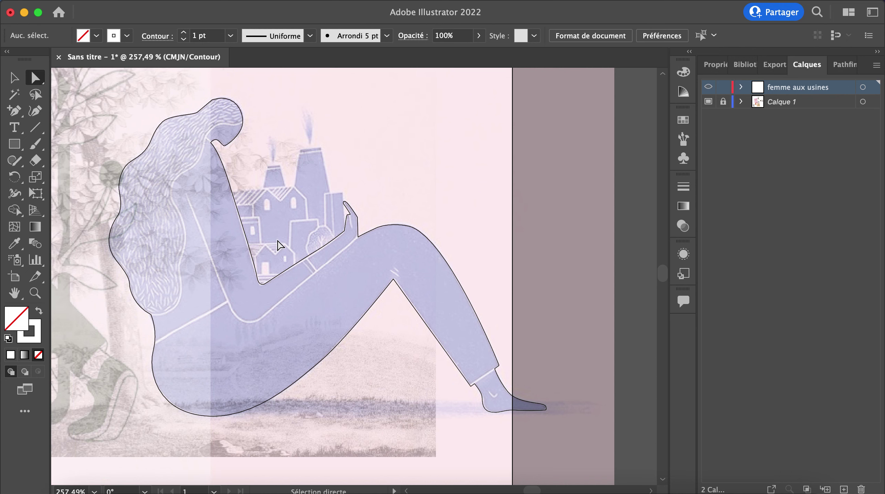
- Select the woman's closed outline and swap its colours to a white fill with no stroke
key("v")
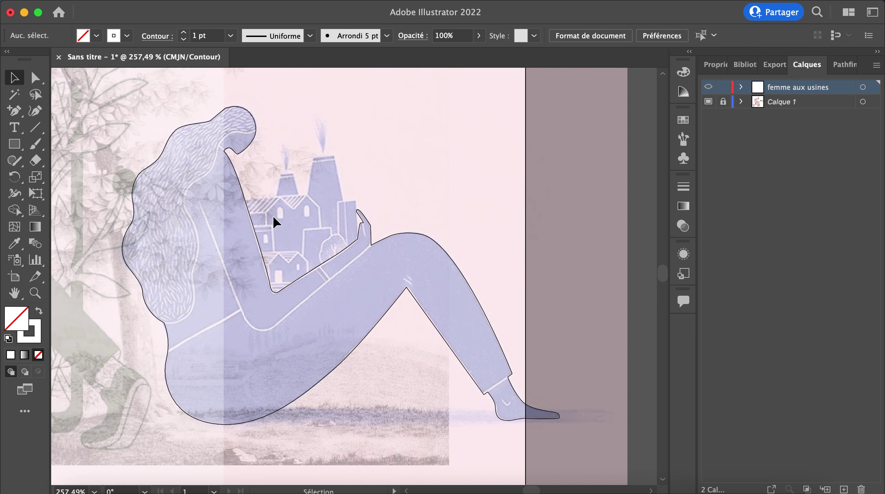
left_click(39, 311)
left_click(262, 252)
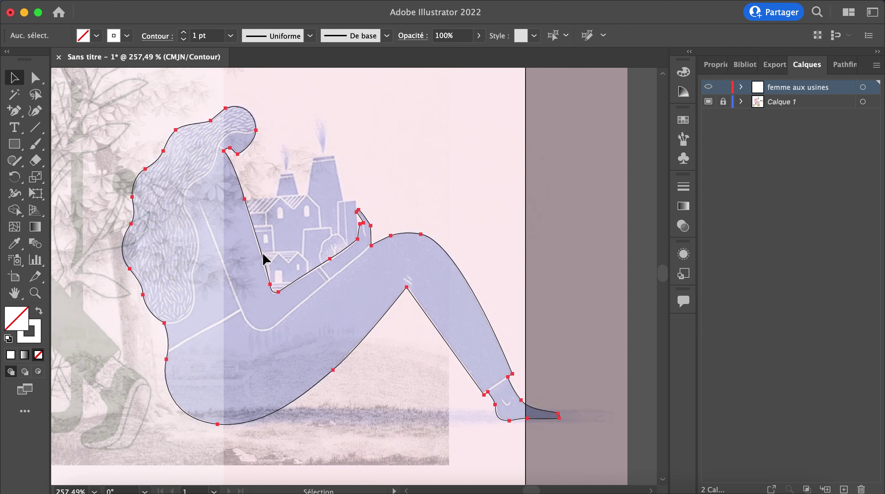
left_click(40, 311)
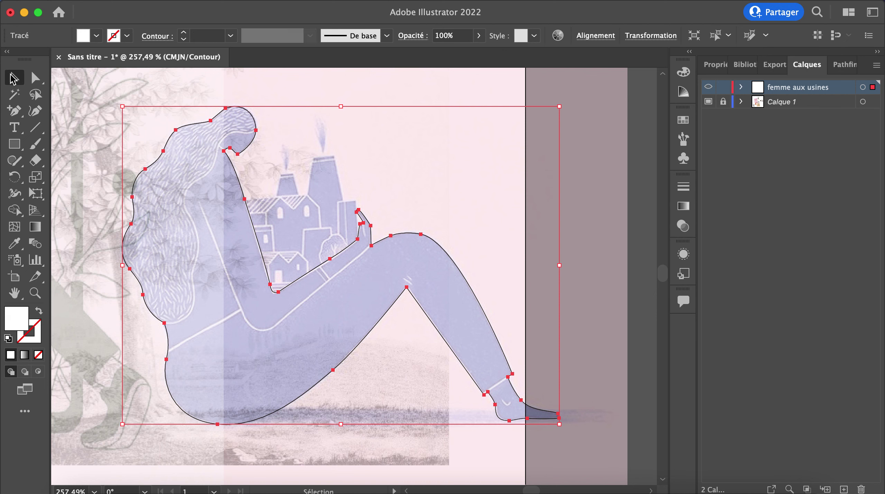
- Bring the woman's outline to the front of the stacking order
right_click(224, 223)
mouse_move(278, 406)
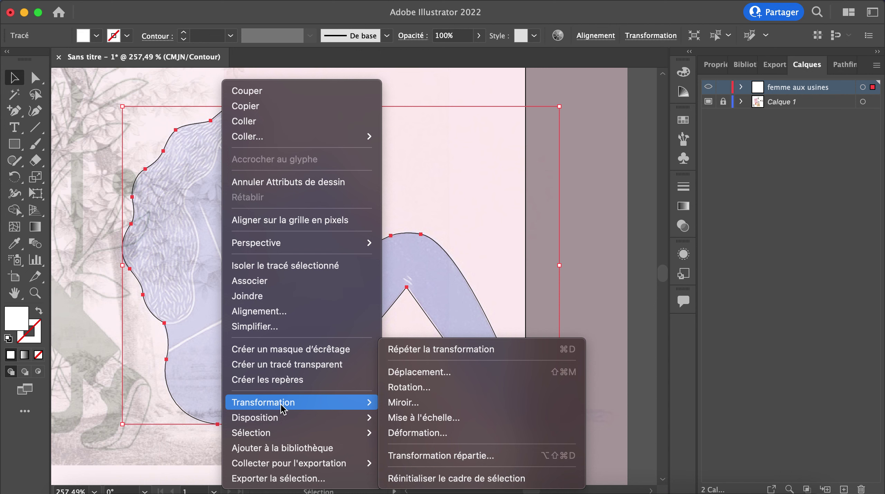
mouse_move(370, 418)
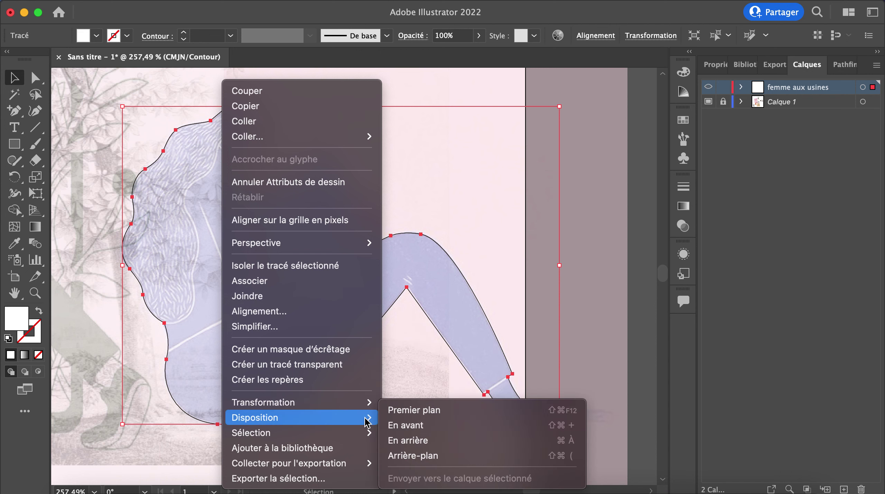
left_click(399, 412)
left_click(567, 180)
scroll(454, 273, "down", 1)
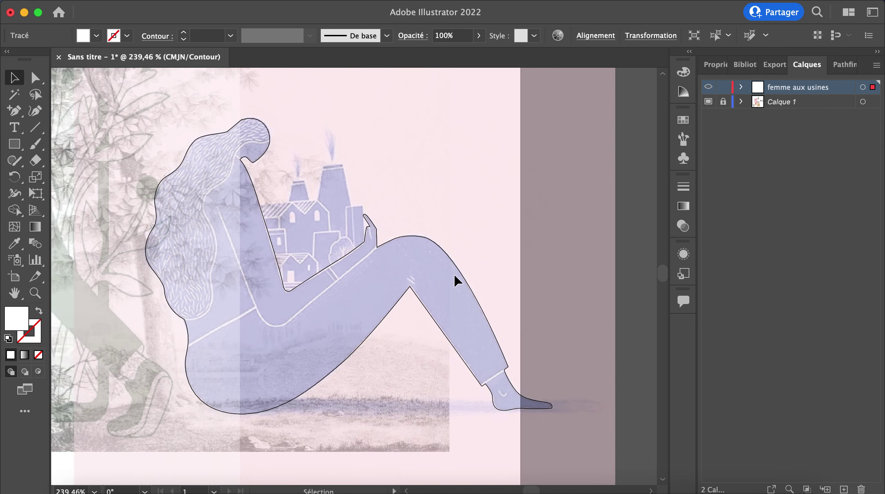
scroll(453, 274, "down", 3)
left_click(454, 274)
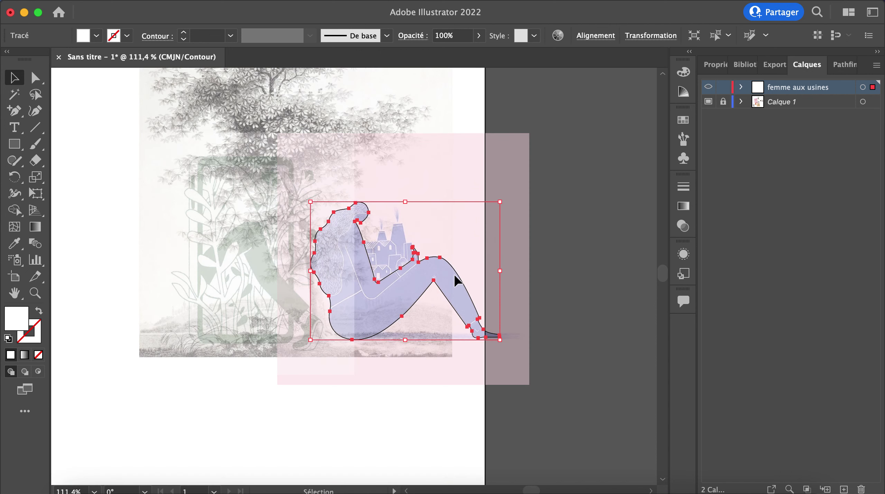
left_click(709, 89)
left_click(709, 89)
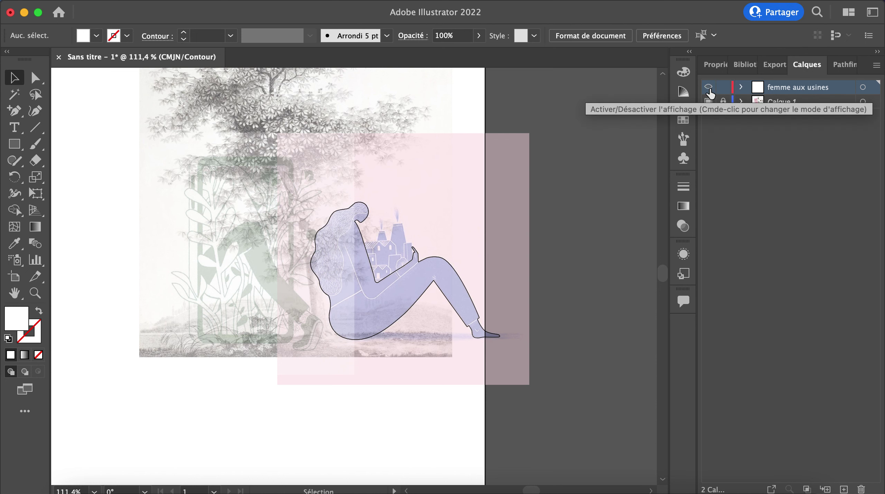
left_click(719, 66)
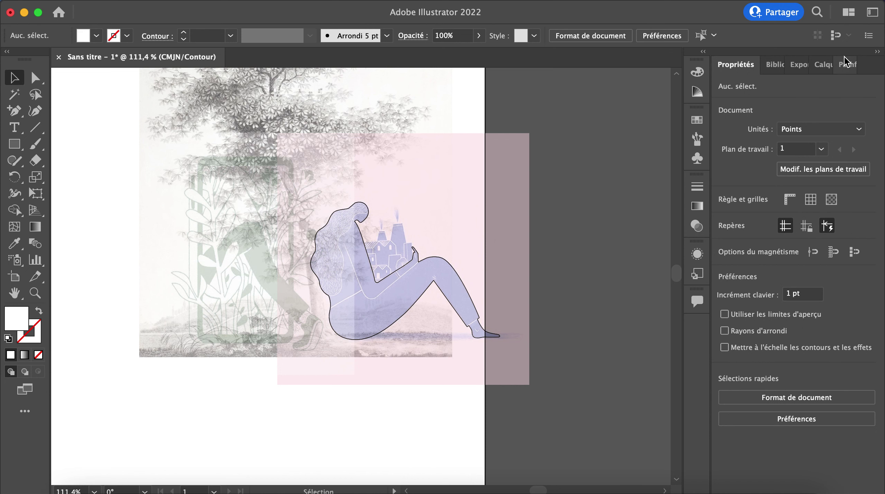
left_click(822, 65)
scroll(385, 291, "up", 8)
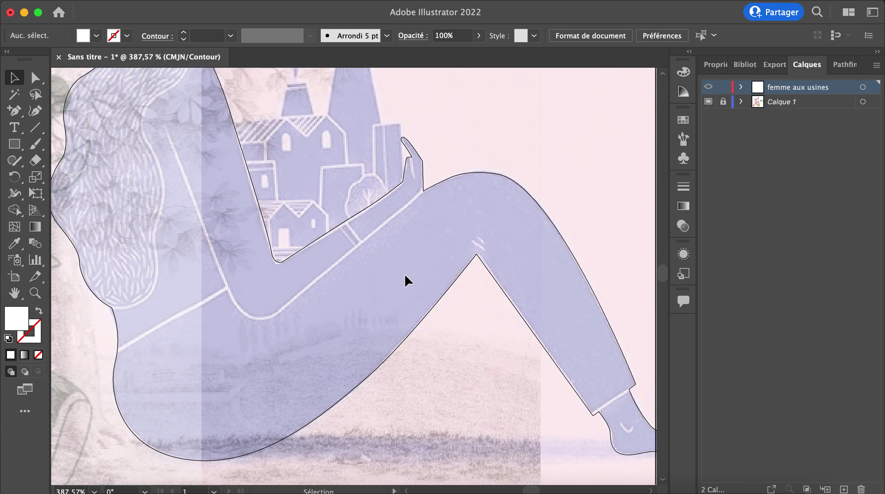
- Switch the artwork display from outline mode to preview mode
scroll(405, 274, "down", 5)
key("super+y")
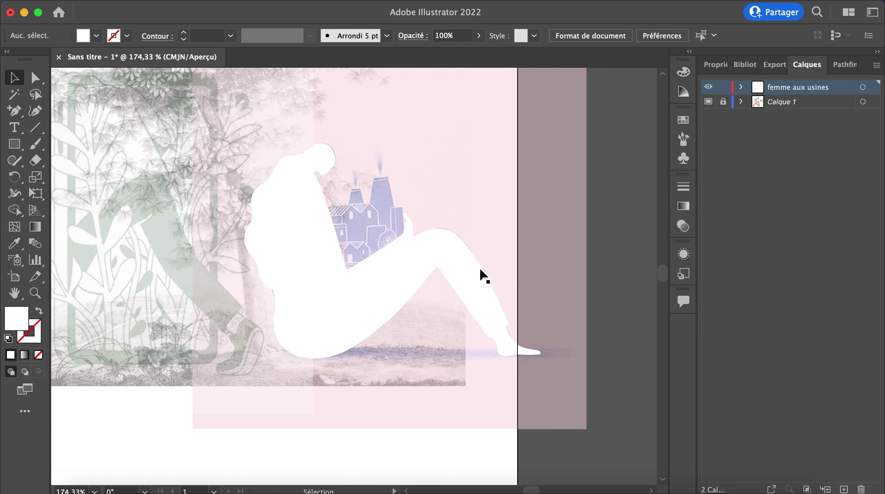
key("super+y")
key("super+y")
- Give the woman's silhouette a white stroke with no fill, set the stroke weight to 0.25 pt and deselect it
left_click(302, 254)
left_click(38, 311)
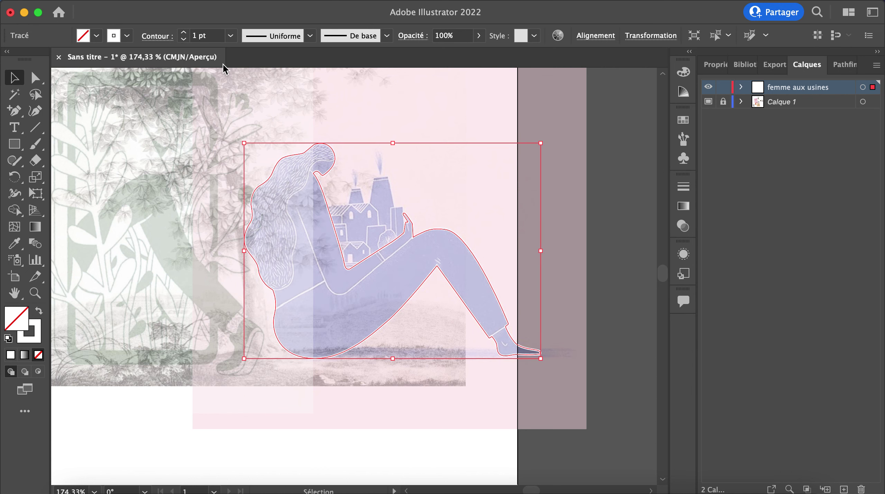
left_click(230, 35)
left_click(241, 53)
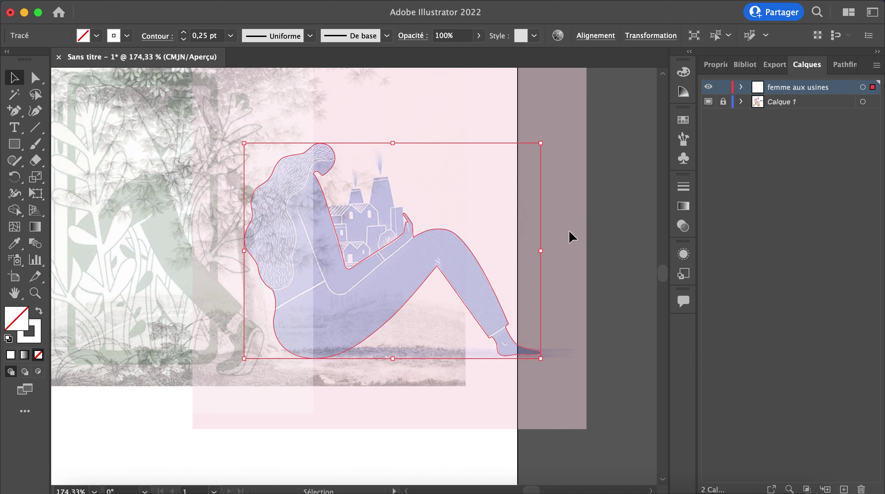
left_click(598, 233)
- Inspect the thin white contour around the hair, arm, factories and legs against the template
scroll(266, 259, "up", 5)
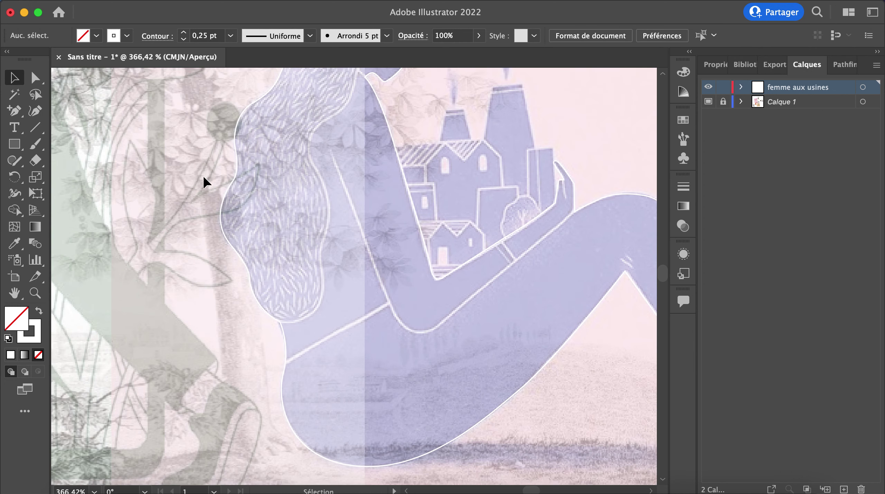
scroll(406, 255, "right", 7)
scroll(405, 256, "up", 4)
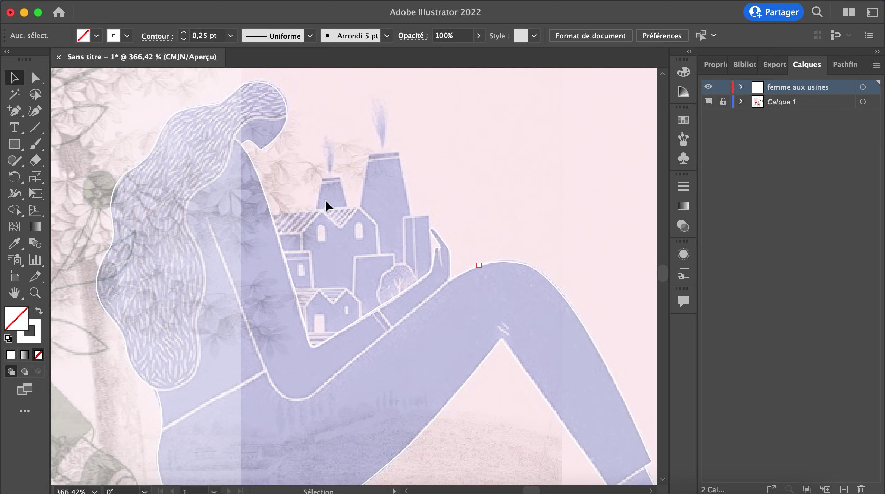
scroll(251, 267, "down", 3)
scroll(251, 266, "left", 2)
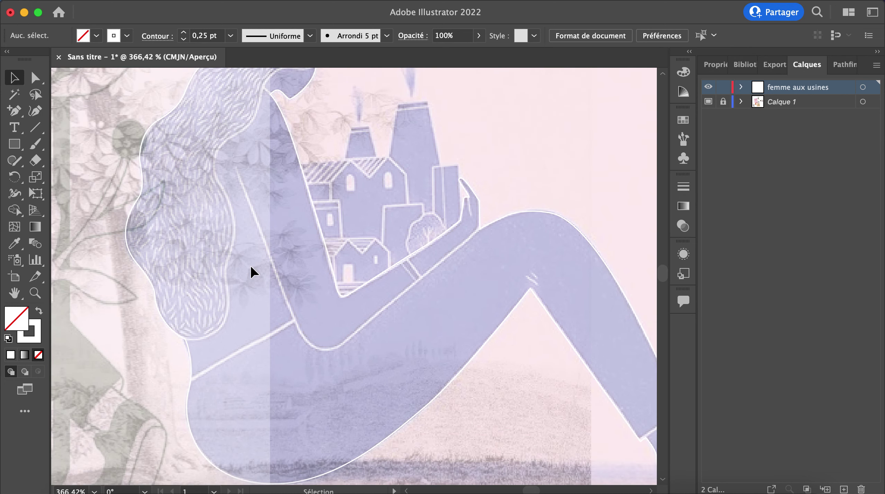
scroll(248, 274, "down", 1)
scroll(247, 273, "down", 2)
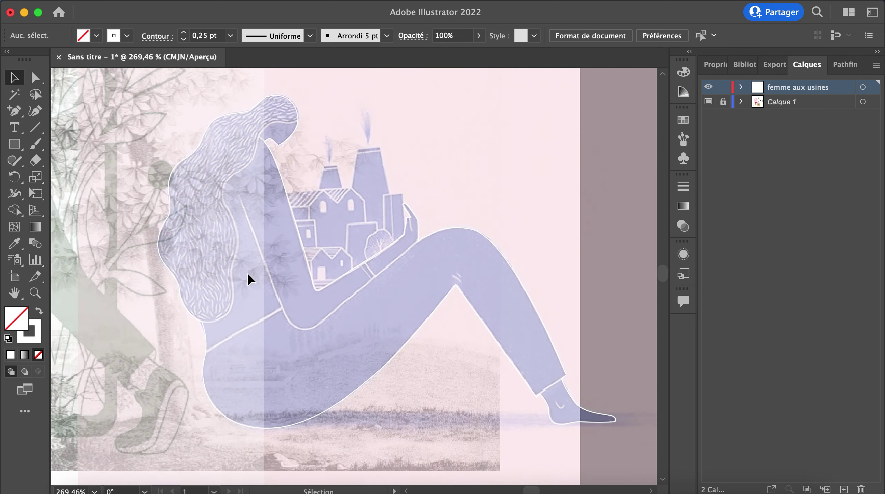
scroll(252, 236, "up", 3)
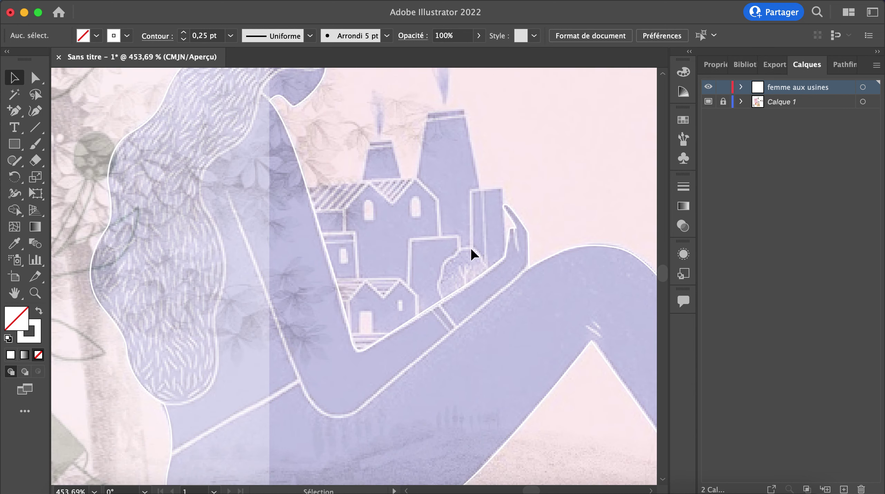
scroll(456, 271, "down", 2)
scroll(456, 271, "right", 2)
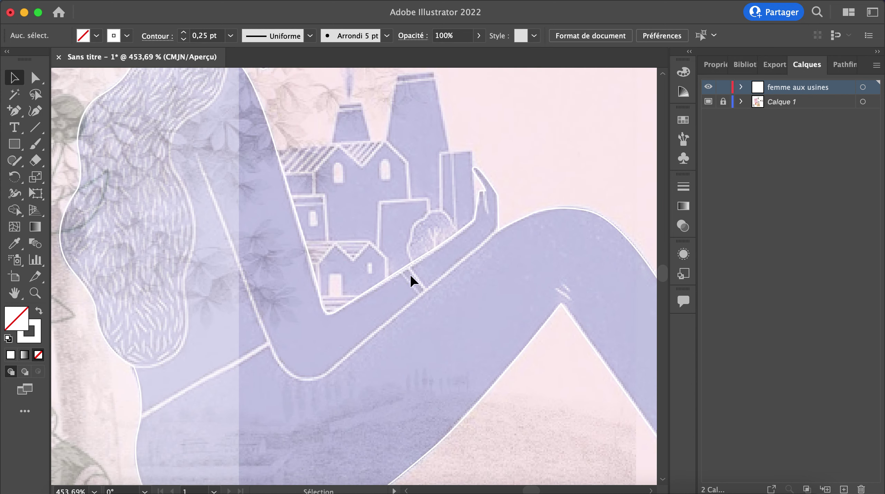
- Activate the Pen tool and create a new layer named "contour femme usine" above the "femme aux usines" layer
left_click_drag(14, 110, 49, 115)
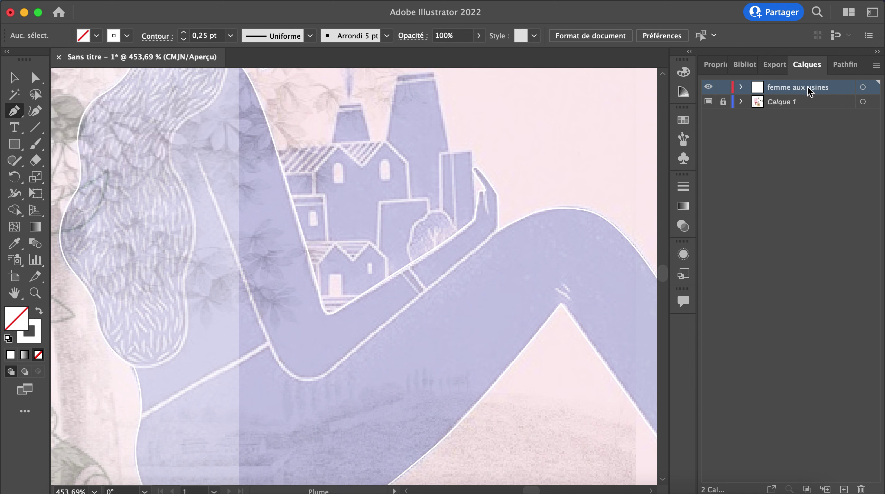
left_click(844, 490)
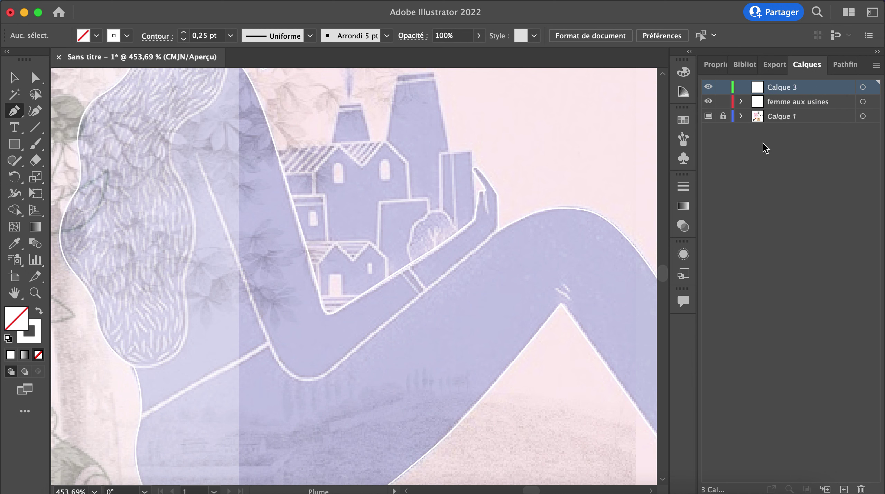
double_click(776, 87)
type("contour femme")
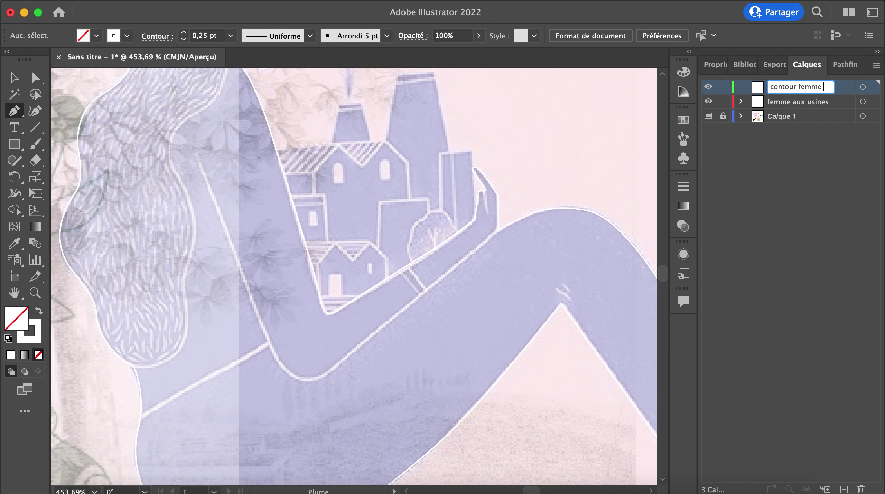
type(" usine")
left_click(788, 194)
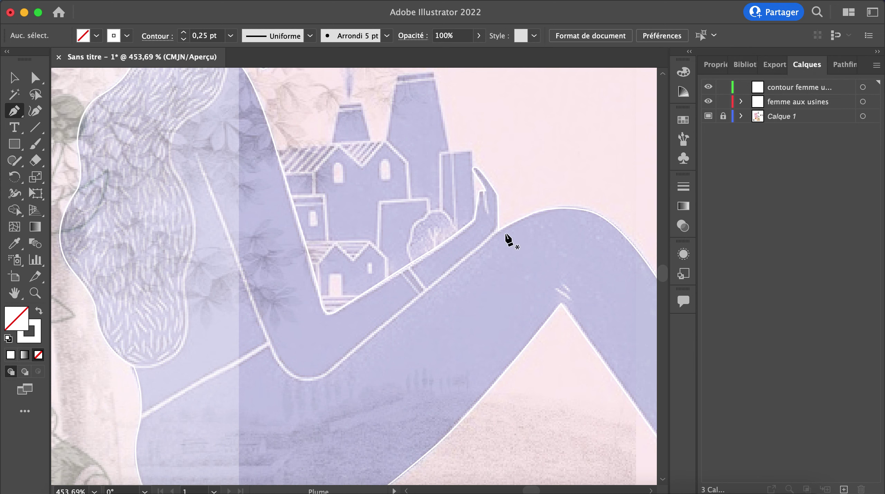
- Make the "contour femme usine" layer active, ready for drawing over the woman's bent arm
scroll(435, 380, "down", 3, "alt")
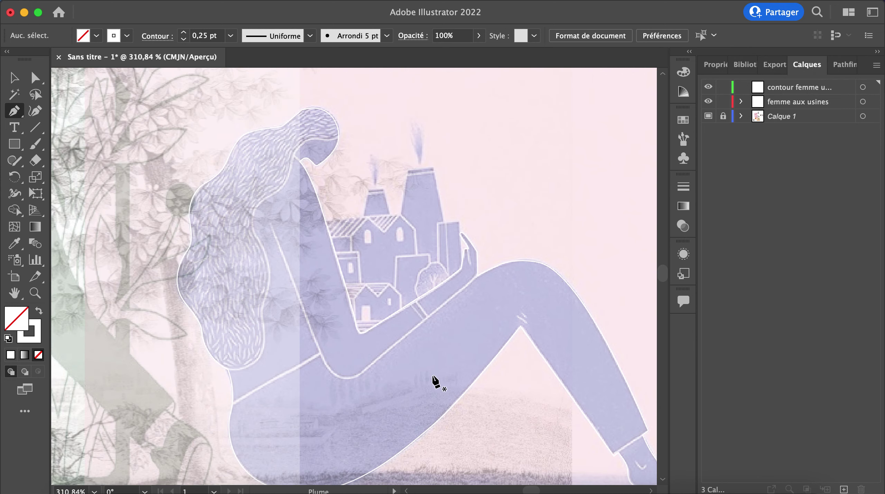
scroll(370, 301, "down", 2)
scroll(320, 301, "up", 2, "alt")
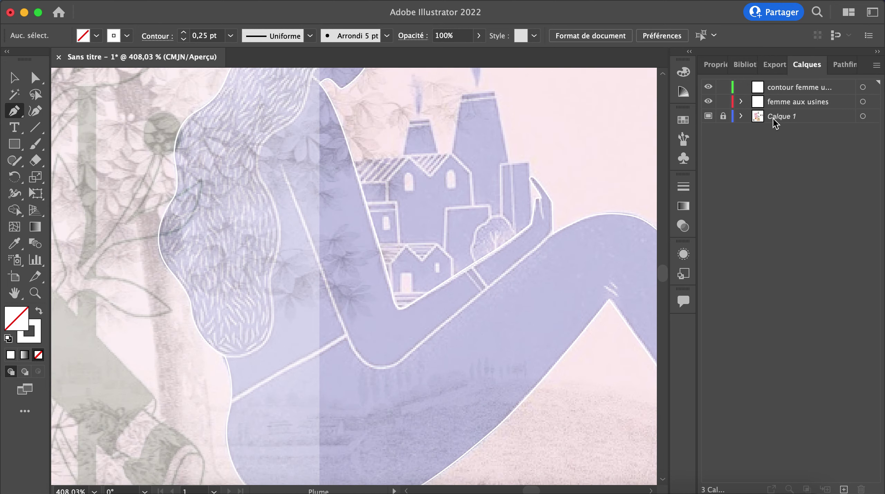
scroll(332, 274, "up", 3, "alt")
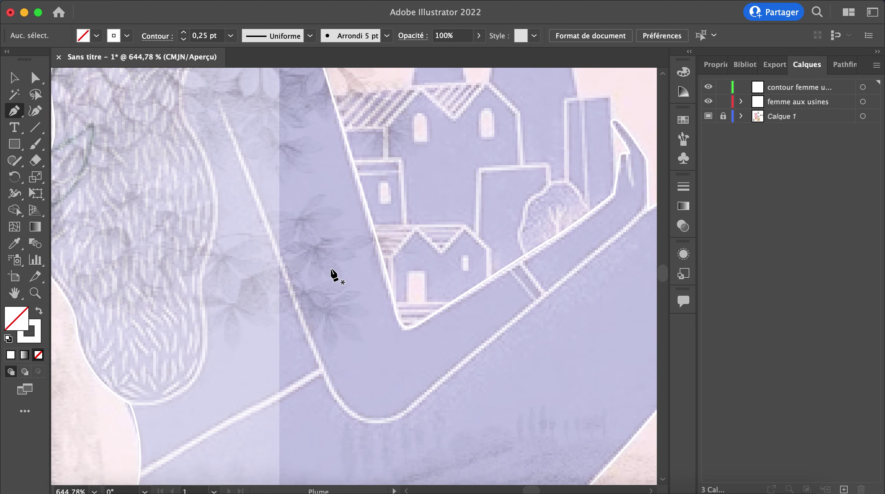
scroll(331, 270, "right", 3)
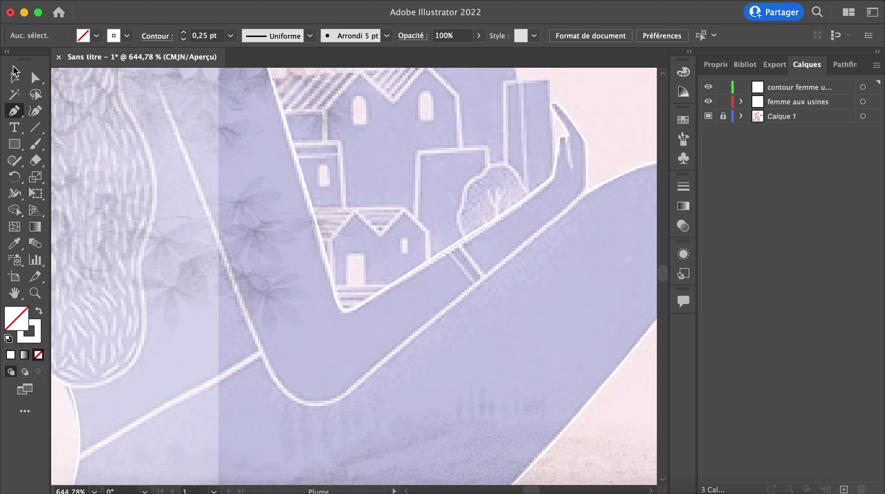
left_click(801, 84)
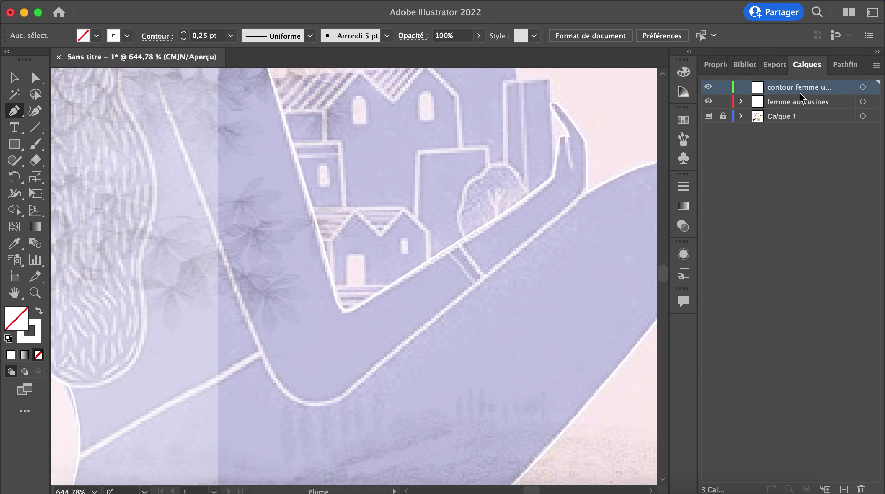
- Draw the first straight cuff line across the woman's forearm with the Pen tool, between its upper and lower edges, and deselect it
left_click(447, 250)
left_click(476, 285)
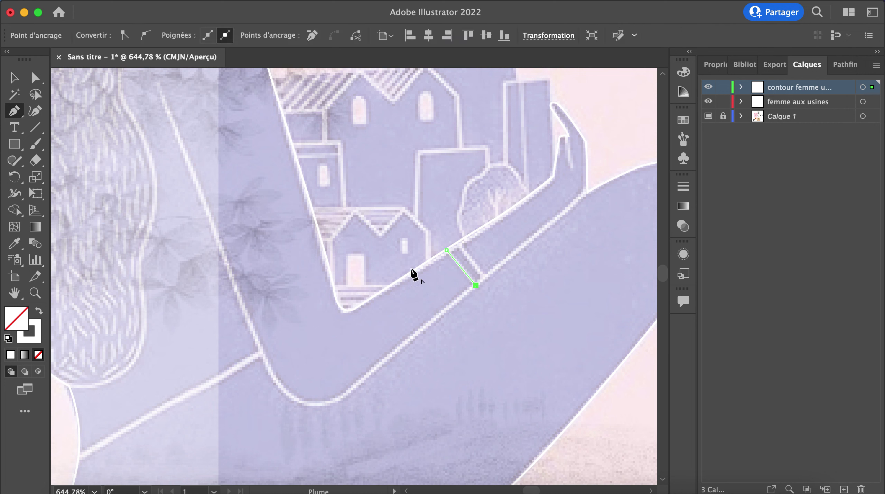
left_click(14, 76)
left_click(515, 325)
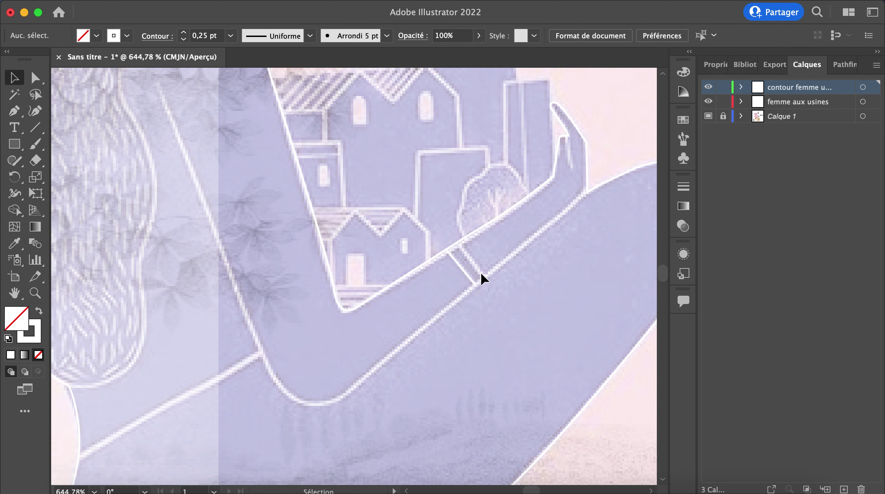
left_click(461, 268)
left_click(506, 275)
- Draw a second straight cuff line on the forearm, parallel to the first and closer to the hand, and deselect it
left_click(15, 110)
scroll(475, 277, "up", 5)
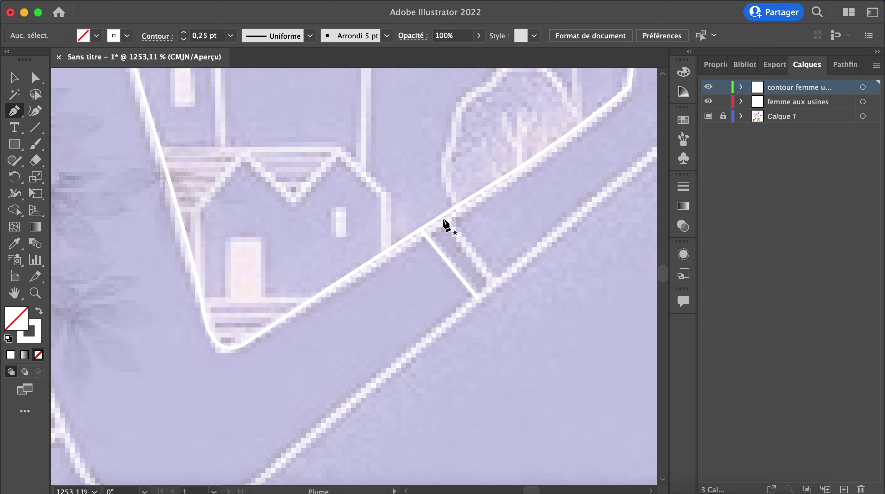
left_click(441, 218)
left_click(496, 283)
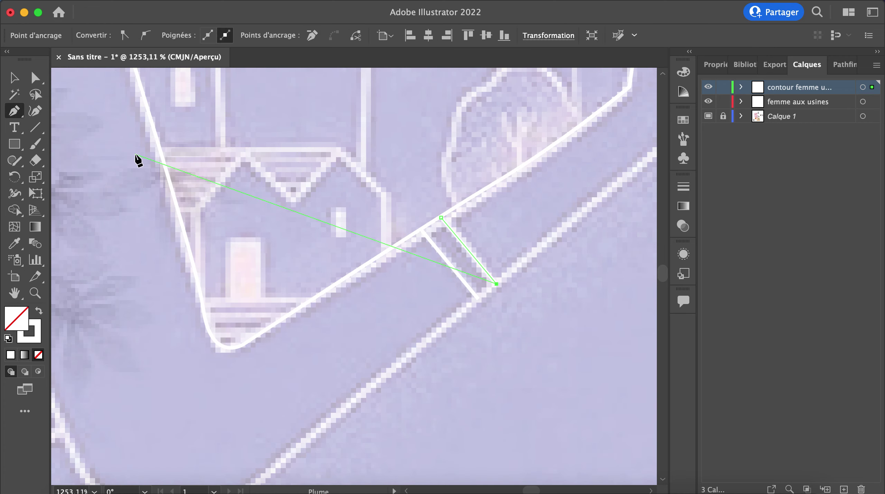
left_click(14, 78)
scroll(401, 234, "down", 5)
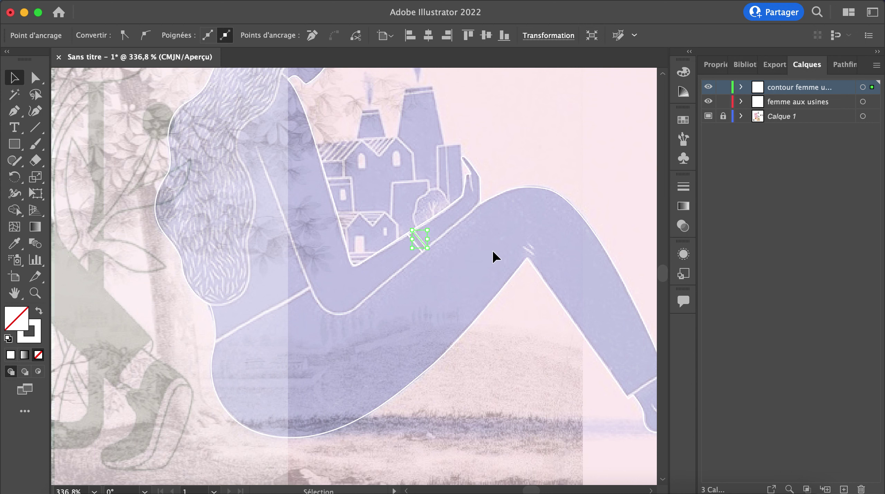
left_click(492, 250)
- Trace the upper of the two short diagonal crease marks behind the bent knee as a straight Pen line and deselect it
scroll(450, 242, "down", 2)
scroll(419, 237, "up", 3)
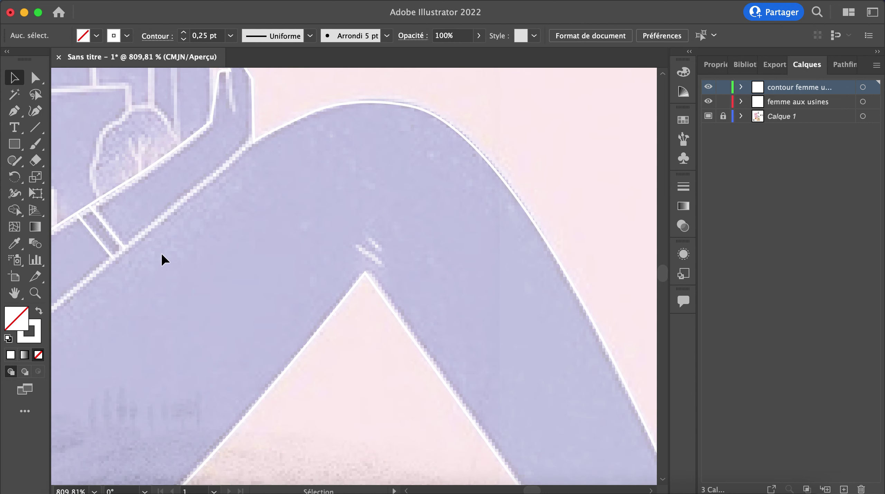
left_click(15, 111)
left_click(366, 236)
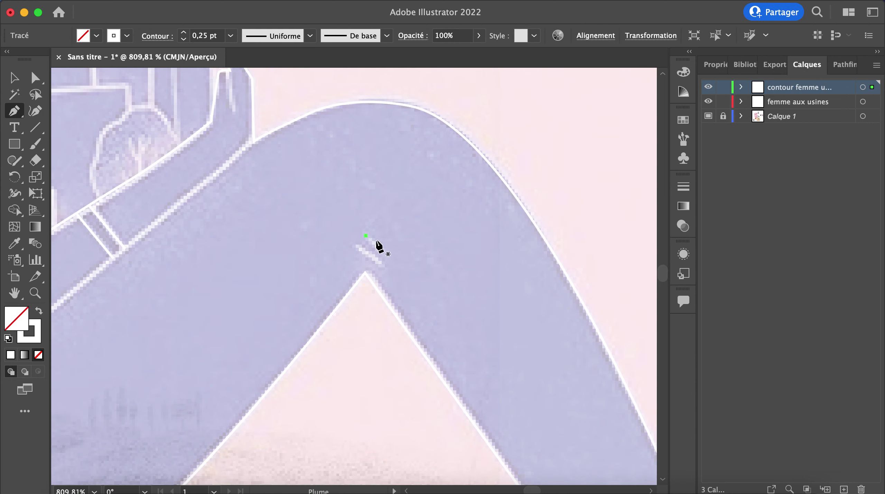
left_click(381, 248)
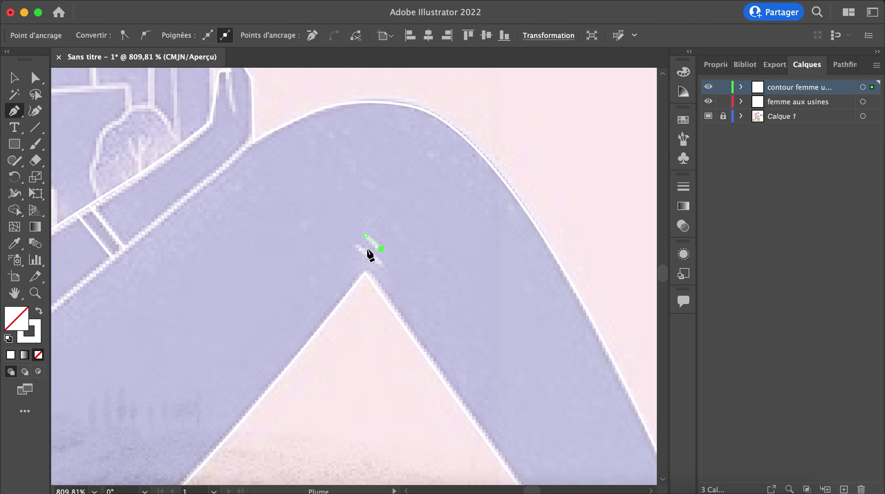
left_click(14, 77)
left_click(303, 228)
- Trace the lower short diagonal crease mark behind the knee as a separate straight Pen line and deselect it
left_click(22, 112)
left_click(354, 244)
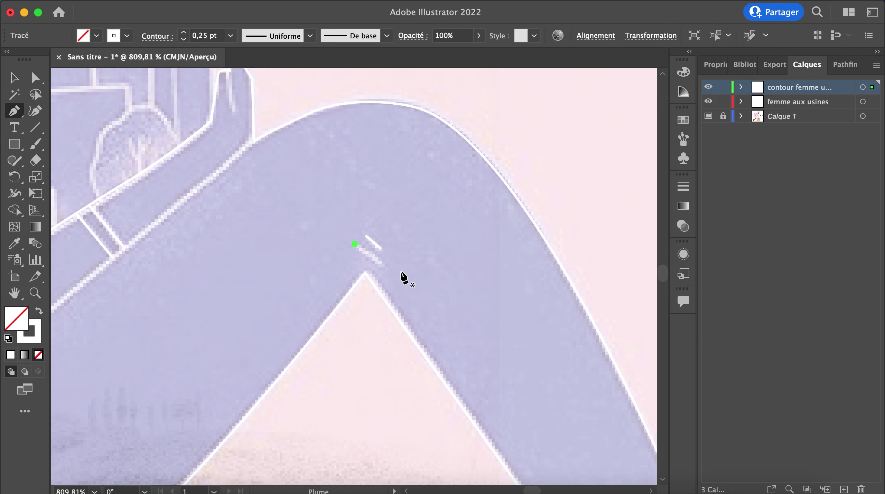
left_click(380, 265)
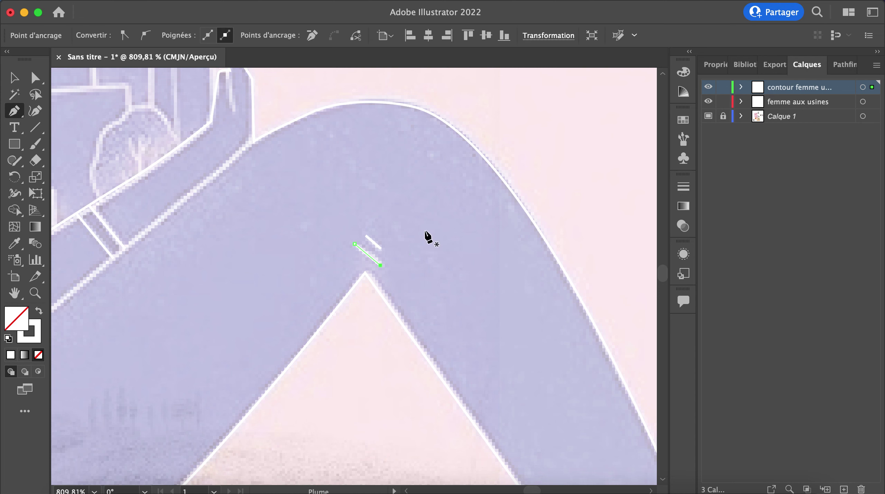
left_click(15, 85)
left_click(436, 273)
- Trace the small hook-shaped ankle mark on the foot as an open curved Pen path and end the path
scroll(436, 273, "down", 3)
scroll(436, 273, "down", 5)
scroll(435, 273, "right", 3)
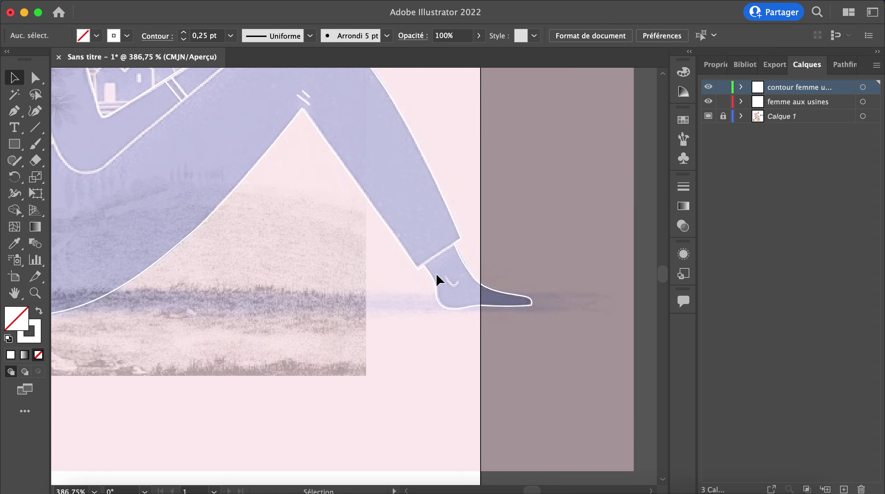
scroll(452, 288, "up", 5)
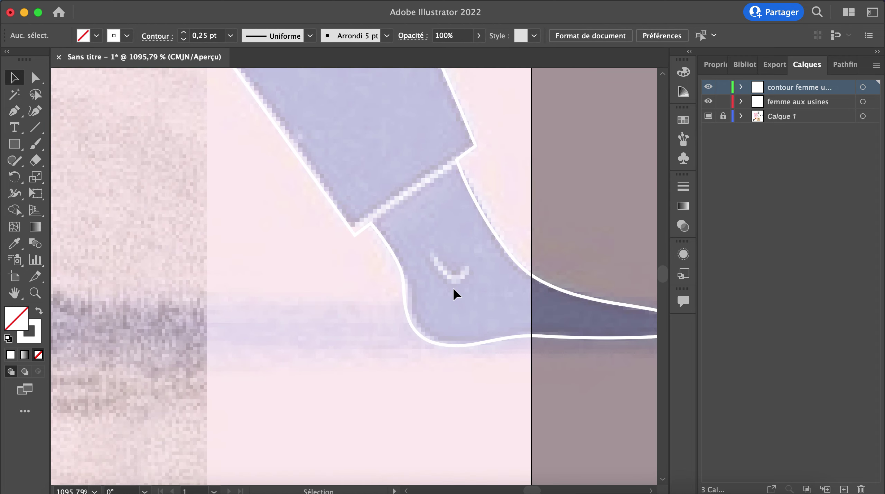
left_click(13, 111)
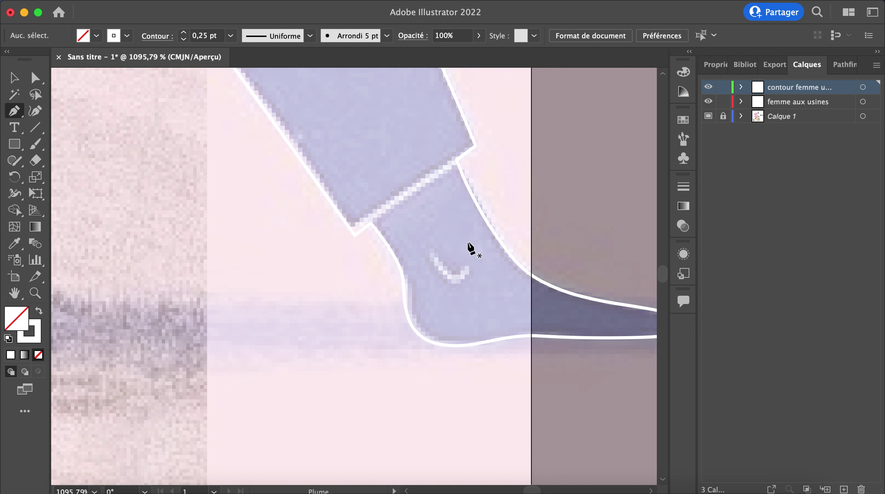
left_click(431, 252)
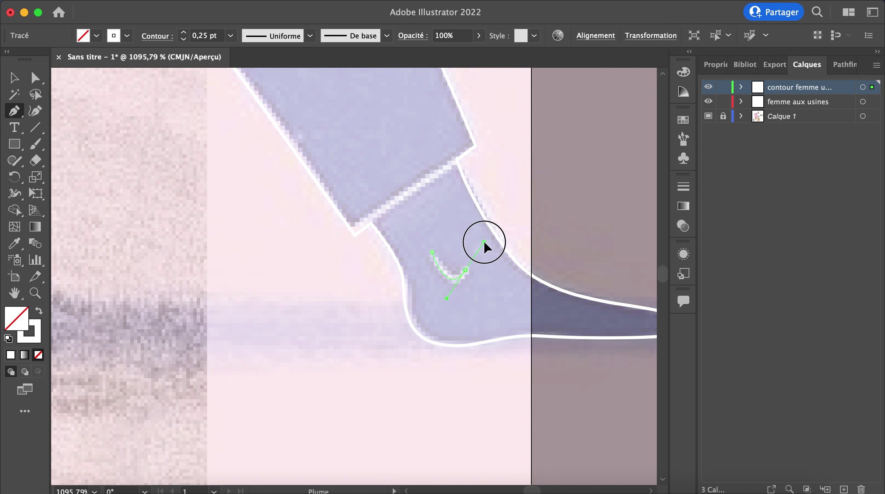
left_click_drag(481, 239, 481, 240)
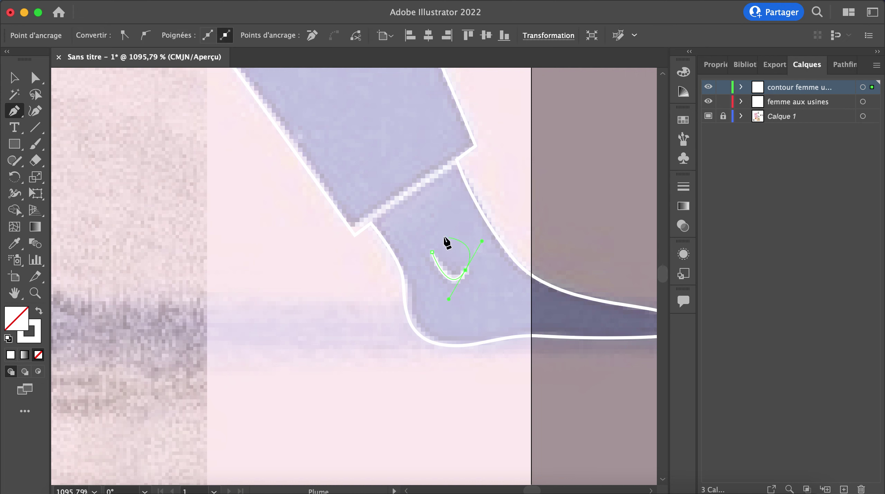
key("Escape")
left_click(415, 219)
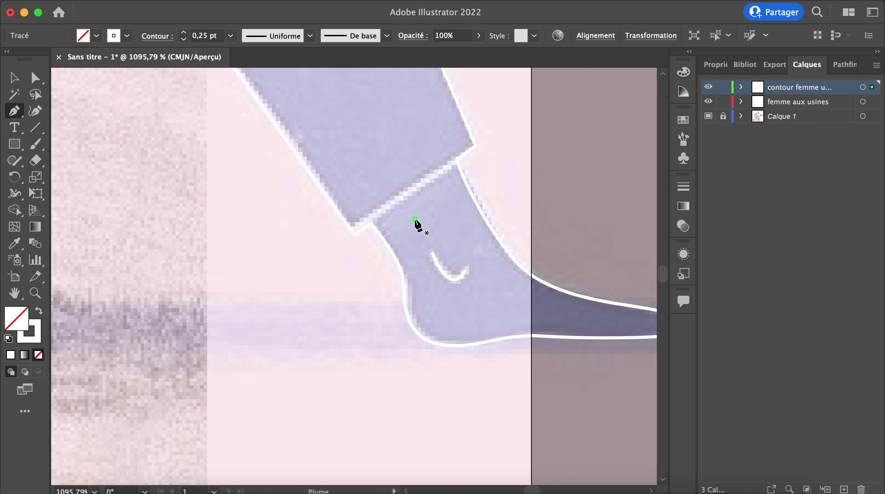
key("Escape")
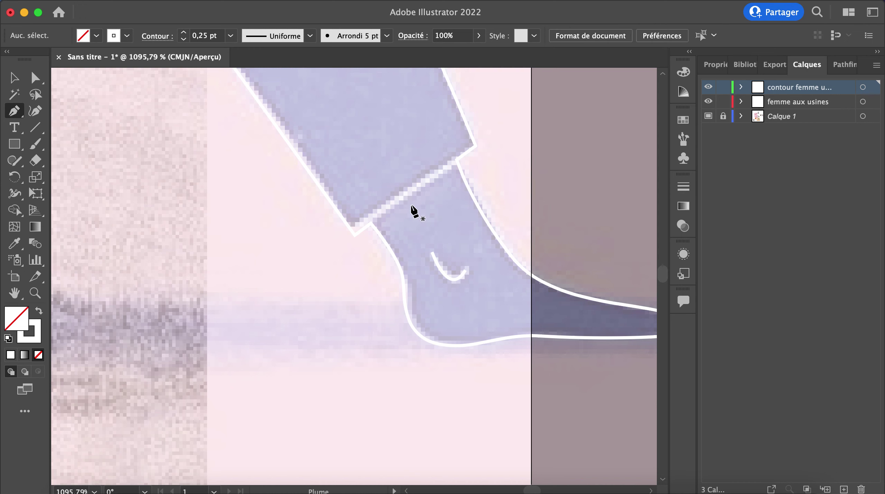
key("v")
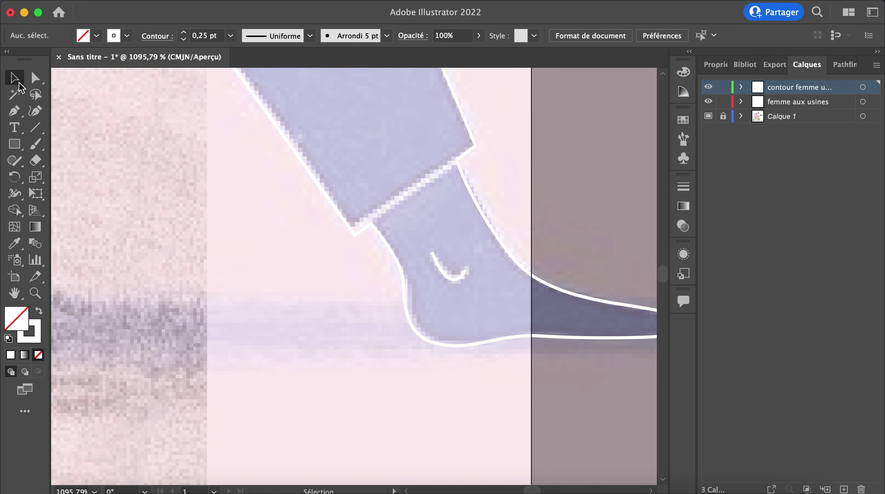
- Trace the slightly curved waist line from the woman's back up to the arm contour with the Pen tool and deselect it
scroll(301, 212, "down", 5)
scroll(300, 212, "up", 2)
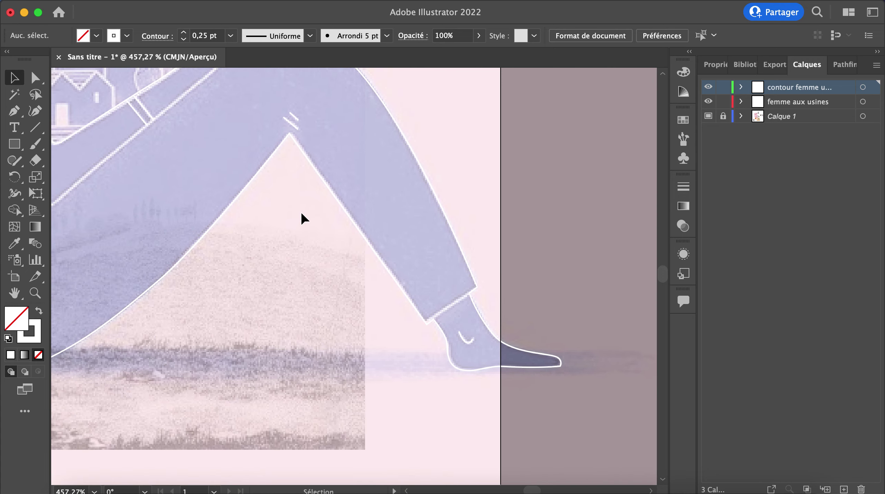
scroll(300, 211, "left", 10)
scroll(300, 212, "up", 2)
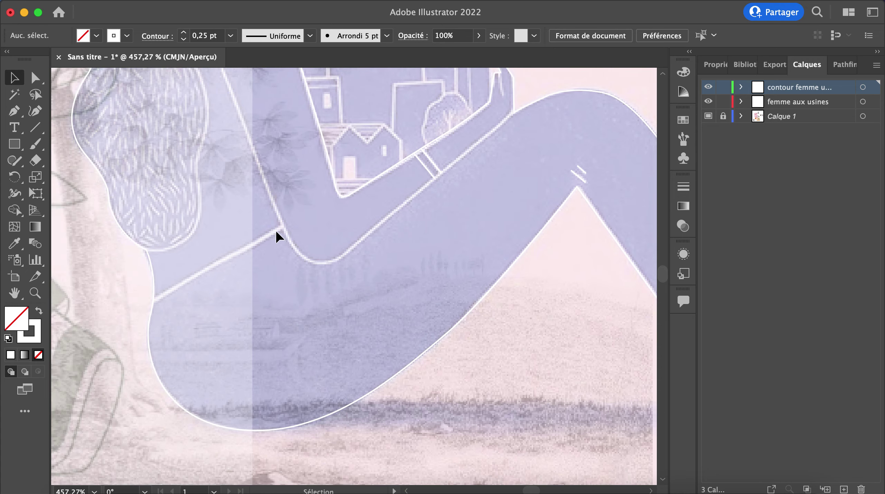
scroll(204, 236, "up", 3)
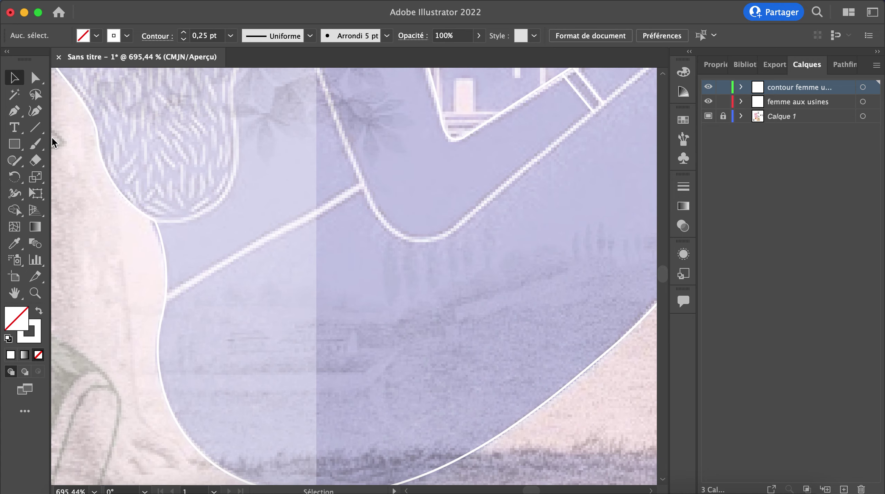
key("p")
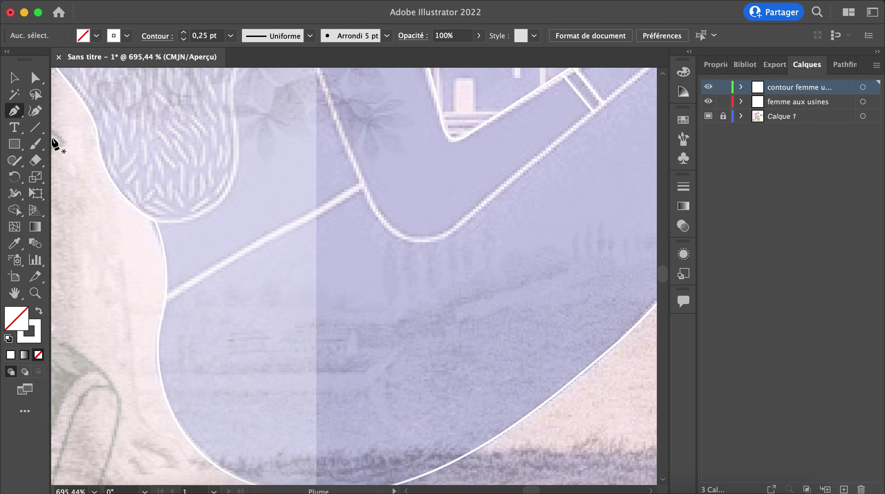
left_click(165, 298)
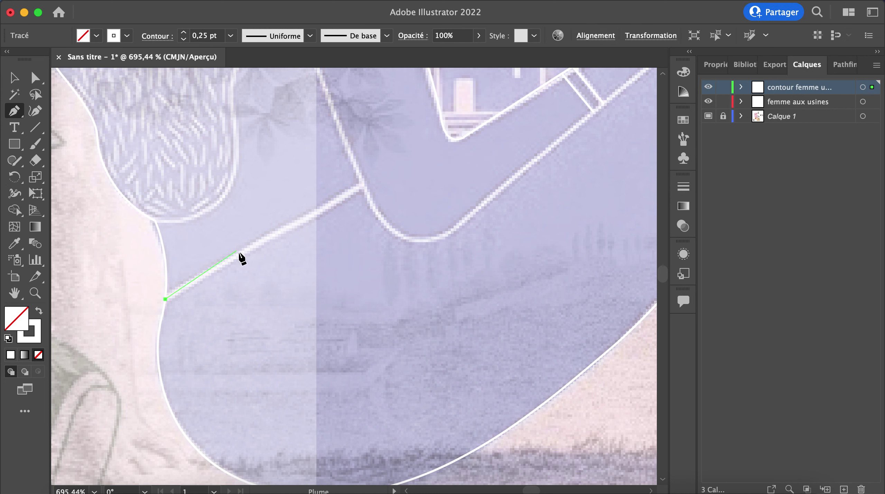
left_click(262, 240)
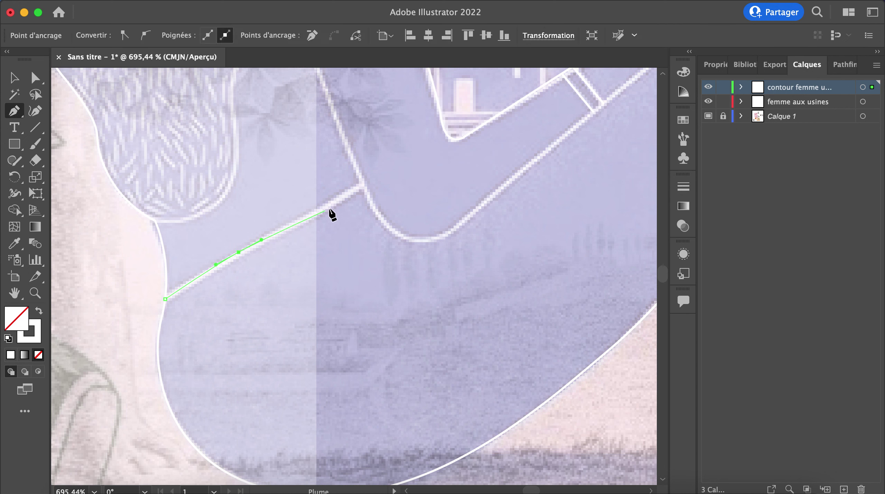
left_click_drag(365, 174, 369, 172)
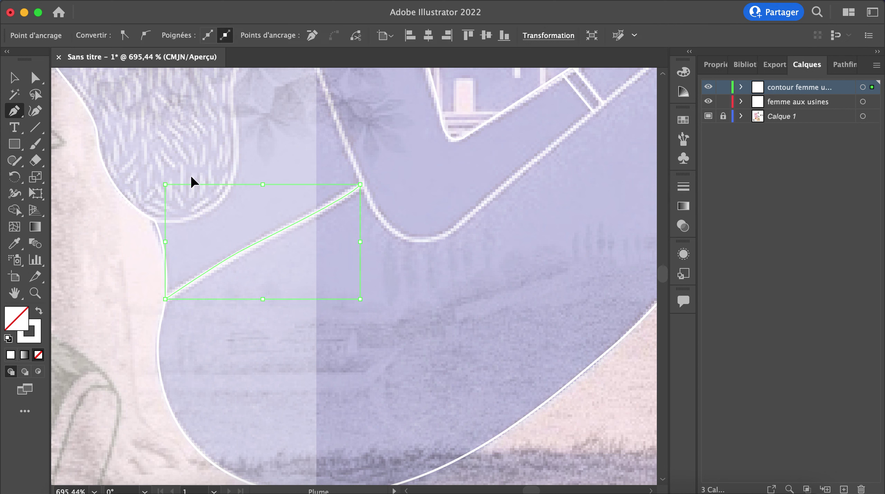
key("v")
left_click(418, 358)
- Set the waist line's stroke weight to 1 pt after trying 2 pt, and deselect it
left_click(297, 225)
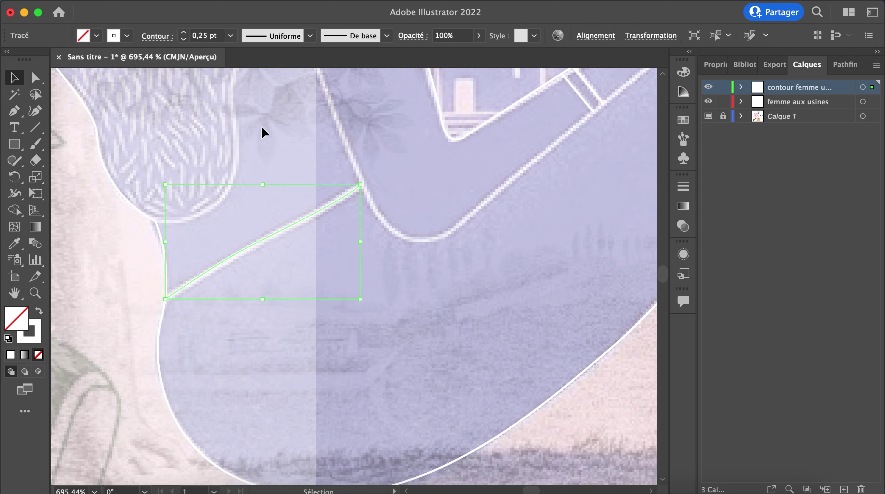
left_click(230, 38)
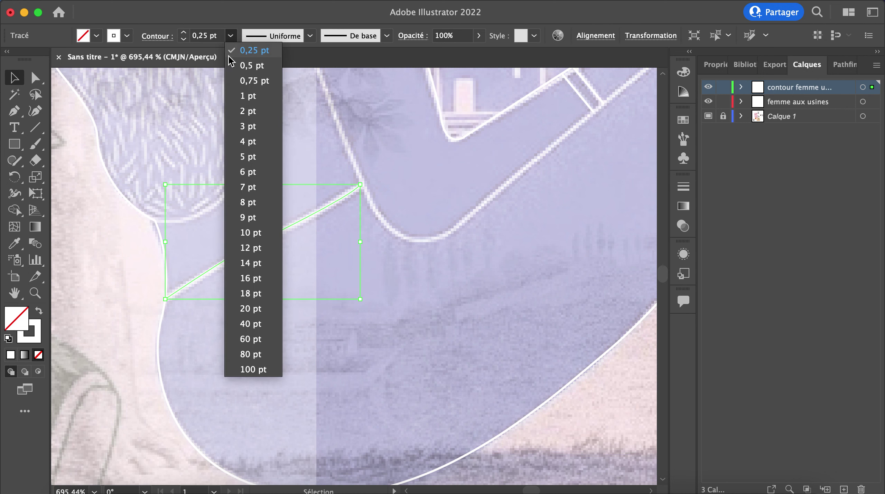
left_click(241, 109)
left_click(231, 36)
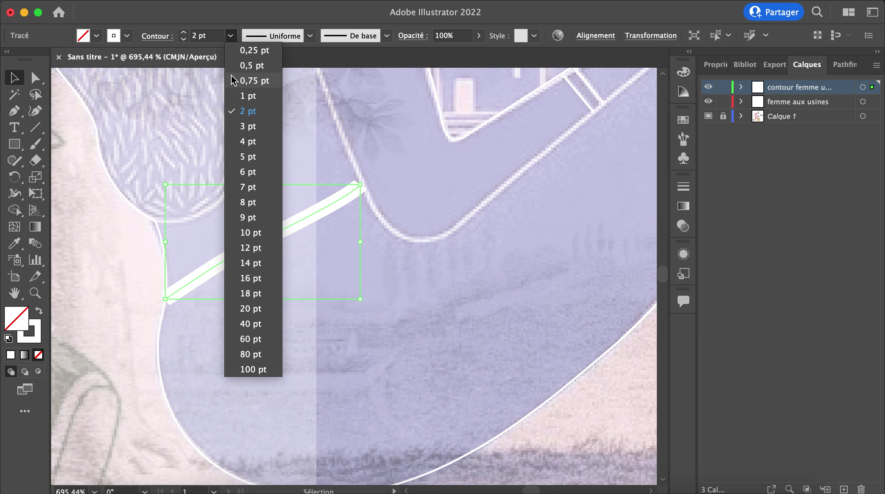
left_click(237, 94)
left_click(307, 237)
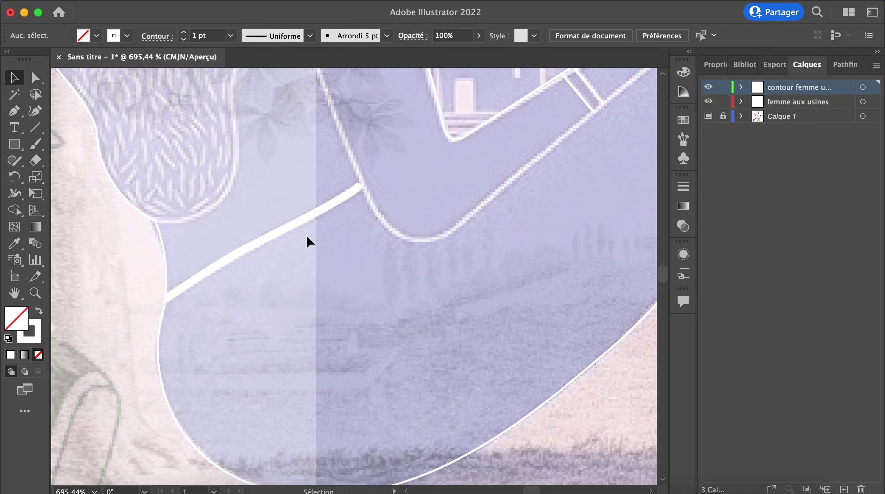
- Give the waist line's stroke round caps and round corner joins, deselect it and check its end against the arm contour
left_click(301, 216)
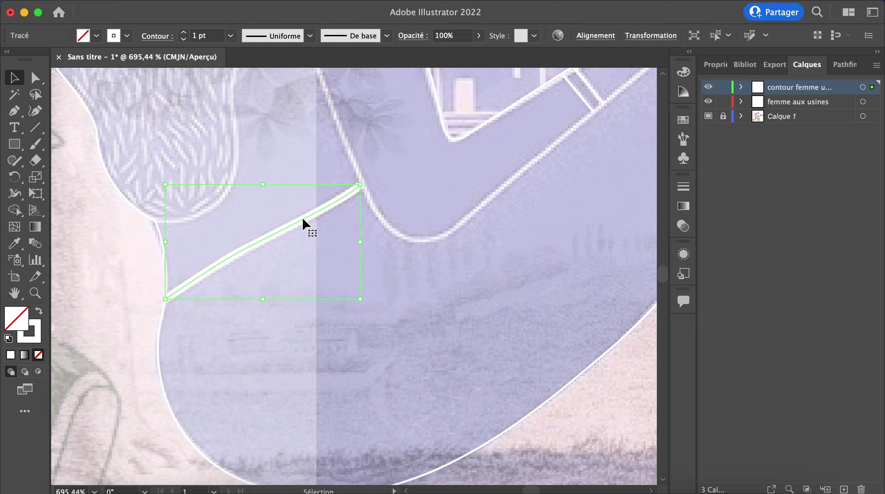
left_click(716, 64)
left_click(754, 237)
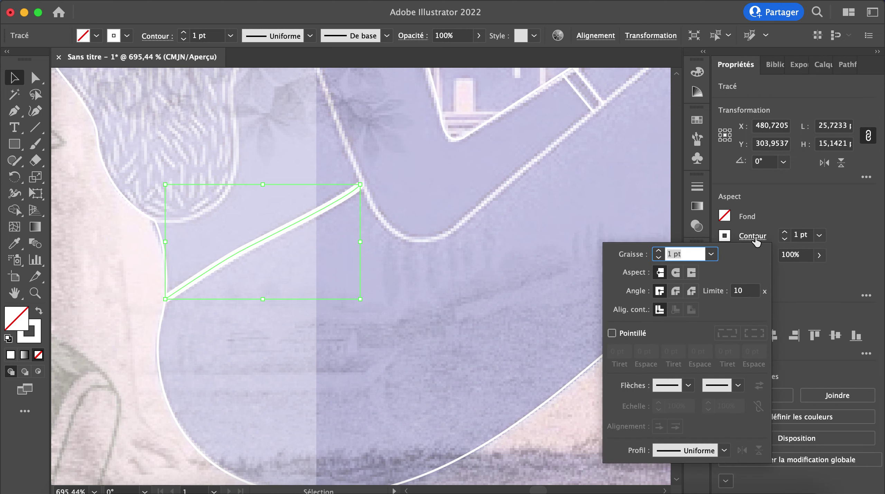
left_click(675, 272)
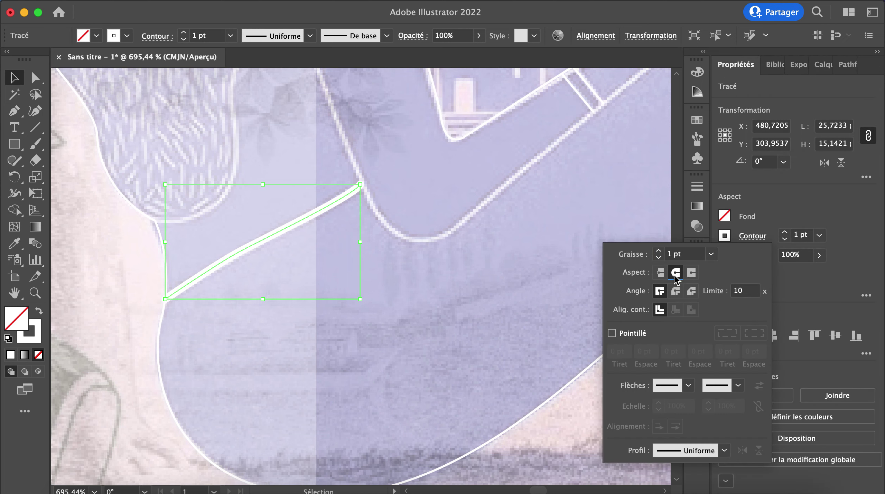
left_click(675, 290)
left_click(396, 224)
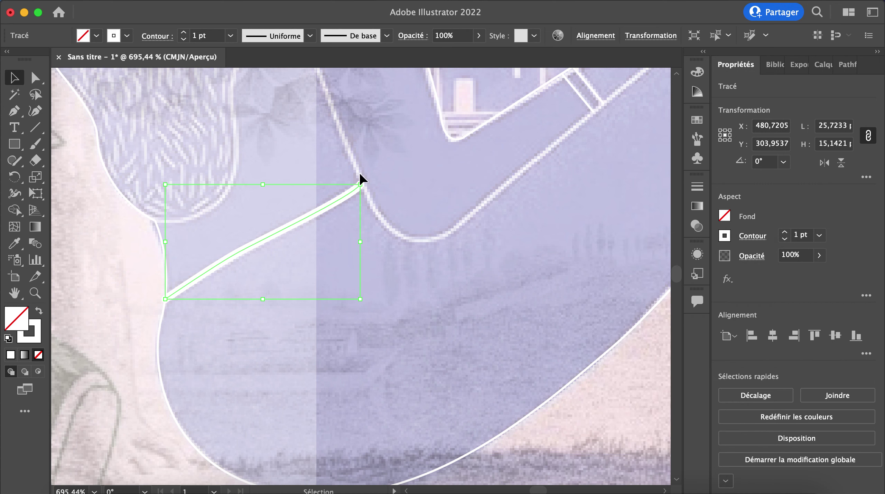
left_click(360, 174)
scroll(360, 173, "up", 5)
scroll(360, 174, "up", 10)
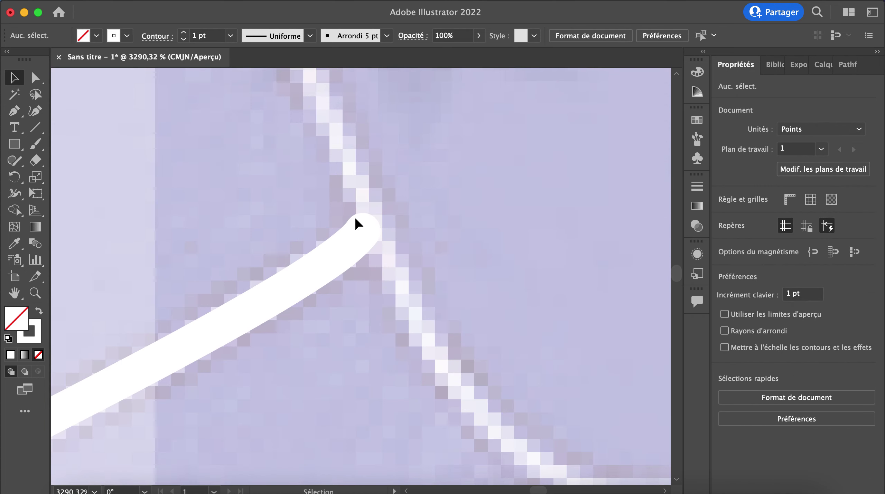
scroll(366, 262, "down", 15)
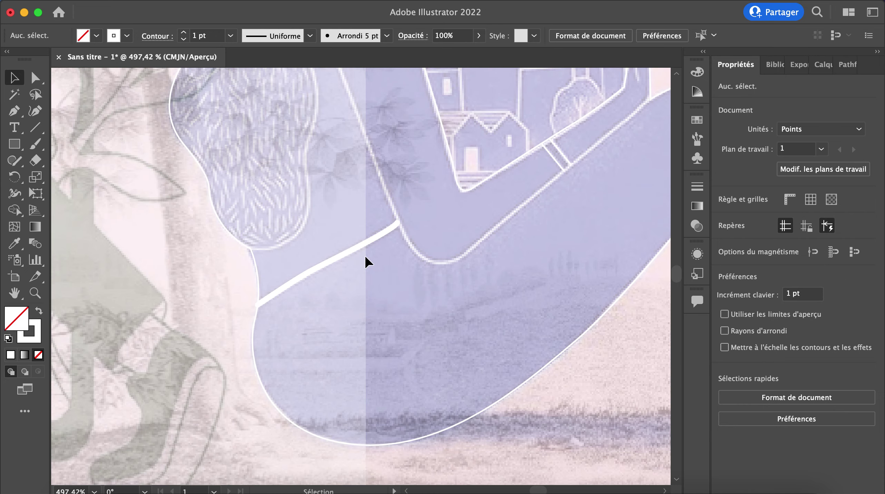
- Trace the arm's lower contour from the shoulder down around the elbow and up to the hand with the Pen tool, and deselect it
scroll(365, 257, "right", 5)
scroll(365, 256, "up", 3)
scroll(365, 257, "left", 3)
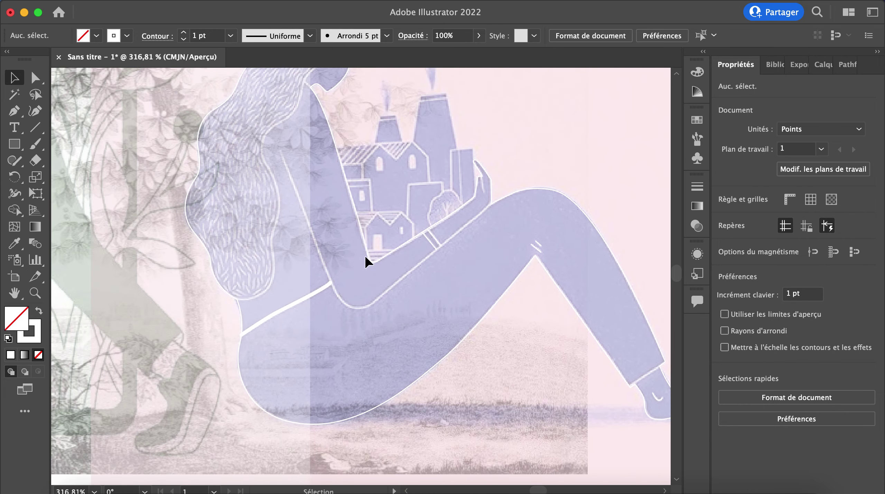
scroll(365, 158, "down", 3)
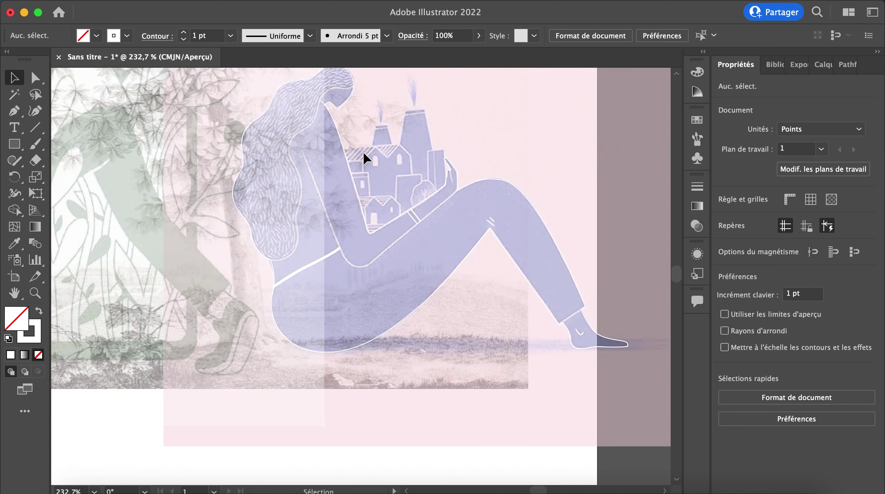
scroll(339, 164, "up", 4)
left_click(14, 110)
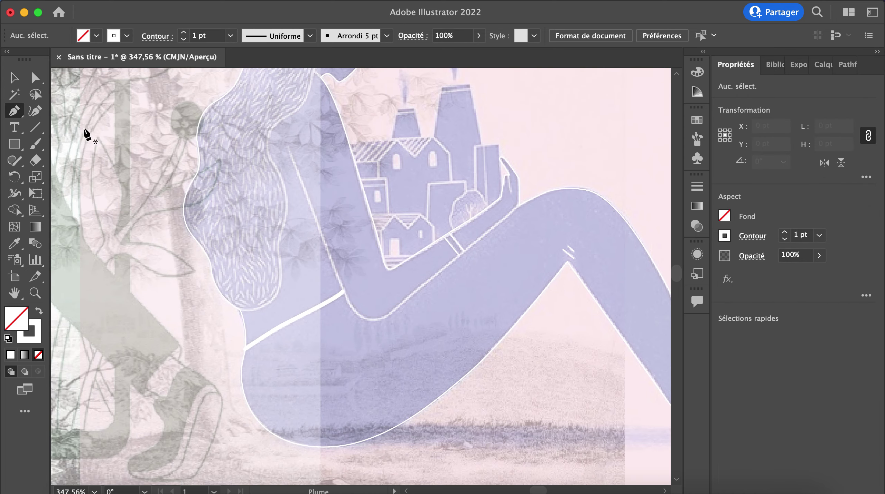
left_click(287, 147)
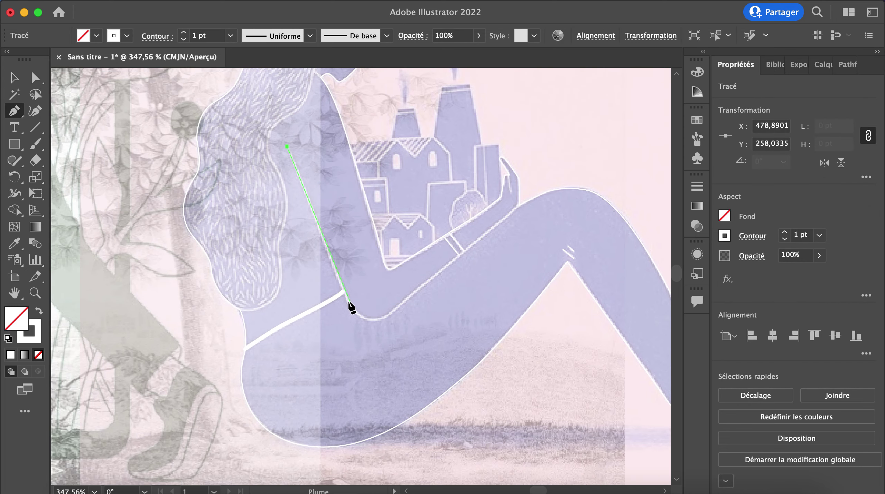
left_click(347, 300)
left_click_drag(388, 314, 419, 297)
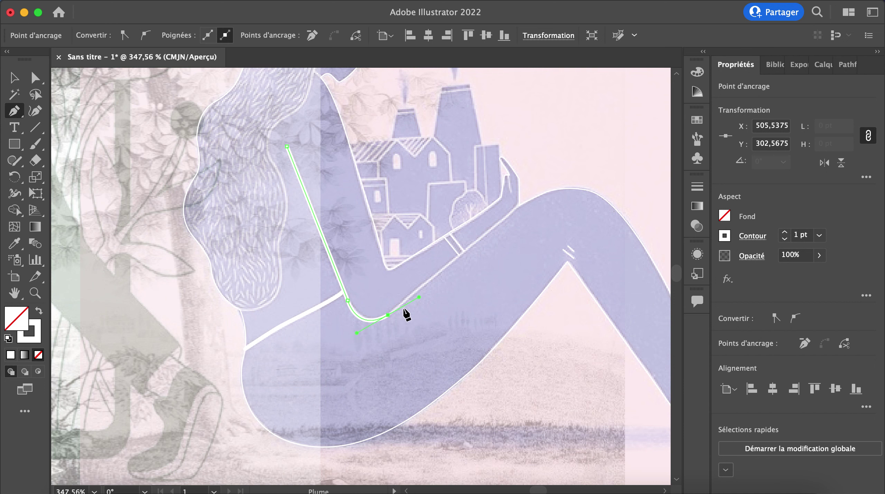
left_click(388, 315)
left_click(519, 206)
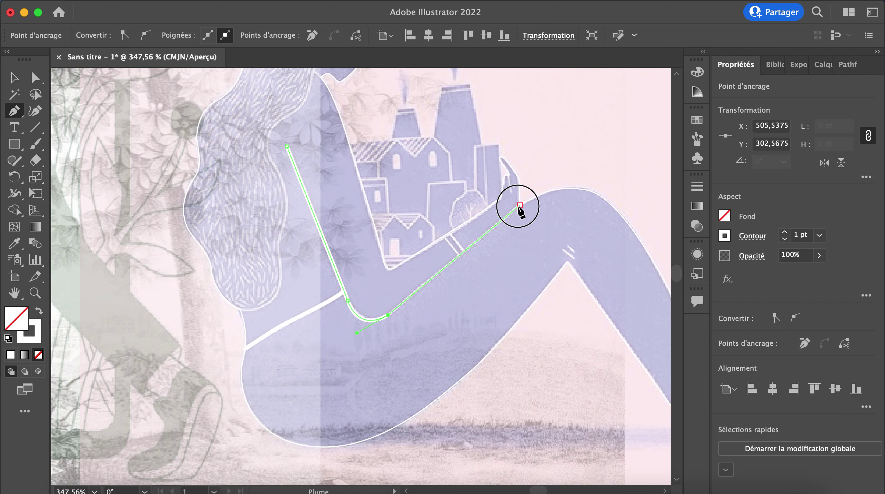
scroll(523, 188, "up", 5)
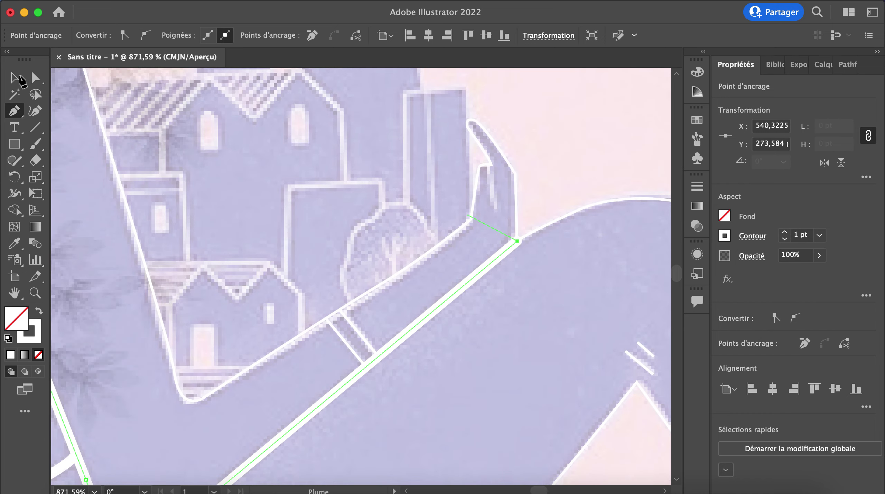
key("v")
left_click(583, 303)
scroll(584, 303, "down", 5)
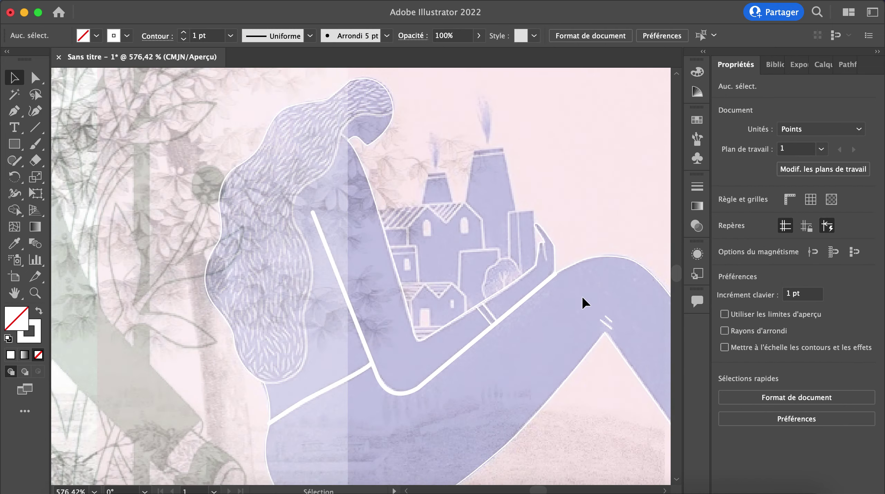
- Set the arm contour line's stroke weight to 0.5 pt and deselect it
left_click(491, 329)
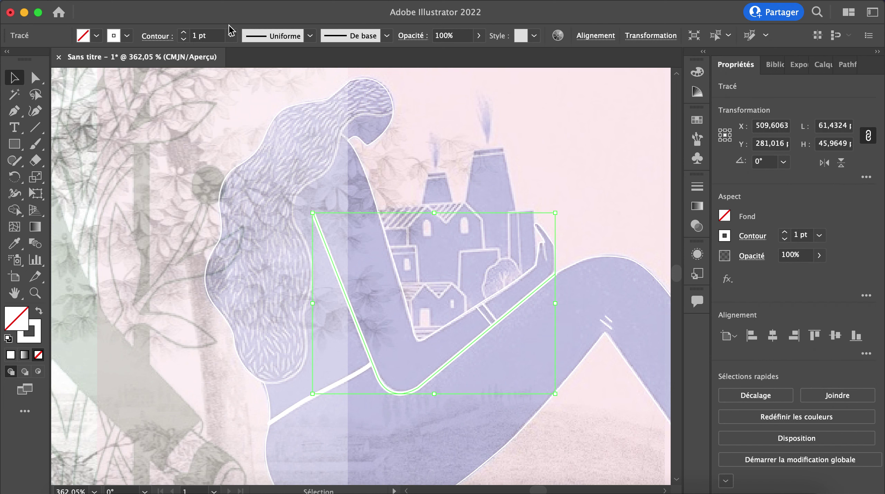
left_click(231, 35)
left_click(240, 67)
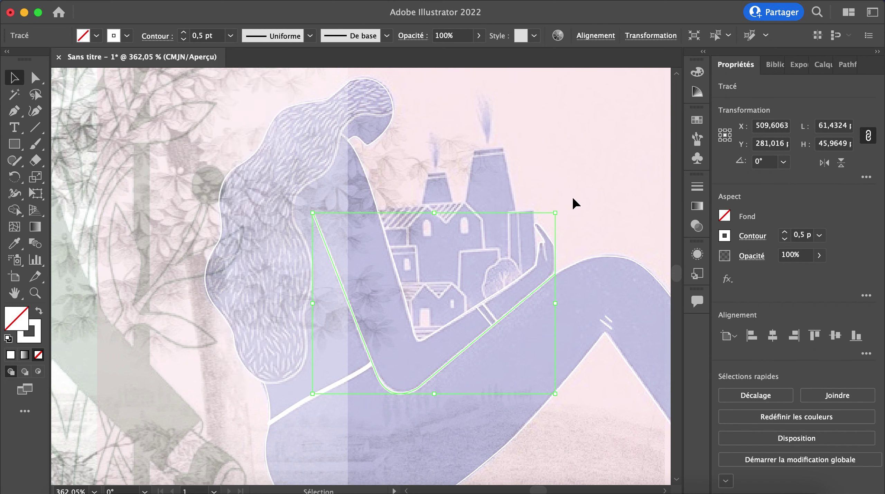
left_click(601, 231)
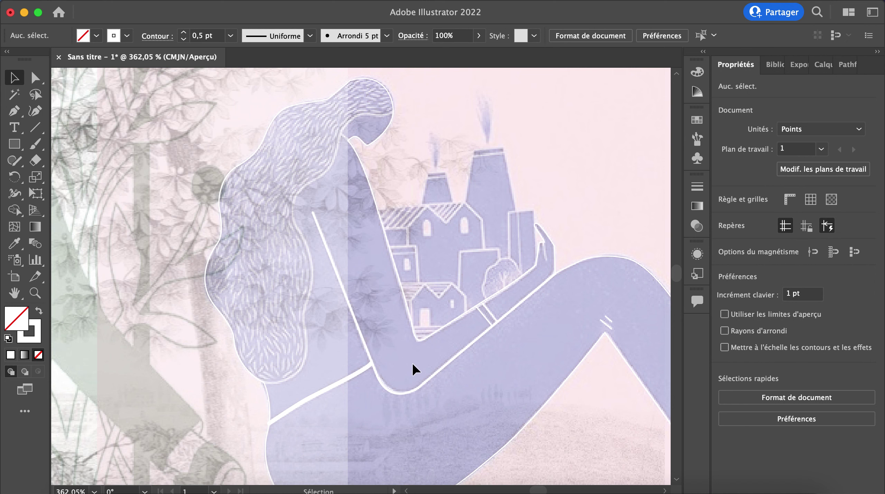
- Draw the short curved line from the hair edge to the notch at the woman's neck with the Pen tool and deselect it
scroll(415, 374, "down", 3)
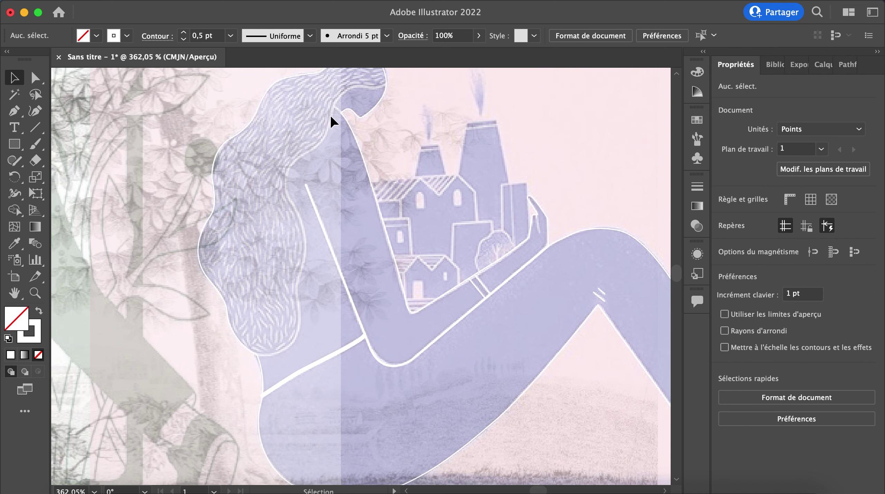
scroll(331, 121, "up", 5)
scroll(368, 125, "up", 5)
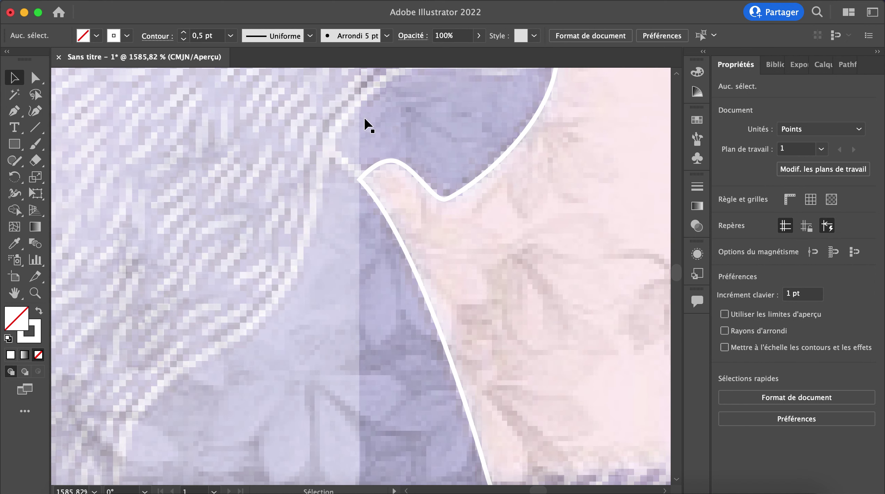
left_click(14, 111)
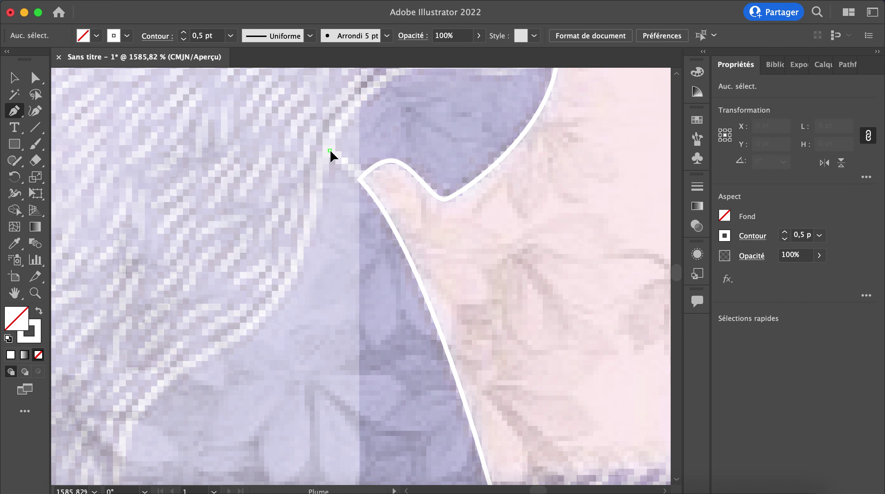
left_click_drag(360, 179, 365, 197)
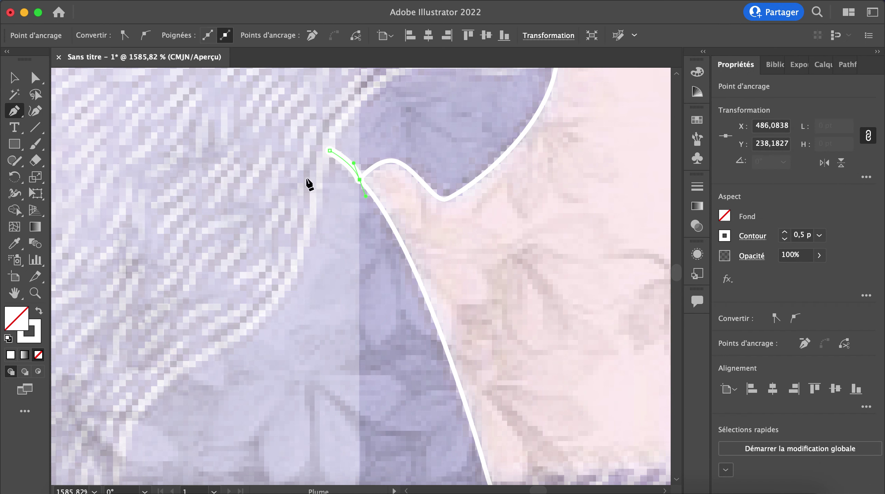
left_click(14, 78)
left_click(371, 257)
- Draw the straight trouser hem line across the ankle with the Pen tool and deselect it
scroll(371, 257, "down", 8)
scroll(371, 257, "down", 8)
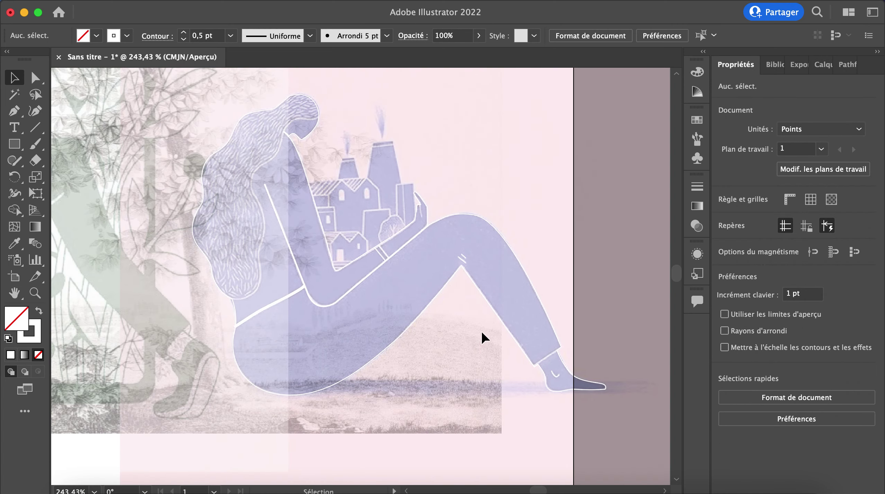
scroll(543, 355, "up", 10)
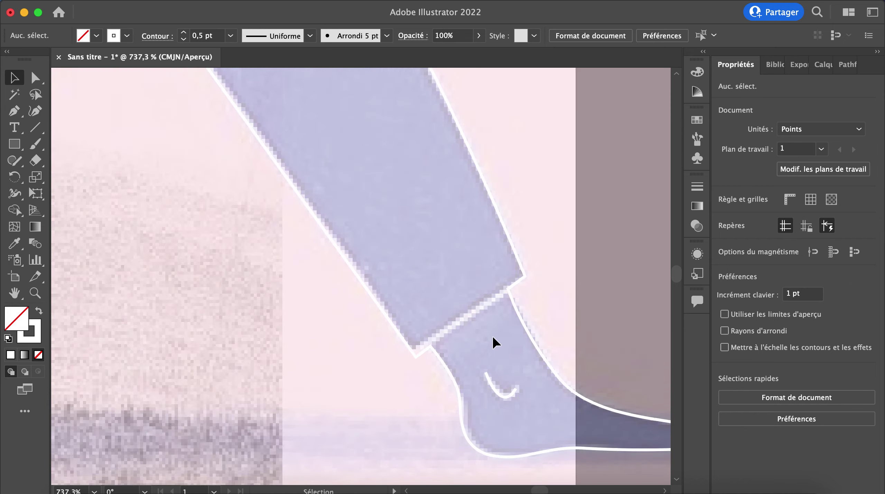
left_click(14, 110)
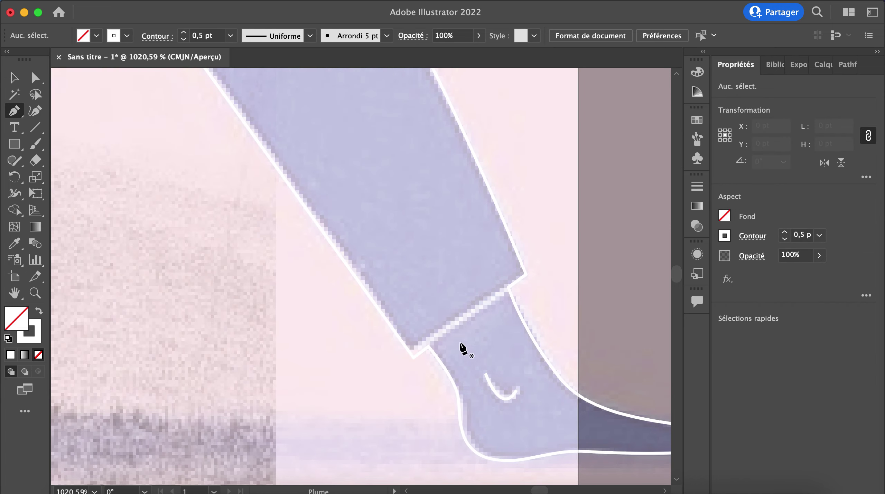
left_click(428, 346)
left_click(508, 287)
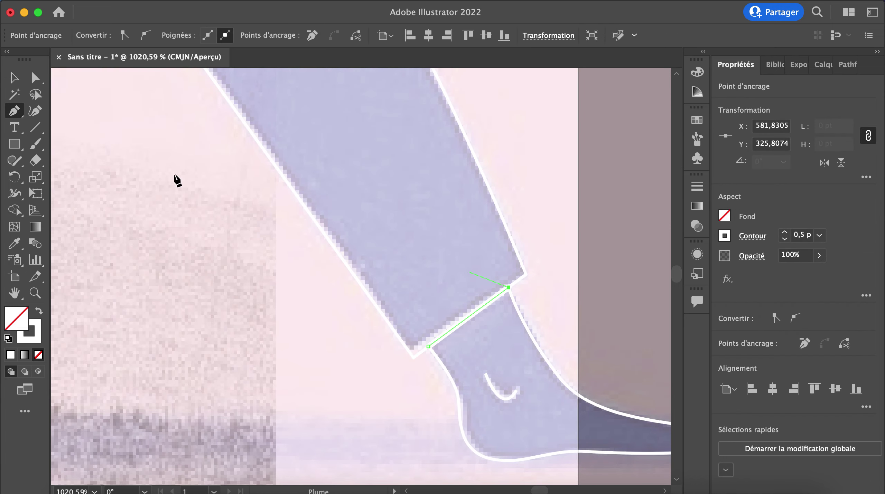
left_click(14, 80)
left_click(257, 248)
- Make the "femme aux usines" layer the active layer
scroll(261, 246, "down", 7)
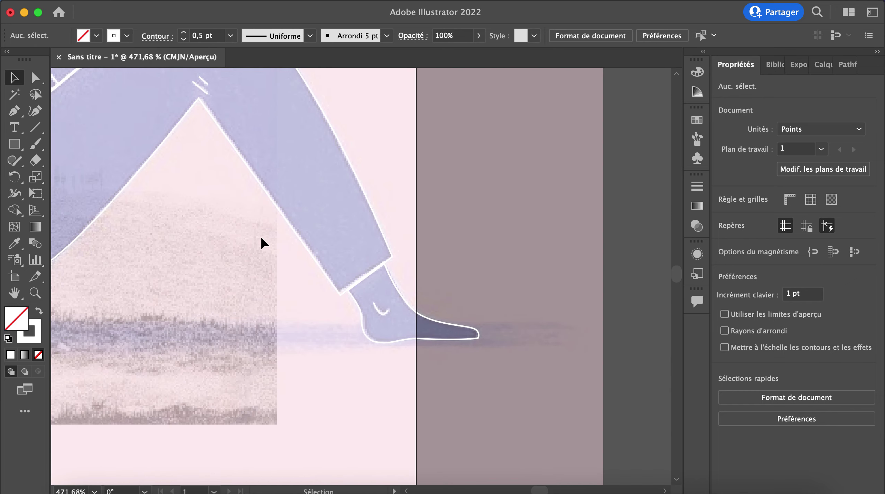
scroll(264, 241, "down", 5)
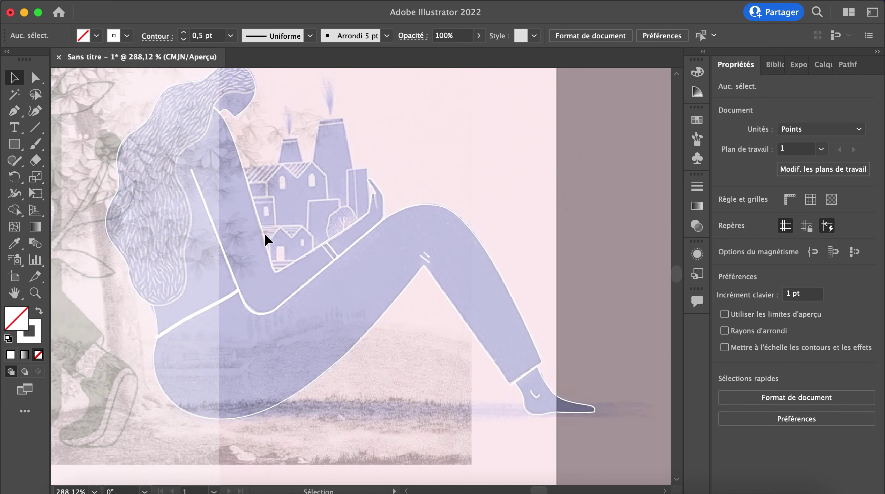
scroll(265, 239, "down", 3)
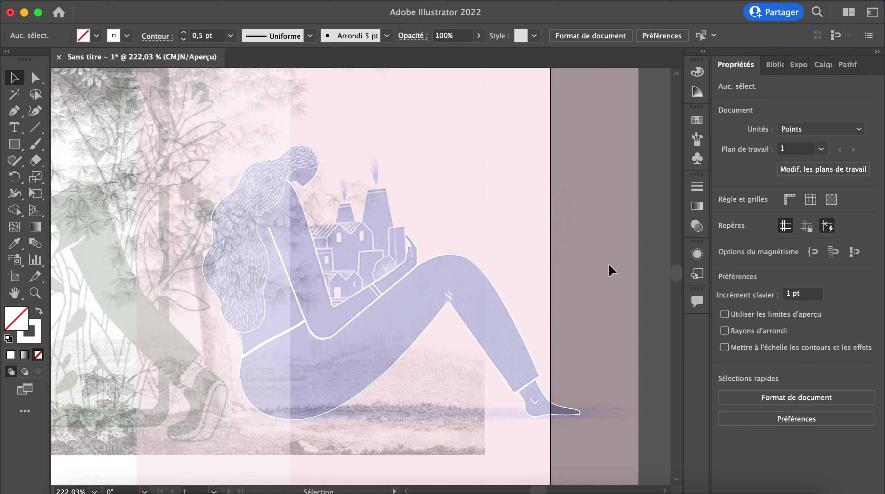
scroll(611, 270, "down", 4)
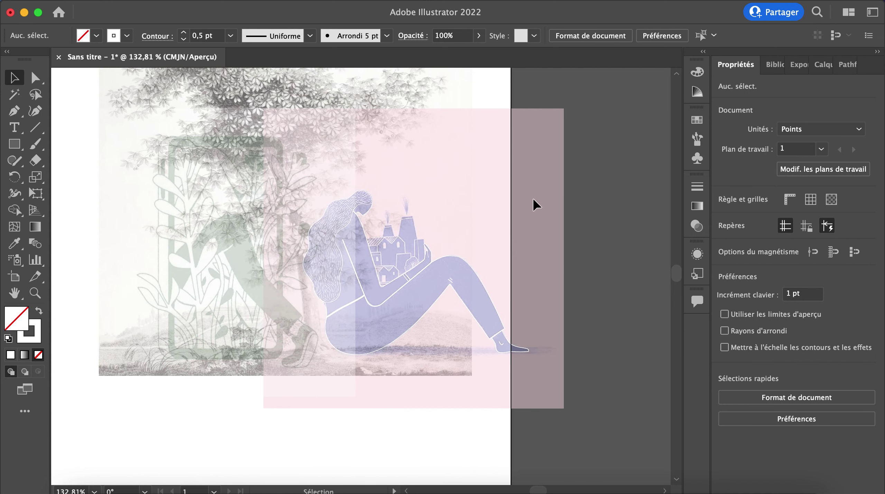
left_click(823, 64)
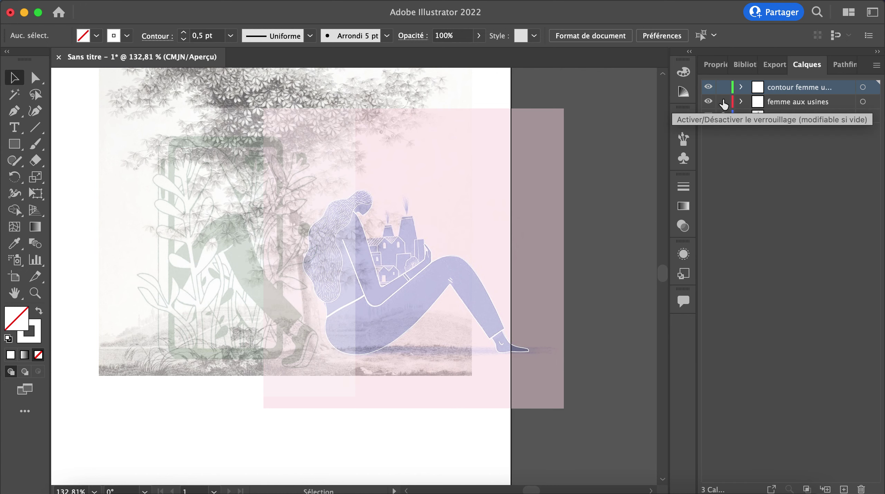
left_click(769, 103)
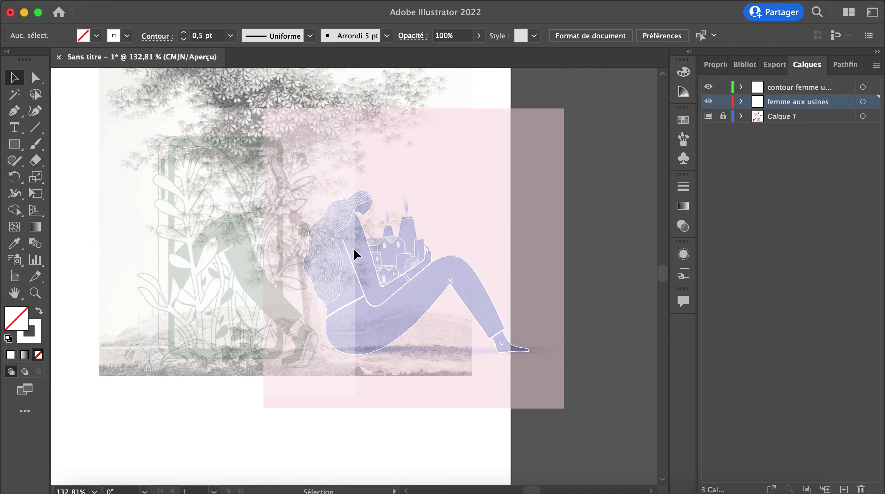
left_click(37, 312)
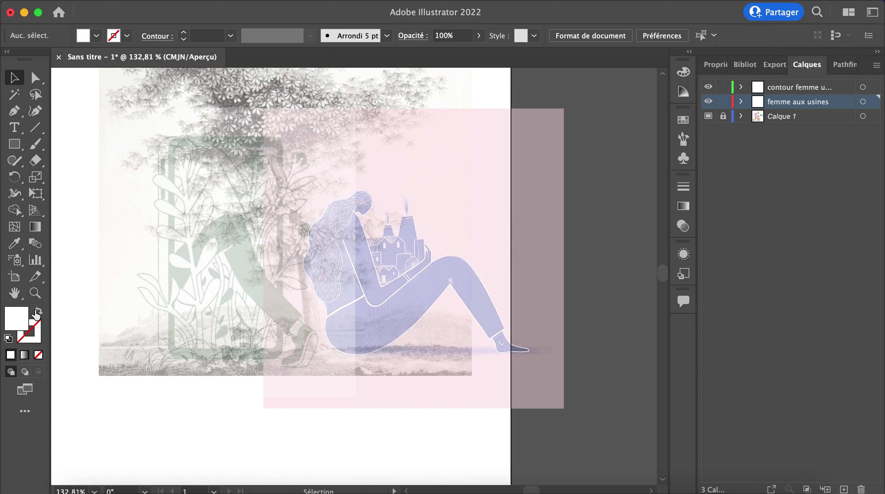
left_click(38, 313)
left_click(39, 314)
- Hide the Calque 1 reference, select all artwork and lock the contour layer so only the woman's outline stays selected
left_click(708, 116)
key("super+a")
left_click(723, 87)
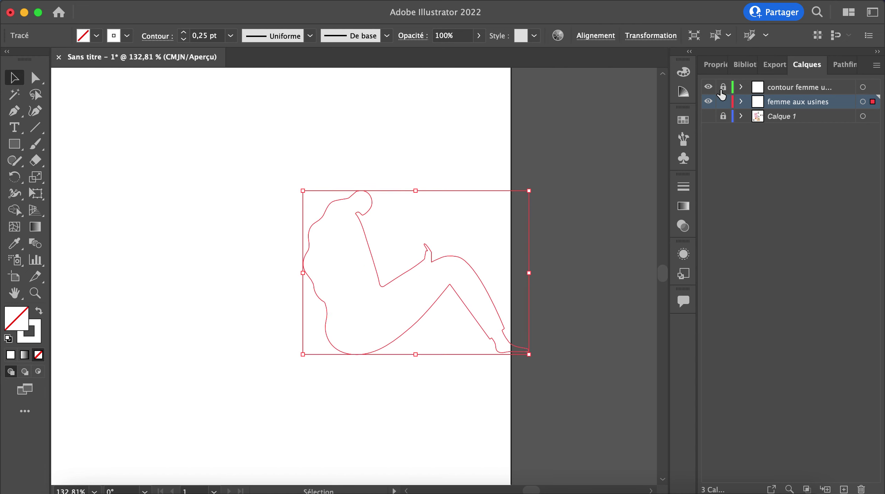
- Give the woman's outline a blue 2057F2 fill with no stroke, and deselect it
left_click(38, 312)
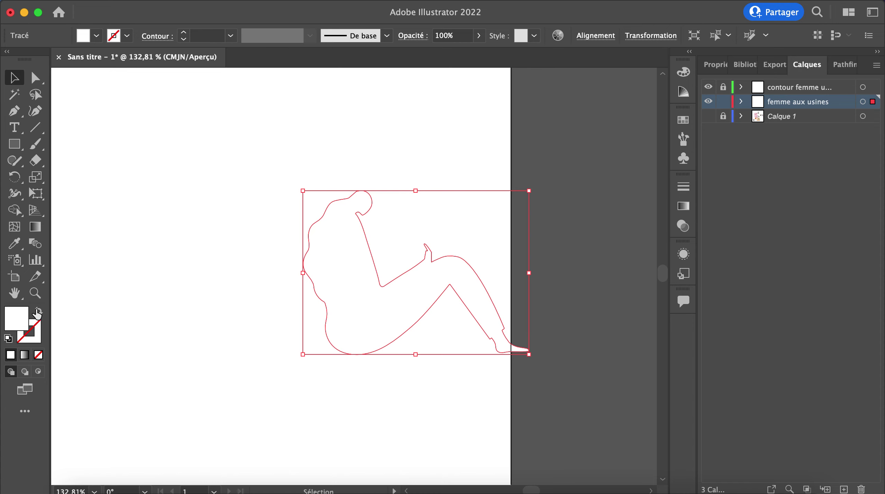
double_click(18, 323)
left_click_drag(309, 186, 311, 196)
left_click_drag(262, 145, 271, 139)
left_click(420, 136)
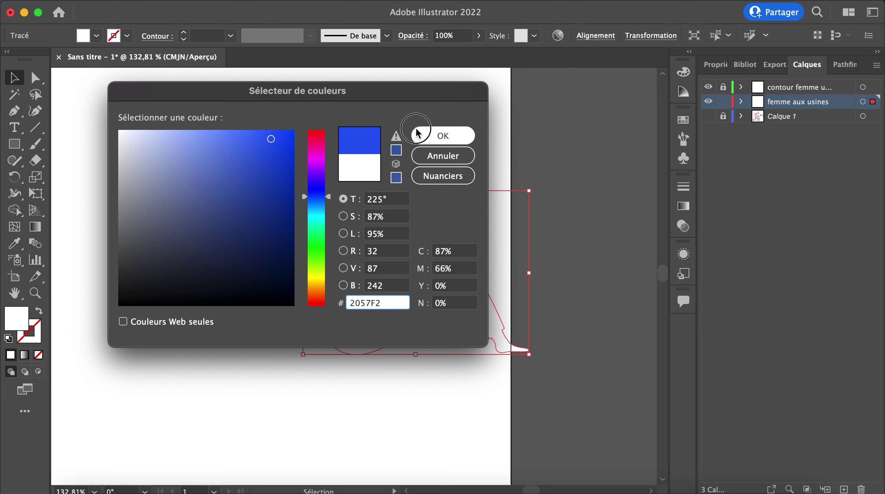
left_click(571, 272)
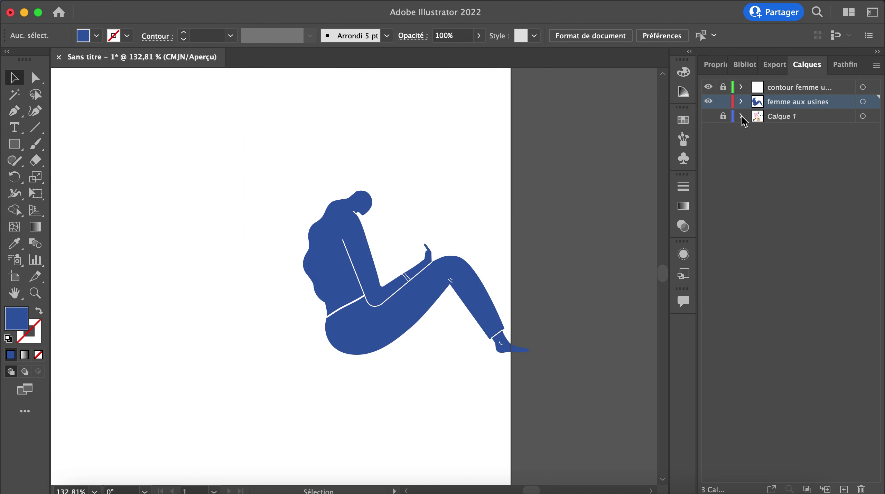
- Show the Calque 1 reference layer again behind the filled silhouette
scroll(342, 213, "up", 3)
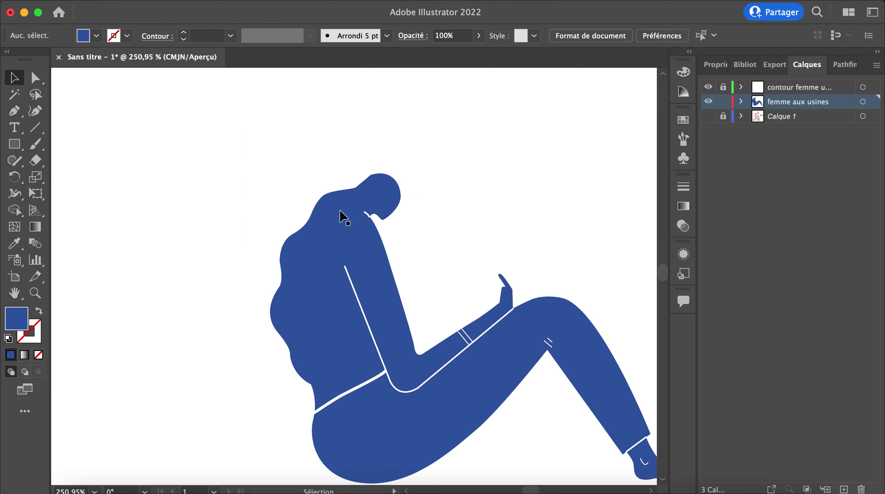
left_click(709, 116)
left_click(710, 117)
left_click(709, 114)
- Toggle the "femme aux usines" layer's visibility to compare the blue silhouette with the reference drawing, leaving the layer shown
left_click(710, 103)
left_click(709, 103)
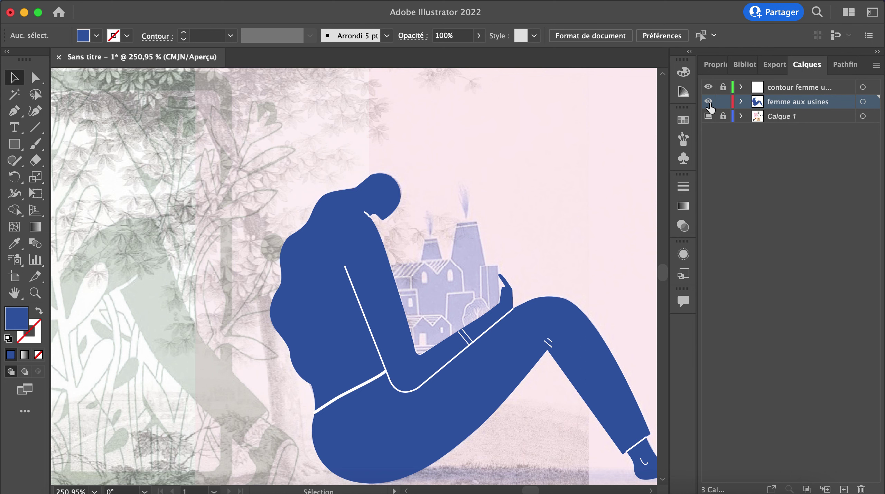
left_click(710, 104)
left_click(709, 103)
left_click(709, 103)
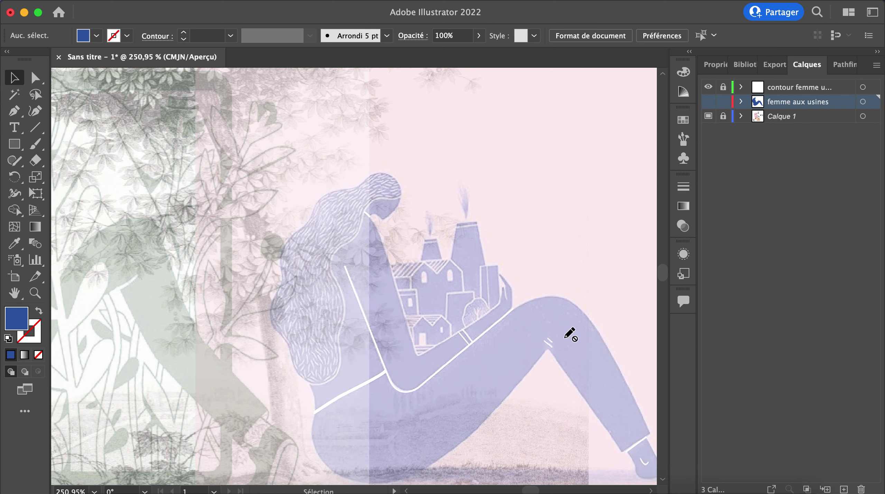
scroll(568, 336, "down", 2)
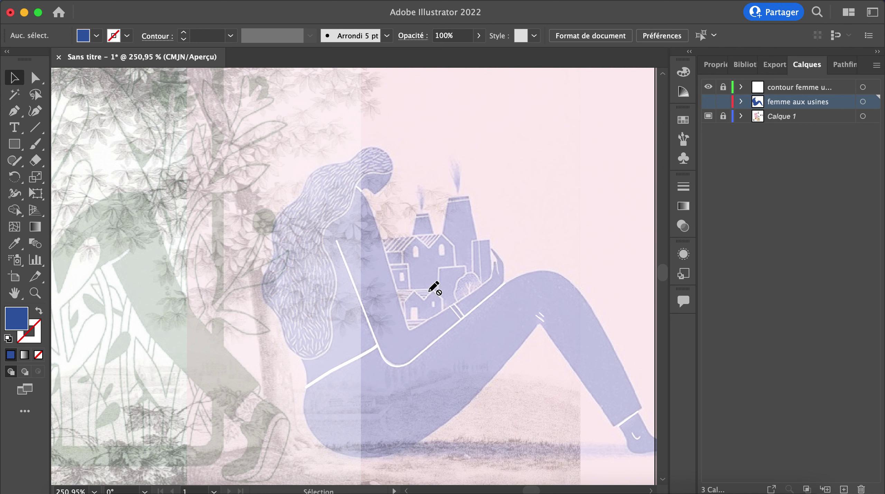
left_click(724, 103)
left_click(709, 102)
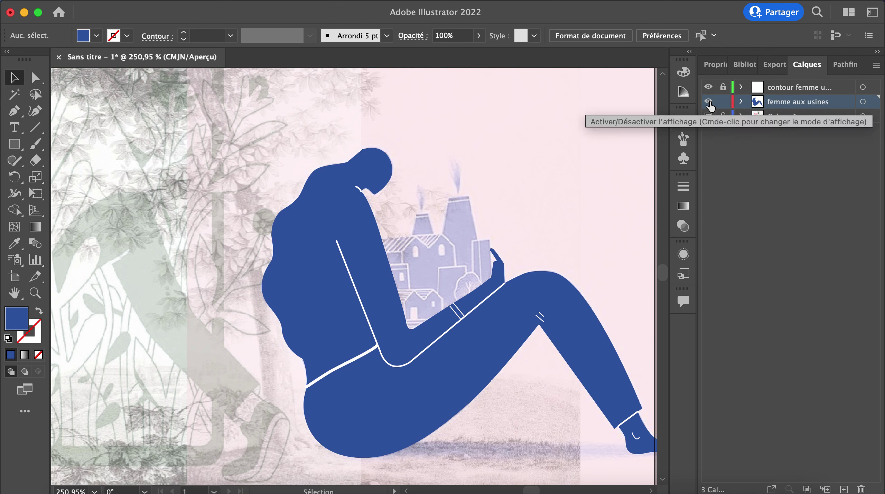
- Compare the reference's hair, arms and factories with the blue silhouette by toggling the "femme aux usines" layer, leaving it shown
left_click(709, 102)
scroll(548, 304, "down", 5)
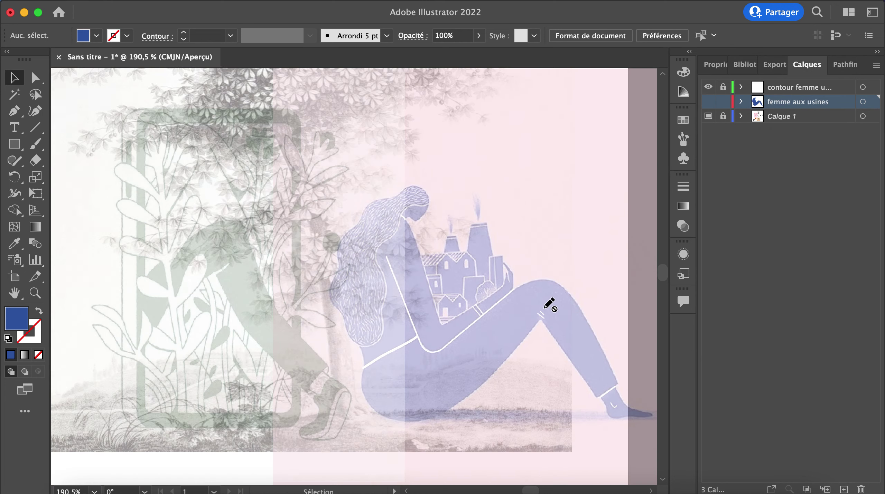
scroll(549, 304, "down", 3)
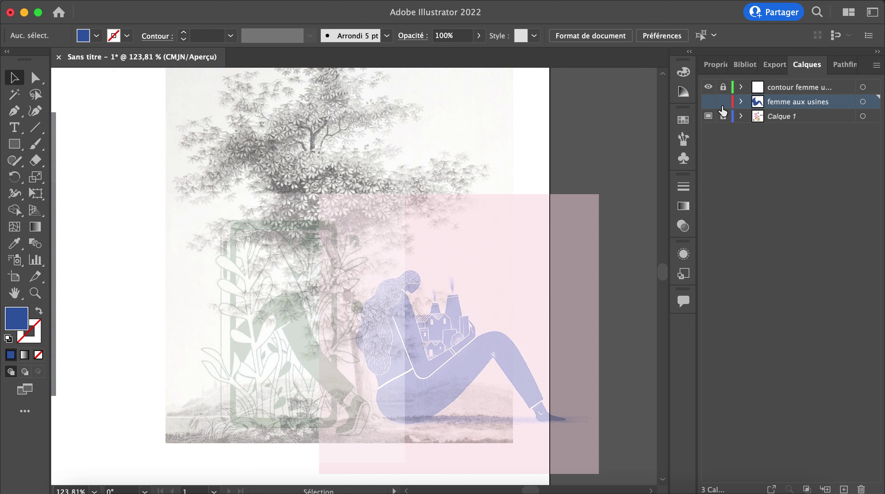
left_click(709, 101)
left_click(708, 102)
left_click(708, 102)
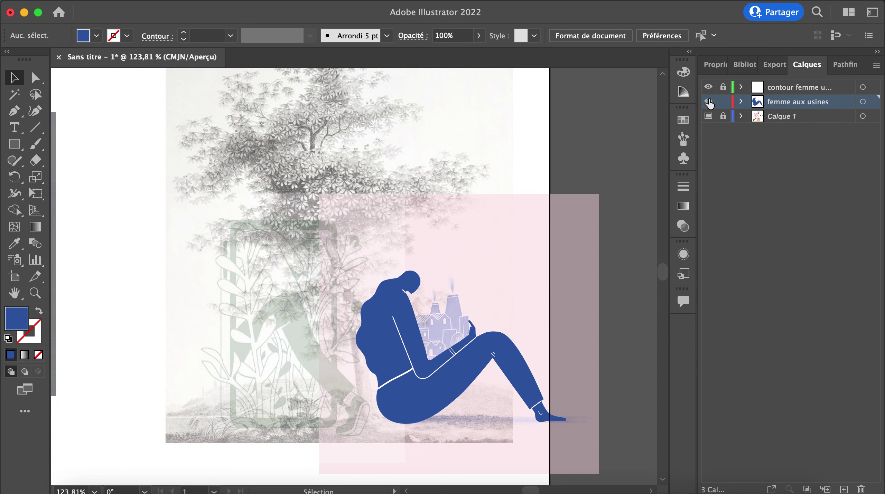
left_click(709, 102)
scroll(448, 370, "up", 5)
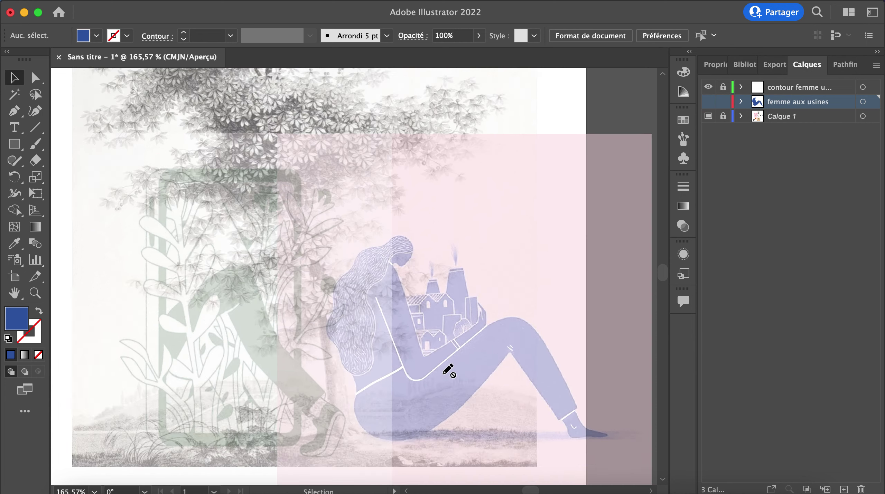
scroll(585, 395, "down", 5)
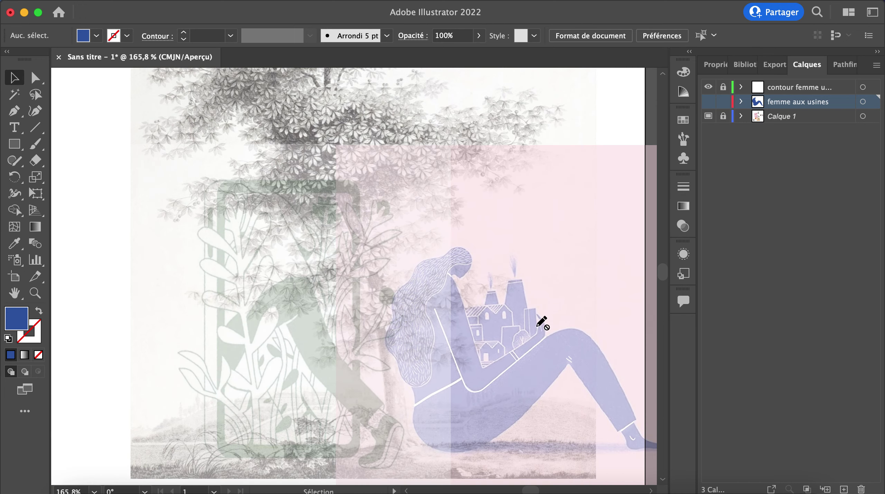
scroll(501, 312, "up", 3)
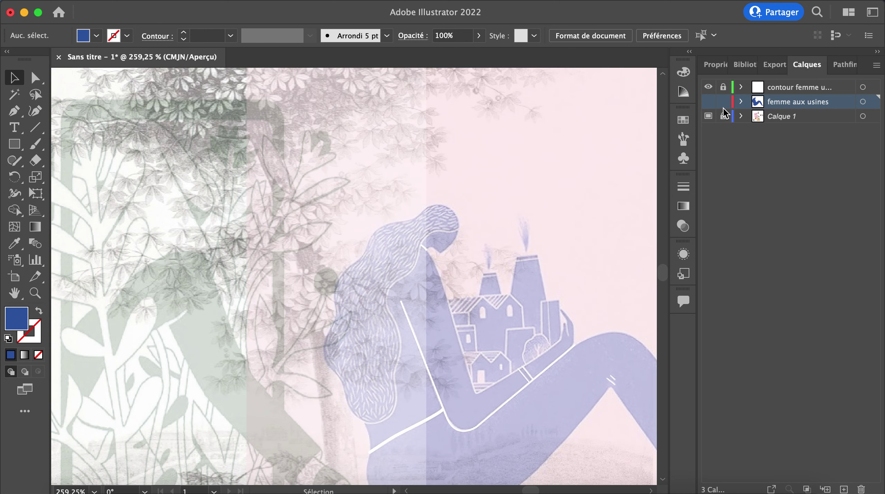
left_click(708, 102)
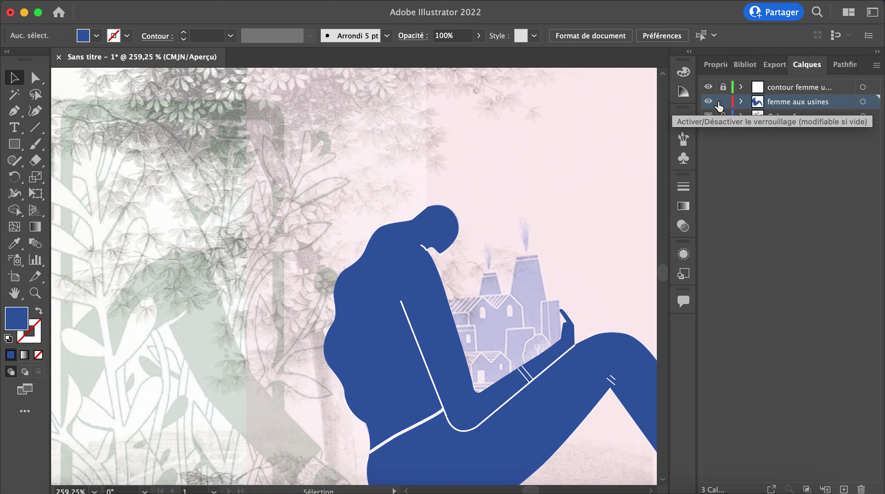
left_click(709, 101)
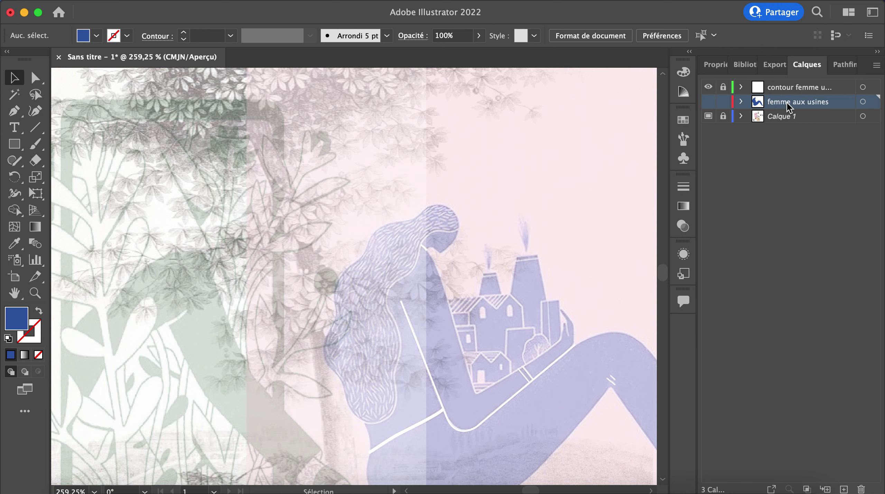
scroll(508, 322, "up", 5)
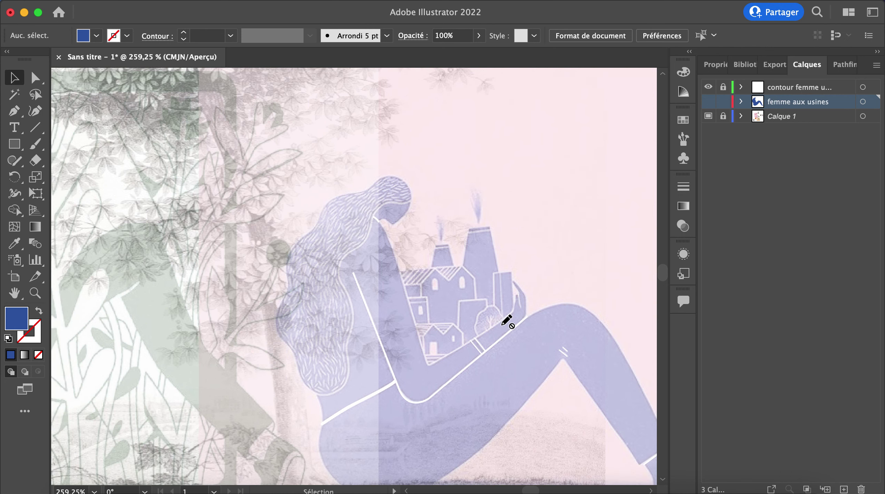
scroll(413, 278, "right", 2)
scroll(413, 278, "down", 1)
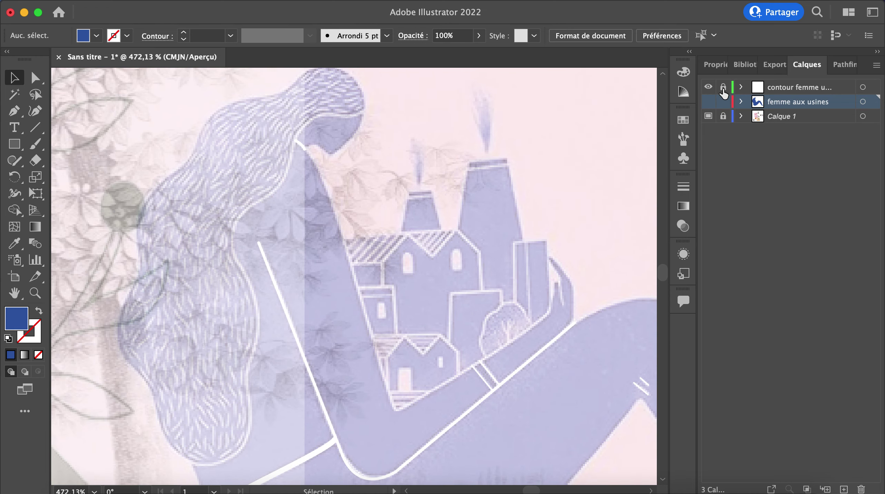
left_click(706, 101)
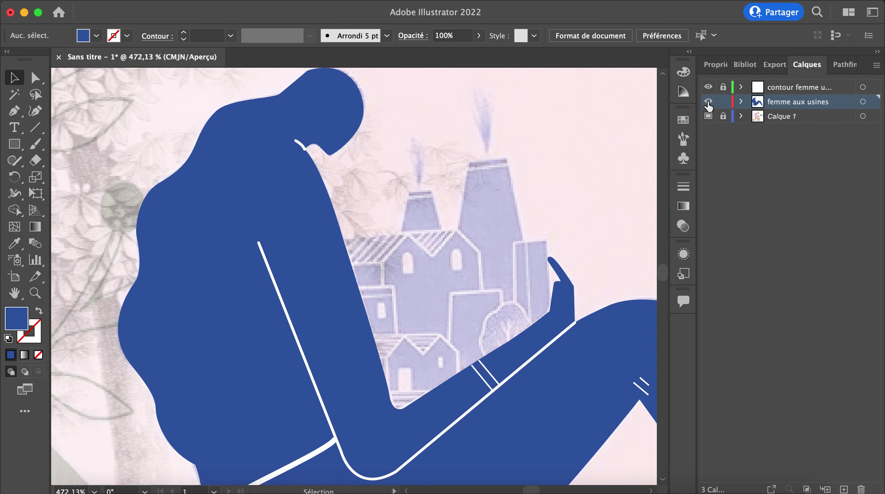
left_click(15, 111)
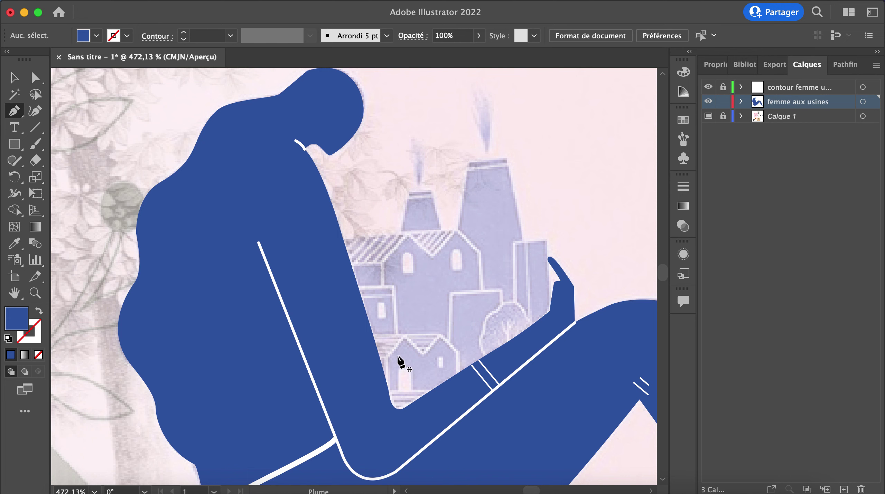
left_click(16, 148)
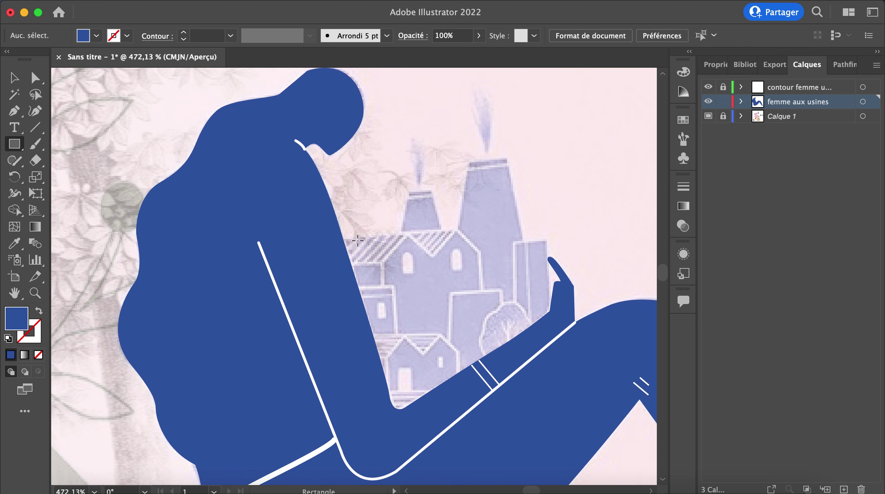
mouse_move(344, 238)
left_mouse_down()
mouse_move(469, 263)
mouse_move(477, 300)
mouse_move(422, 365)
left_mouse_up()
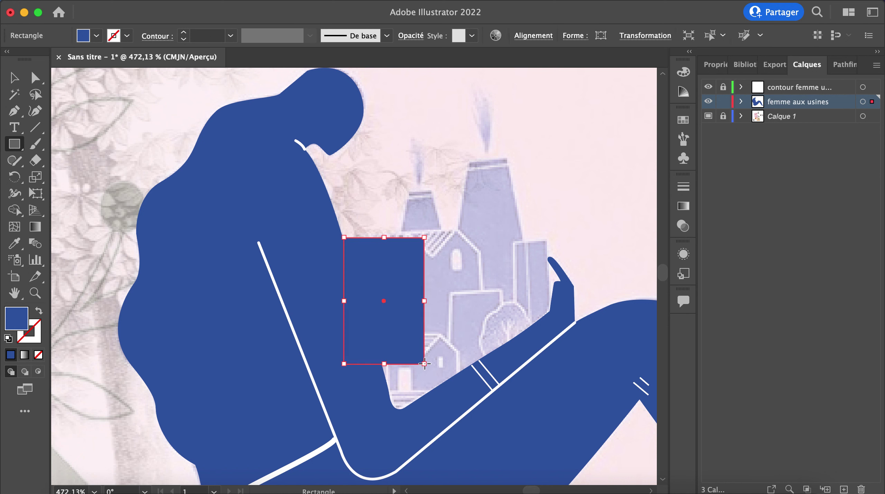
key("ctrl+z")
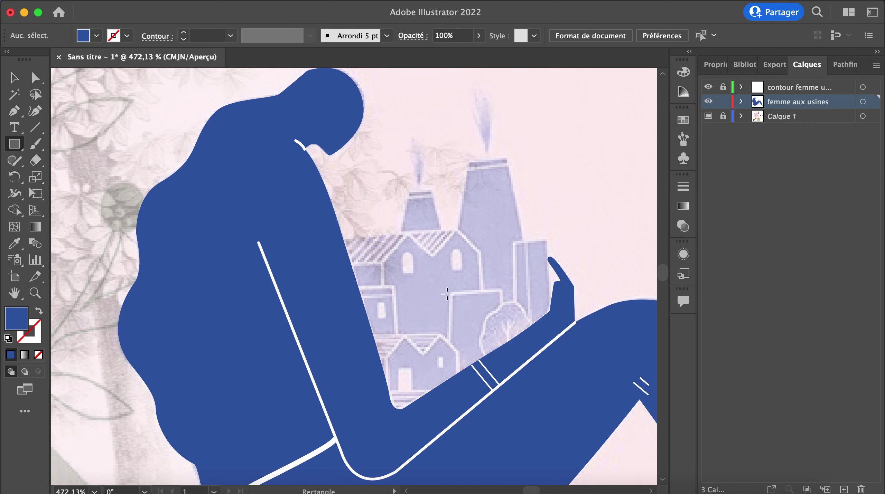
left_click_drag(448, 293, 495, 370)
key("ctrl+z")
- Draw a blue rectangle over the building beside the tree and adjust its two right corners to the slant in the reference
left_click_drag(450, 293, 503, 390)
key("a")
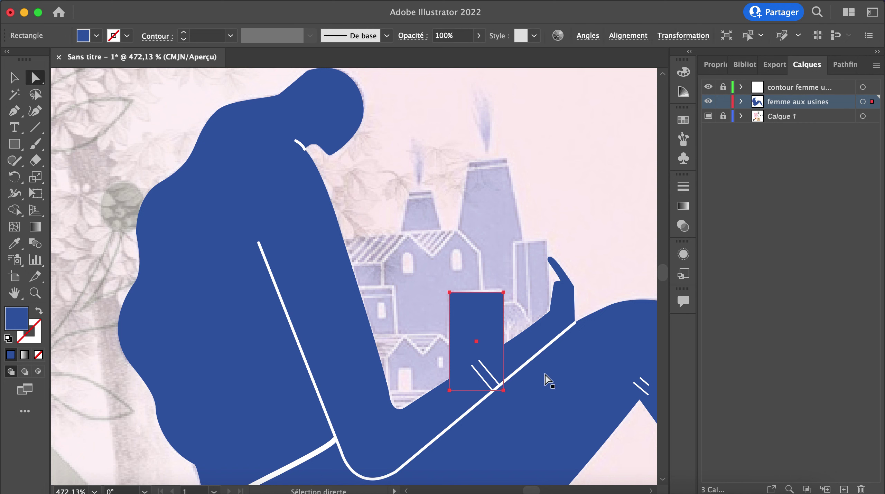
left_click_drag(503, 293, 503, 289)
left_click_drag(503, 390, 502, 387)
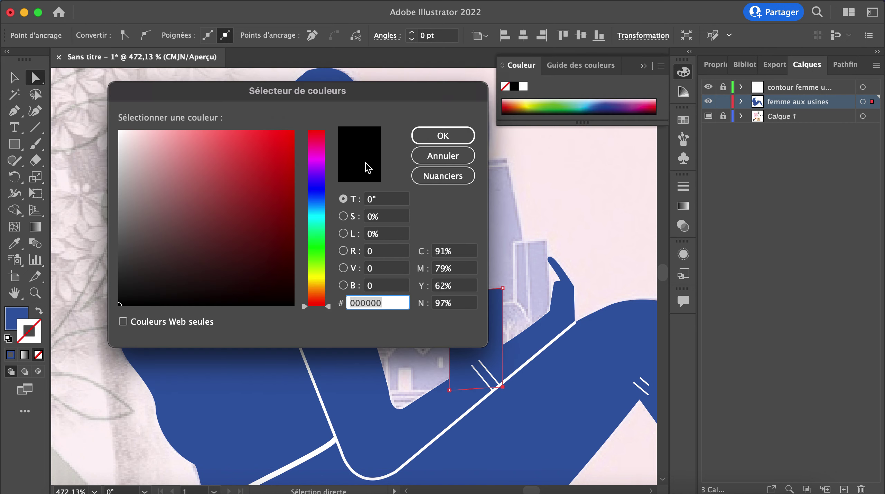
- Set the stroke of the building block to white FFFFFF
left_click_drag(277, 230, 118, 119)
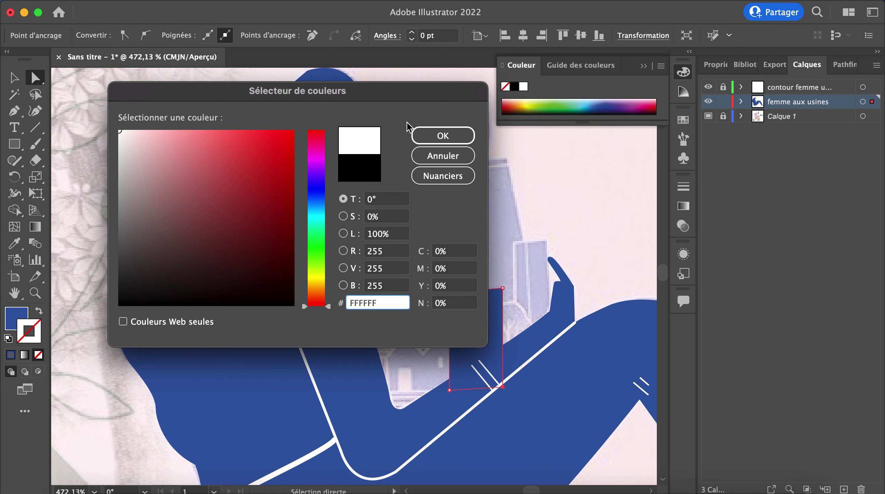
left_click(442, 136)
left_click(14, 76)
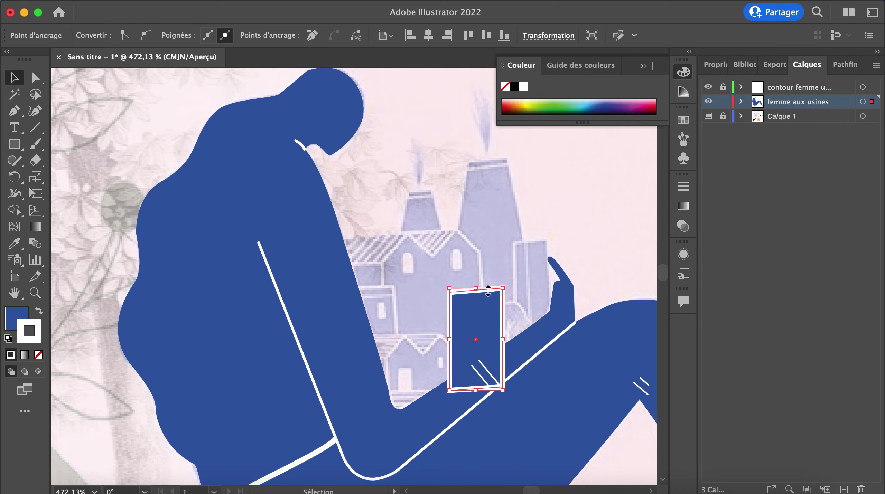
- Send the building block to the back, behind the woman's silhouette, and deselect it
right_click(470, 310)
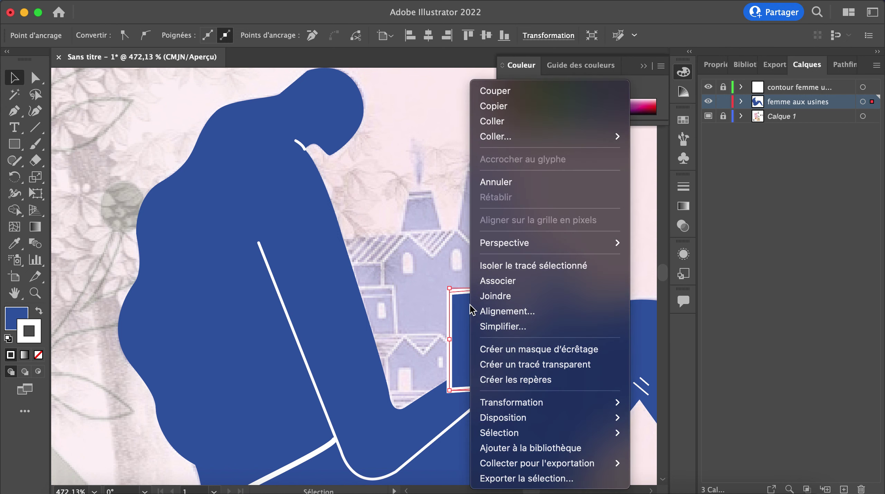
mouse_move(553, 418)
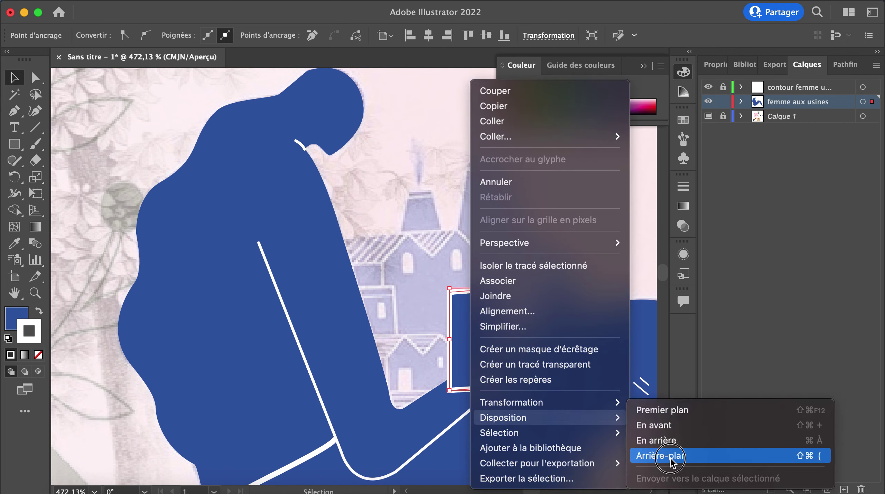
left_click(673, 457)
left_click(606, 274)
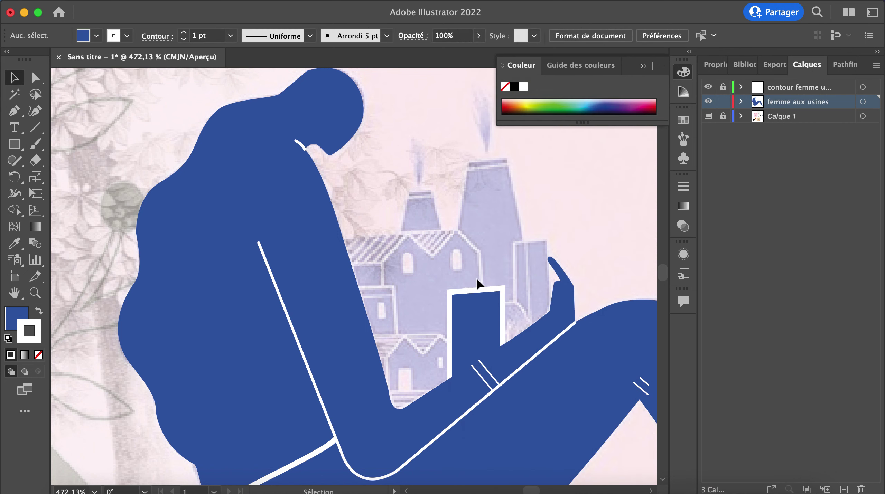
- Delete the white-outlined building block from behind the woman's forearm
scroll(388, 340, "up", 5)
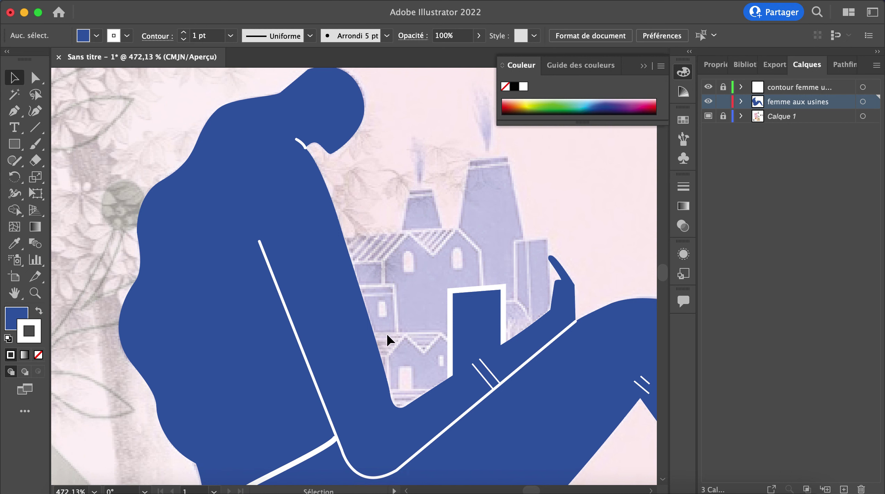
scroll(362, 238, "down", 3)
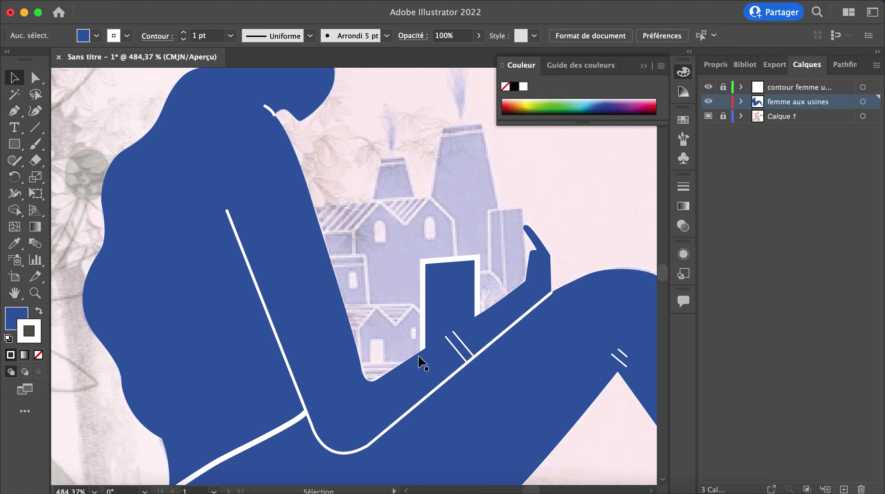
left_click(446, 293)
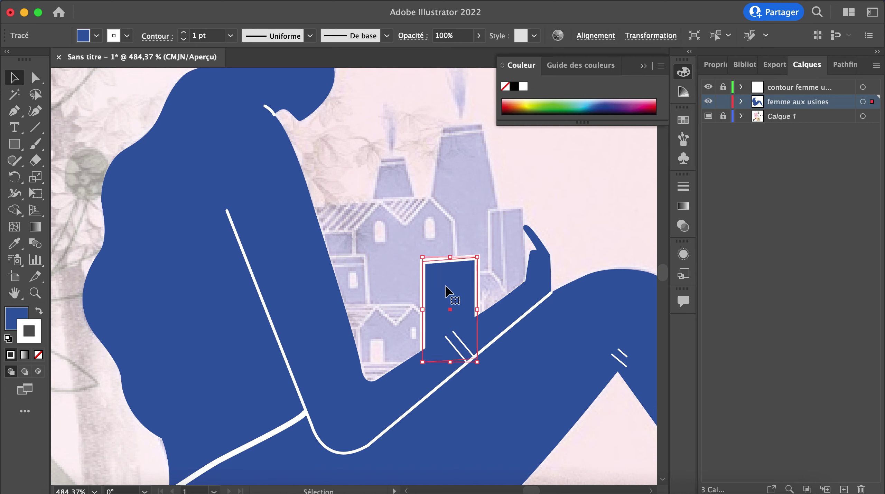
key("Delete")
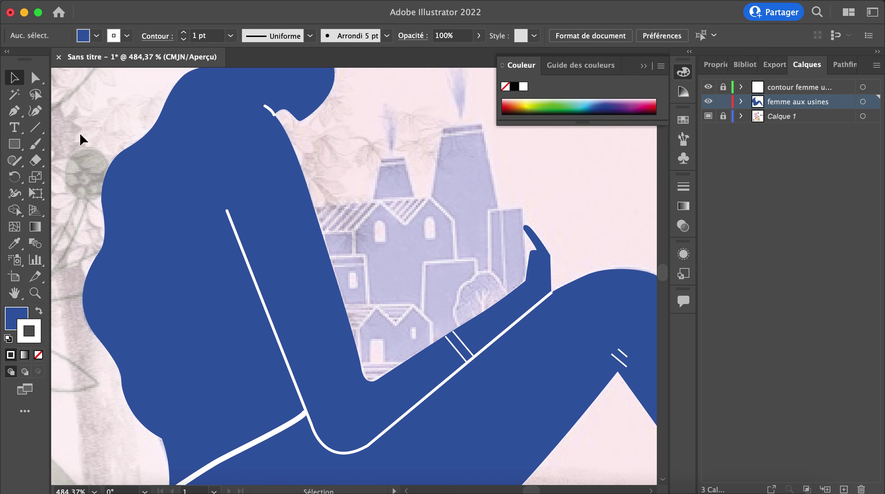
- Start a Pen path at the woman's upper arm, tracing the factory roofline and around the small chimney
left_click(14, 111)
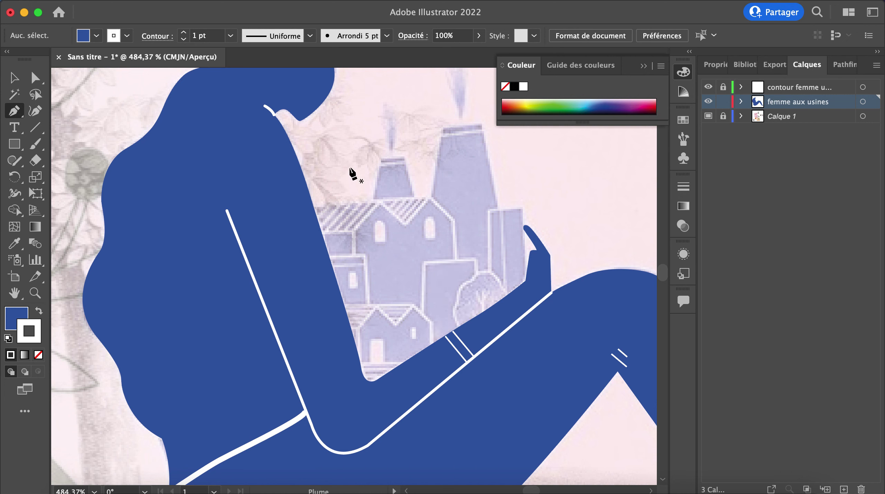
left_click(304, 207)
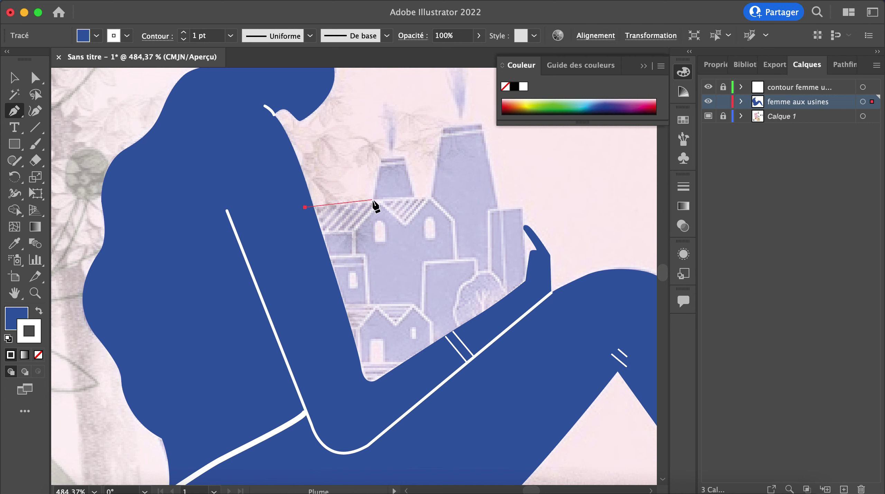
left_click(371, 200)
left_click(379, 158)
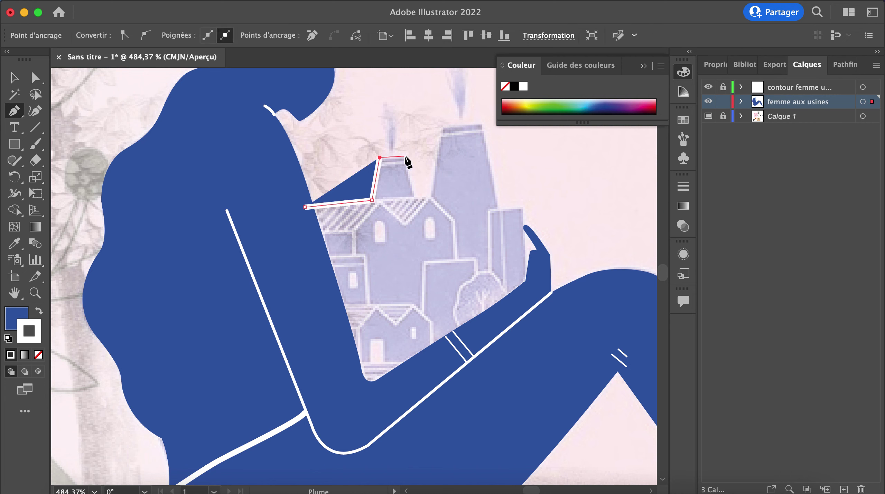
left_click(403, 157)
left_click(414, 198)
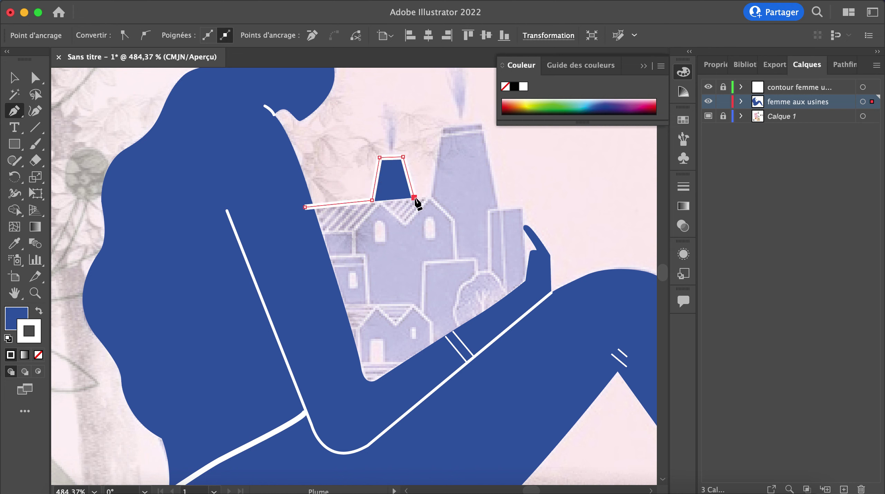
- Continue the factory Pen path across the roofline, around the tall chimney and down the outer building's edge beside the woman's hand
left_click(429, 197)
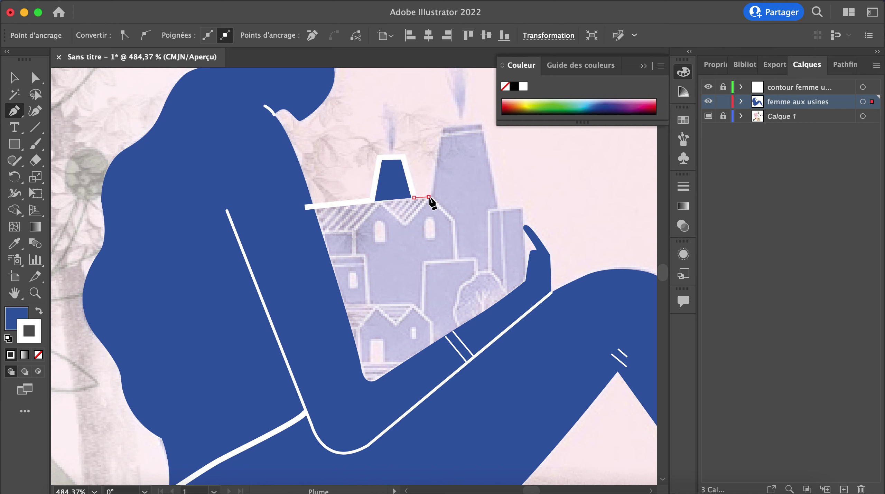
left_click(441, 127)
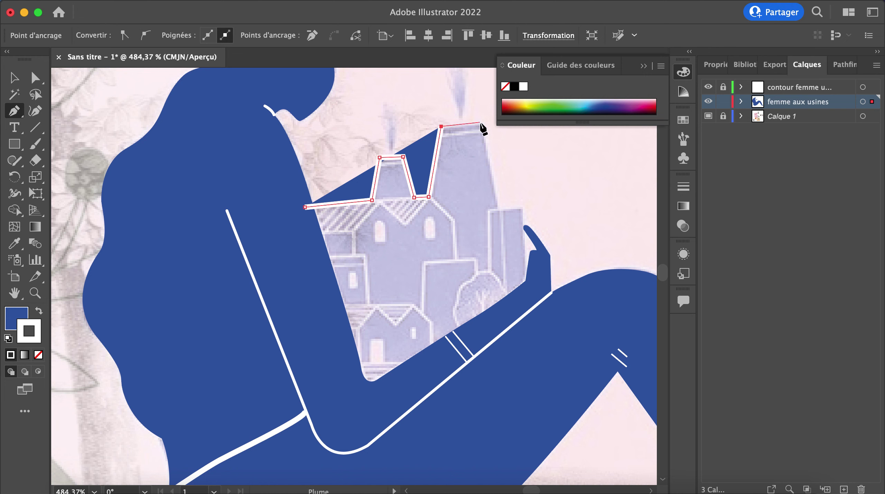
left_click(480, 124)
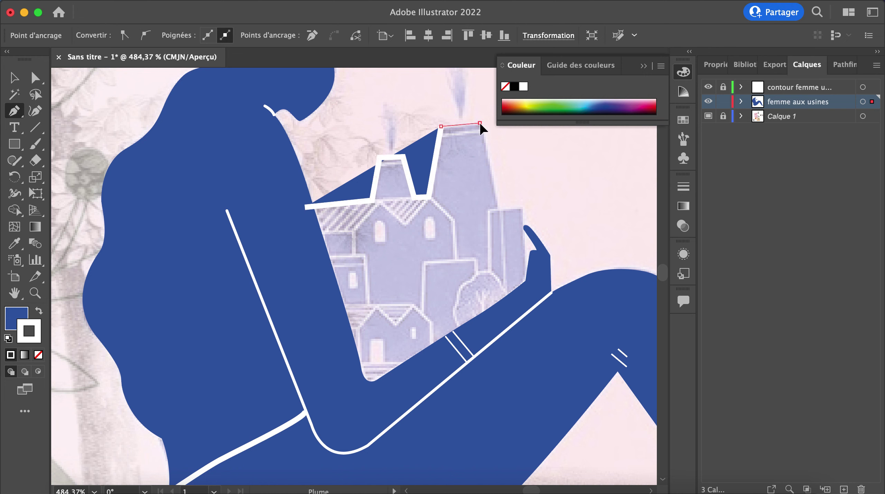
left_click(498, 210)
left_click(523, 208)
left_click(525, 280)
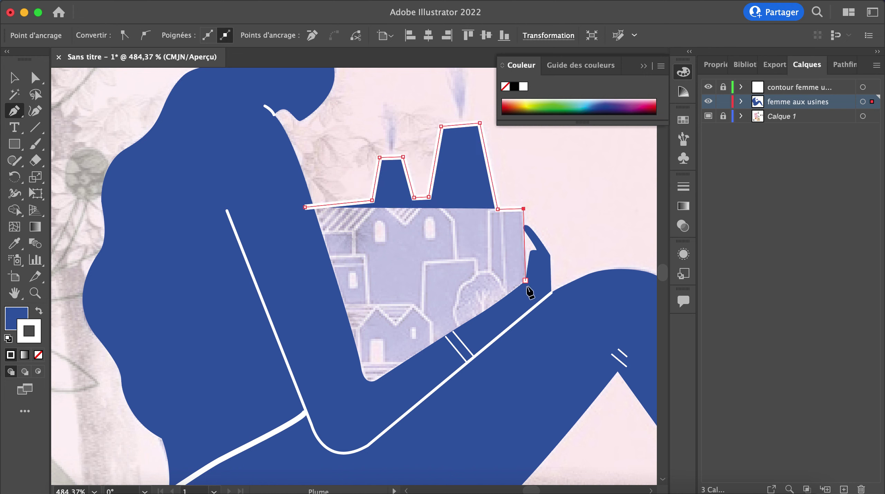
- Close the factory silhouette path by running it over the woman's forearm and elbow back to the start at her upper arm
left_click(526, 292)
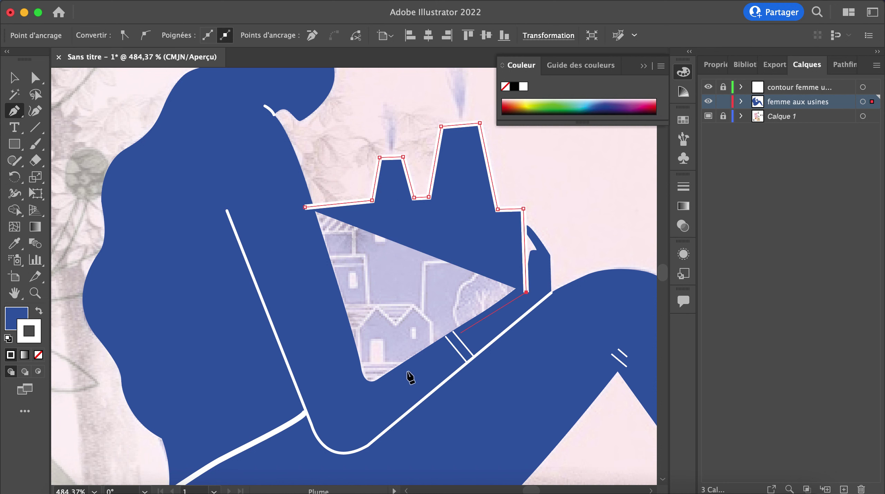
left_click(374, 407)
left_click(325, 353)
left_click(305, 208)
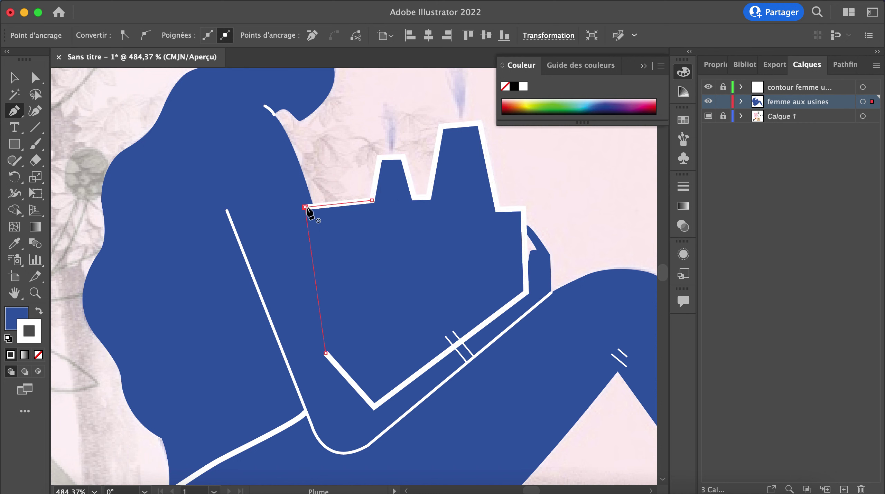
- Remove the factory silhouette's stroke, send the shape to the back behind the woman, and deselect it
left_click(38, 357)
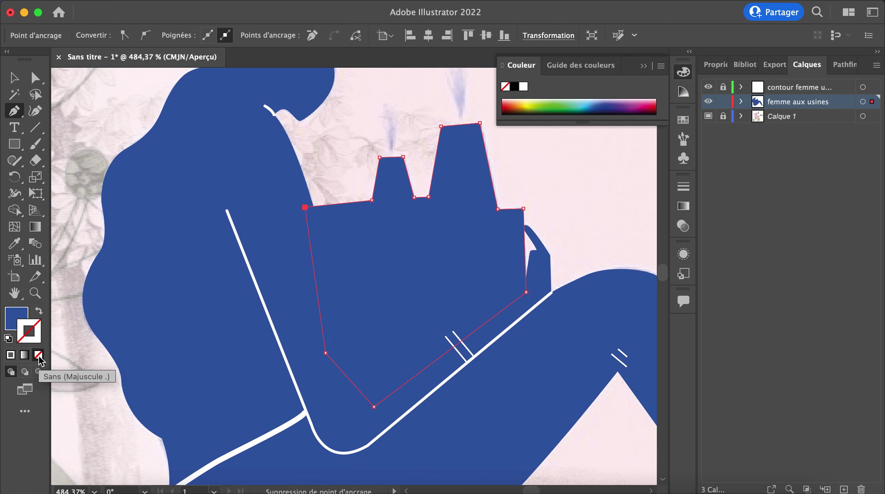
left_click(14, 79)
right_click(404, 240)
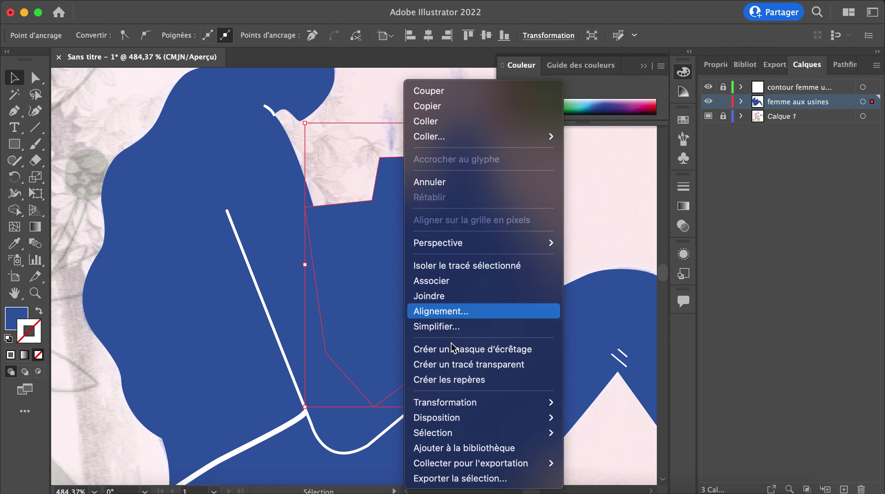
mouse_move(533, 418)
left_click(602, 456)
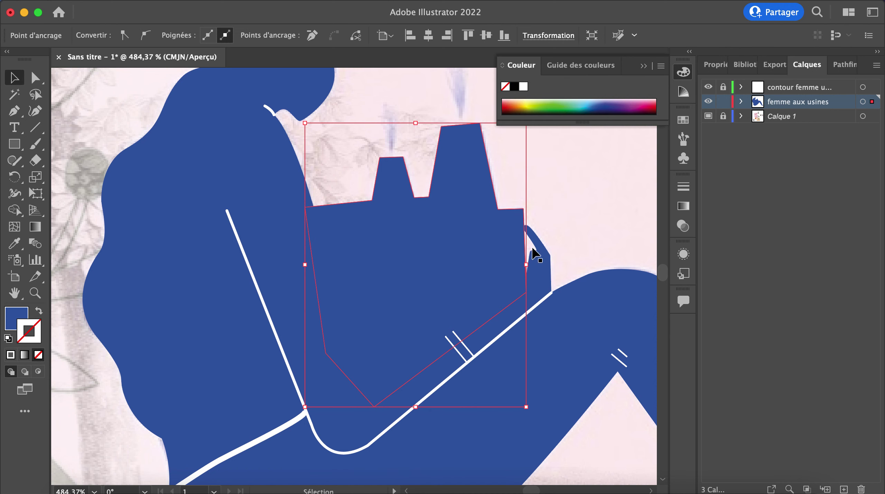
left_click(610, 226)
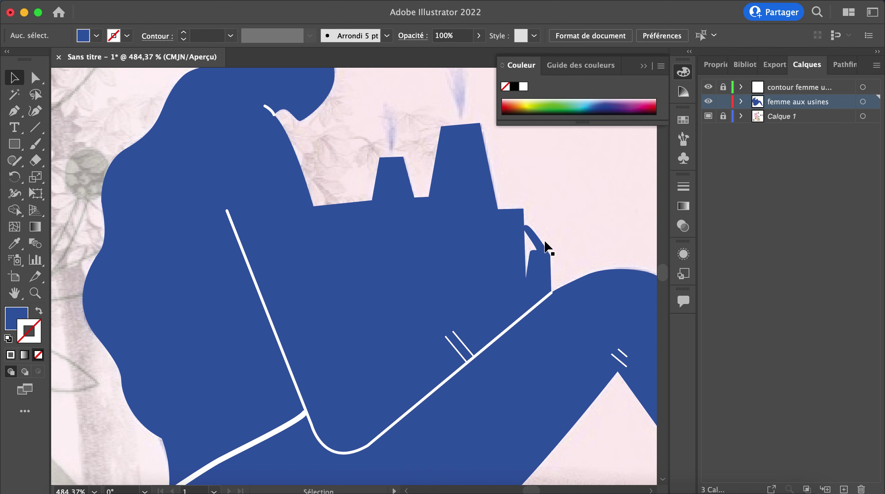
- Lower the factory silhouette's opacity to 28% and deselect it
left_click(463, 254)
left_click(478, 35)
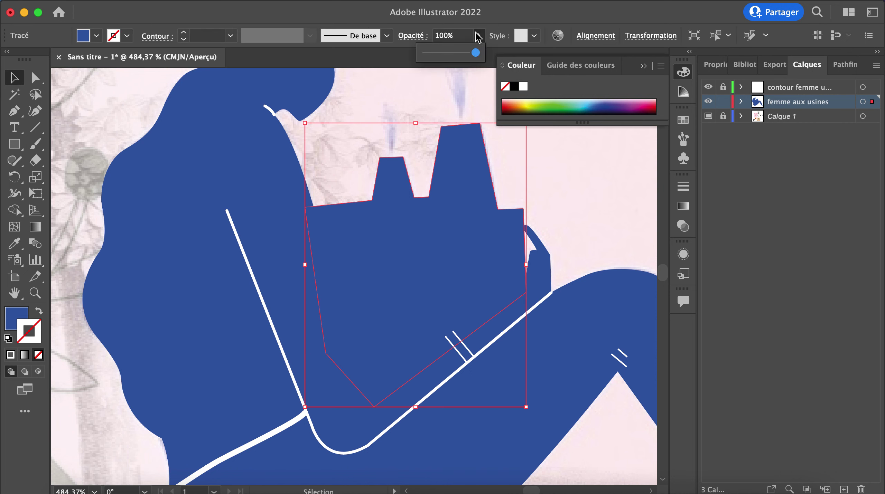
left_click(442, 57)
left_click(575, 202)
- Make the woman's contour layer active and unlocked, and lock the "femme aux usines" layer
left_click(788, 90)
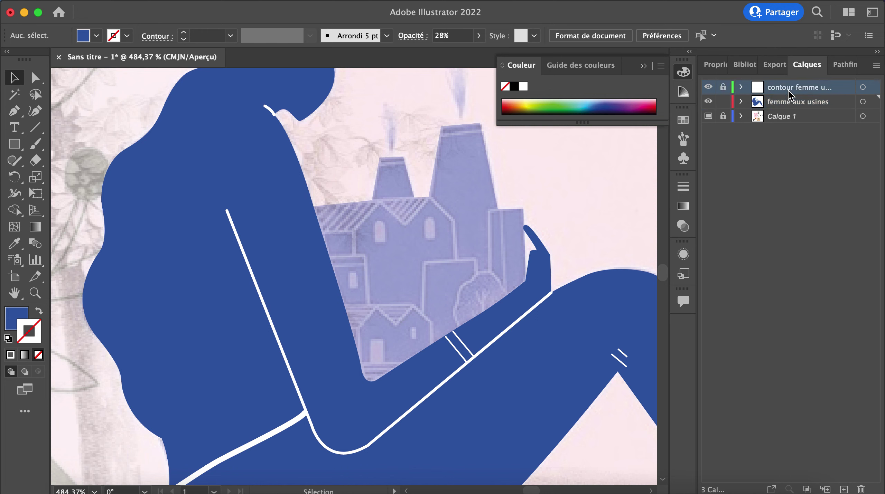
left_click(723, 87)
left_click(723, 101)
left_click(13, 110)
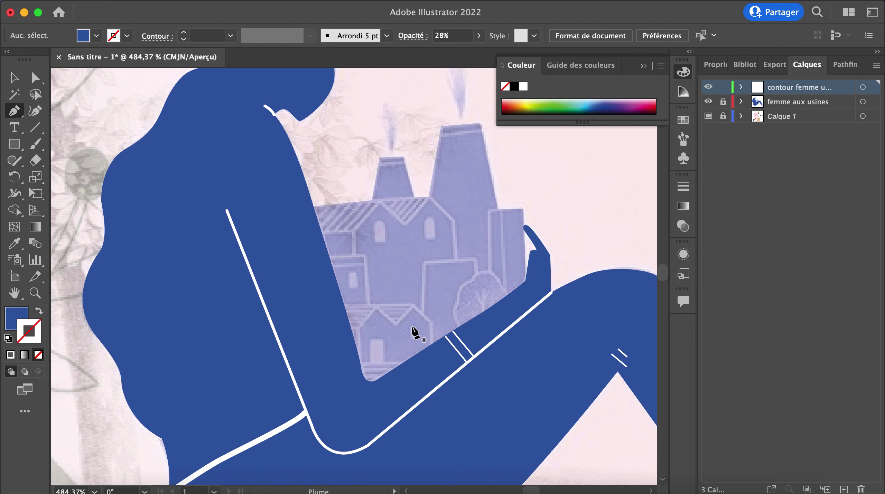
scroll(383, 239, "up", 3)
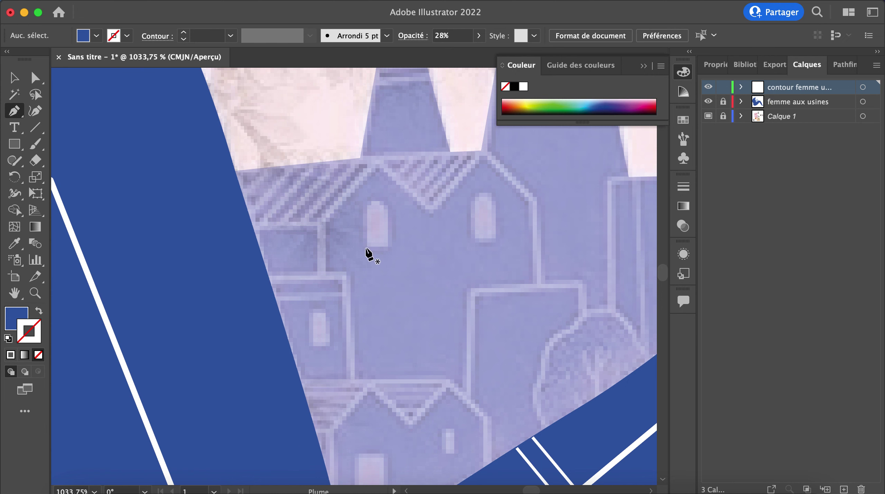
left_click_drag(365, 247, 388, 247)
left_click(388, 210)
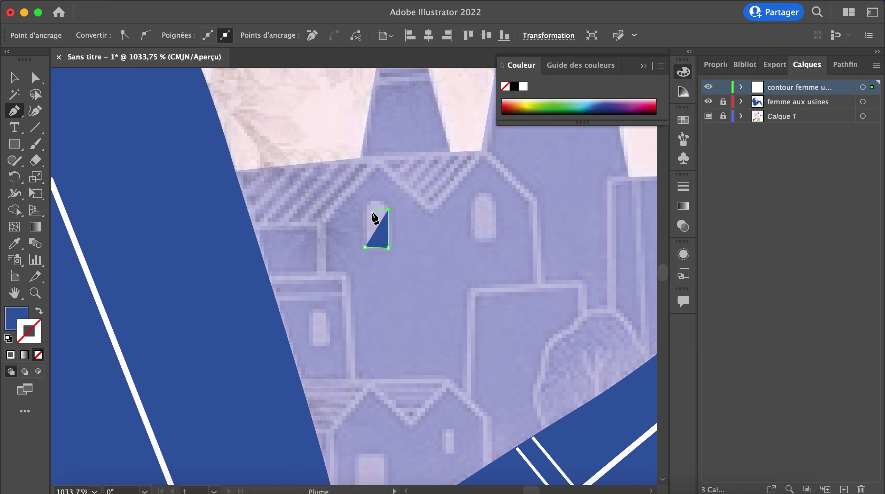
key("super+z")
key("super+z")
key("super+z")
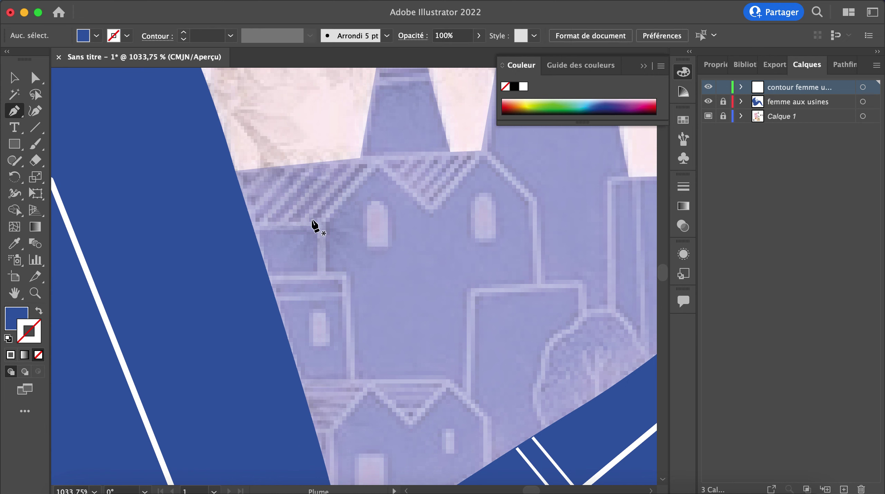
- Draw a blue rectangle over the body of the large building's first arched window and switch to the Ellipse tool
left_click(13, 145)
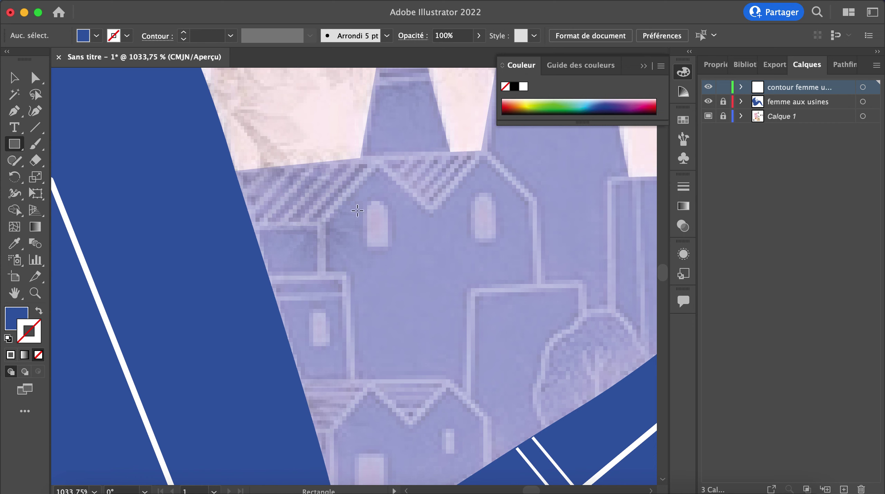
left_click_drag(365, 207, 390, 249)
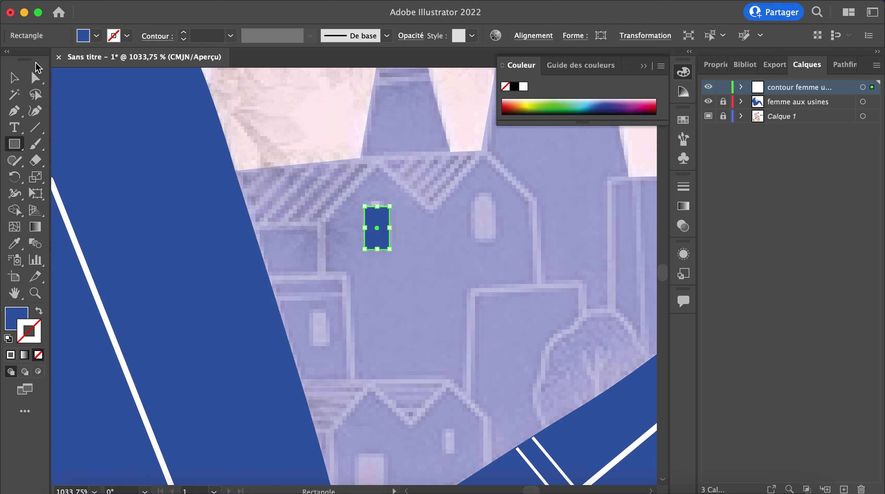
left_click_drag(11, 150, 70, 175)
scroll(341, 190, "up", 5)
scroll(429, 225, "right", 2)
scroll(392, 218, "up", 4)
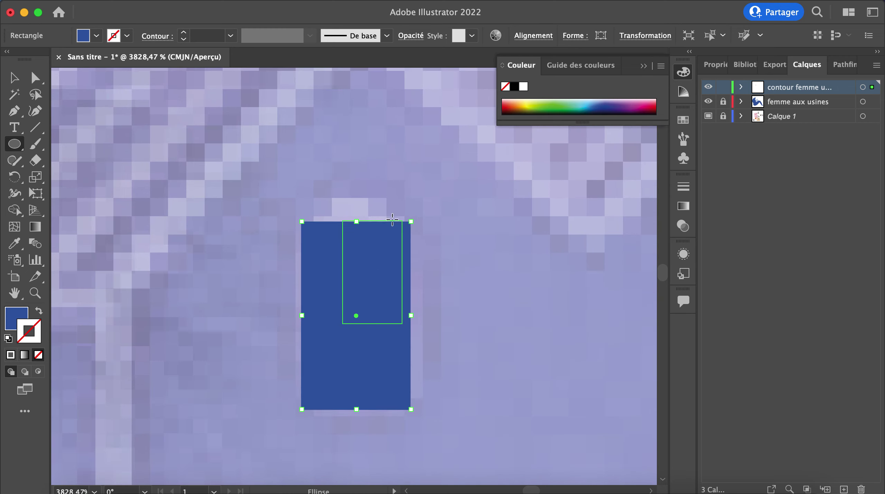
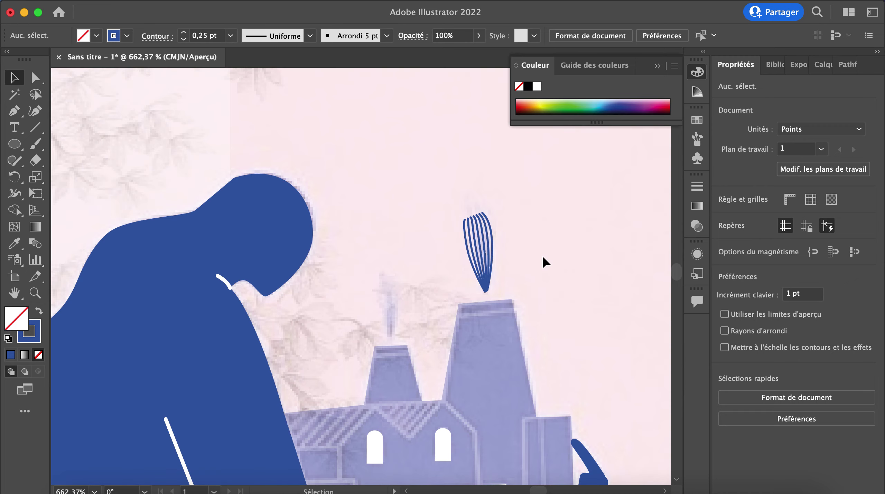
- Examine the whole composition around the seated woman and the foliage of the tree engraving above her
scroll(543, 258, "down", 5)
scroll(542, 258, "right", 4)
scroll(543, 258, "down", 1)
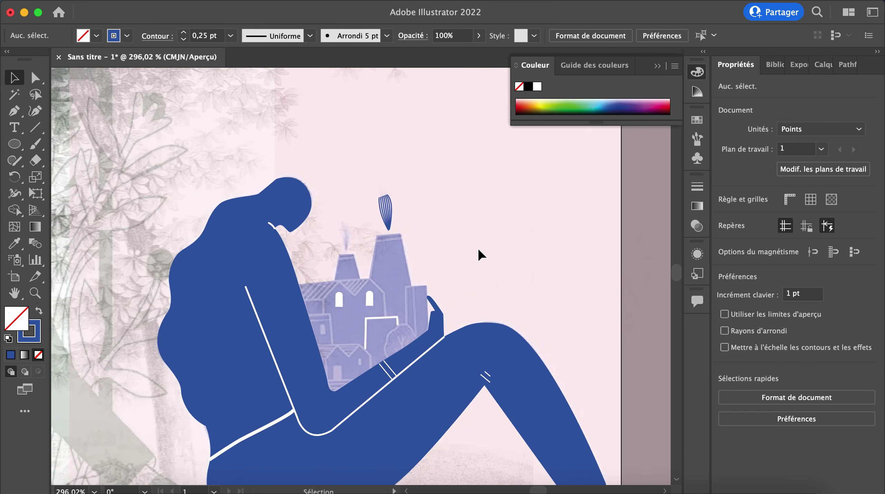
scroll(480, 246, "down", 4)
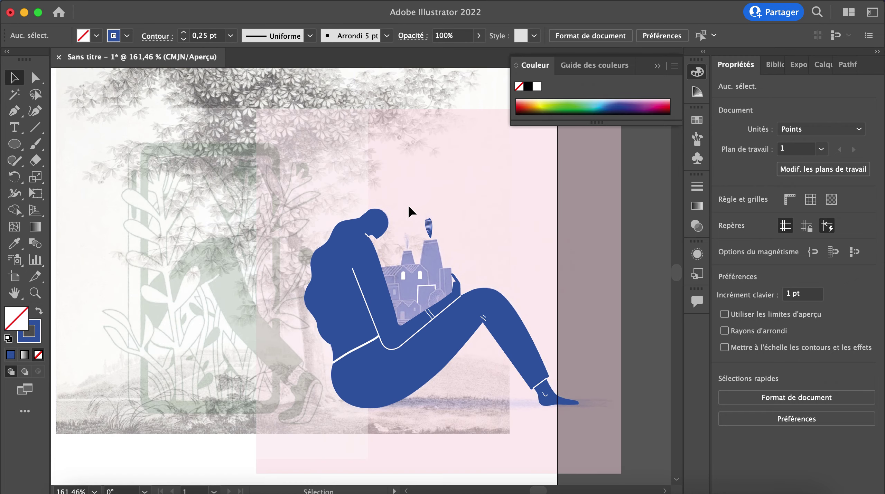
scroll(505, 223, "up", 3)
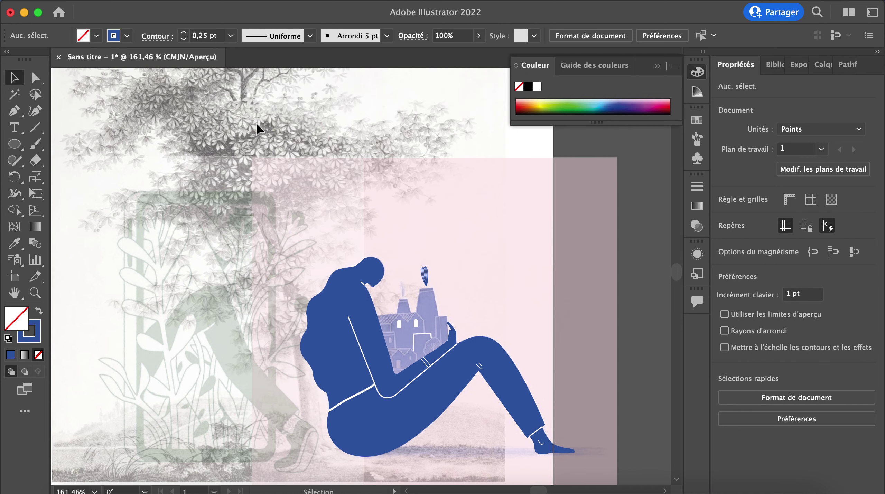
scroll(322, 252, "left", 2)
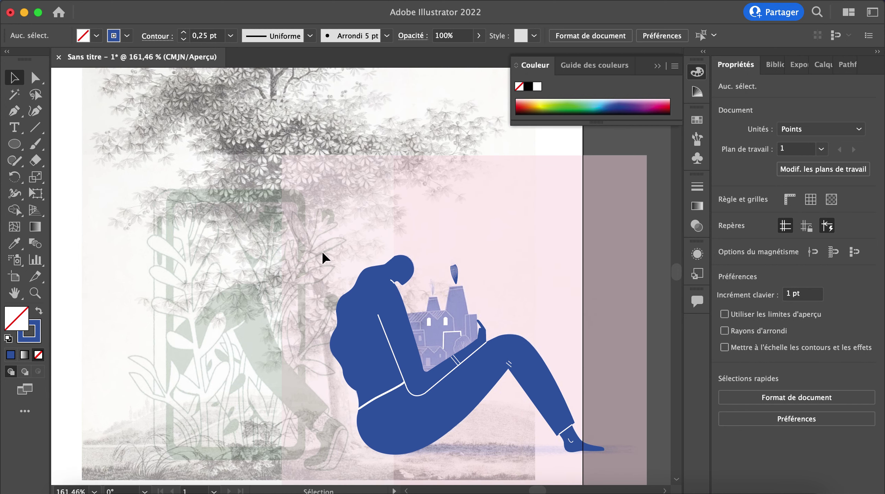
scroll(456, 285, "up", 5)
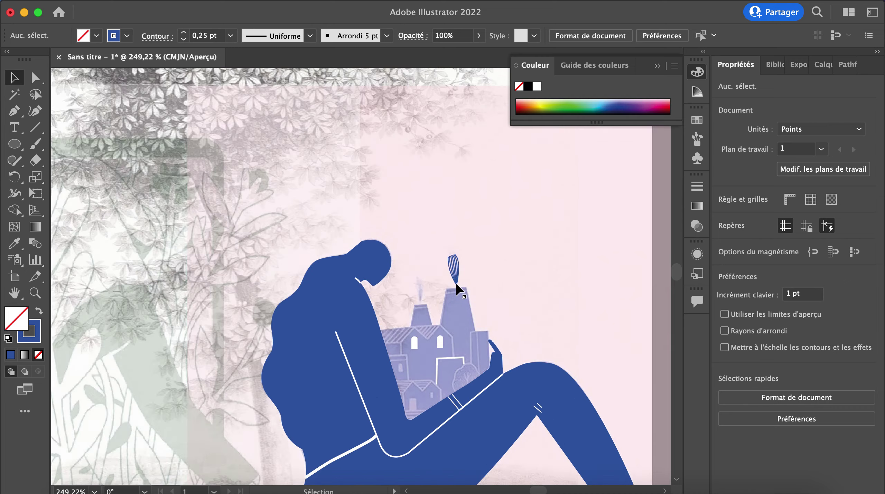
scroll(453, 251, "down", 3)
scroll(451, 252, "down", 4)
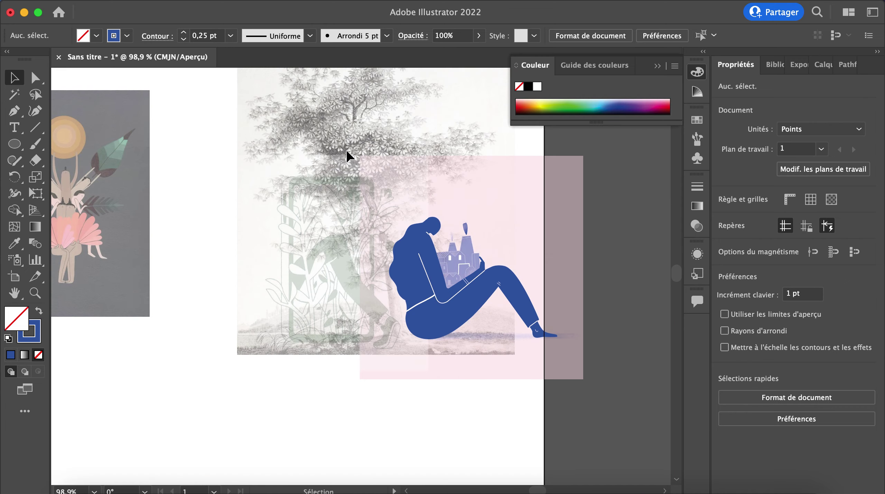
scroll(347, 152, "up", 4)
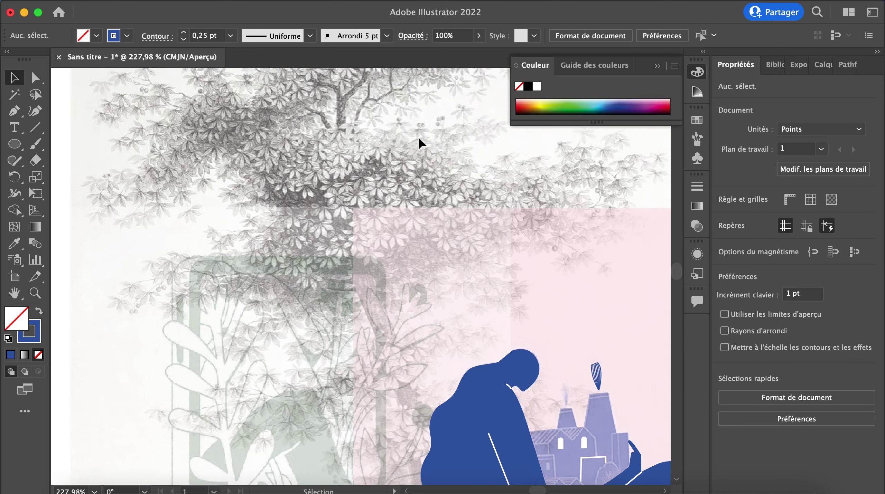
scroll(335, 174, "up", 5)
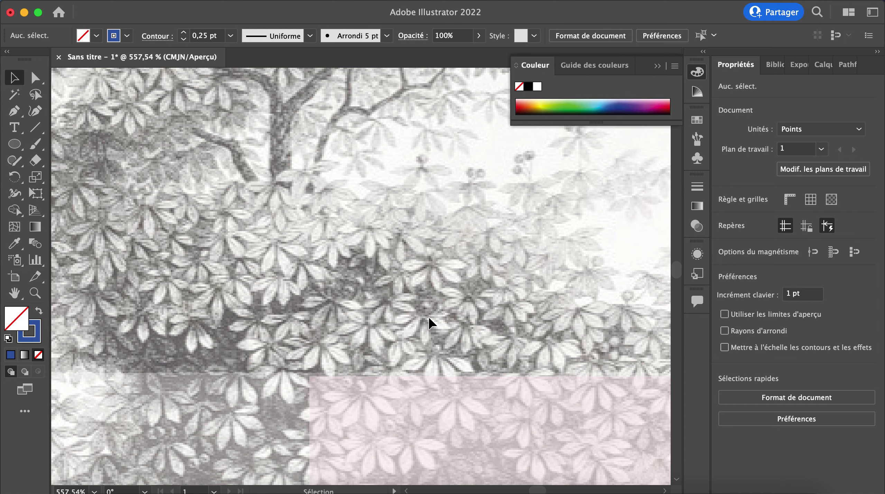
scroll(429, 317, "down", 4)
scroll(507, 409, "down", 2)
scroll(336, 197, "up", 5)
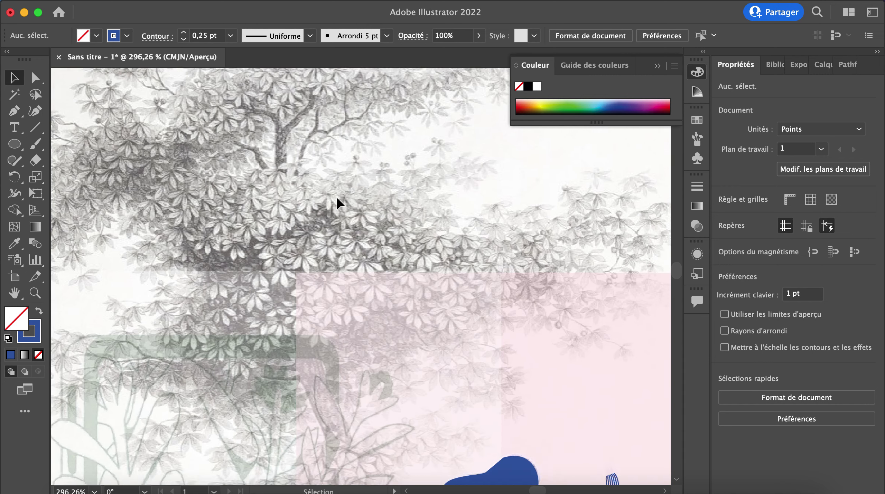
scroll(336, 197, "up", 2)
scroll(307, 272, "down", 6)
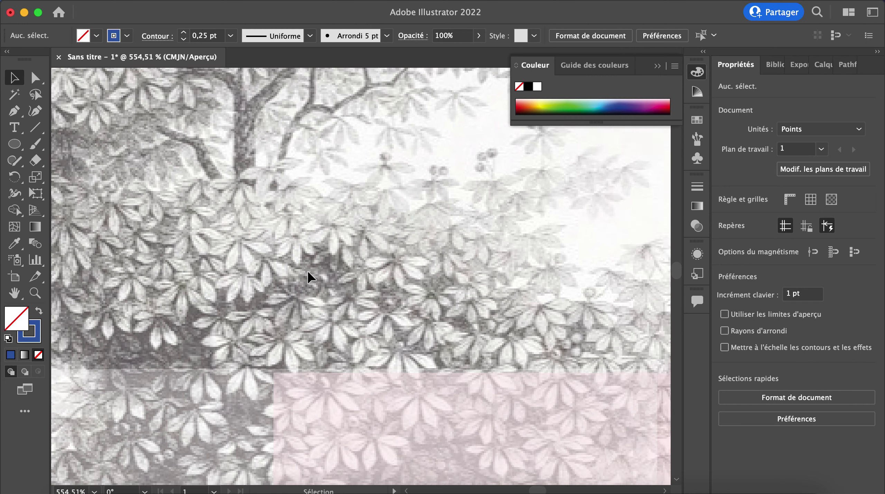
scroll(308, 273, "down", 1)
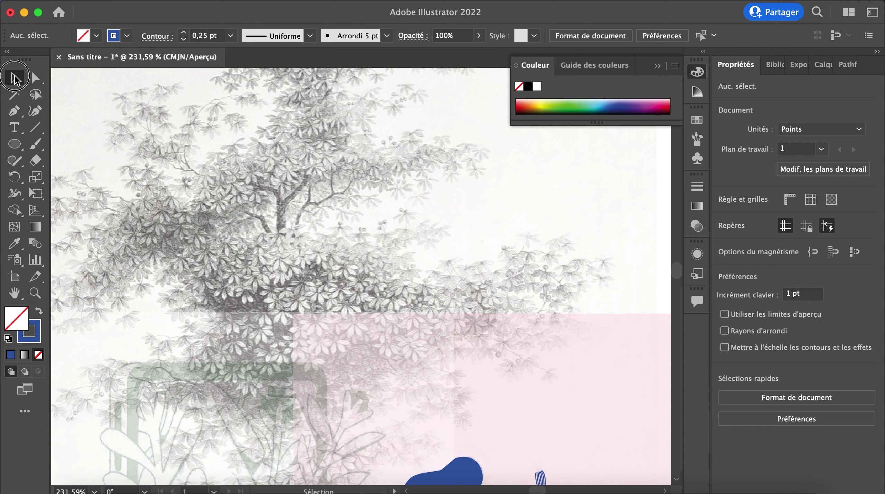
- Trace the lower edge of a leaf at the base of the tree's central branch as a curved blue Pen line and deselect it
left_click(14, 111)
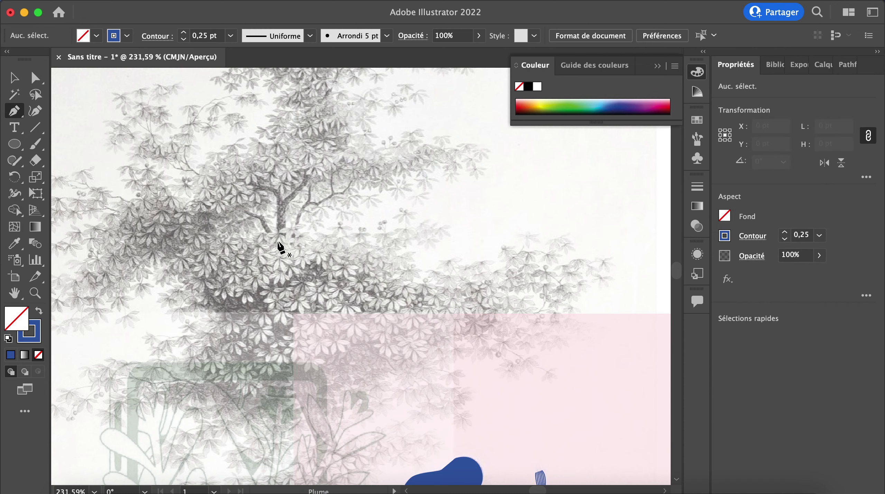
scroll(260, 245, "up", 10)
scroll(263, 246, "right", 4)
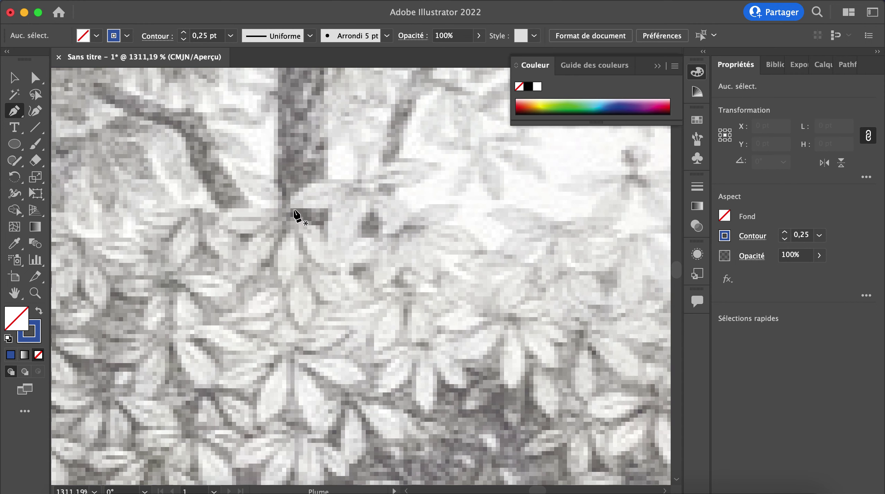
left_click(290, 208)
left_click_drag(356, 191, 381, 168)
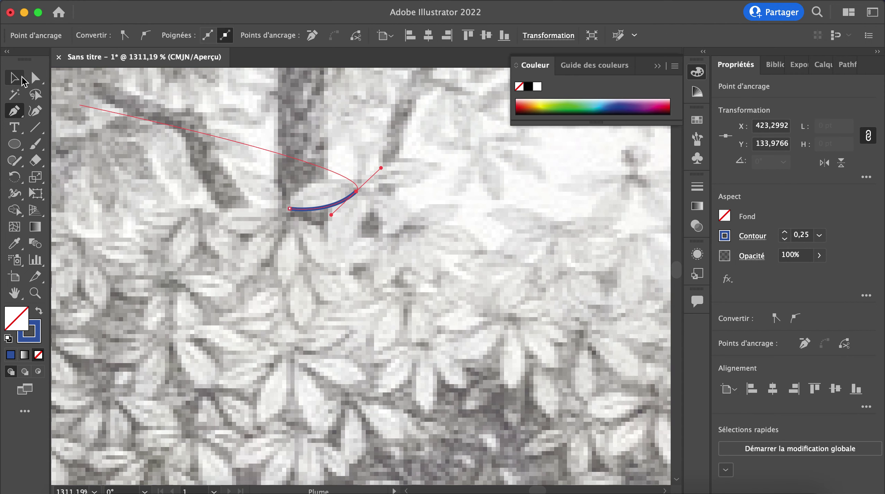
left_click(15, 78)
left_click(279, 173)
left_click(24, 109)
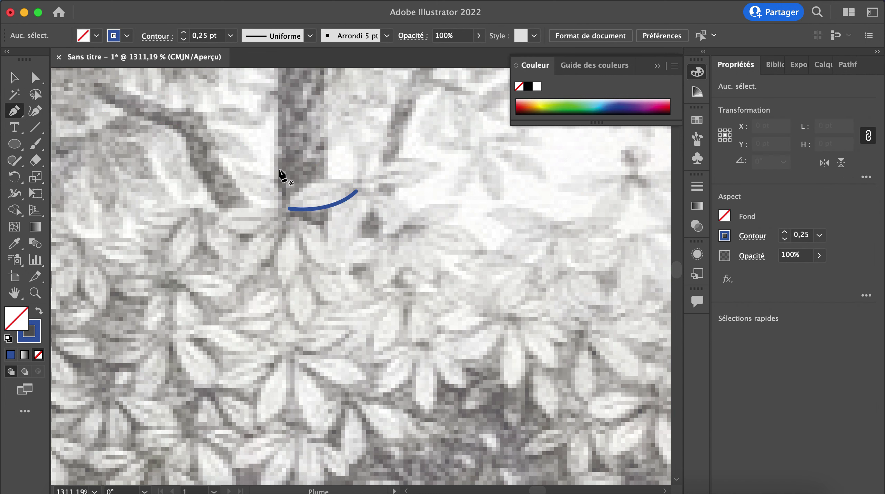
- Trace the upper edge of the leaf at the trunk's base as a curved blue Pen line and deselect it
left_click(356, 185)
left_click_drag(353, 183, 390, 193)
left_click(19, 77)
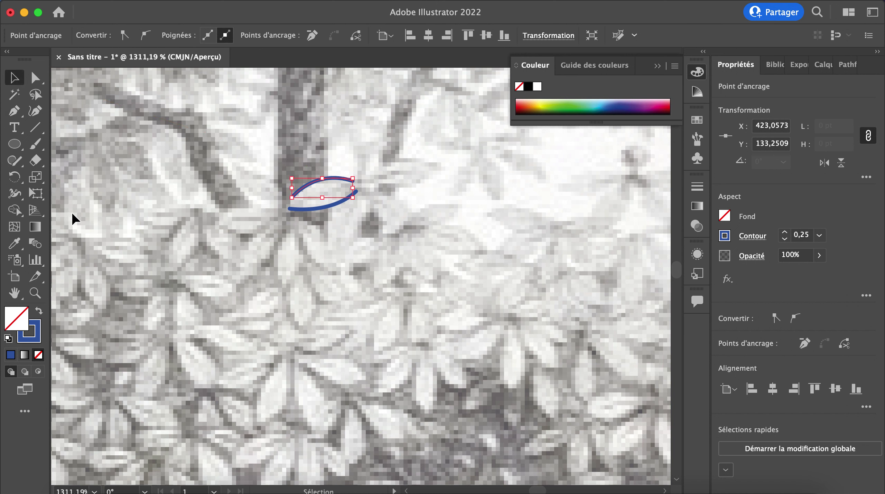
left_click(147, 255)
- Blend the leaf's upper and lower edge lines together with the Blend tool
left_click(35, 245)
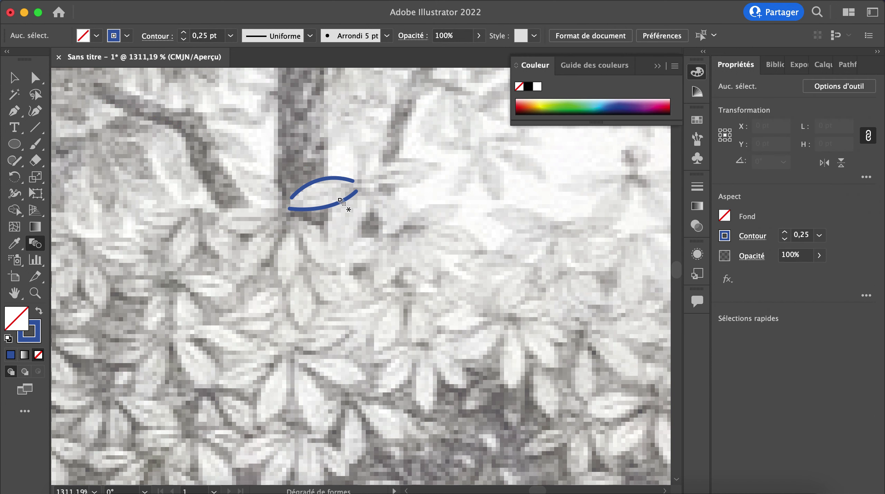
left_click(323, 182)
left_click(325, 207)
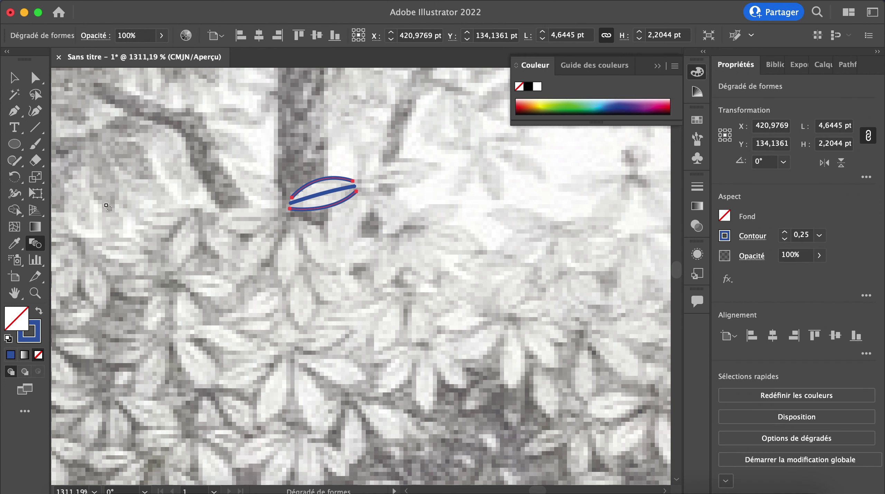
- Set the leaf blend's spacing to specified steps (Etapes) with a value of 5 and refresh its preview
double_click(35, 247)
left_click(252, 261)
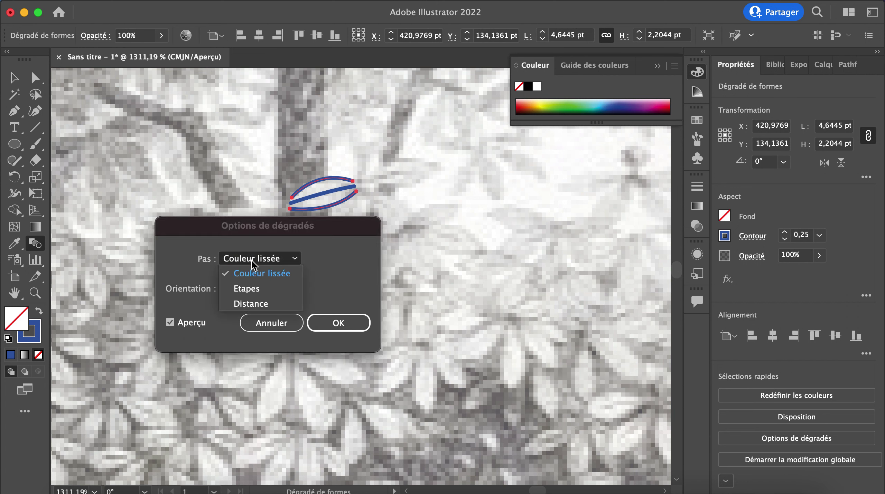
left_click(251, 282)
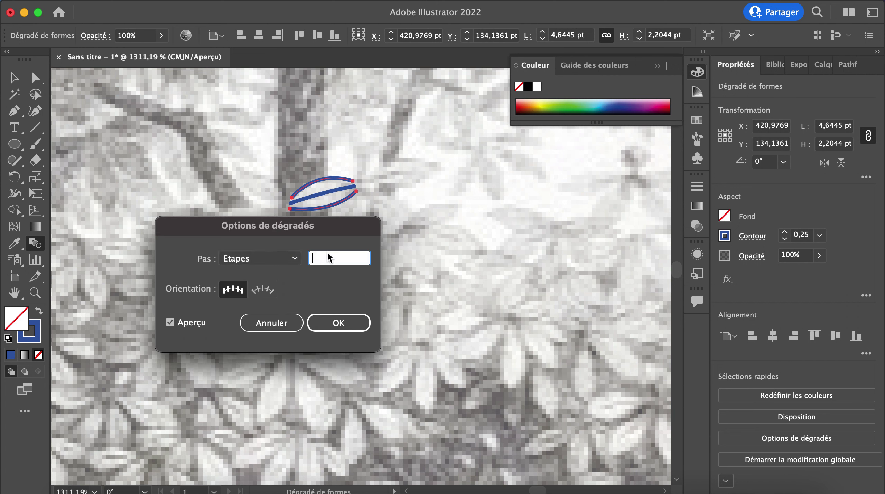
left_click(170, 322)
left_click(170, 322)
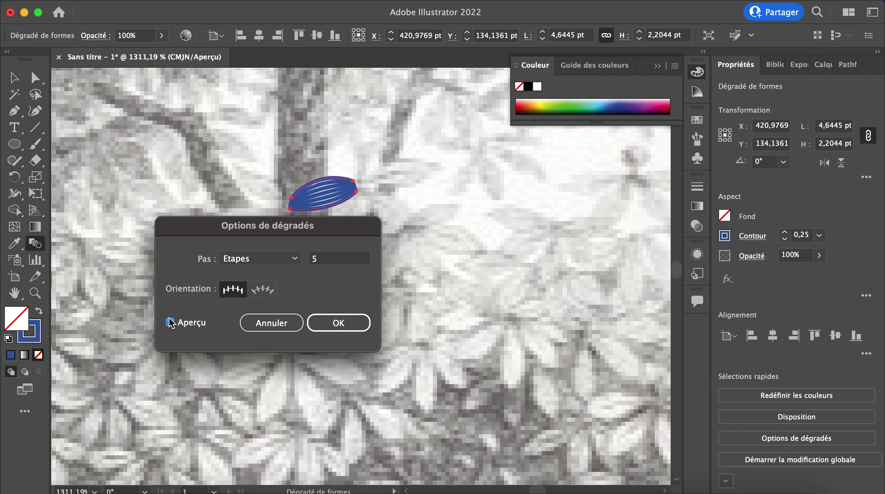
- Preview the leaf blend with 4 intermediate steps
double_click(321, 256)
type("4")
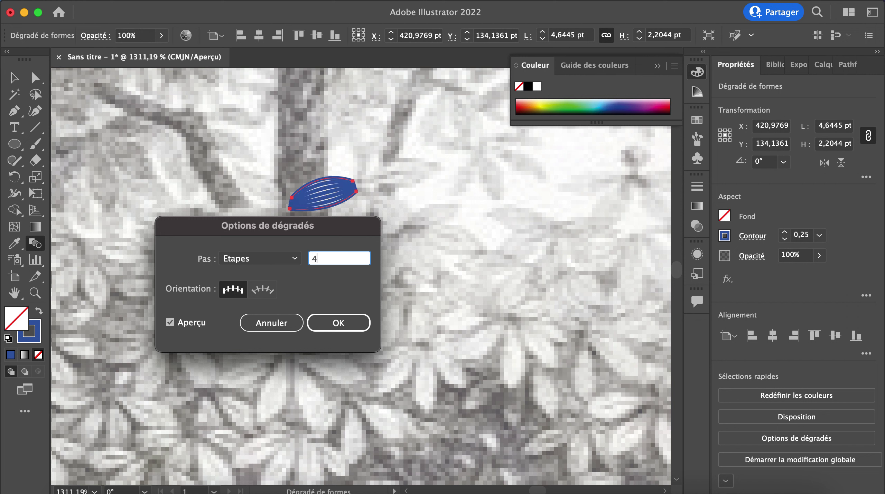
left_click(170, 322)
left_click(170, 322)
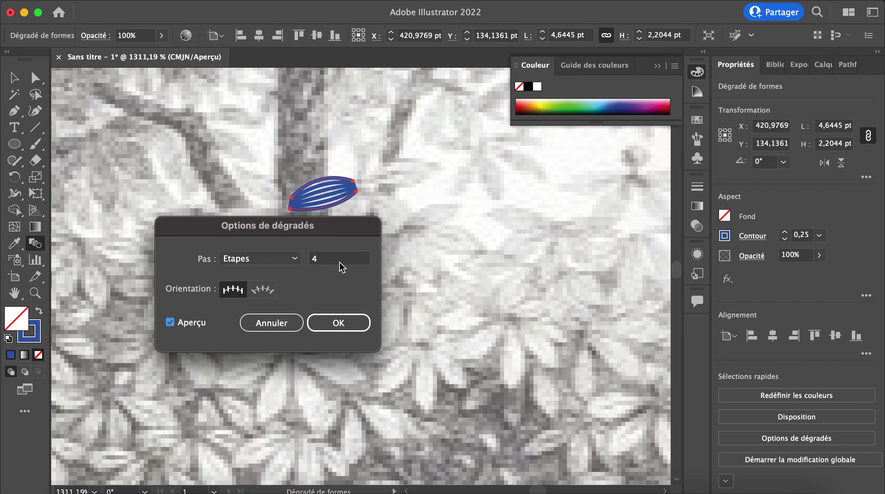
- Set the leaf blend to 3 intermediate steps and apply the options
double_click(325, 259)
type("3")
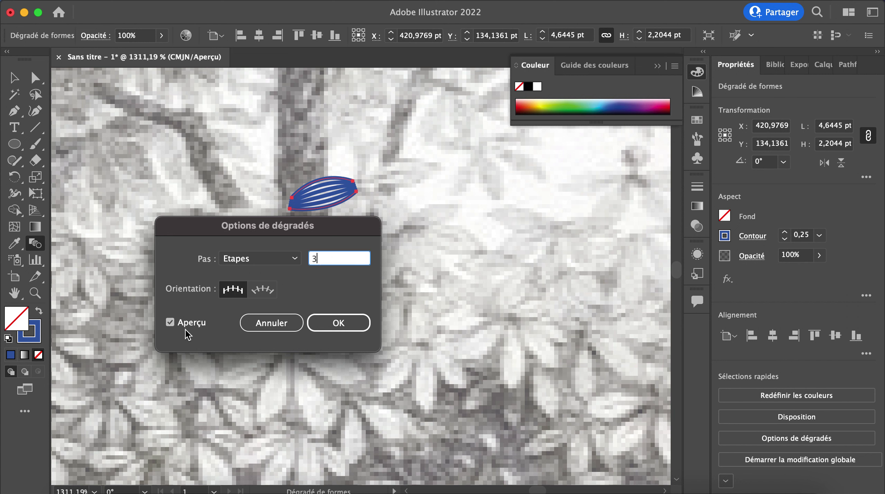
left_click(177, 324)
left_click(177, 323)
left_click(330, 323)
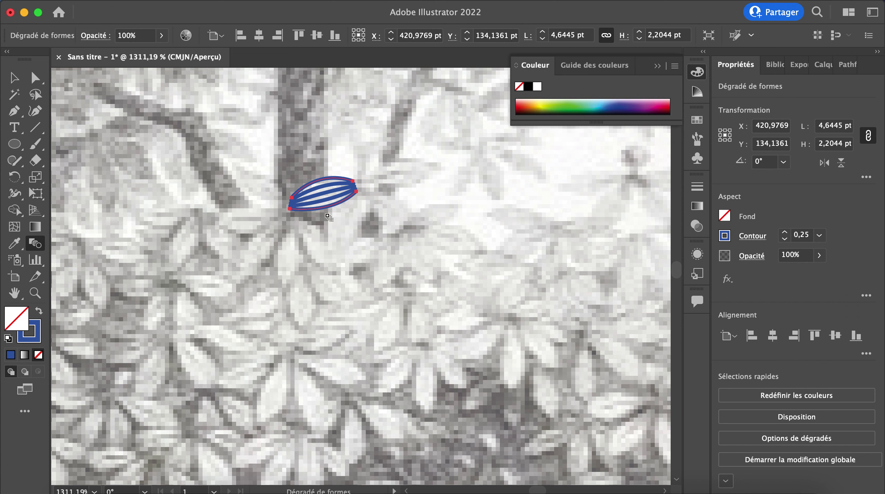
- Move both end anchors of the leaf's upper curve onto the matching ends of the lower curve
left_click(12, 80)
left_click(290, 234)
scroll(292, 233, "down", 3)
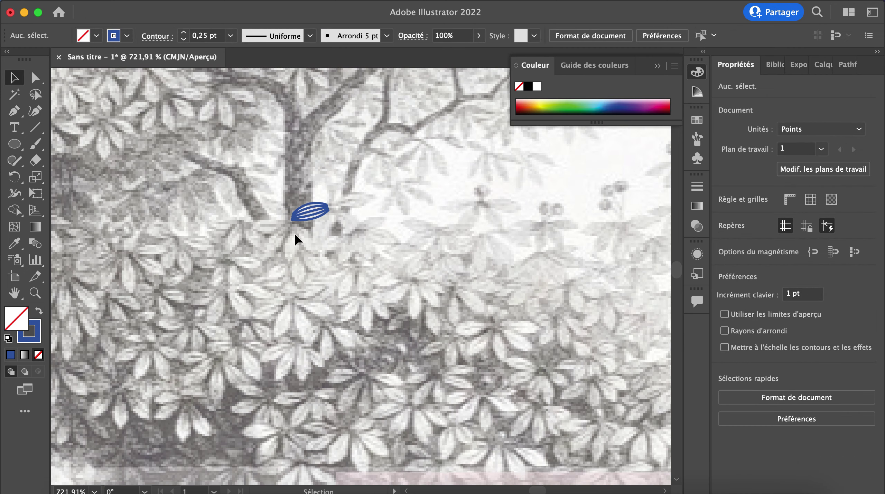
scroll(363, 213, "up", 3)
scroll(363, 213, "up", 3)
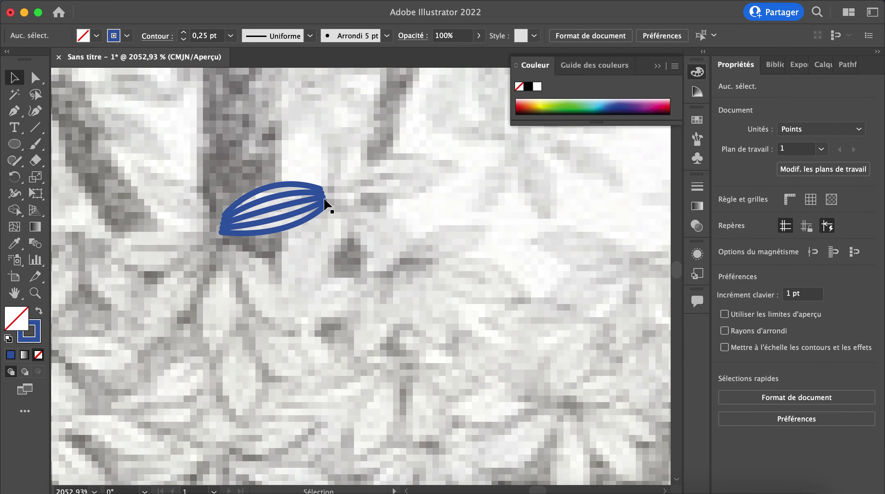
left_click(301, 183)
scroll(297, 175, "up", 3)
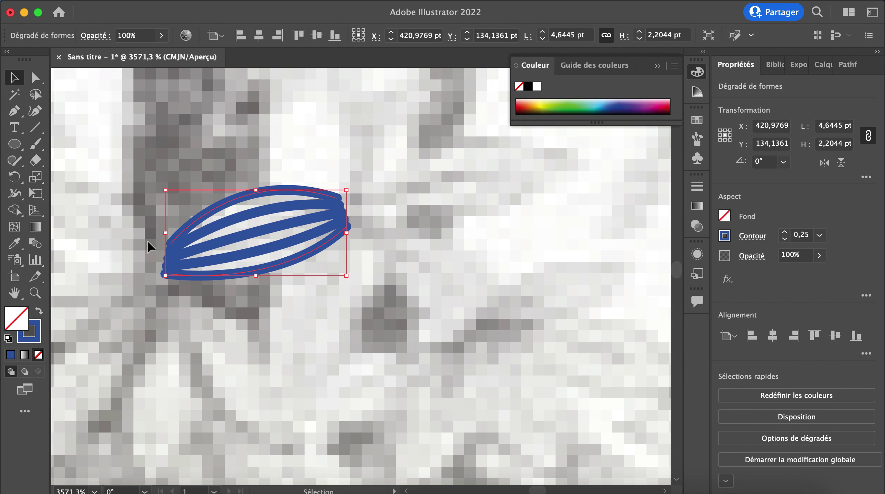
left_click(36, 80)
left_click(336, 198)
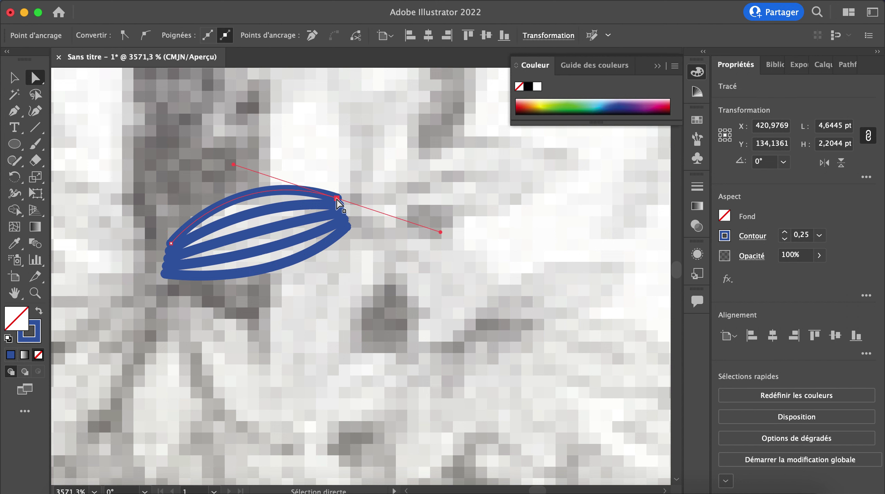
left_click_drag(337, 199, 350, 226)
left_click_drag(172, 245, 165, 275)
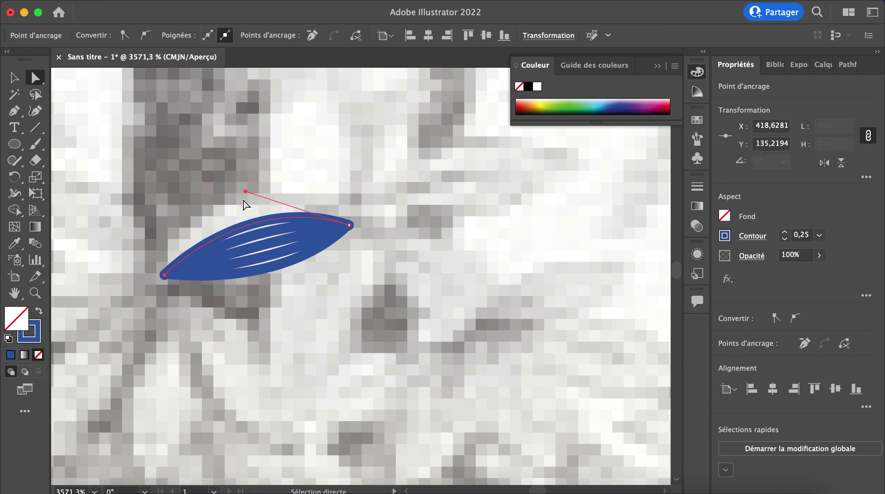
- Adjust the direction handles so the leaf's upper curve arches higher and its lower curve bulges further down
left_click_drag(247, 192, 209, 123)
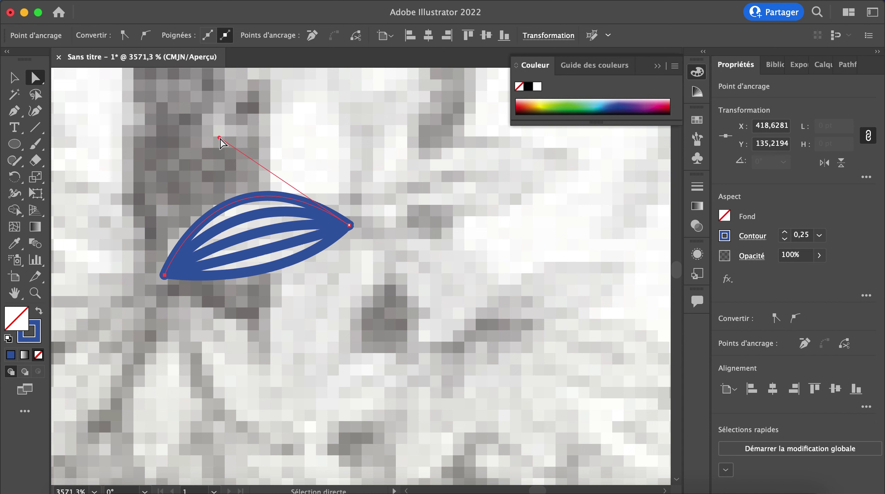
left_click(14, 77)
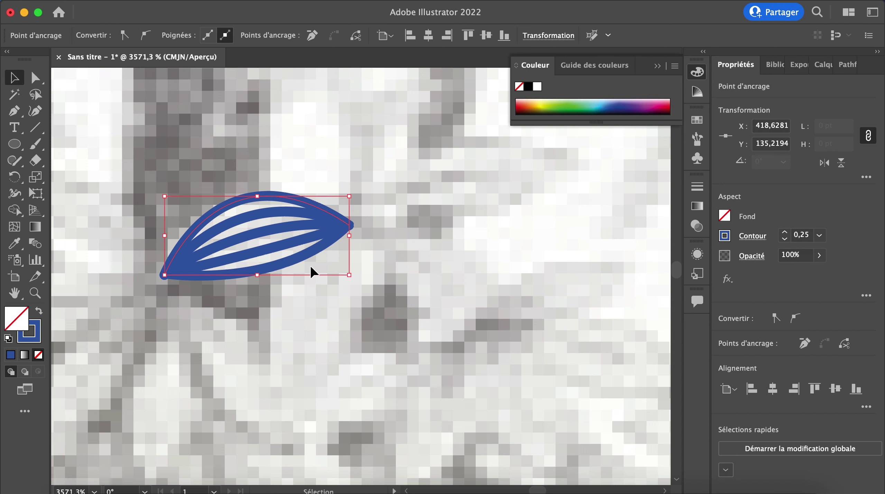
left_click(308, 253)
left_click(36, 78)
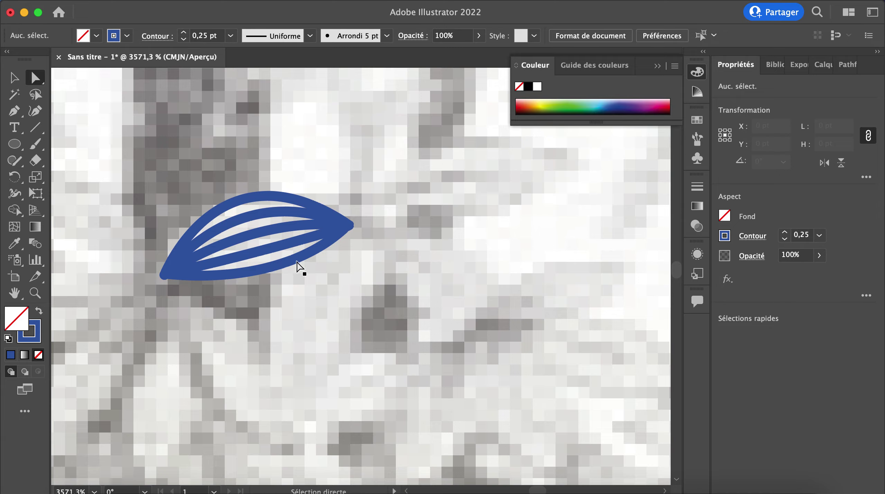
left_click(297, 268)
left_click_drag(278, 292, 286, 310)
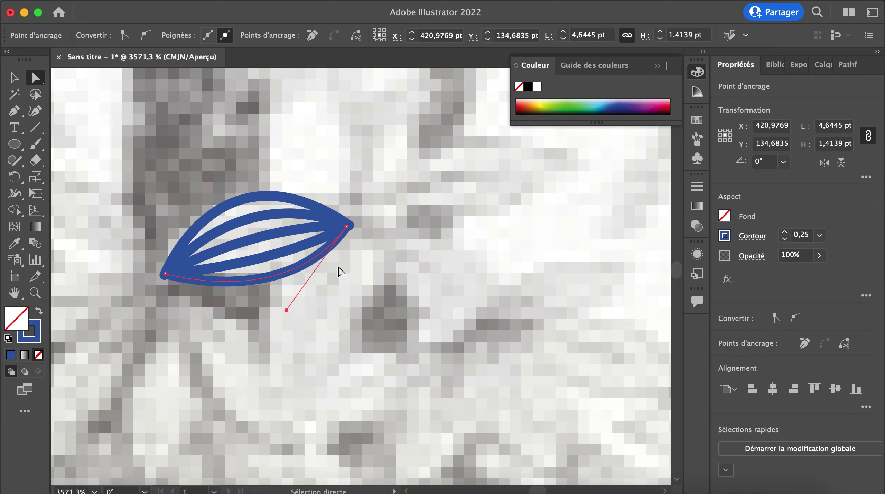
left_click(391, 241)
- Scale the whole leaf blend up to about 38.5 by 17.9 pt
scroll(392, 243, "down", 5)
scroll(393, 243, "down", 6)
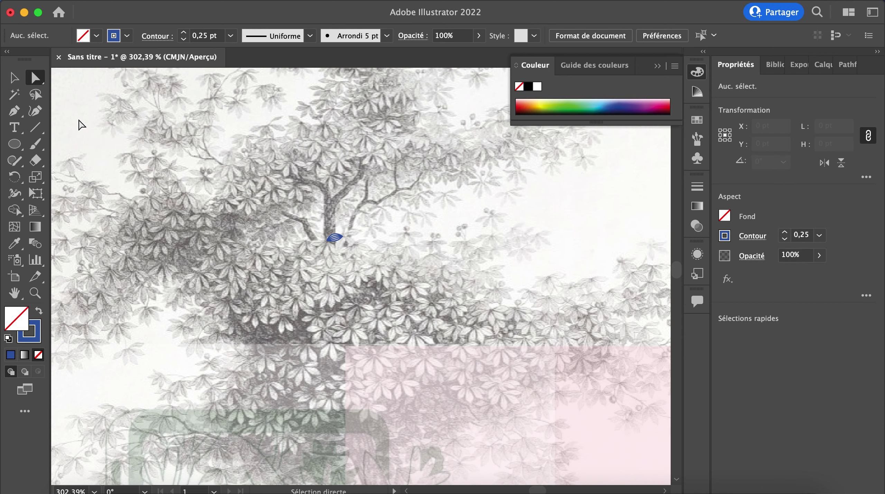
left_click(14, 77)
scroll(321, 234, "up", 5)
left_click(413, 271)
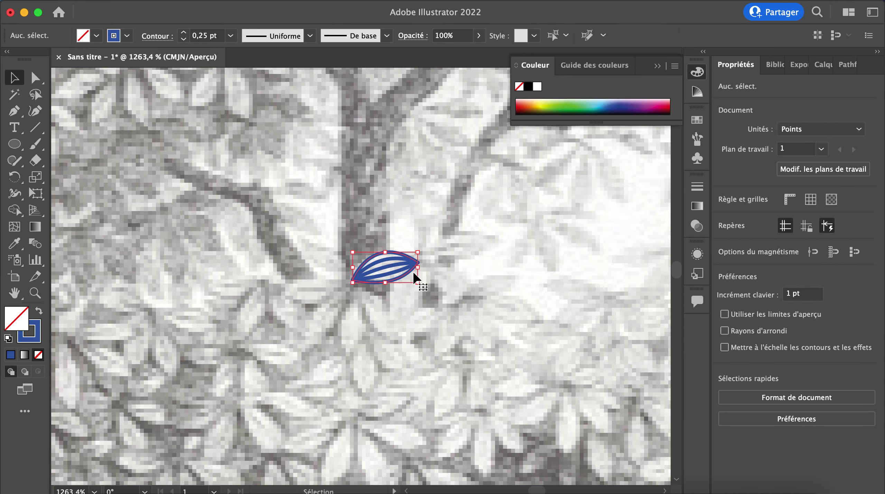
scroll(408, 268, "down", 5)
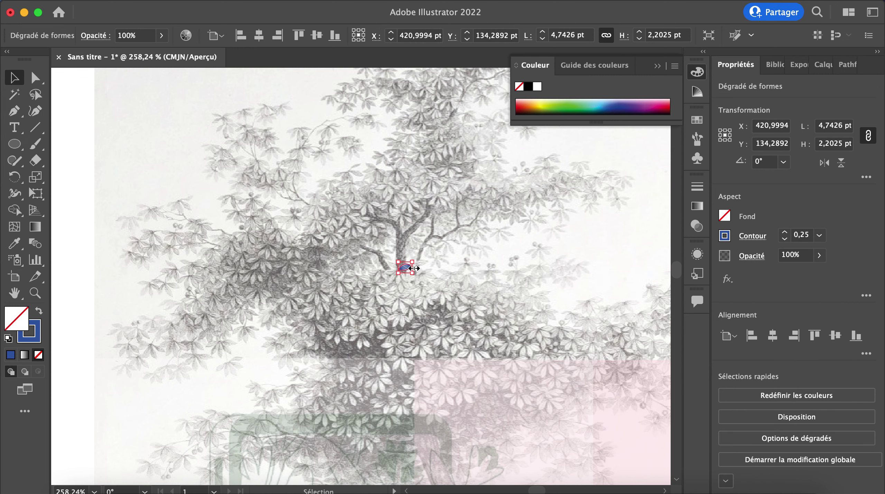
left_click_drag(412, 264, 477, 250)
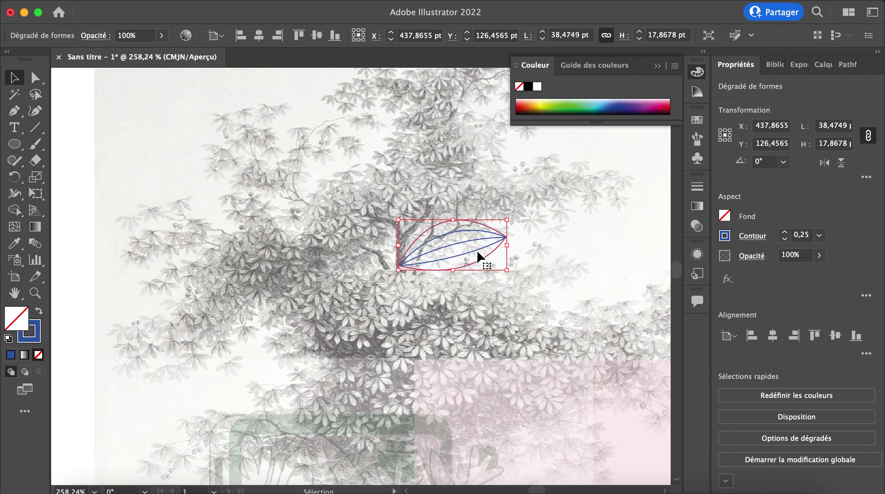
left_click(547, 243)
- Set the enlarged leaf blend's stroke weight to 2 pt
scroll(468, 247, "up", 2)
scroll(469, 246, "right", 3)
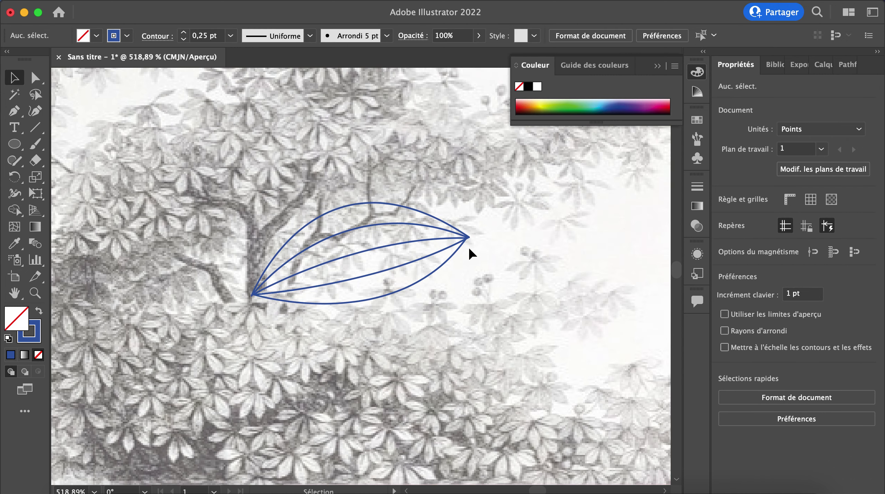
left_click(351, 257)
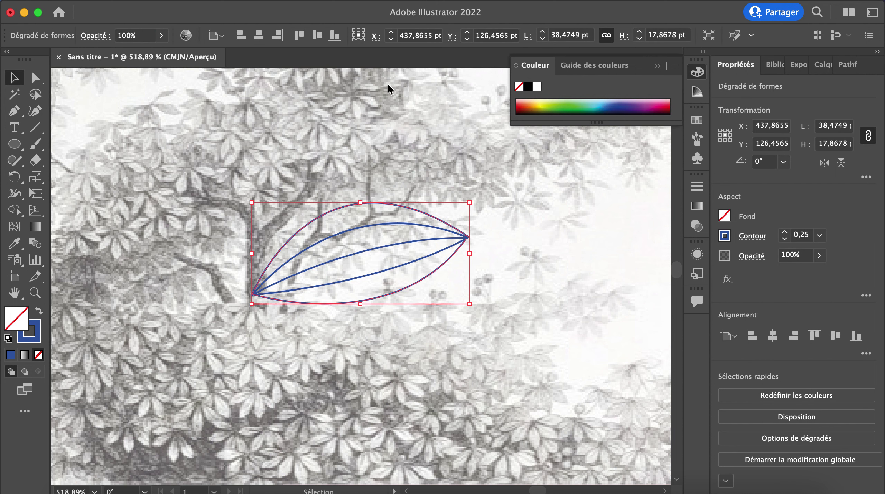
left_click(793, 236)
type("2")
key("Return")
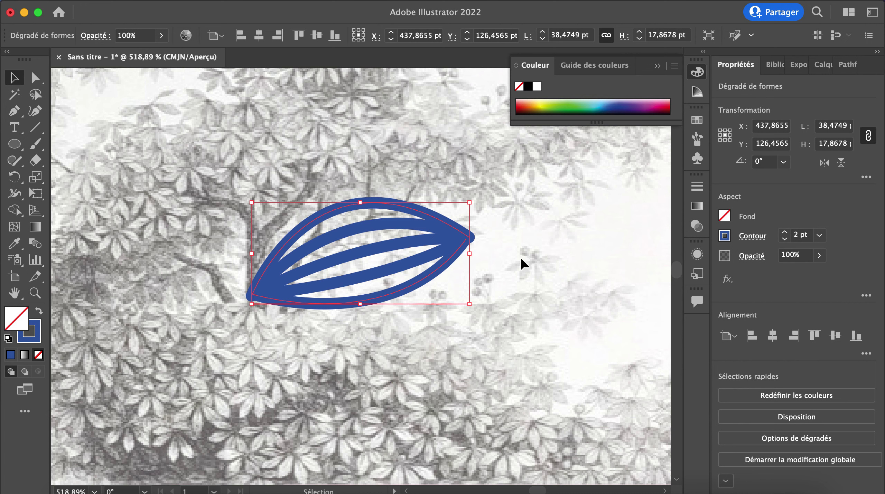
- Bring the end anchors of both curves together at the leaf's right tip, using outline view for precise placement
scroll(467, 251, "up", 5)
scroll(459, 247, "up", 3)
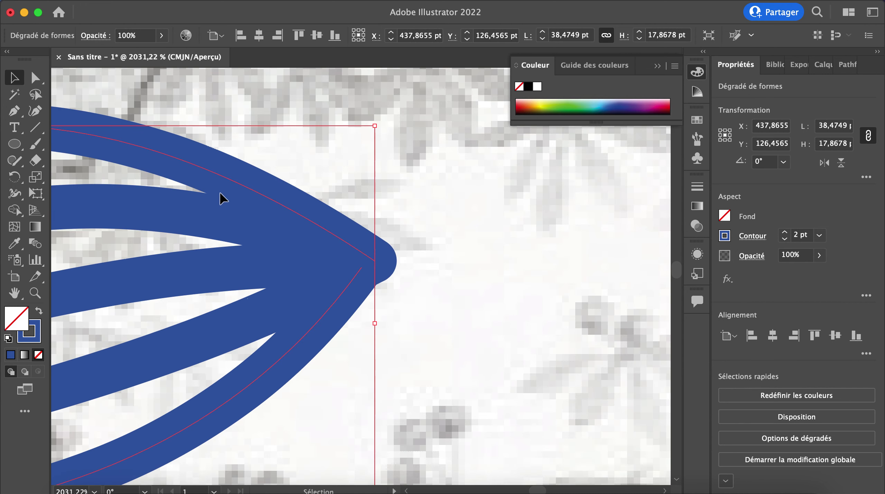
left_click(35, 78)
left_click_drag(362, 267, 380, 262)
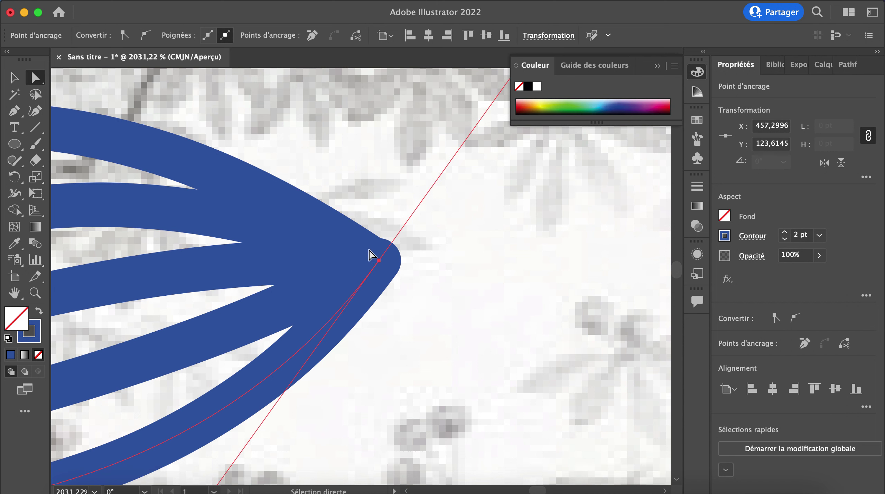
left_click(316, 217)
left_click(300, 218)
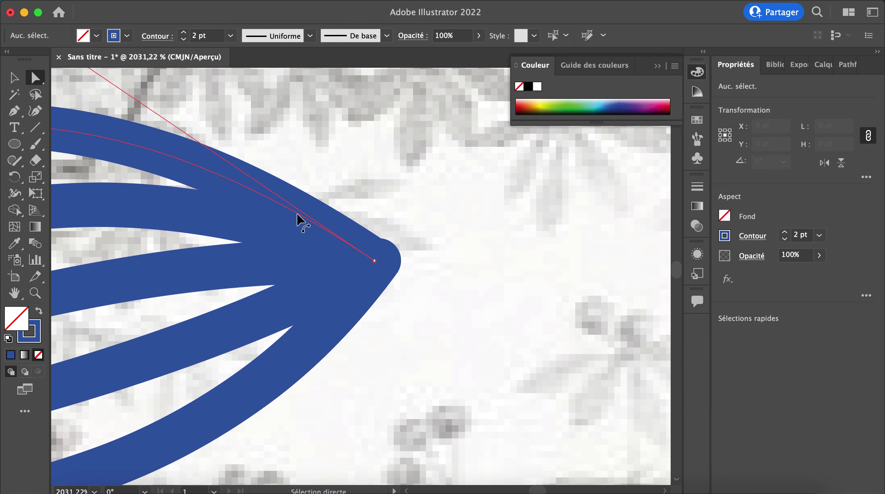
key("super+y")
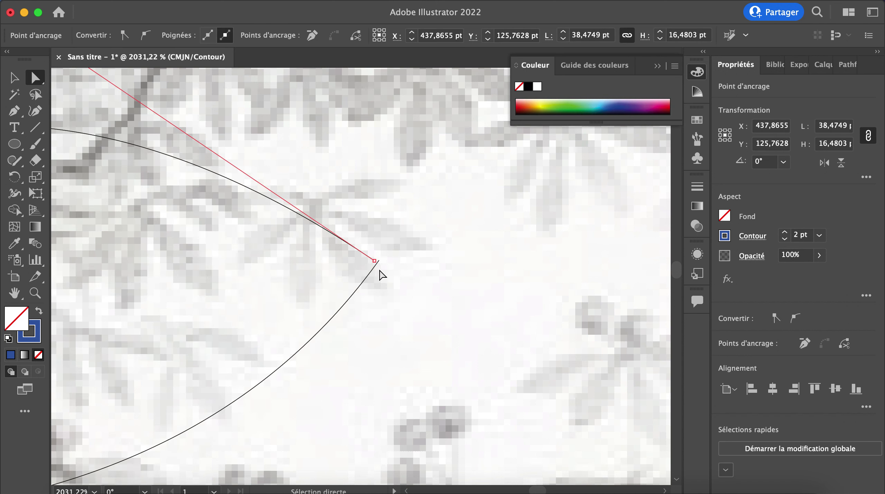
scroll(375, 261, "up", 10)
left_click(381, 280)
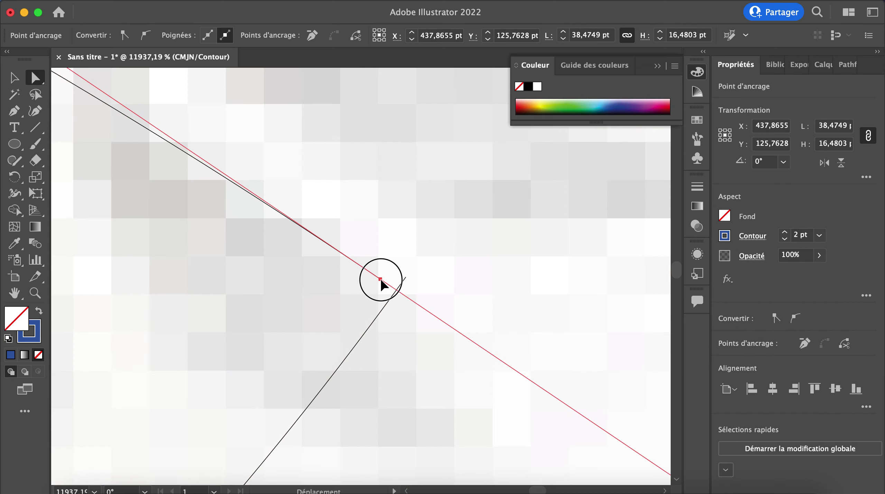
left_click_drag(381, 280, 405, 281)
- Move the upper curve's anchor onto the lower curve's end at the leaf's left tip, and return to preview view
scroll(406, 281, "down", 6)
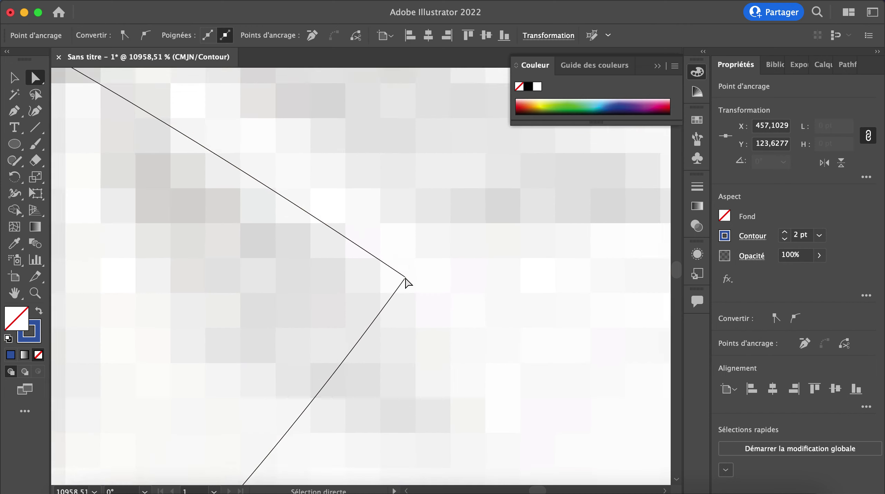
scroll(406, 279, "down", 5)
scroll(406, 279, "left", 15)
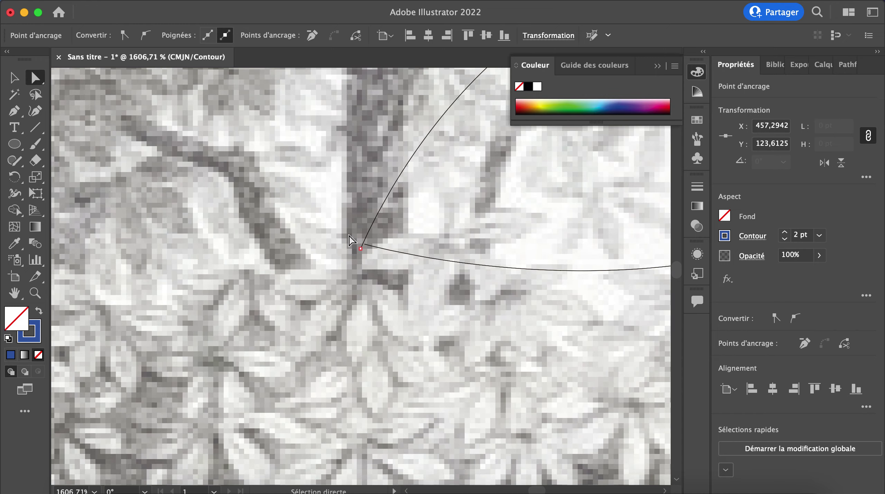
scroll(349, 235, "up", 5)
scroll(349, 238, "up", 4)
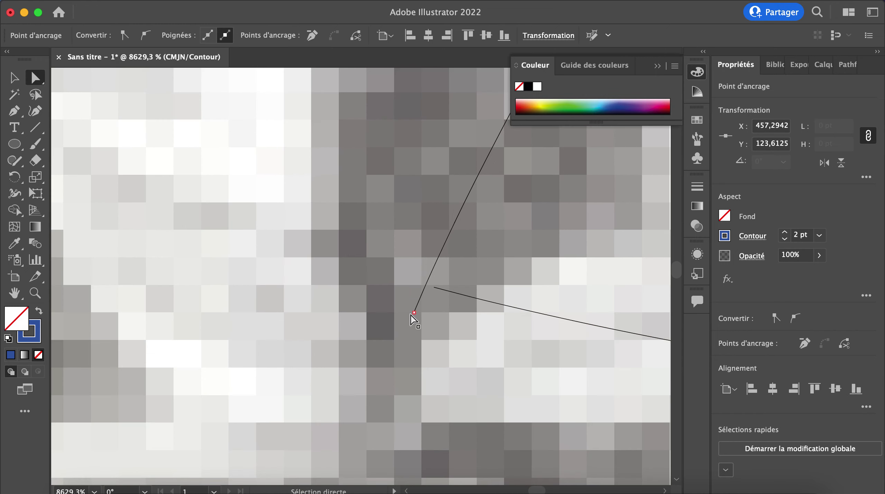
left_click_drag(414, 315, 434, 288)
left_click(475, 277)
scroll(475, 277, "down", 15)
scroll(476, 276, "right", 5)
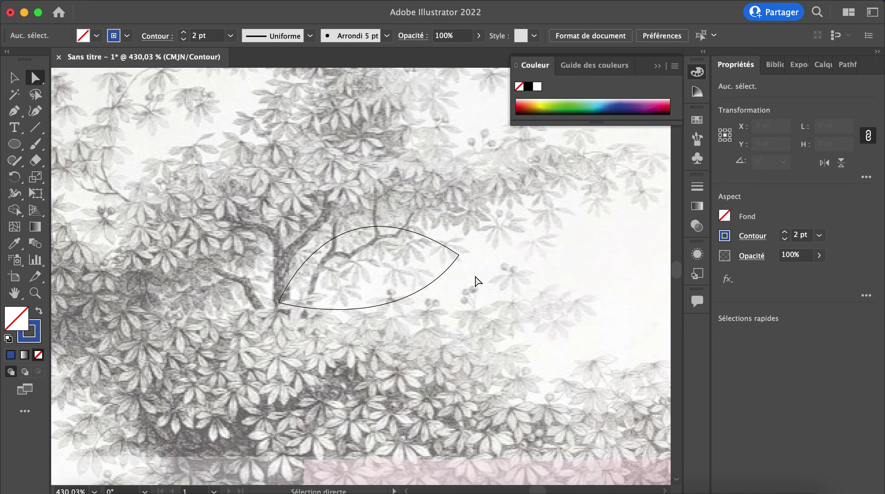
key("super+y")
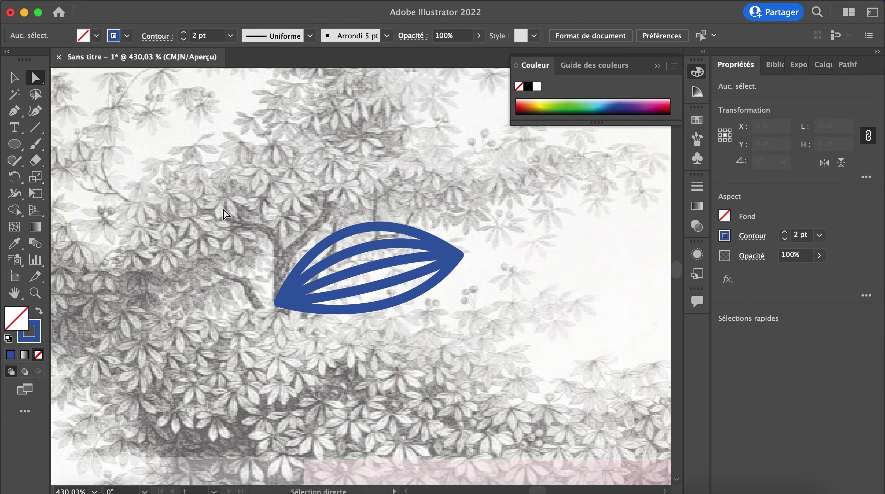
- Select the leaf blend and set its stroke weight to 0.1 pt
left_click(14, 78)
left_click(445, 271)
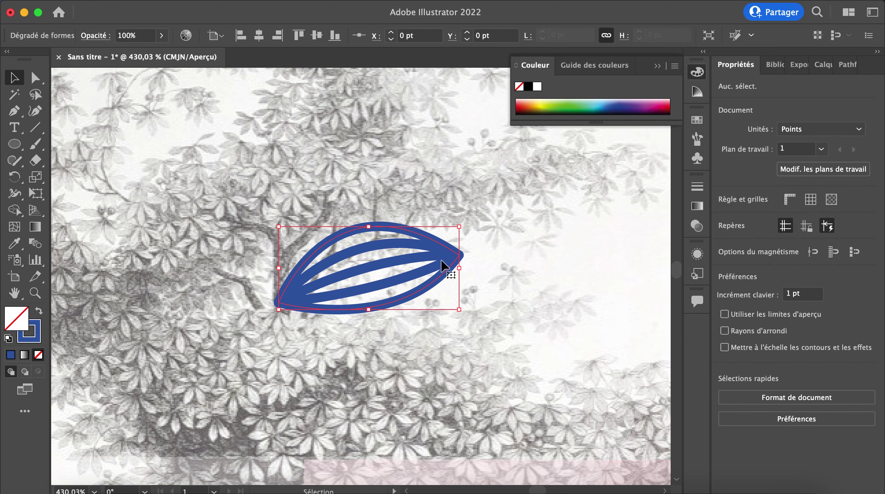
scroll(443, 265, "down", 4)
scroll(442, 262, "up", 8)
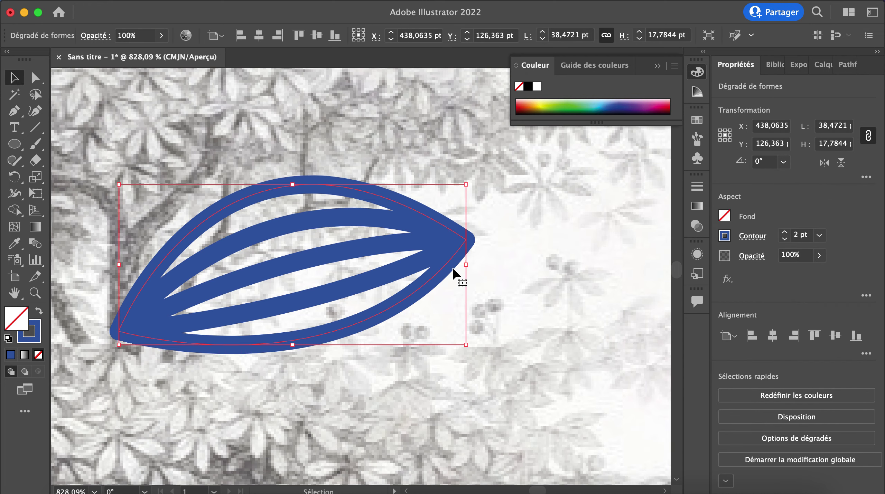
left_click(819, 235)
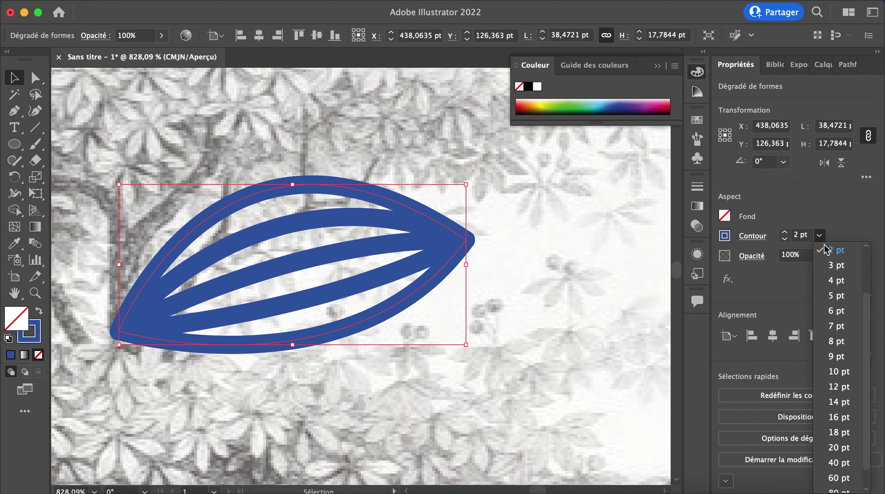
left_click(844, 250)
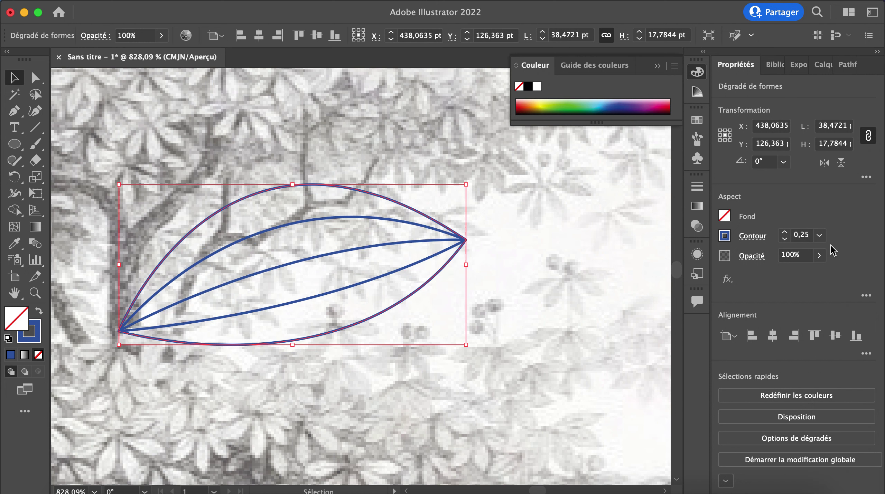
left_click(803, 239)
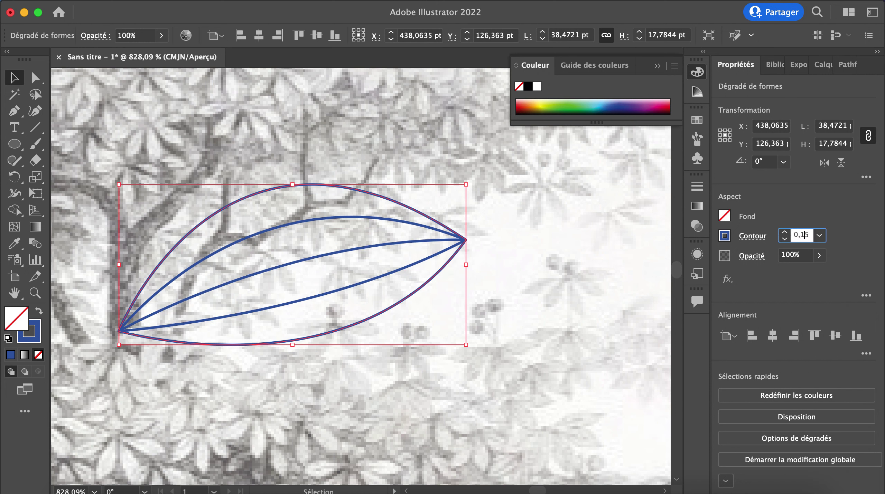
type("0,10")
key("Return")
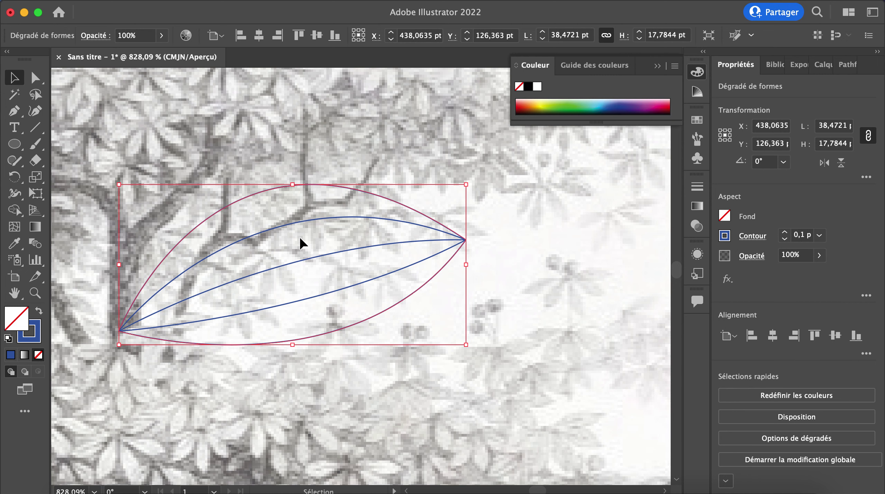
- Shrink the leaf blend to about 3.8 by 1.8 pt and move it just below the tree's thin forked branch
left_click_drag(466, 344, 218, 234)
scroll(217, 233, "up", 5)
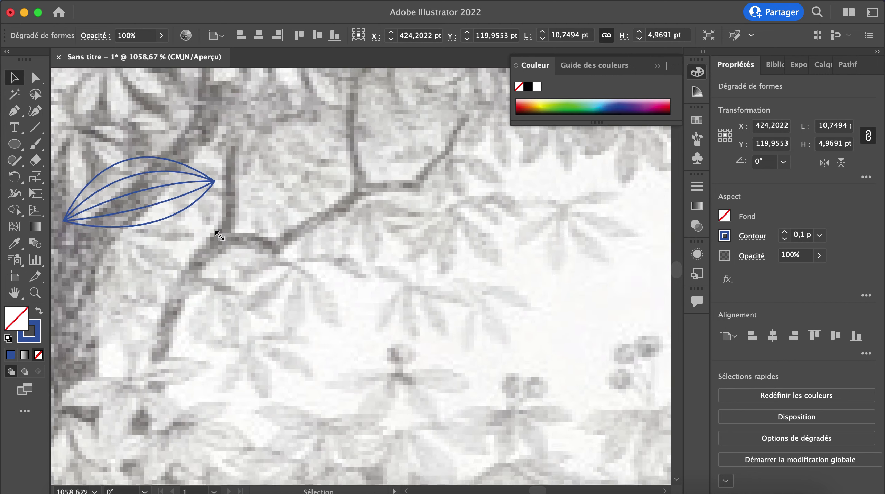
scroll(231, 196, "left", 3)
left_click_drag(235, 196, 433, 319)
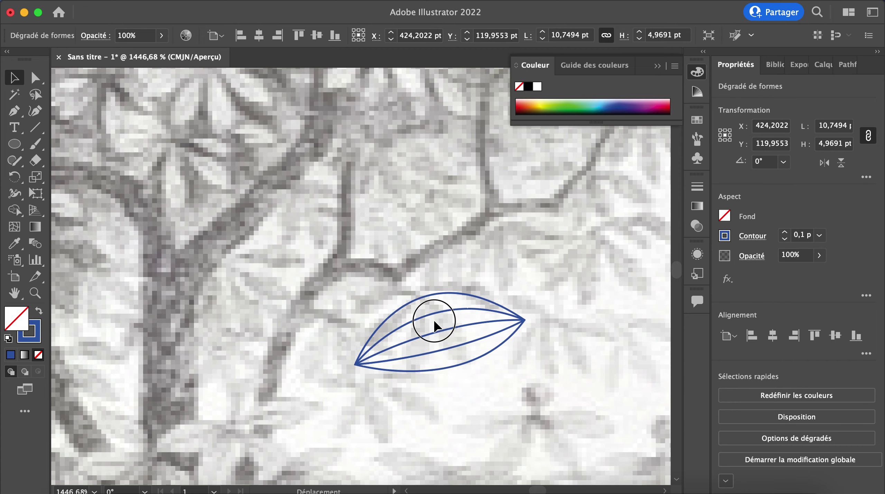
left_click_drag(485, 360, 391, 330)
left_click(403, 326)
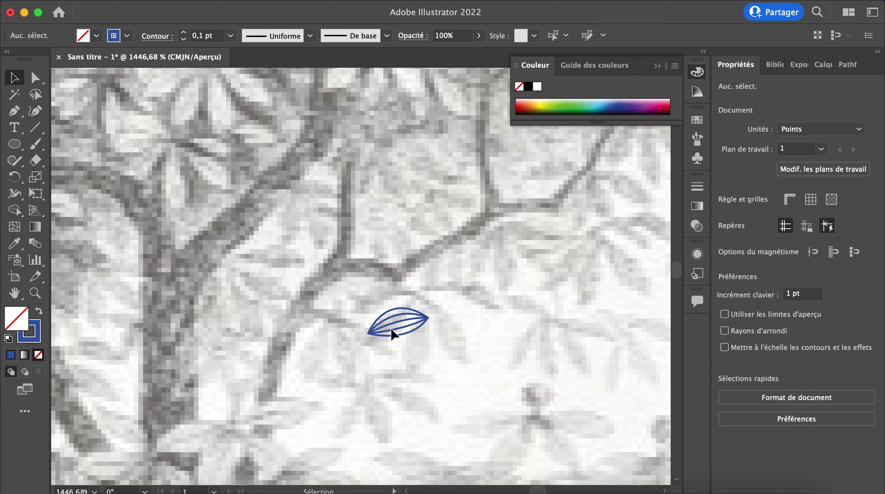
left_click(444, 369)
scroll(442, 368, "down", 1)
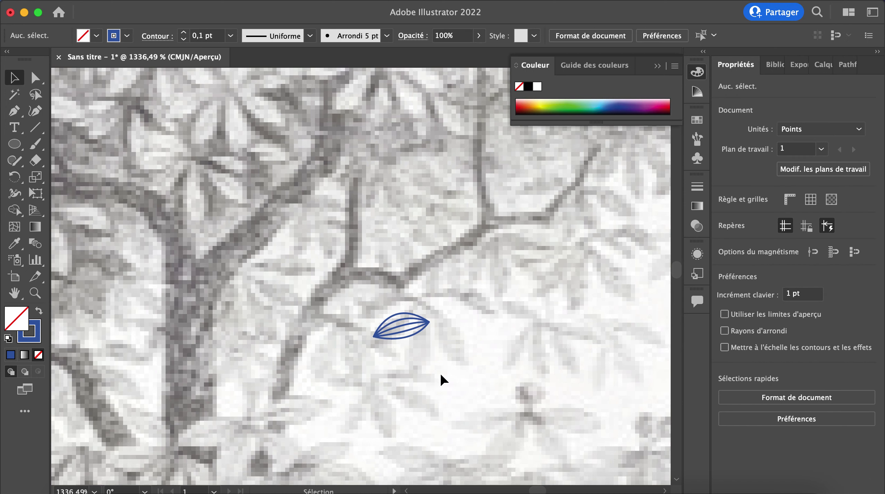
- Scale the small leaf blend up proportionally to about 36.1 by 16.7 pt
left_click_drag(450, 380, 403, 334)
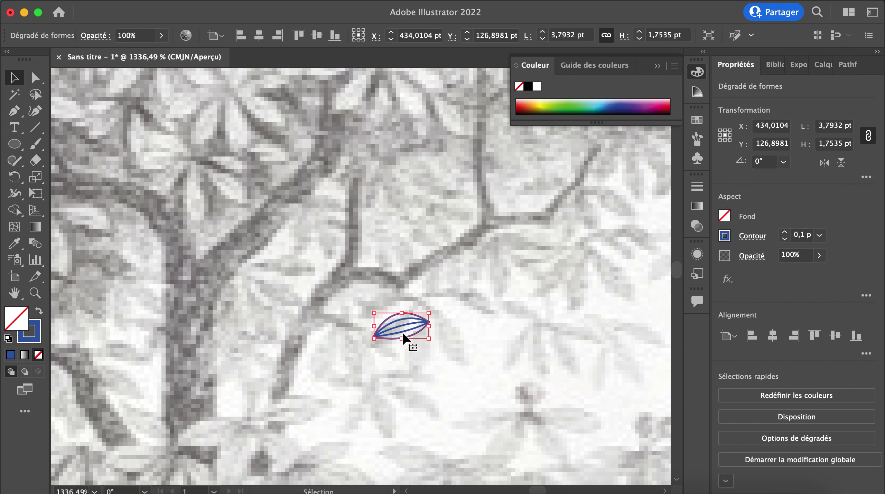
left_click(428, 338)
left_click(428, 338)
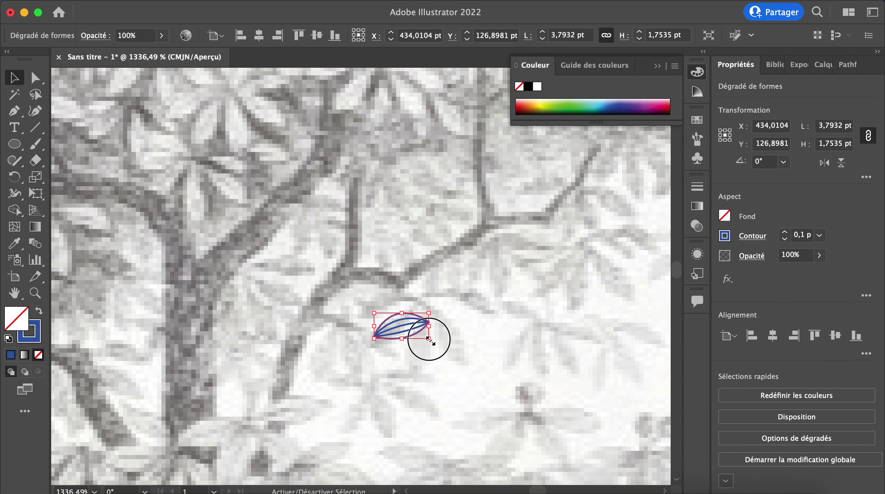
left_click_drag(428, 338, 587, 443)
scroll(494, 336, "down", 5)
scroll(494, 336, "right", 2)
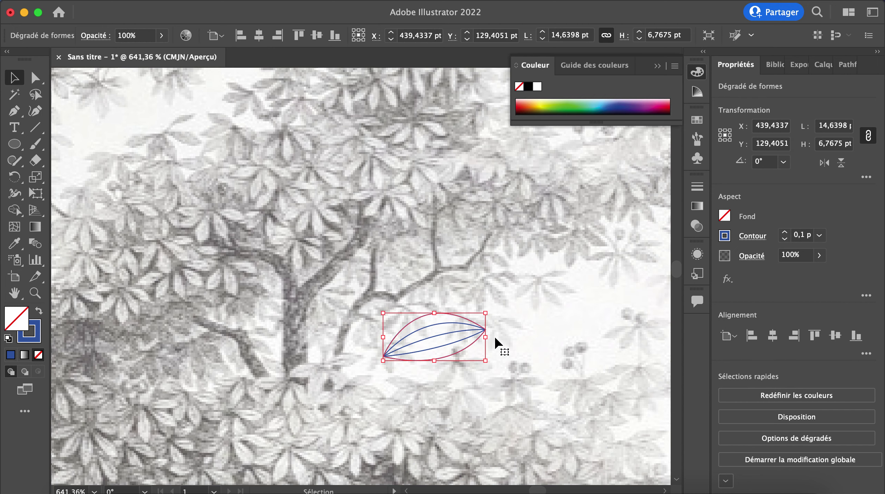
scroll(495, 336, "right", 2)
scroll(494, 336, "down", 1)
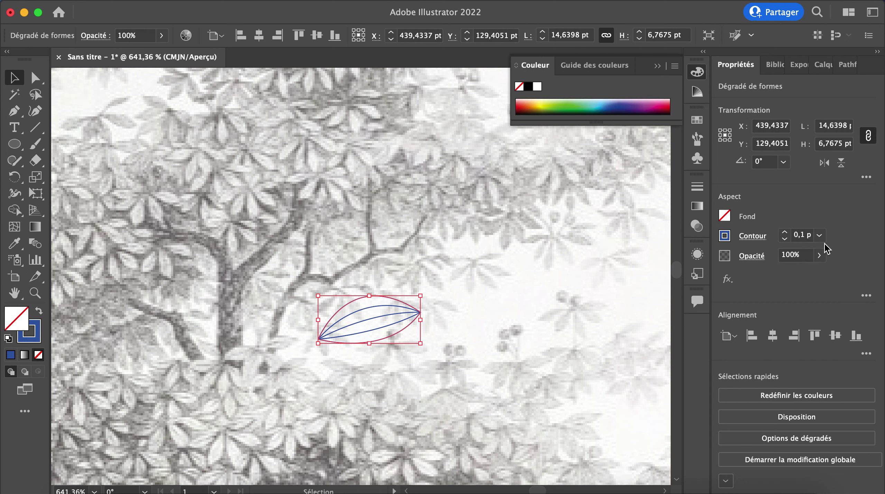
left_click_drag(420, 343, 570, 413)
left_click(390, 255)
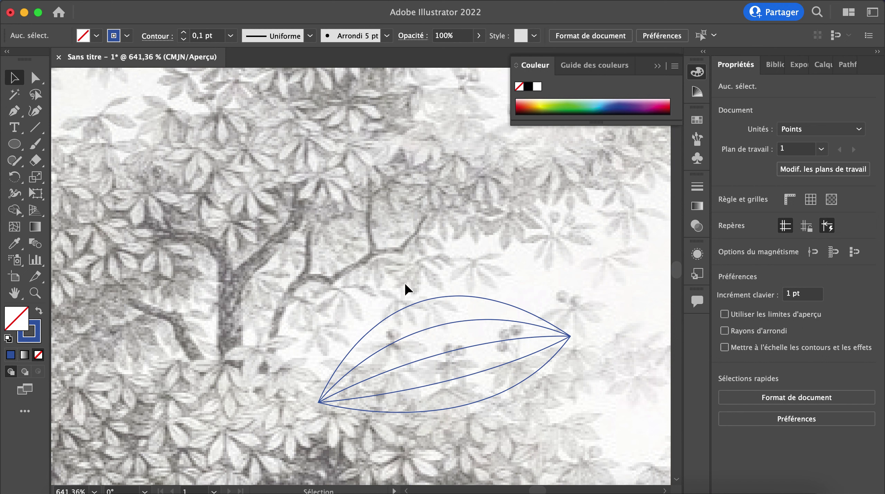
- Try to expand the leaf blend with only the Contour option enabled
left_click_drag(542, 414, 542, 414)
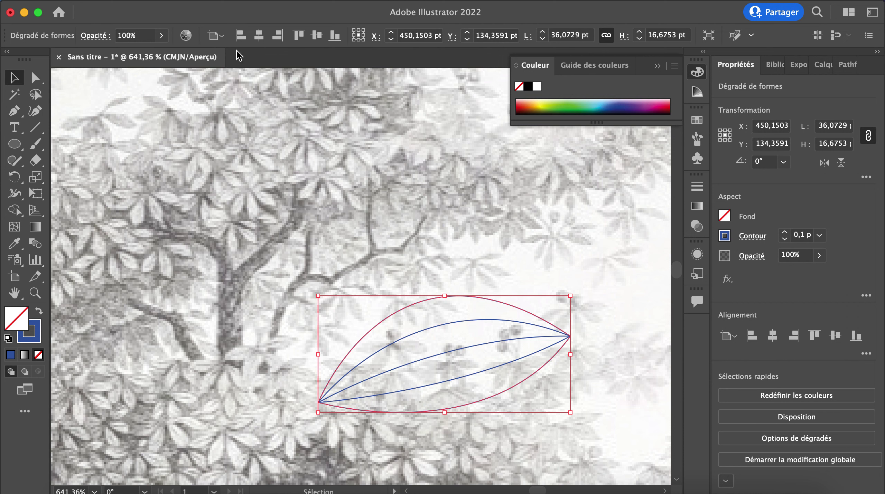
left_click(195, 2)
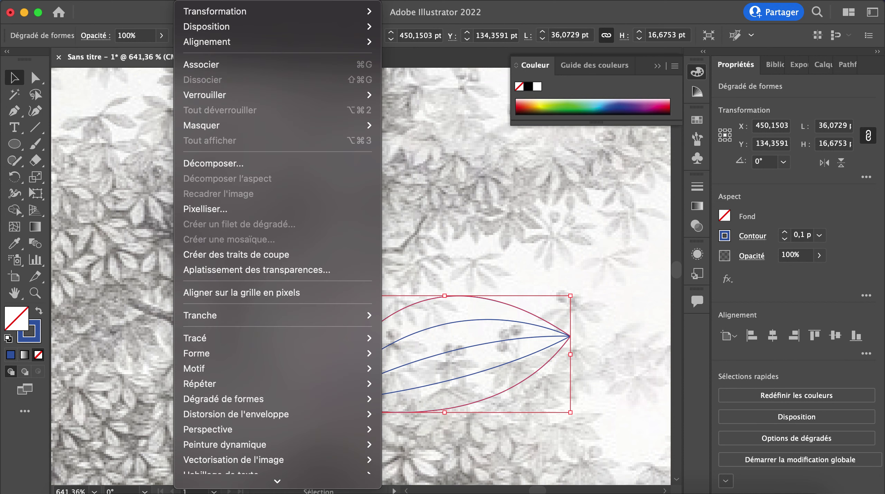
left_click(210, 163)
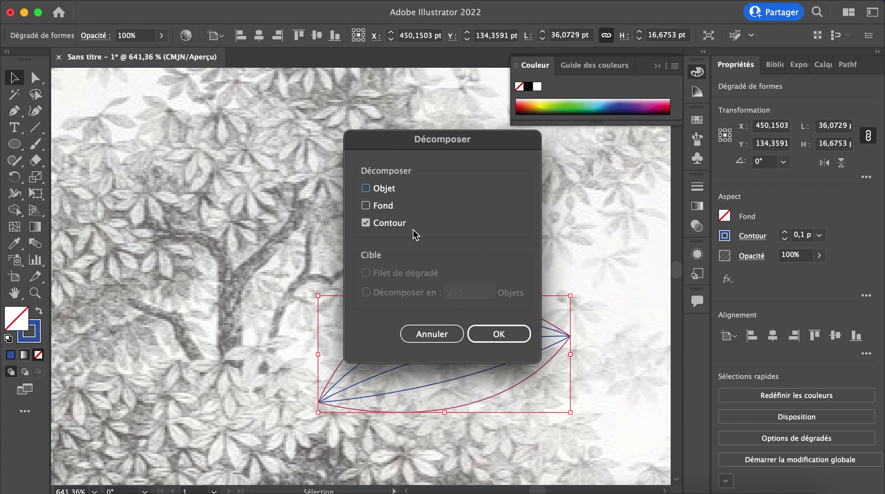
left_click(488, 337)
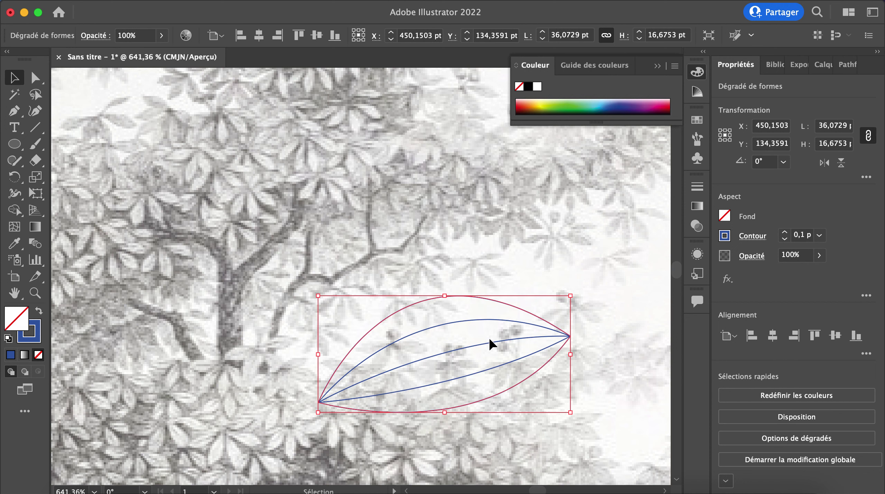
- Enlarge the leaf blend proportionally to about 43.4 by 20.1 pt
left_click(570, 340)
left_click(561, 340)
left_click_drag(570, 412, 622, 455)
scroll(489, 325, "up", 6)
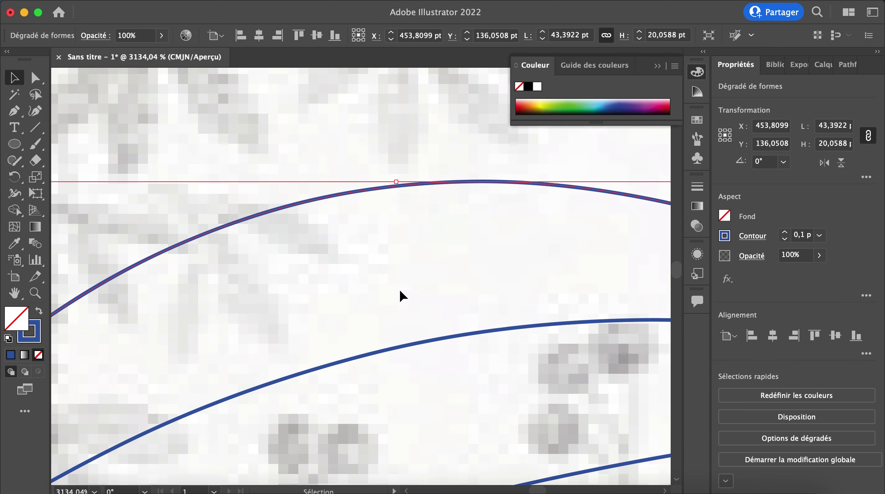
scroll(308, 217, "down", 4)
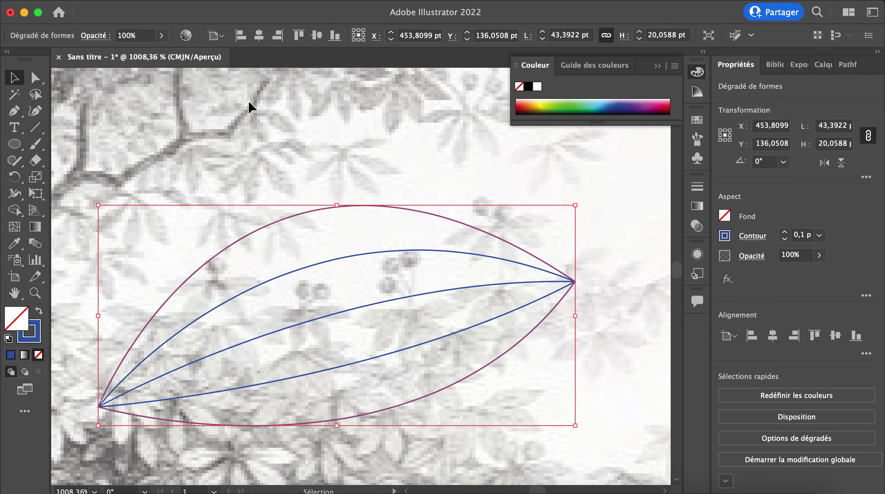
- Expand the leaf blend into editable paths with the Objet option enabled, and inspect the curves up close
left_click(190, 1)
left_click(223, 162)
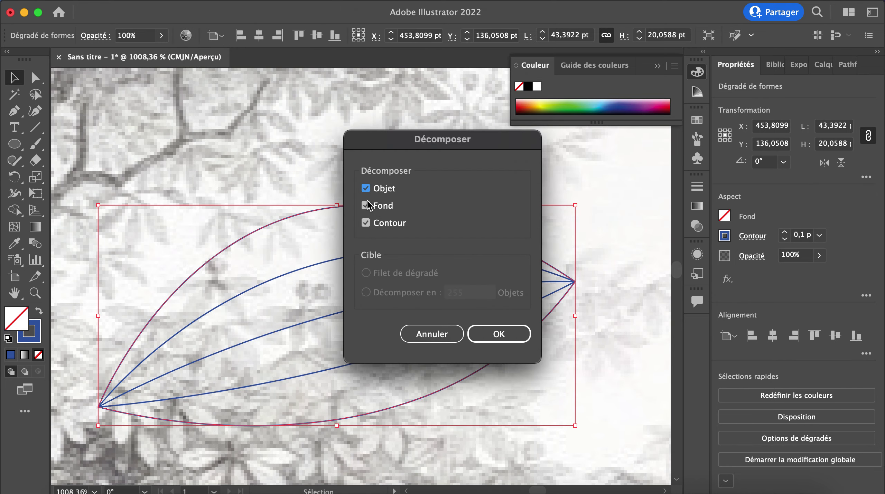
left_click(515, 331)
scroll(370, 227, "up", 4)
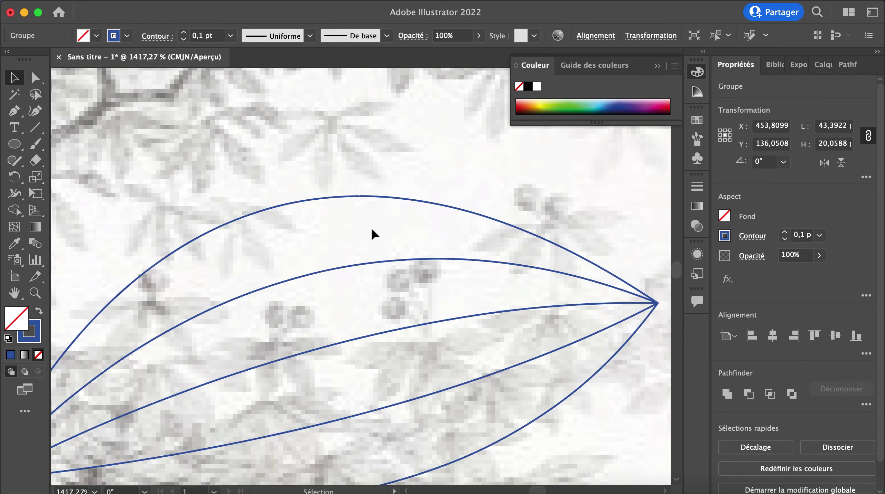
scroll(370, 227, "down", 3)
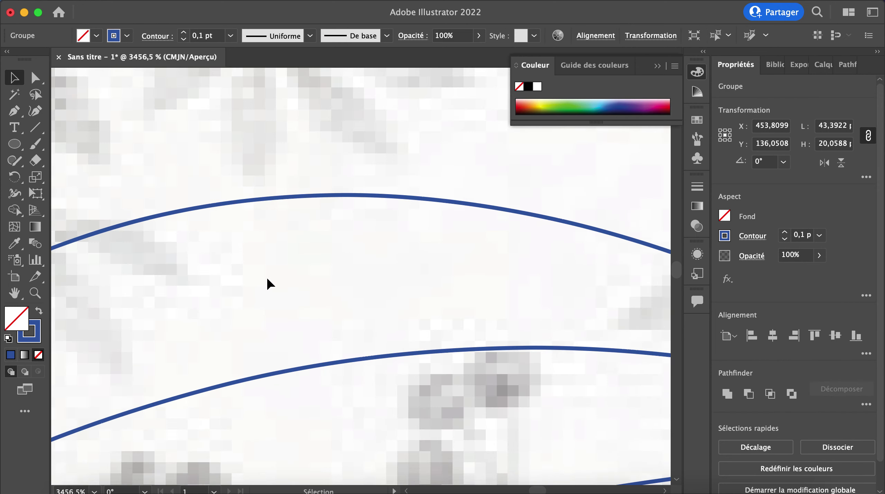
scroll(267, 276, "down", 8)
scroll(267, 277, "down", 3)
scroll(271, 281, "up", 7)
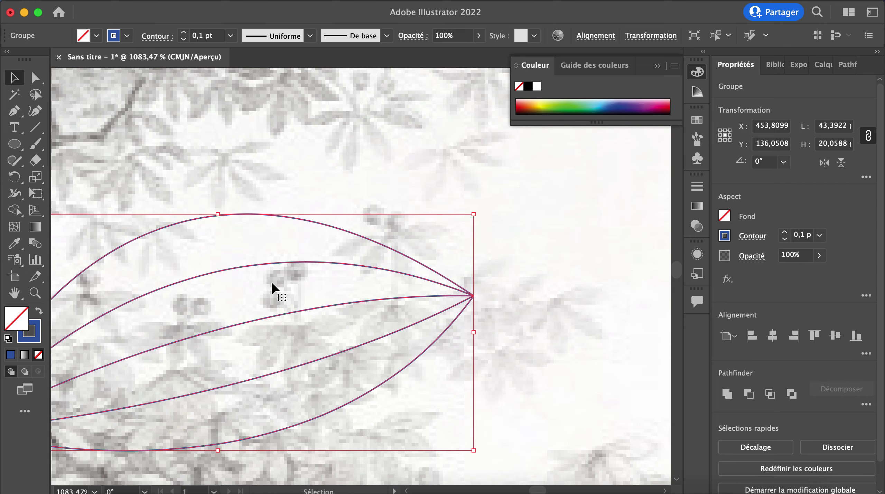
scroll(271, 281, "left", 5)
- Ungroup the expanded leaf so that its curves are separate paths
left_click(625, 303)
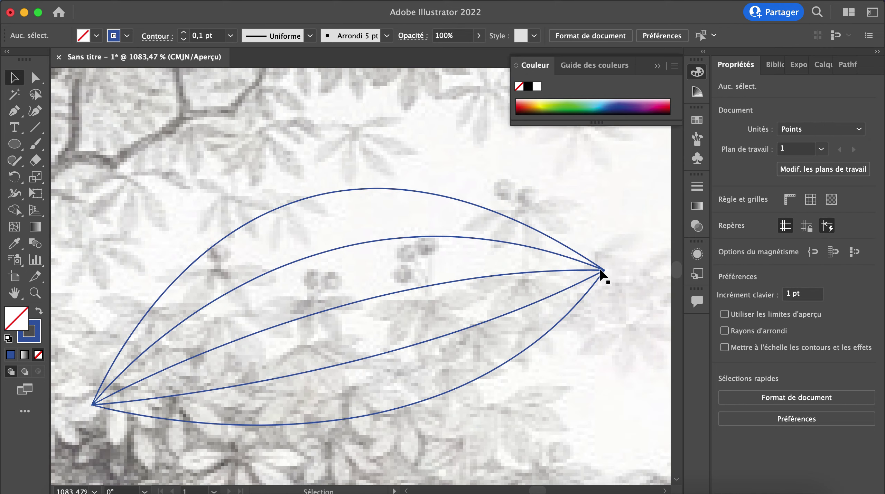
left_click(598, 268)
right_click(598, 268)
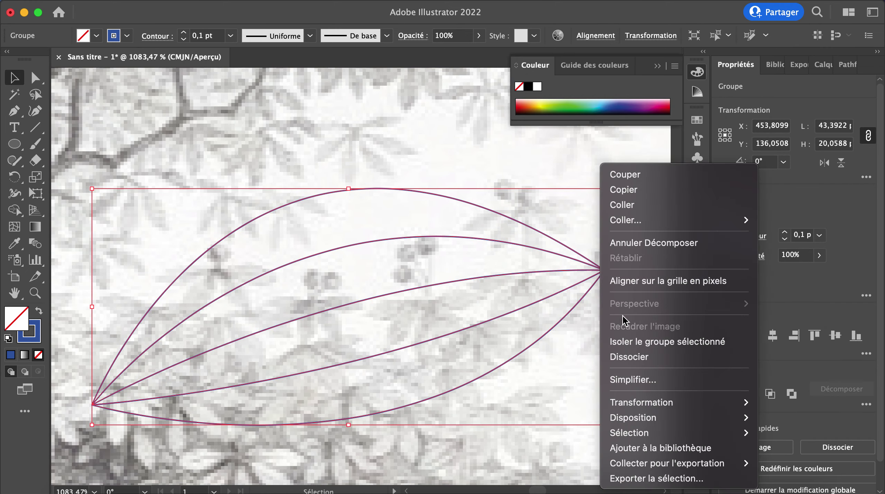
left_click(633, 355)
- Test-move the upper inner vein out of the leaf and undo the move
left_click(609, 290)
left_click(578, 264)
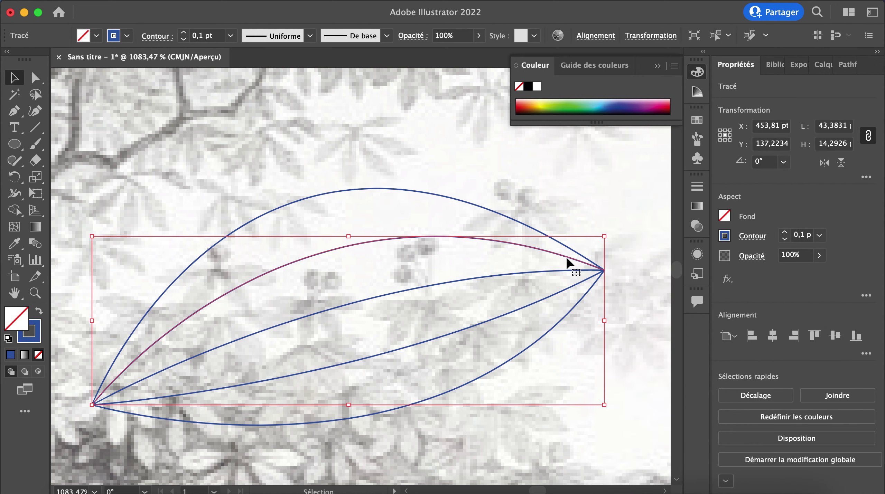
left_click_drag(570, 271, 517, 153)
scroll(517, 153, "down", 5)
scroll(517, 152, "up", 1)
key("super+z")
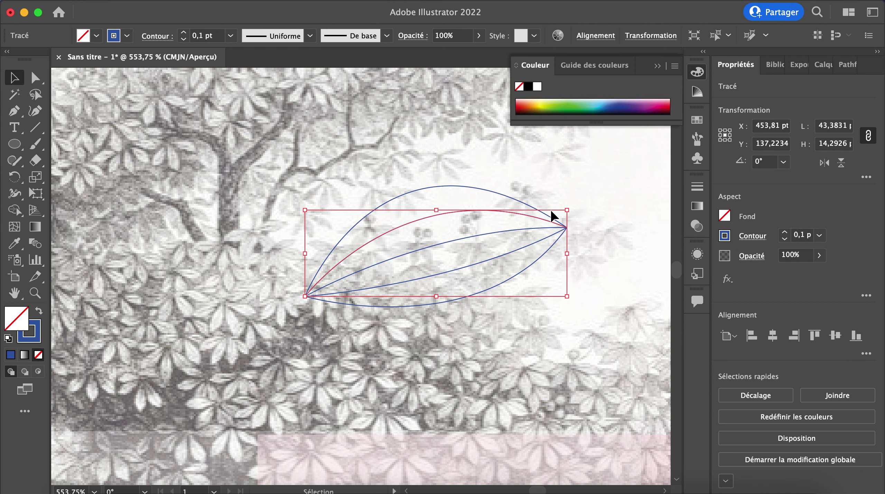
- Expand only the strokes of all the leaf's curves into filled shapes, and select the middle vein to check it
left_click(593, 227)
left_click_drag(386, 173, 496, 322)
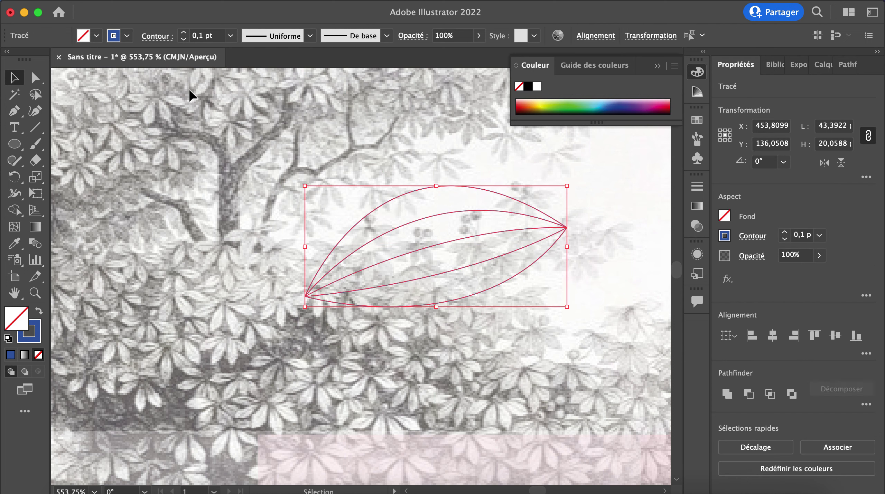
left_click(159, 5)
left_click(208, 169)
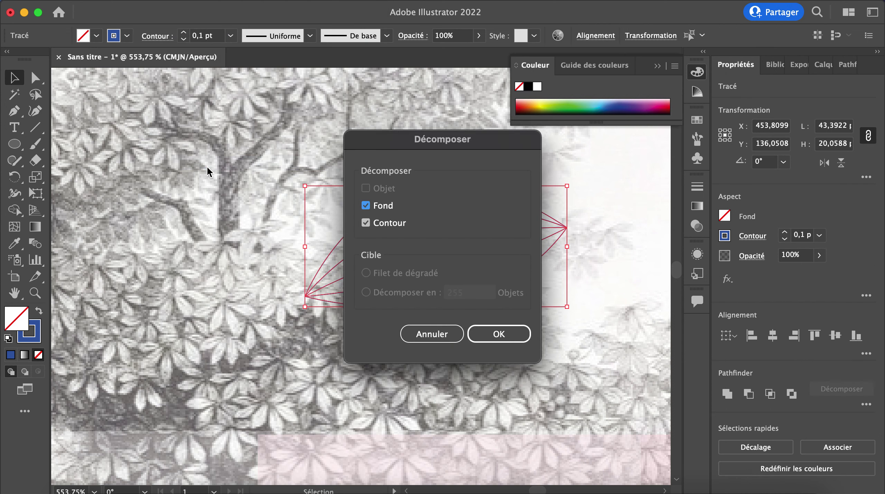
left_click(499, 333)
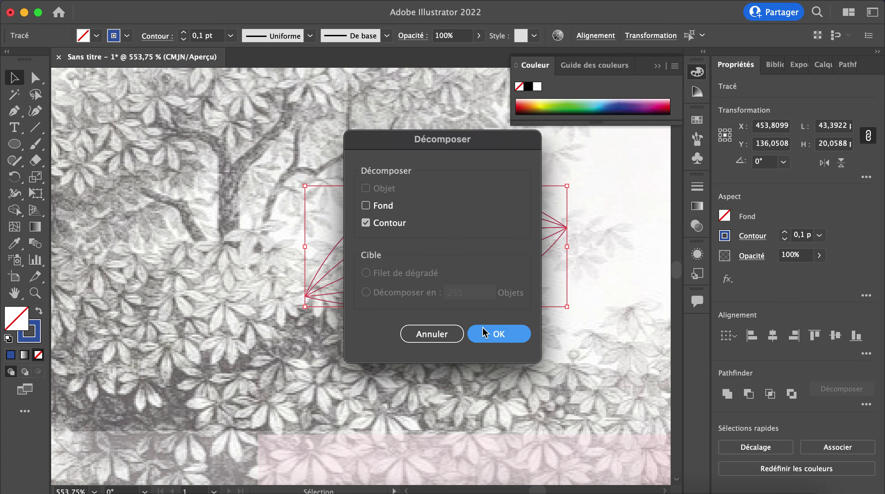
scroll(486, 238, "up", 5)
scroll(409, 223, "up", 5)
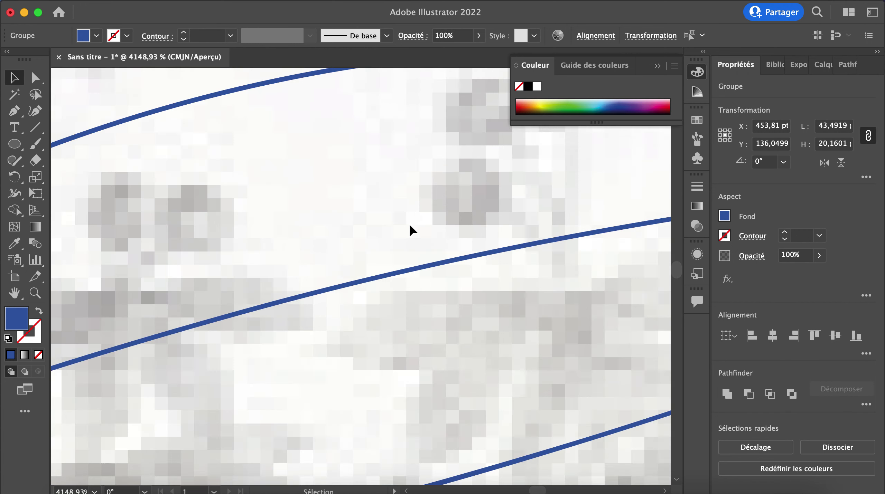
left_click(435, 296)
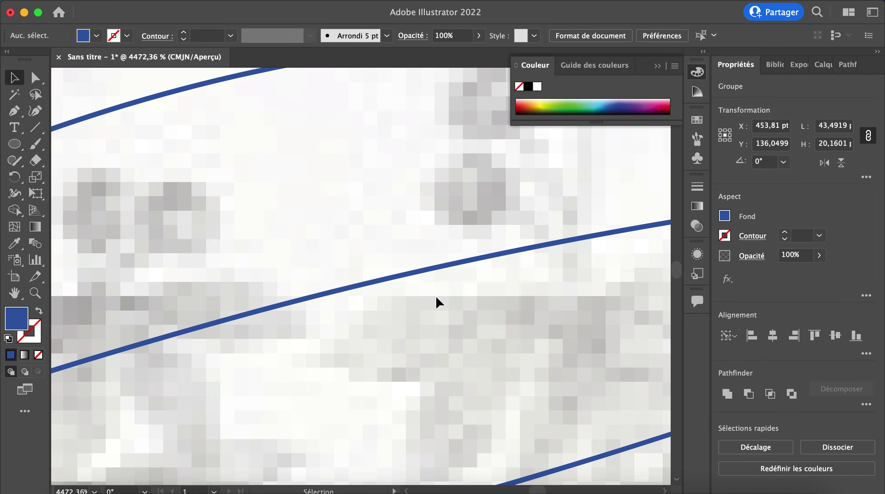
left_click(430, 269)
scroll(430, 270, "down", 5)
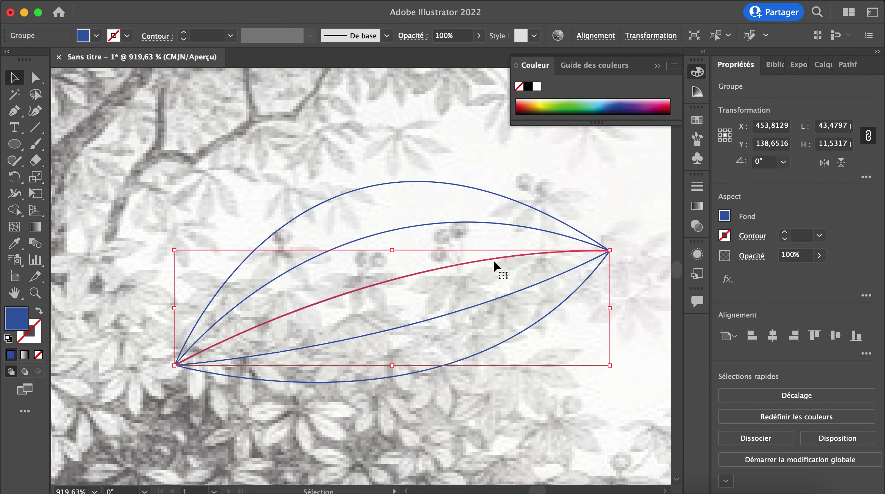
- Select all the expanded curves of the leaf, group them into one object, and deselect it
left_click(254, 197)
scroll(254, 196, "down", 1)
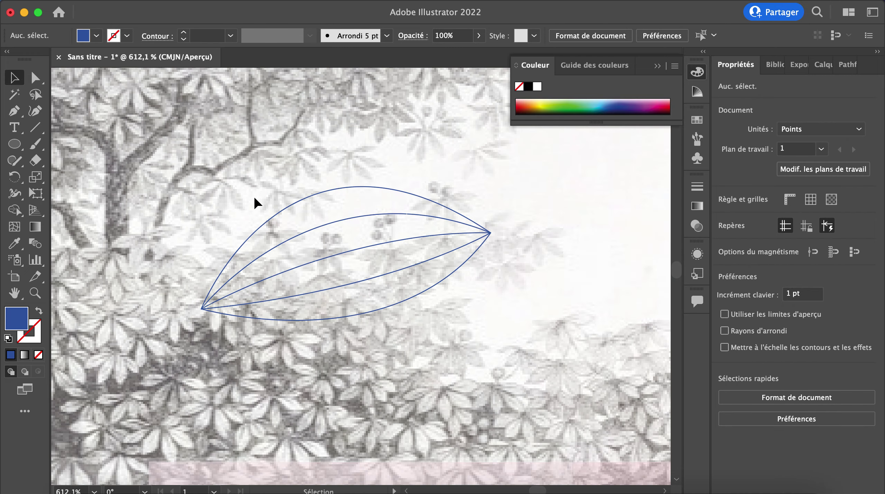
left_click_drag(252, 177, 446, 347)
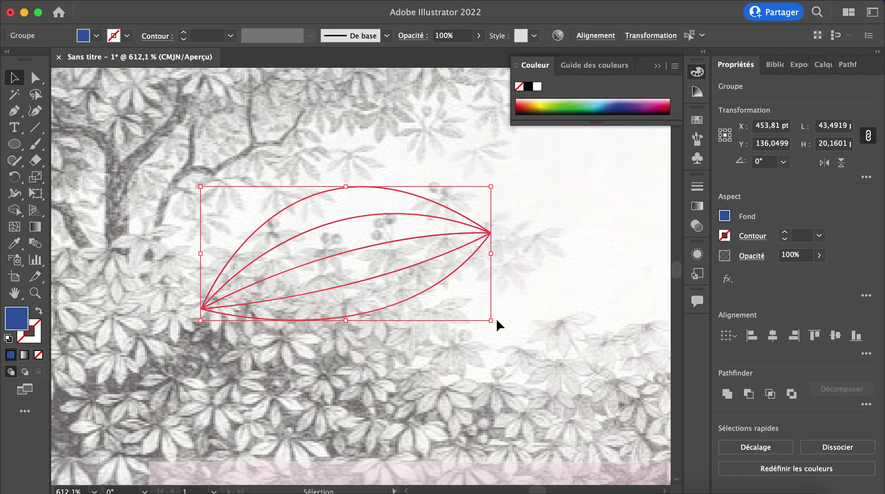
right_click(405, 269)
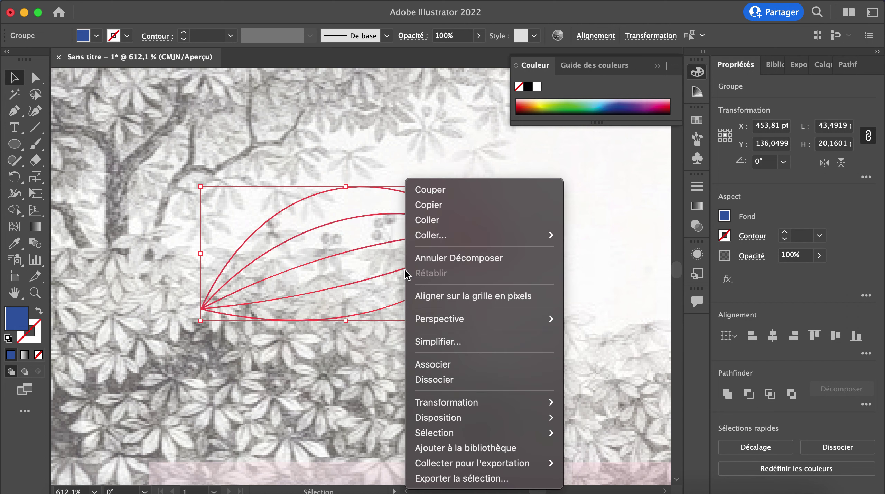
left_click(437, 364)
left_click(523, 298)
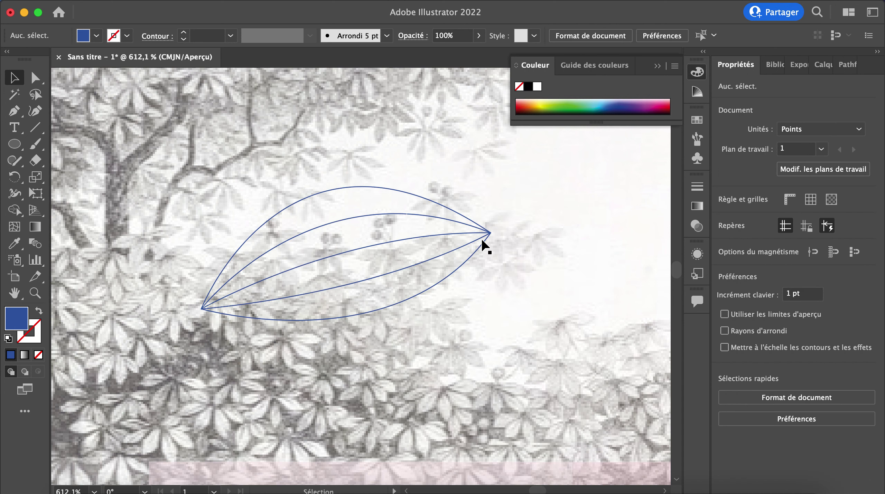
- Move the grouped leaf up and to the right, and scale it down proportionally to about 6.3 × 2.9 pt
left_click_drag(479, 237, 560, 212)
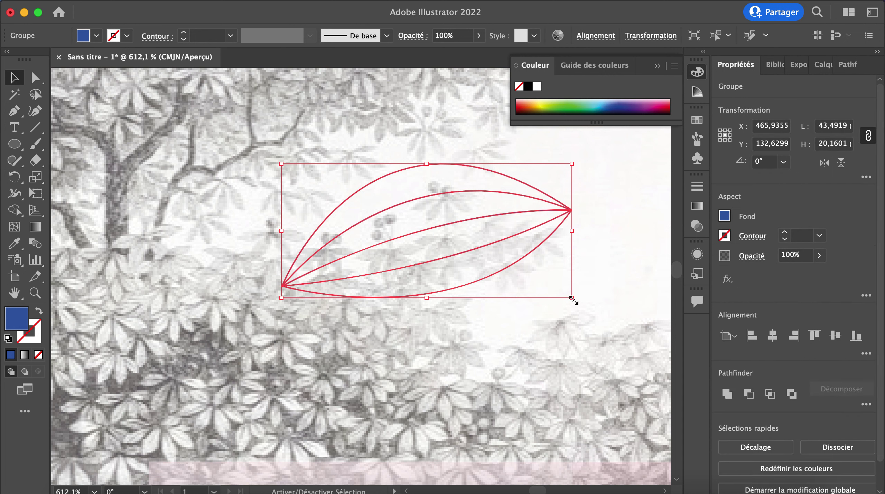
left_click_drag(573, 299, 326, 192)
left_click(358, 189)
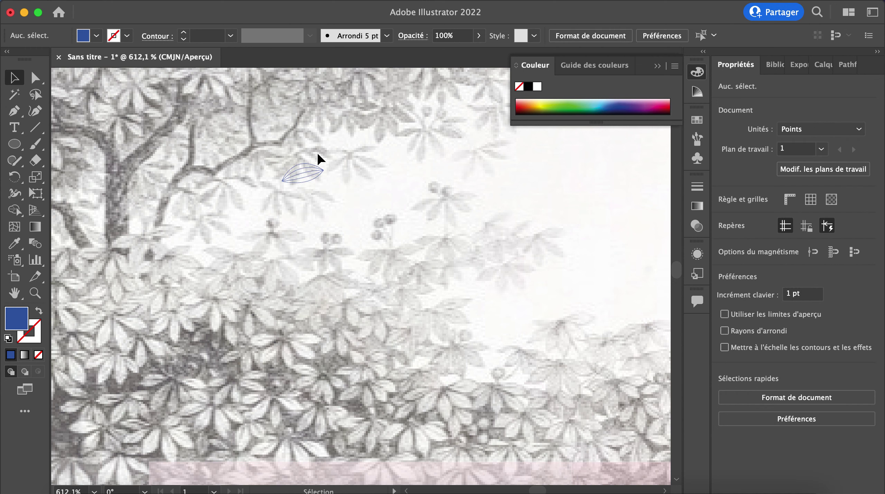
- Examine the reduced leaf both within the whole composition and up close to check how its lines hold at that size
scroll(320, 208, "down", 10)
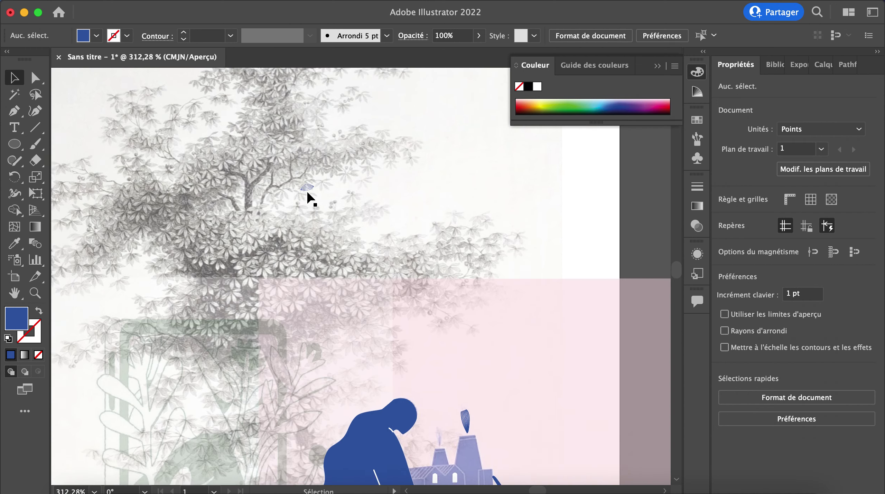
scroll(307, 191, "down", 3)
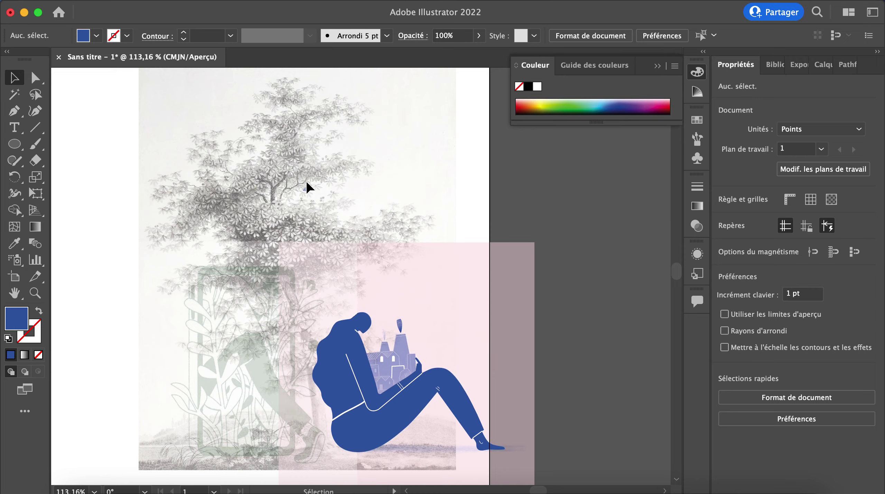
scroll(309, 188, "up", 12)
scroll(310, 188, "down", 2)
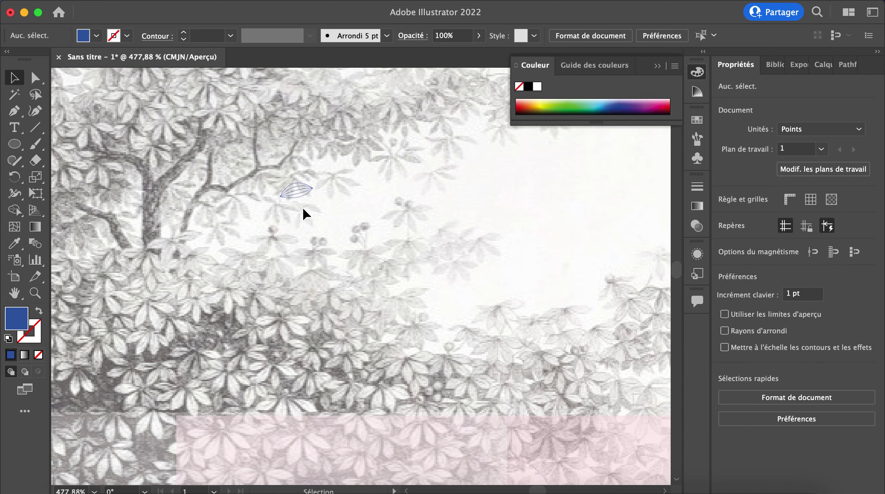
scroll(303, 209, "down", 10)
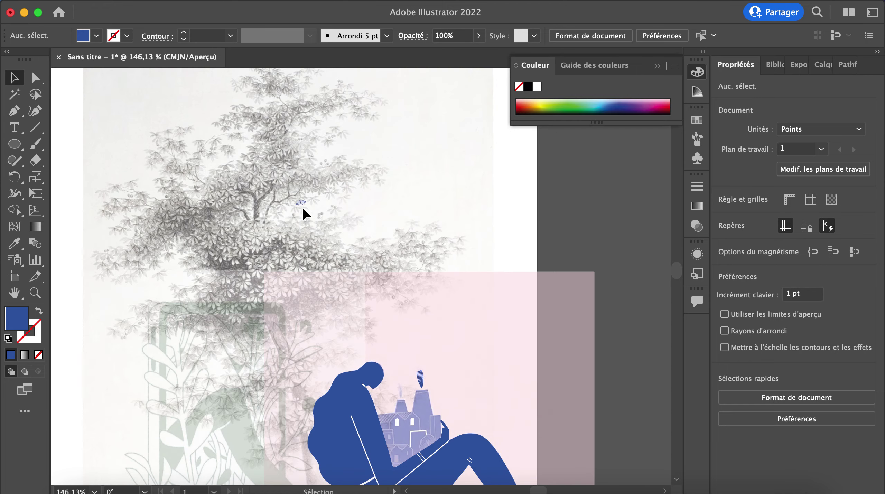
scroll(304, 209, "up", 1)
scroll(301, 208, "up", 8)
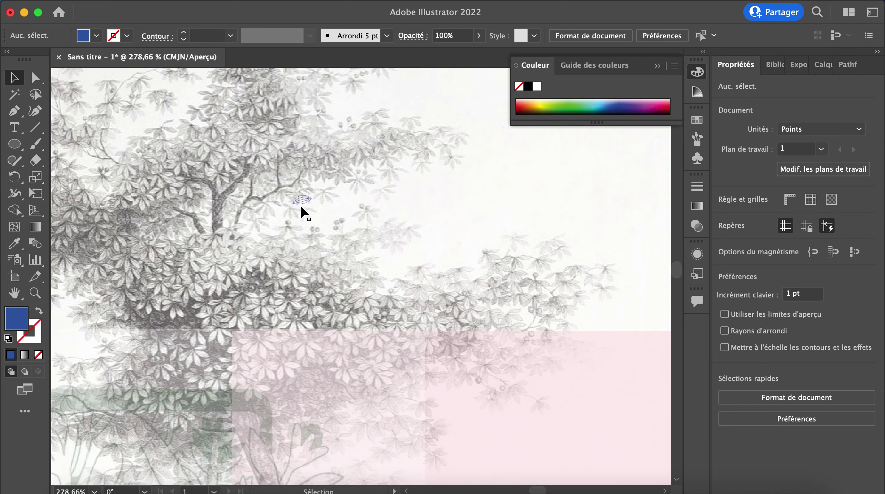
scroll(300, 205, "up", 3)
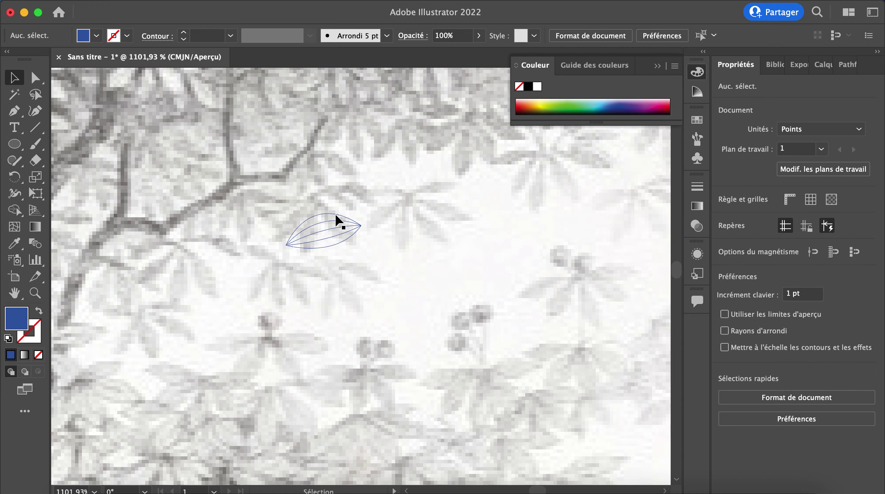
- Enlarge the small leaf proportionally to about 9.6 × 4.4 pt and deselect it
left_click(341, 227)
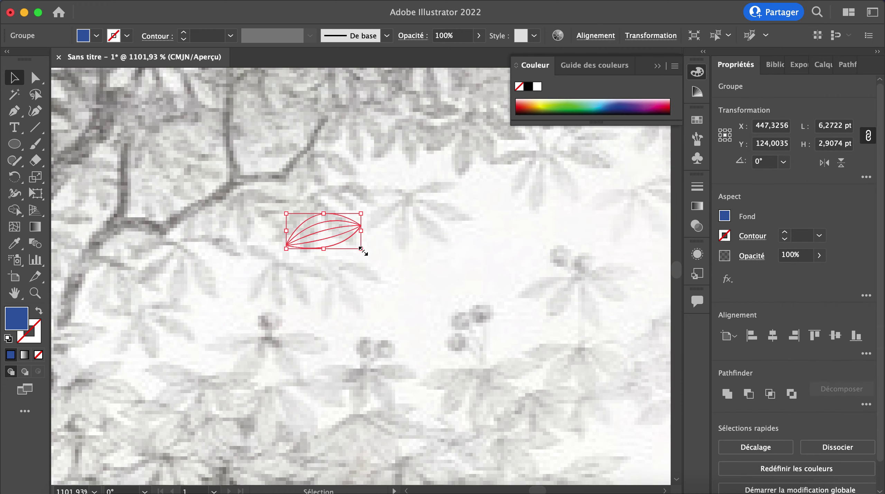
left_click_drag(361, 248, 401, 265)
left_click(448, 265)
- Compare the enlarged leaf with the tree engraving and the full illustration to judge its size and line thickness
scroll(447, 265, "down", 2)
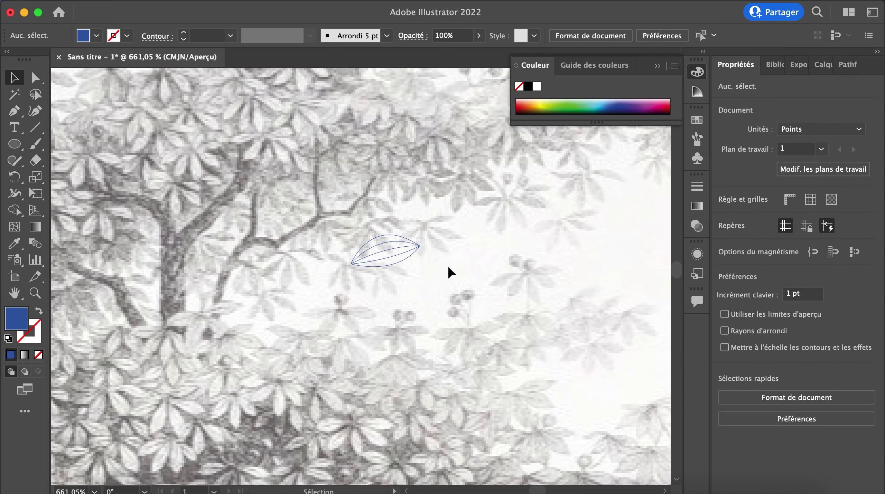
scroll(448, 265, "down", 5)
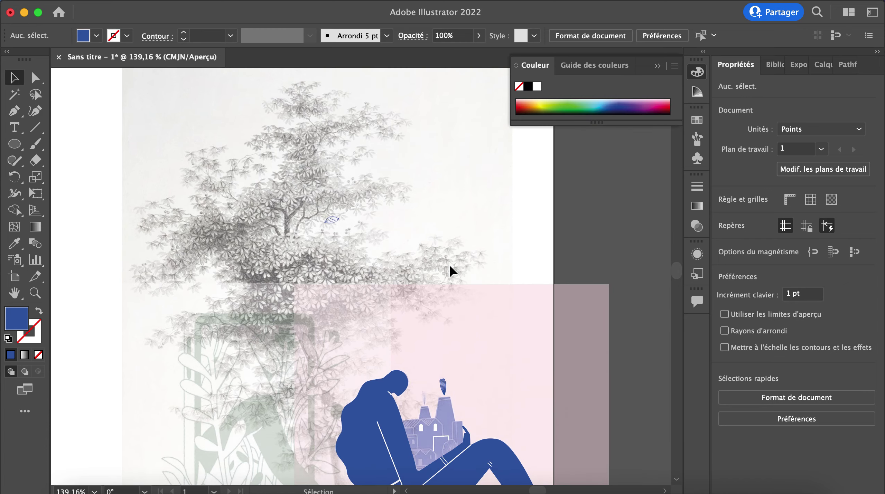
scroll(449, 264, "up", 2)
scroll(377, 228, "up", 2)
scroll(328, 219, "up", 1)
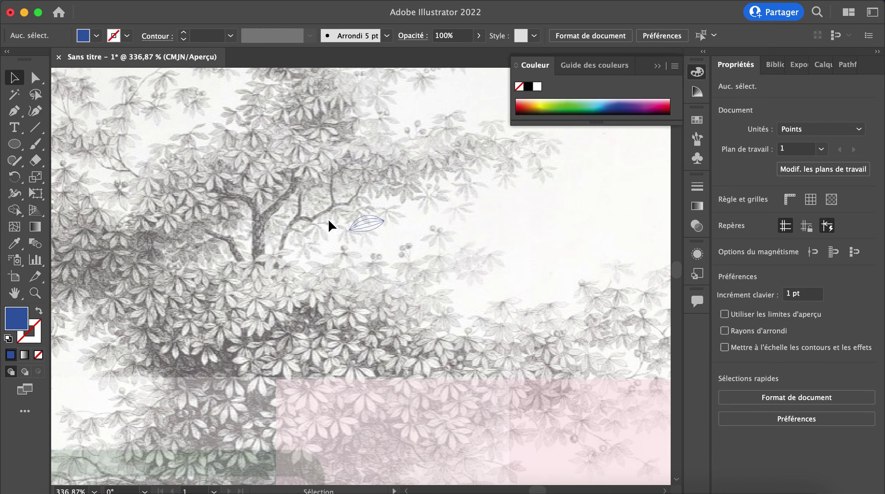
scroll(328, 218, "up", 3)
scroll(412, 220, "down", 1)
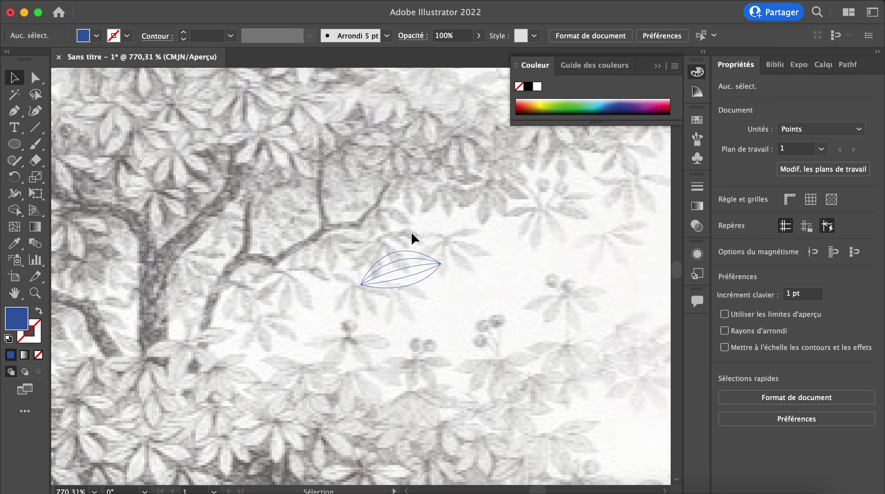
scroll(412, 253, "up", 2)
scroll(411, 252, "down", 5)
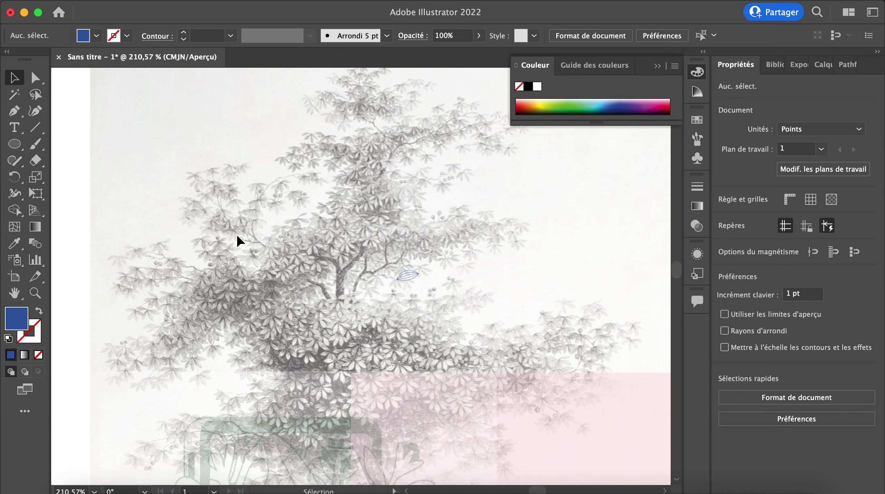
- Select the leaf group and move it to the faint engraved leaves at the tree's upper right edge
left_click(413, 277)
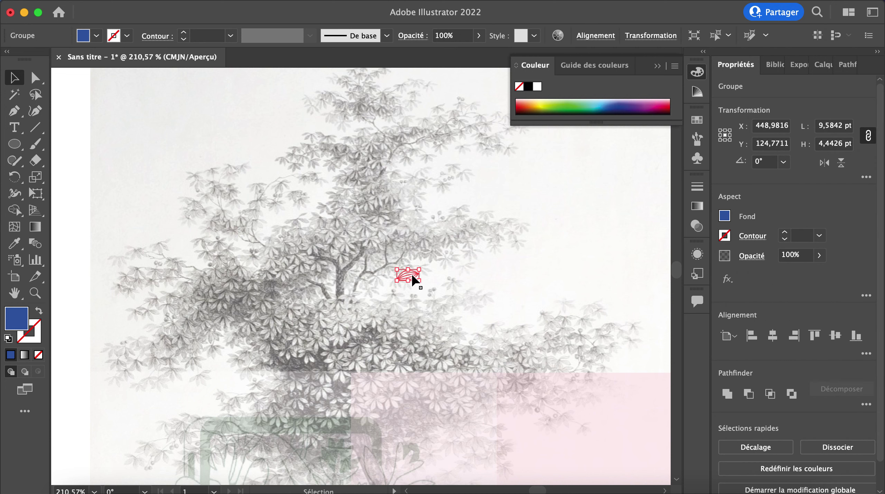
left_click(438, 290)
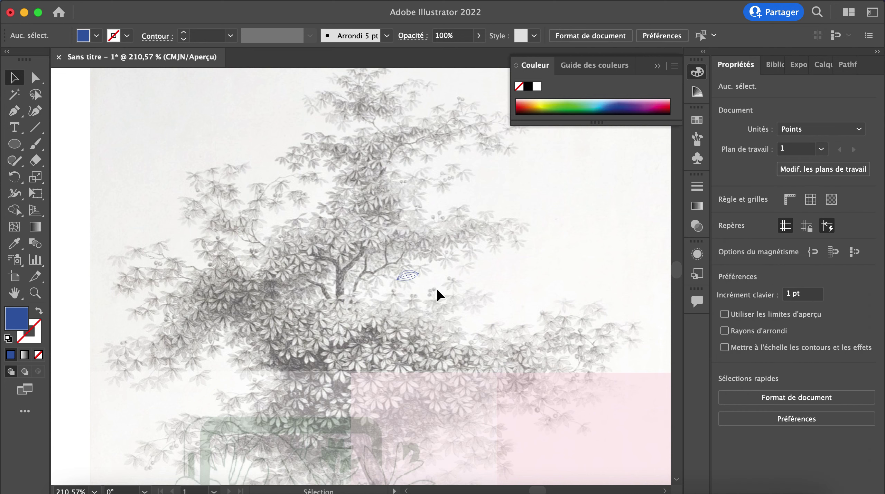
left_click(412, 278)
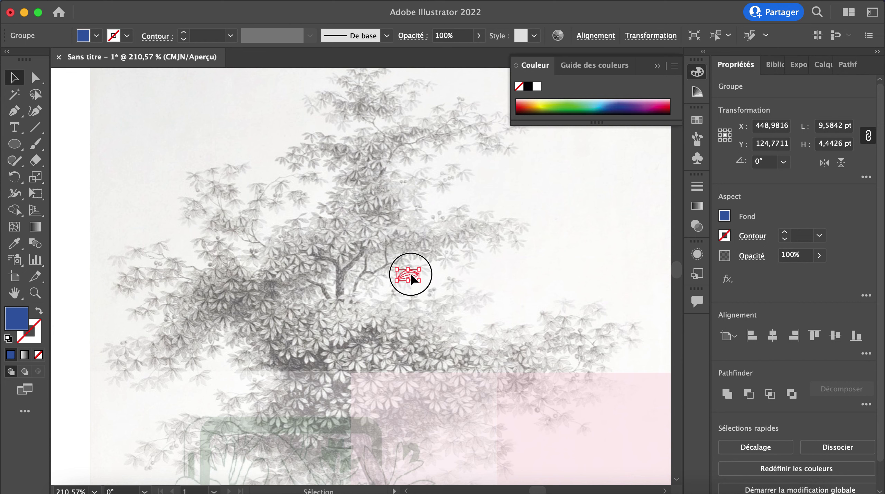
left_click_drag(411, 275, 506, 194)
- Try scaling the leaf down to about 4.4 × 2 pt, check its outline up close, and undo the change
scroll(456, 170, "up", 10)
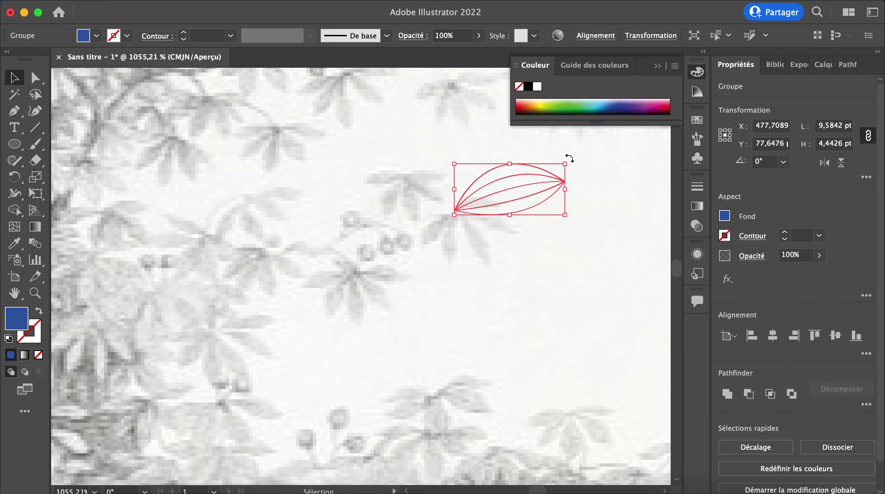
left_click_drag(565, 163, 505, 191)
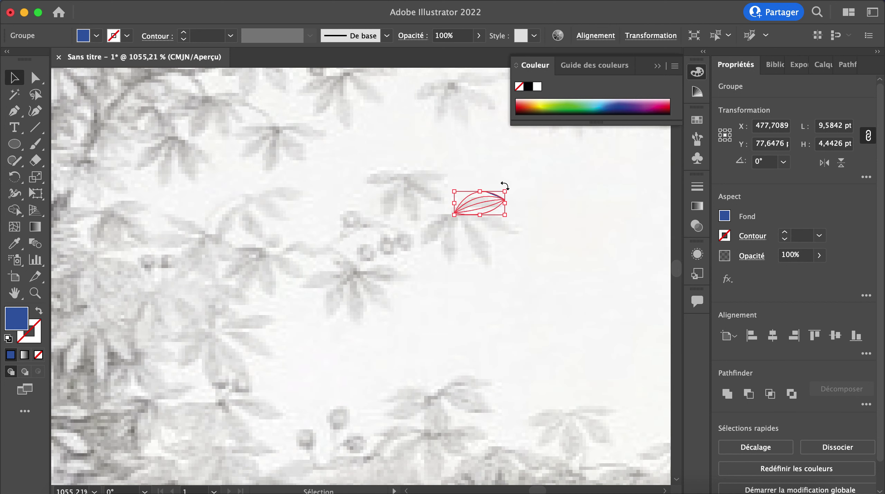
left_click(514, 222)
left_click(488, 200)
scroll(490, 201, "up", 10)
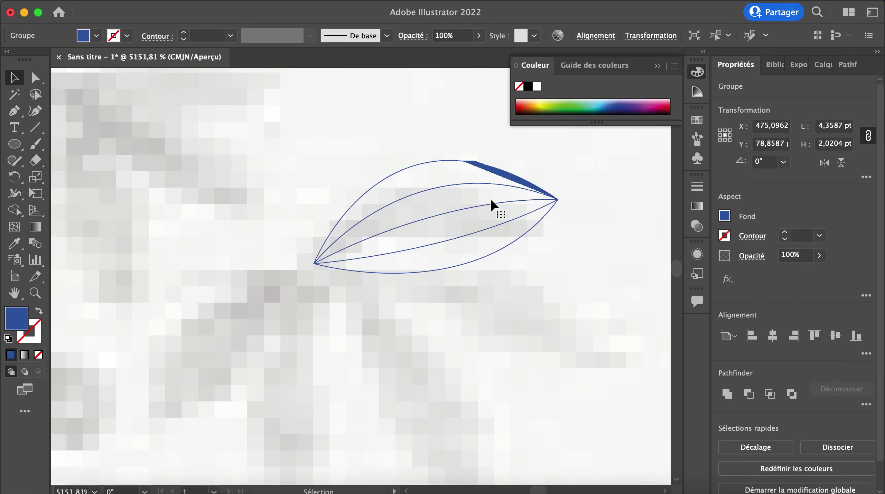
left_click(573, 219)
left_click(520, 200)
scroll(520, 201, "down", 6)
key("super+z")
key("super+z")
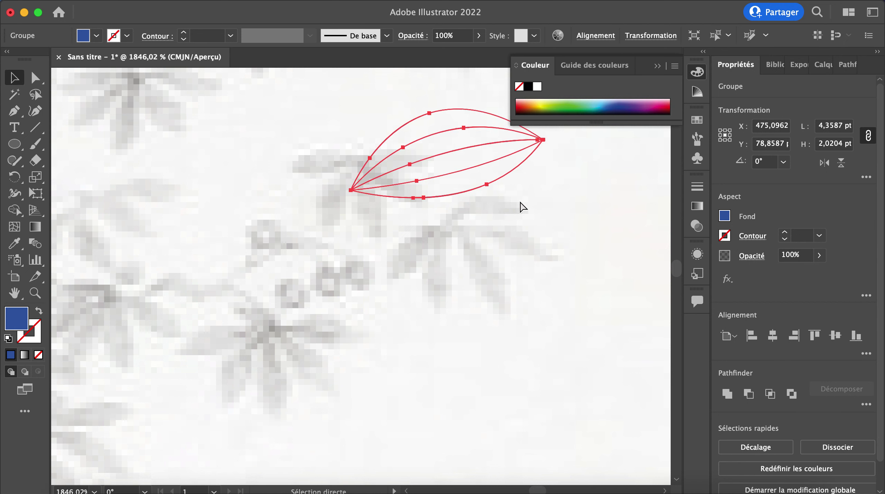
- Scale the leaf down to about 3.6 × 1.7 pt and place it on the uppermost leaflet of the engraved cluster
left_click_drag(544, 198, 490, 198)
left_click(536, 219)
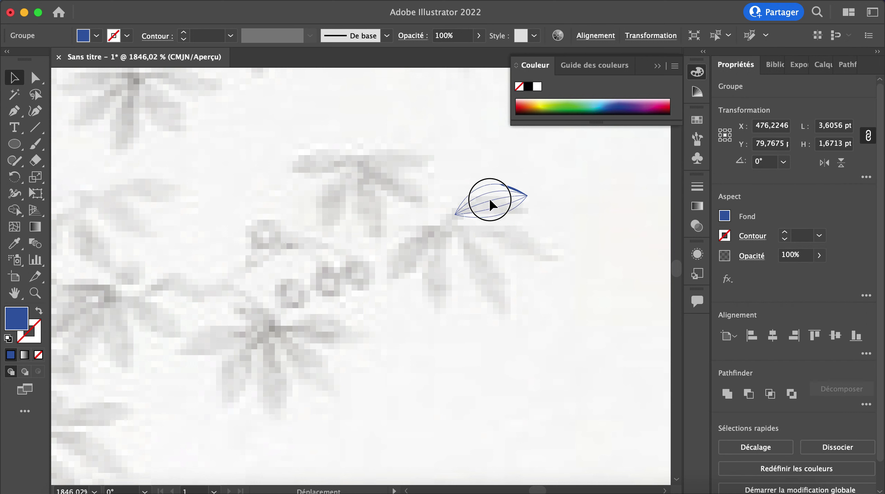
left_click(558, 222)
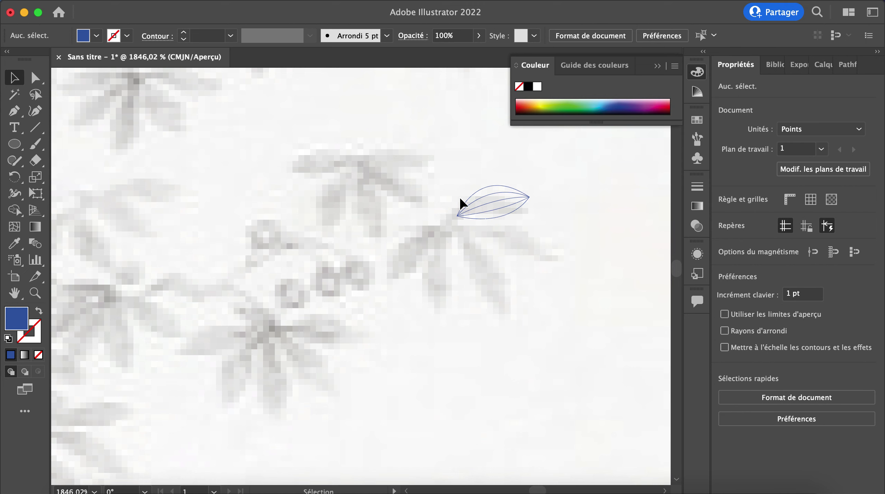
scroll(459, 197, "up", 3)
- Duplicate the leaf repeatedly to scatter seven leaves over the engraved foliage, and deselect them
left_click(541, 216)
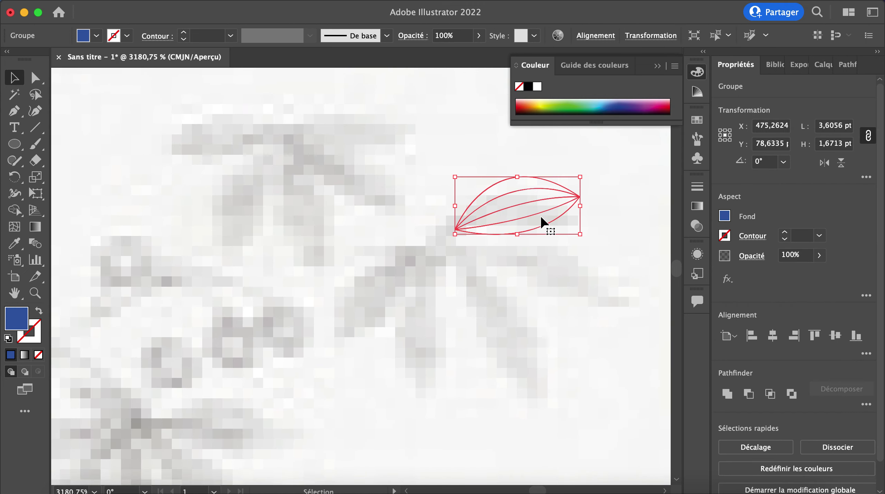
left_click_drag(539, 202, 276, 367, "alt")
left_click(471, 343)
left_click_drag(387, 310, 332, 397, "alt")
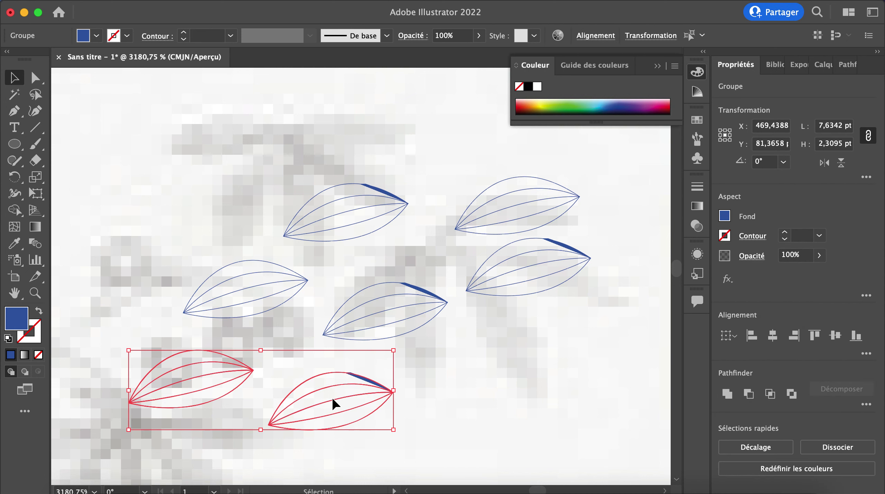
left_click(467, 359)
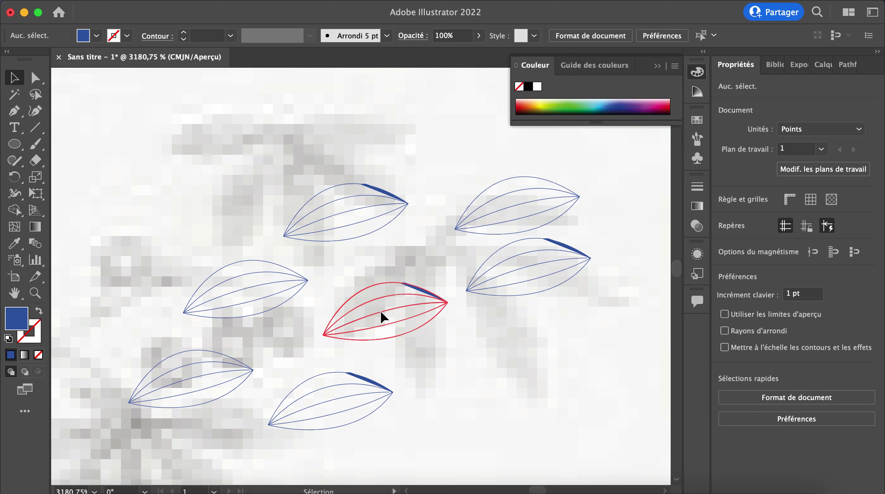
- Copy the central leaf to the gap at its lower right, and shift the central leaf slightly upward
left_click_drag(380, 311, 508, 346)
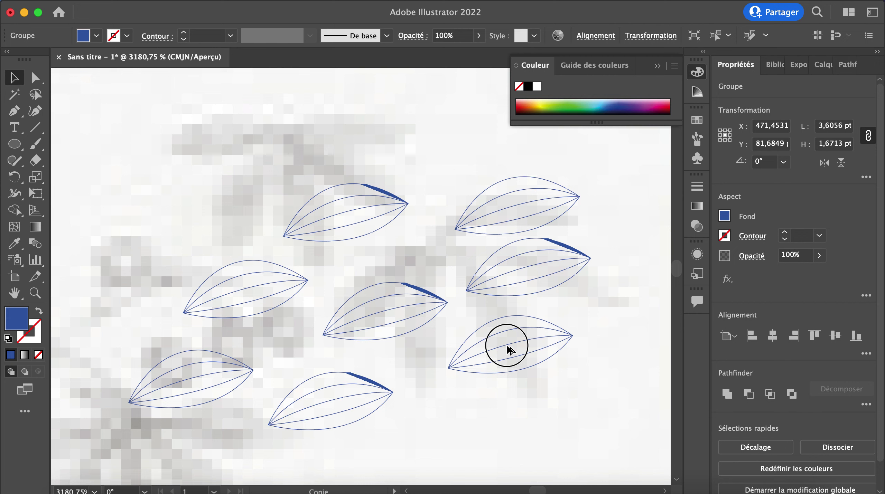
left_click_drag(507, 346, 385, 293, "alt")
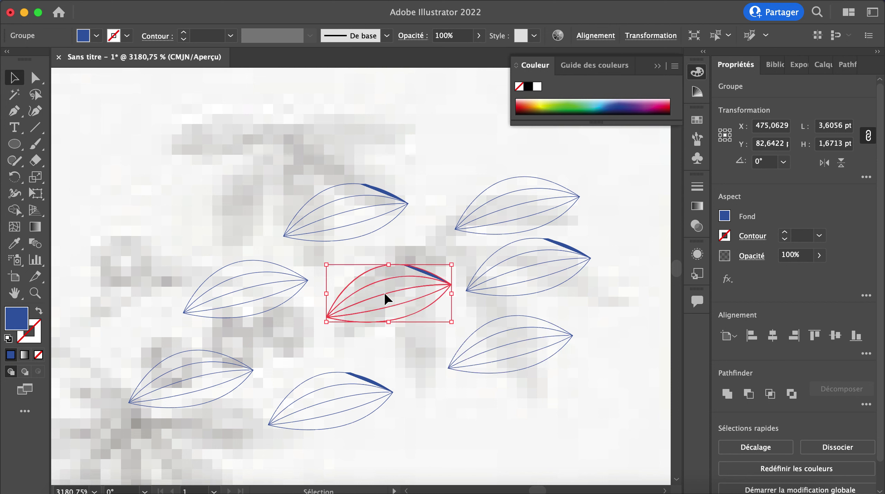
left_click(615, 294)
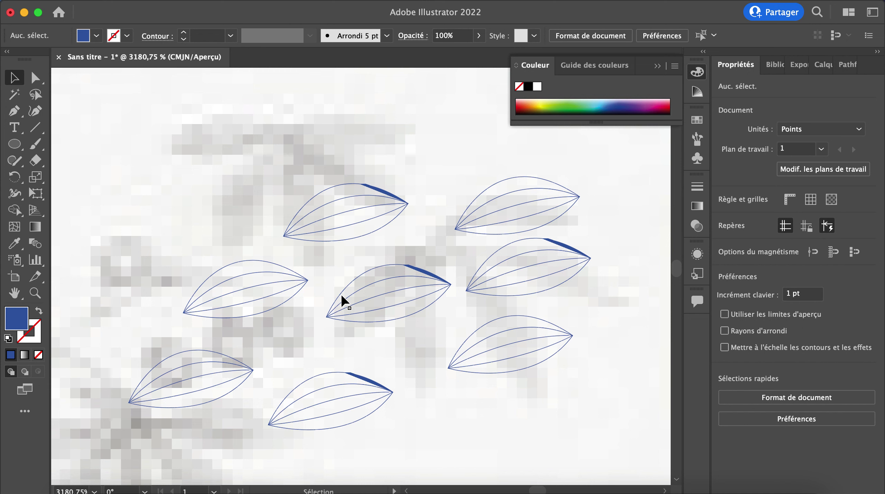
- Move the uppermost leaf onto the engraved cluster nearer the trunk and add a copy below it rotated to about 295.8°
scroll(383, 310, "down", 5)
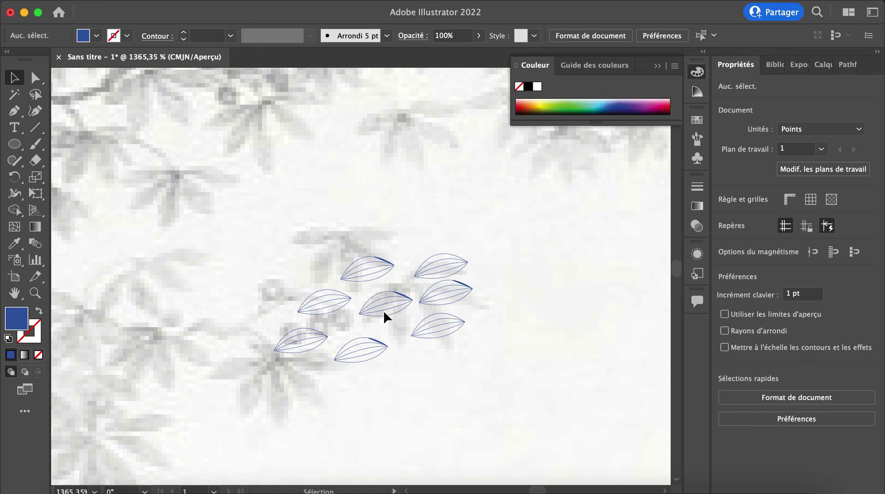
scroll(237, 284, "left", 5)
left_click(448, 256)
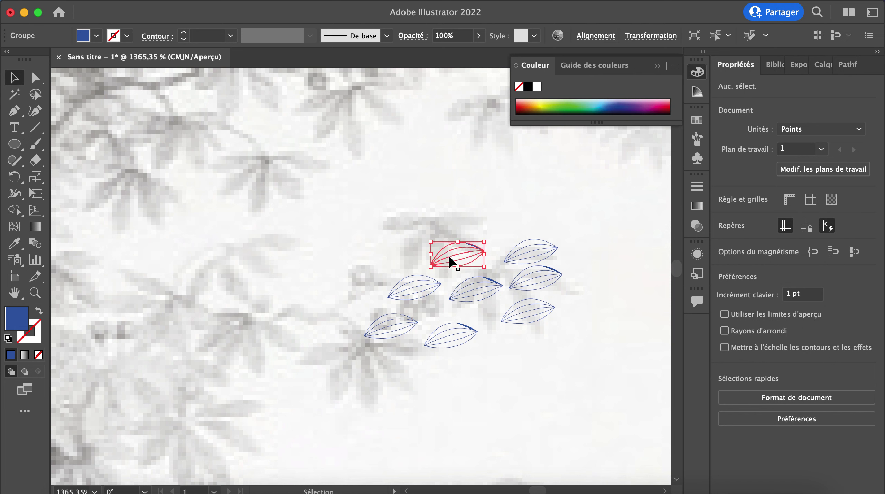
left_click_drag(340, 188, 326, 213)
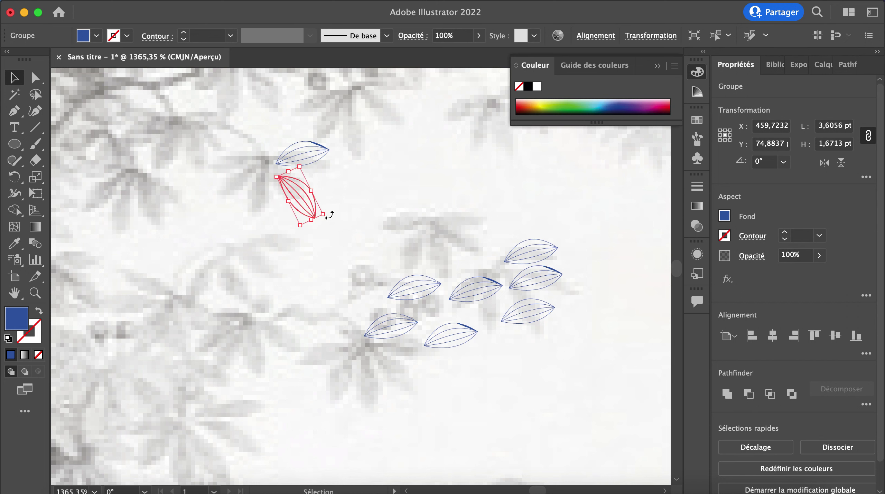
- Reflect the rotated copy across the vertical axis, rotate it to about 352.9°, and set it against the first leaf's base
right_click(305, 202)
mouse_move(372, 416)
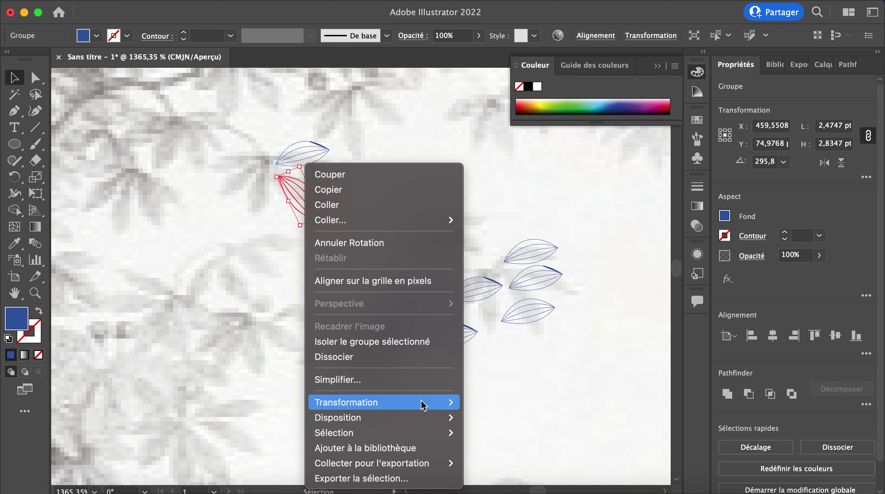
mouse_move(419, 403)
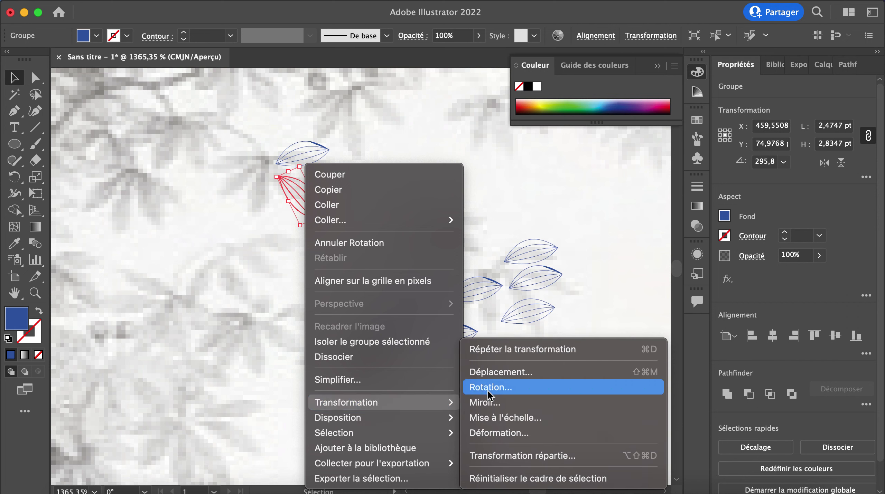
left_click(491, 403)
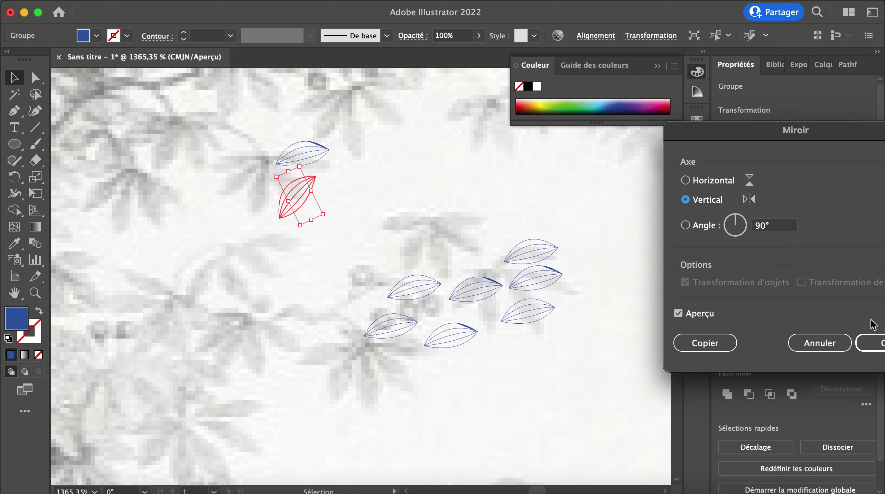
left_click(870, 342)
left_click_drag(299, 235, 368, 171)
left_click_drag(305, 190, 308, 175)
left_click(356, 167)
- Try repositioning the mirrored leaf beneath the first leaf of the engraved cluster
scroll(357, 167, "down", 1)
scroll(356, 166, "down", 1)
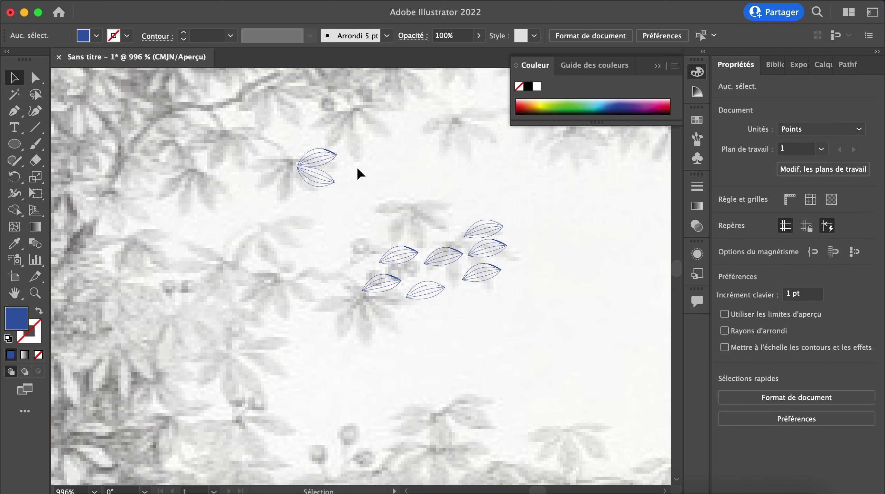
scroll(357, 167, "up", 5)
scroll(357, 167, "left", 3)
scroll(357, 167, "up", 2)
scroll(357, 167, "up", 1)
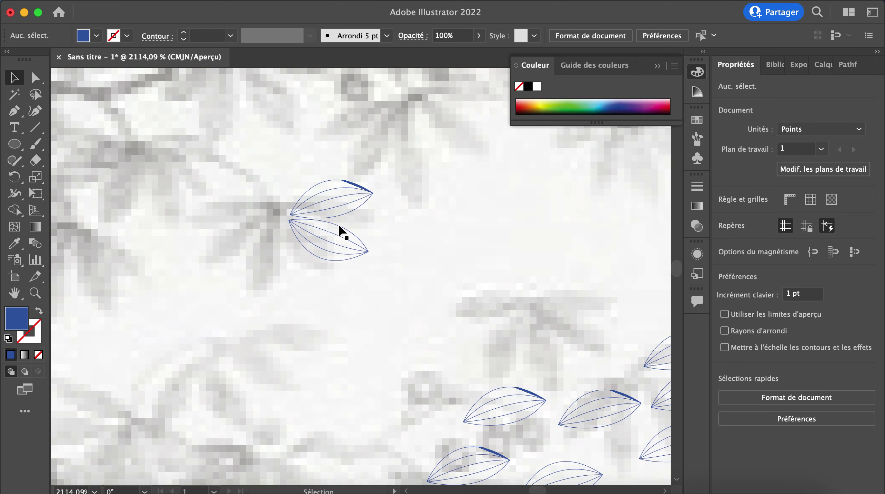
left_click(337, 236)
scroll(419, 245, "down", 4)
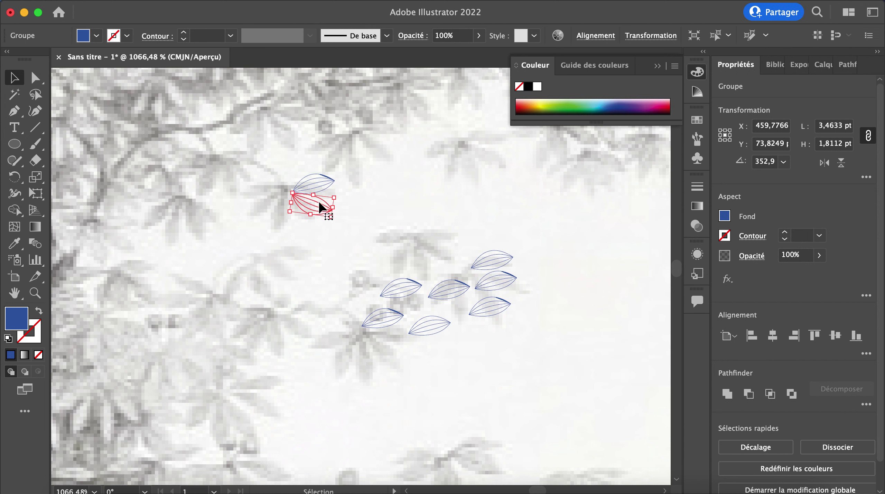
left_click(319, 184)
left_click(321, 207)
key("super+z")
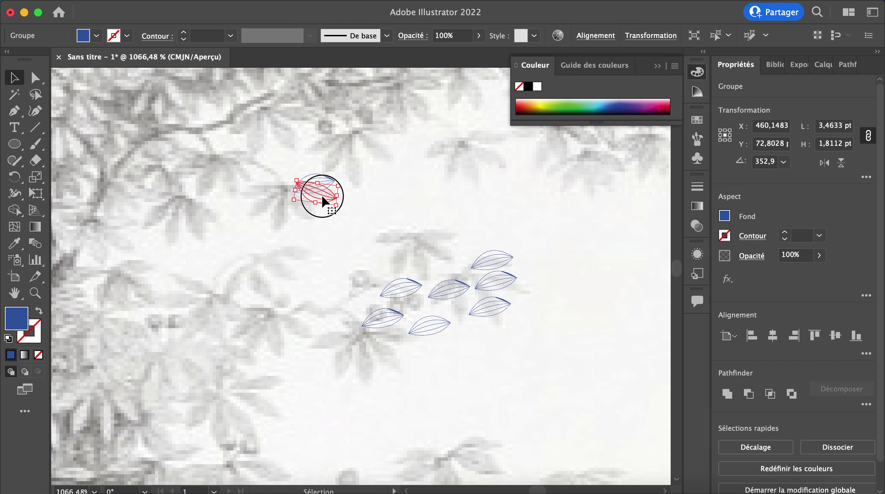
left_click_drag(320, 198, 317, 213)
key("super+z")
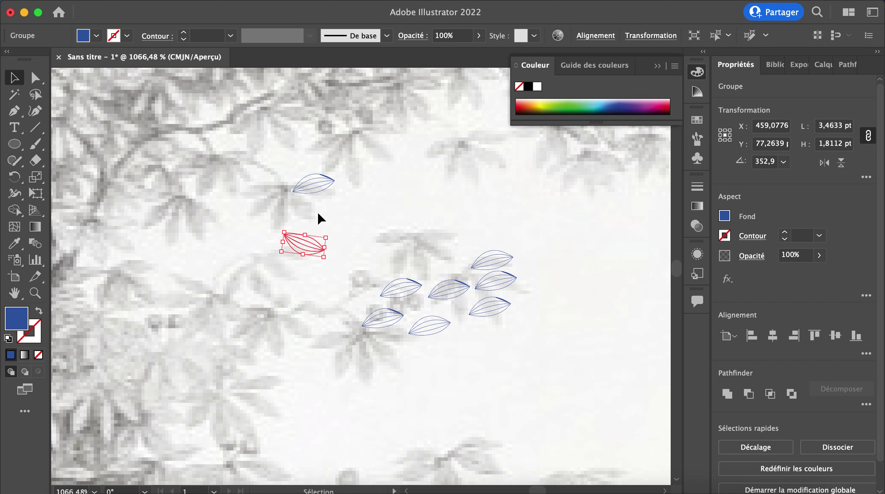
- Try duplicating the mirrored leaf in a short column beside the cluster, and delete the extra copies
left_click_drag(311, 245, 373, 214)
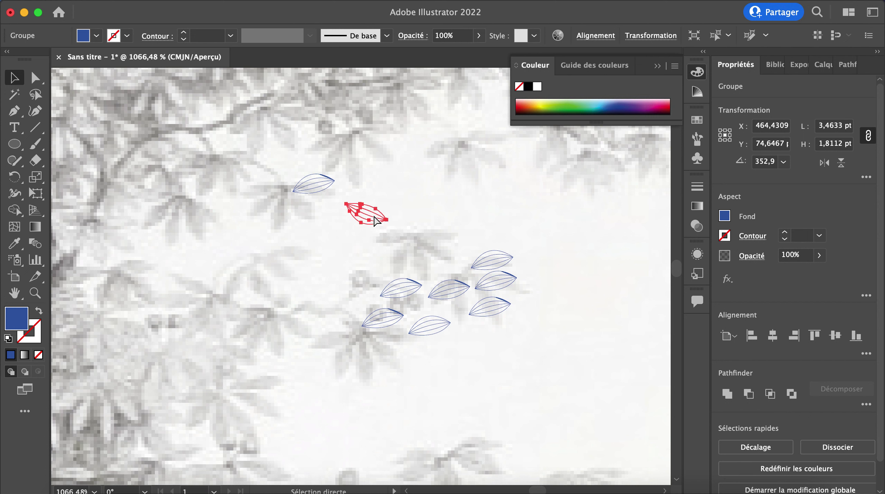
key("super+v")
left_click_drag(357, 270, 354, 236)
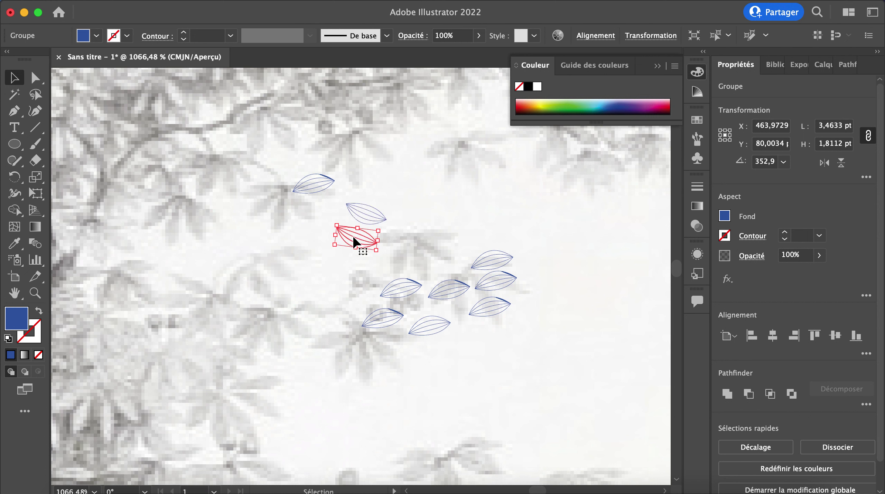
key("super+d")
left_click_drag(355, 195, 343, 213)
key("super+d")
left_click(377, 254)
key("Delete")
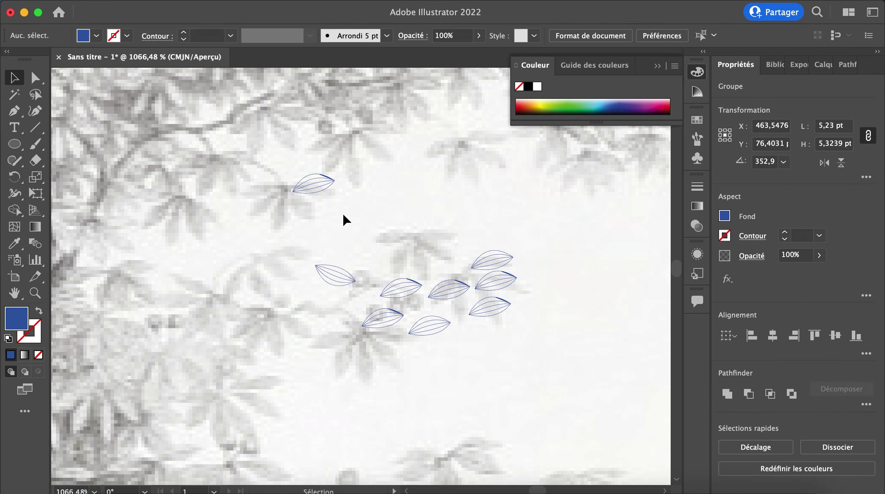
- Try fanning the mirrored leaf on the cluster by placing it below the first leaf and adding a copy rotated to about 311.2°
left_click_drag(331, 267, 250, 200)
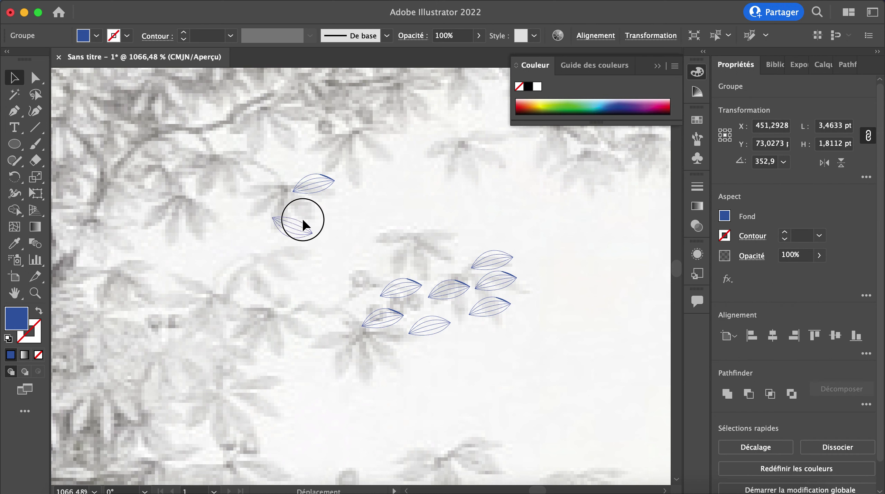
left_click_drag(303, 220, 316, 221)
key("a")
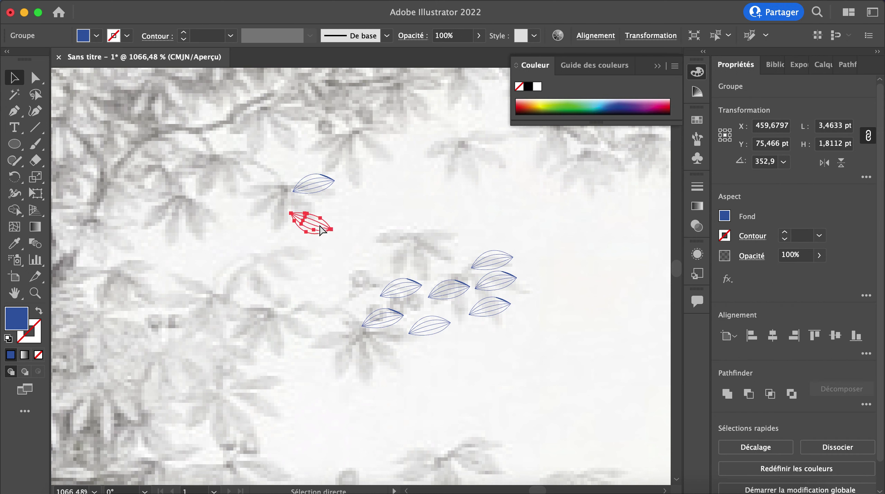
key("super+v")
left_click_drag(358, 269, 294, 247)
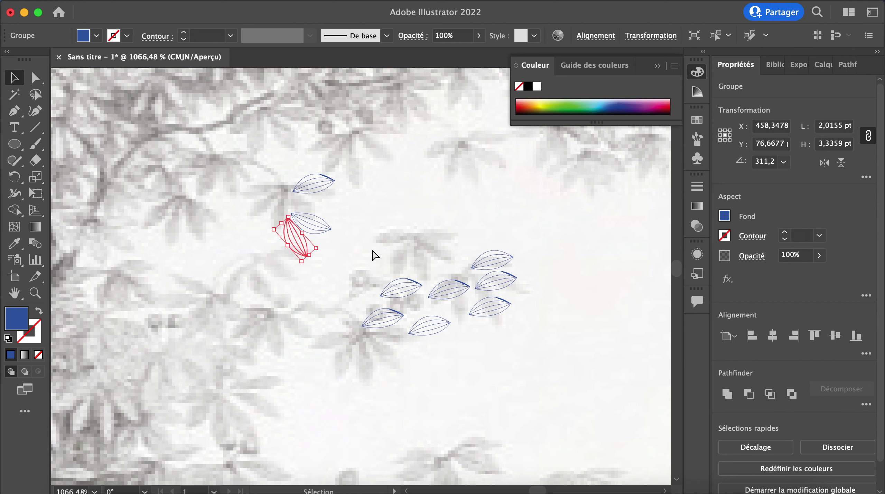
- Try adding another steeply angled leaf to the fan and adjusting the middle leaf's position between its neighbours
key("a")
key("super+c")
key("super+v")
left_click_drag(360, 280, 290, 253)
key("super+d")
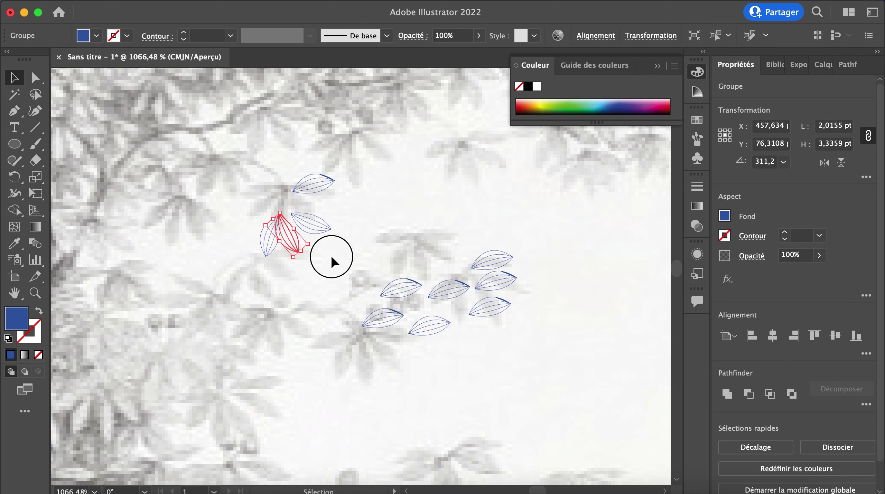
left_click(330, 255)
left_click(290, 243)
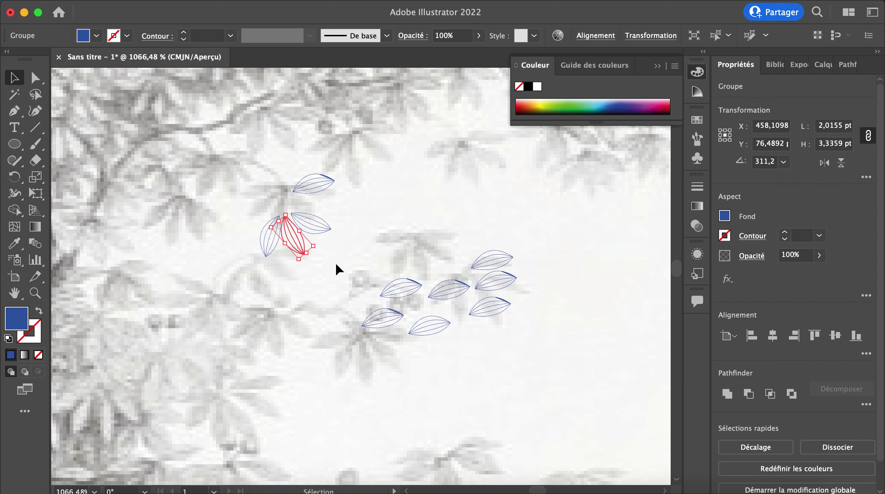
- Remove the trial fan and stack three copies of the mirrored leaf in a vertical column below the cluster, toward the trunk
mouse_move(335, 264)
left_mouse_down()
mouse_move(276, 235)
mouse_move(310, 222)
mouse_move(236, 234)
mouse_move(235, 282)
left_mouse_up()
key("Delete")
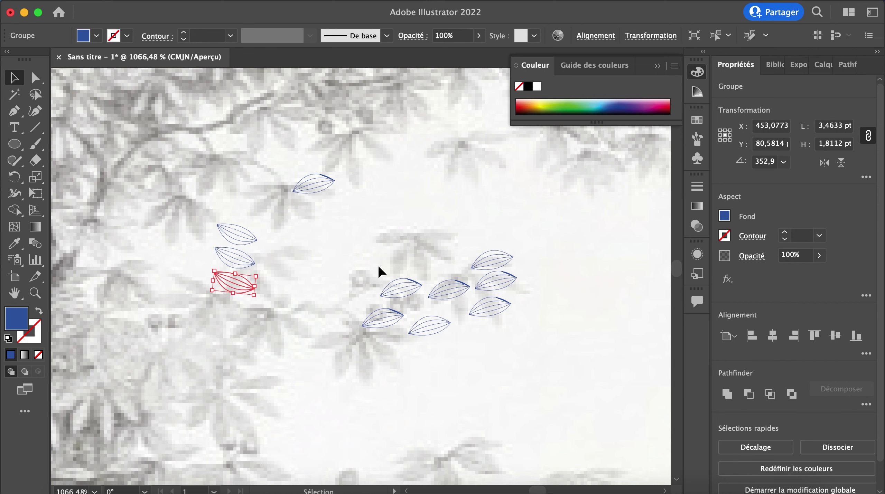
scroll(256, 282, "down", 3)
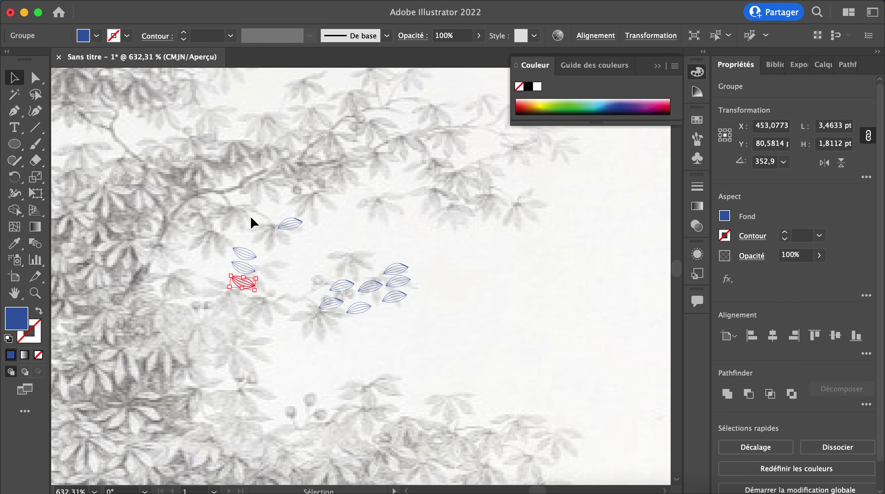
scroll(243, 330, "up", 2)
scroll(243, 330, "down", 2)
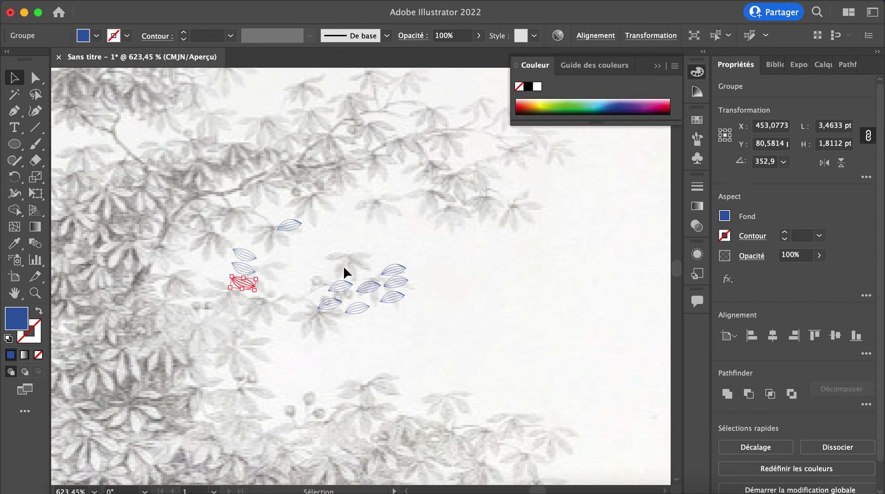
- Repeat the last duplication to extend the mirrored leaves into a long vertical column down the foliage, and deselect them
key("super+d")
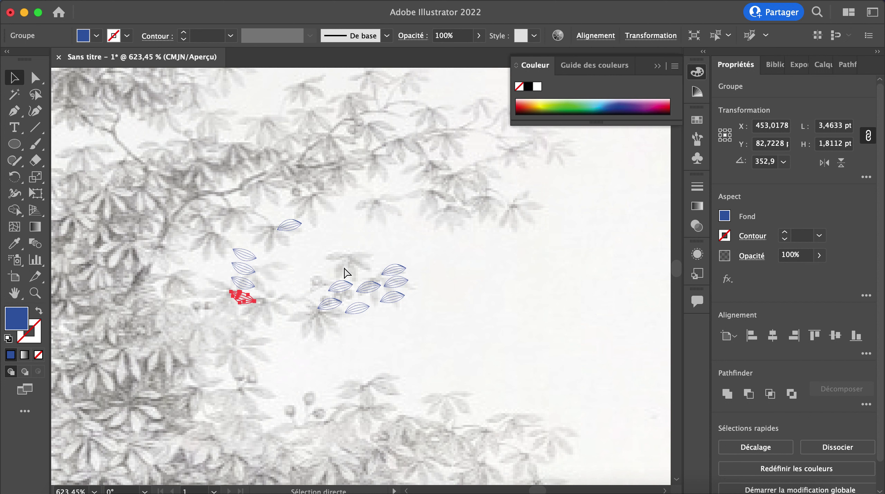
key("super+d")
key("super+d")
key("super+d")
key("super+d")
key("super+d")
key("super+d")
key("super+d")
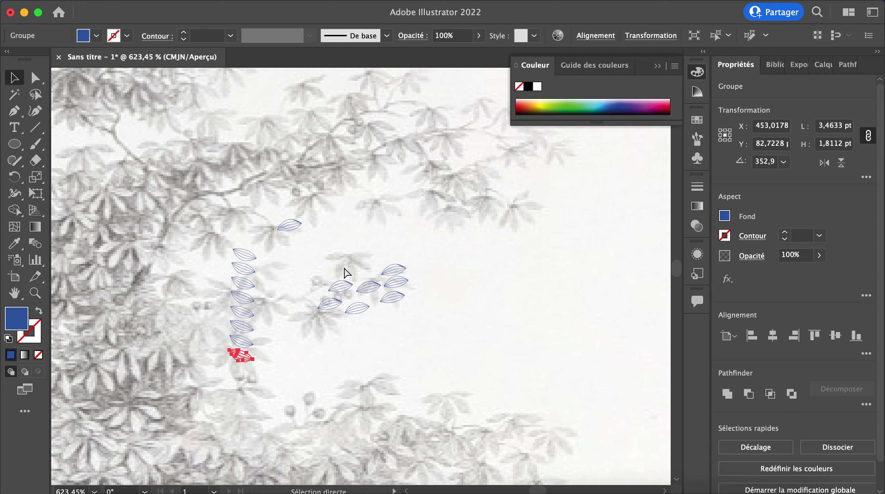
key("super+d")
key("super+d")
key("super+d")
key("super+d")
key("super+d")
key("super+d")
key("super+d")
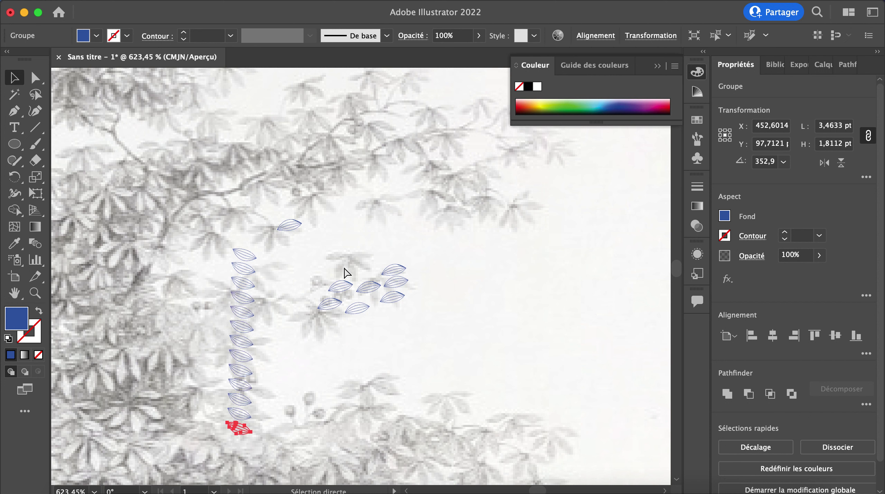
key("super+d")
key("super+d")
key("super+d")
key("super+d")
key("super+d")
key("super+d")
key("super+d")
key("super+d")
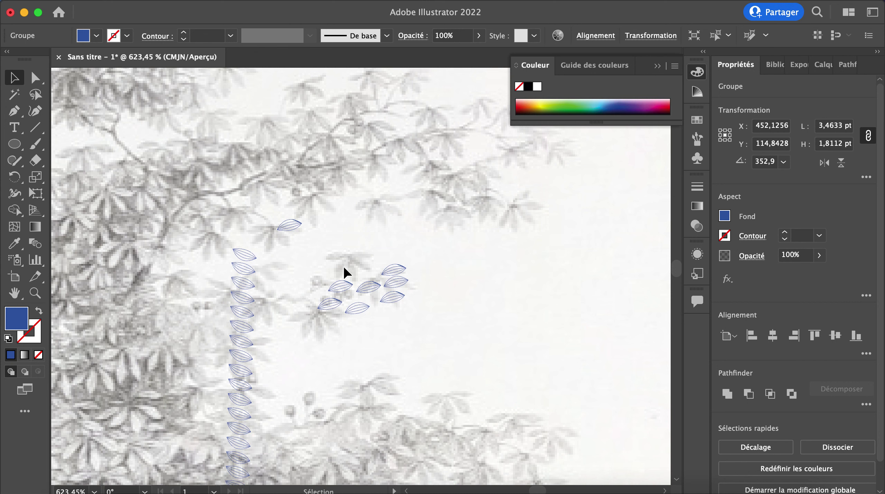
scroll(342, 265, "down", 3)
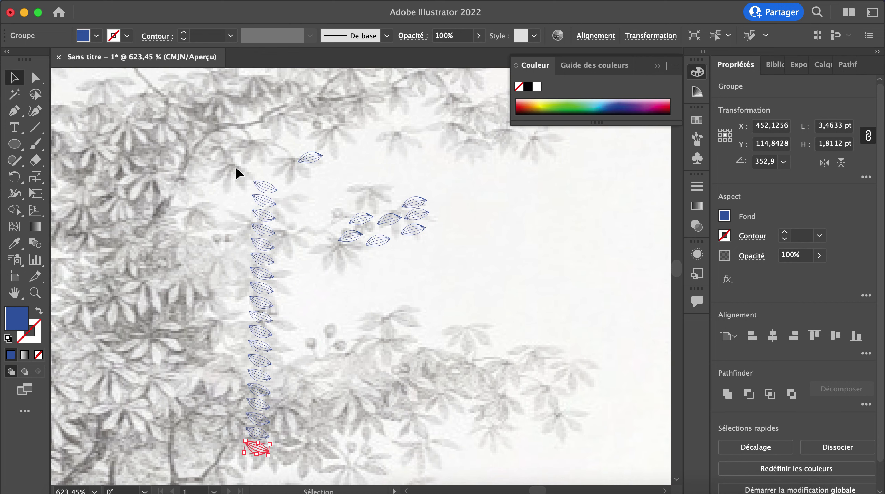
left_click(304, 304)
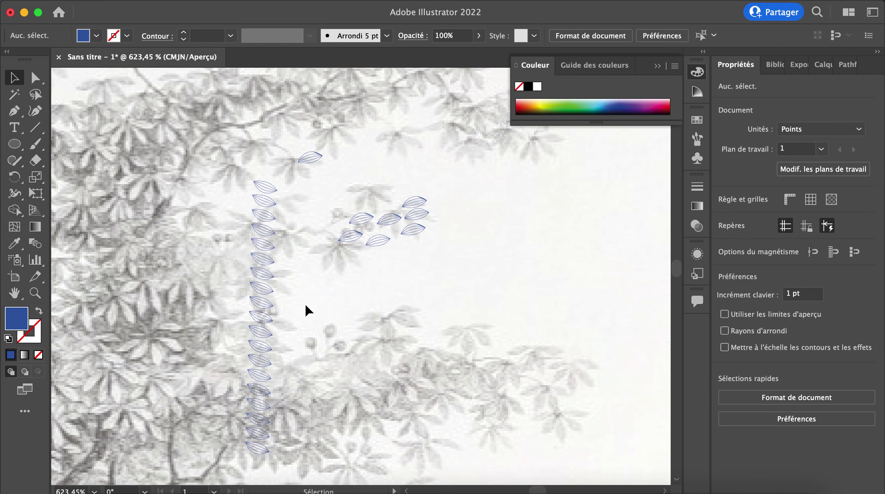
- Move the column's top leaf beneath the first leaf of the engraved cluster and rotate it to about 345.6°
scroll(305, 303, "down", 3)
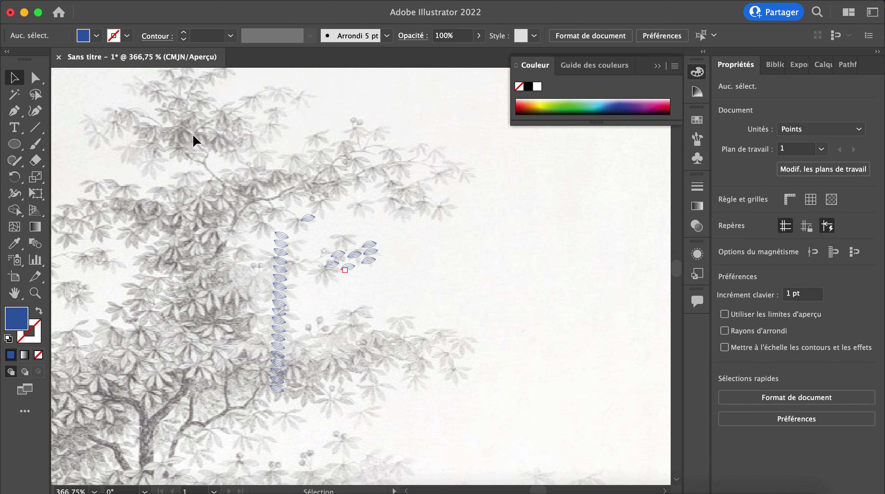
scroll(192, 135, "up", 5)
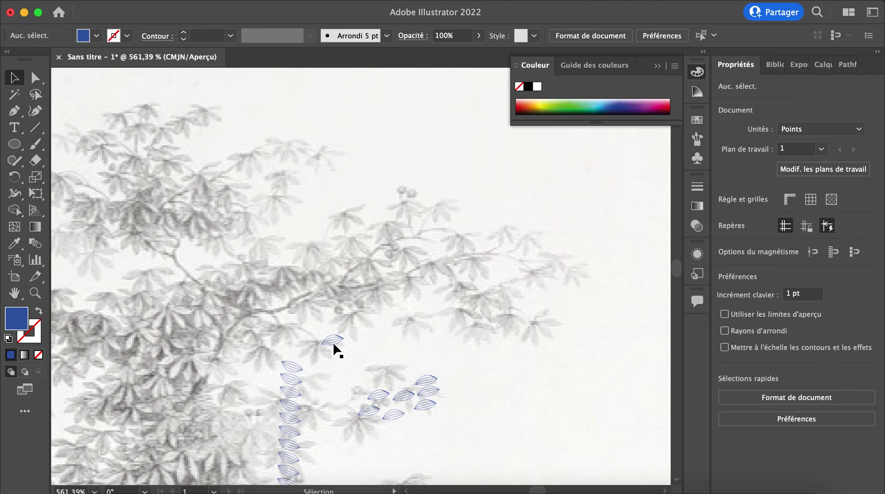
scroll(333, 342, "up", 5)
scroll(332, 341, "down", 3)
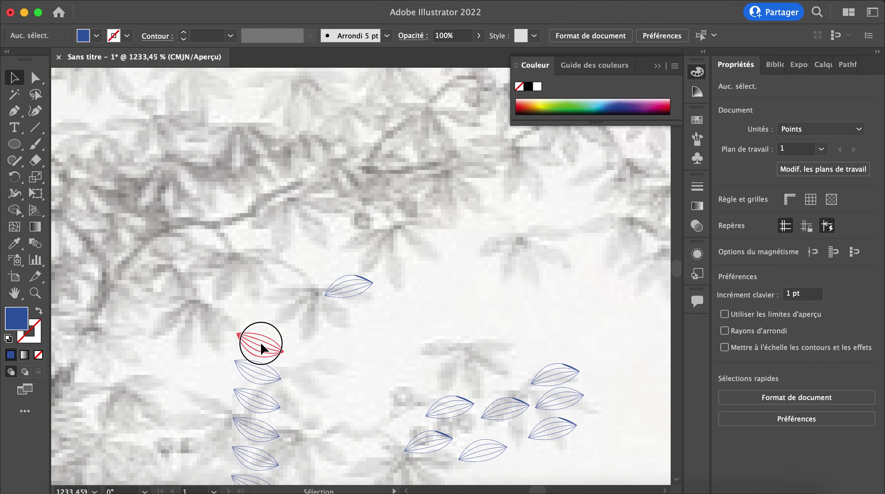
left_click_drag(262, 344, 352, 317)
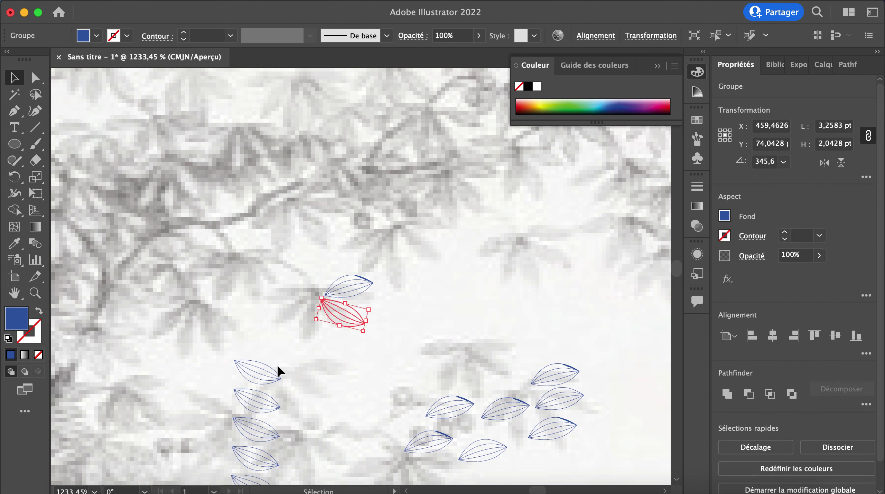
- Place the column's next two leaves on the cluster's remaining leaflets, rotating them to about 78.7° and 229.6°
left_click_drag(266, 369, 263, 253)
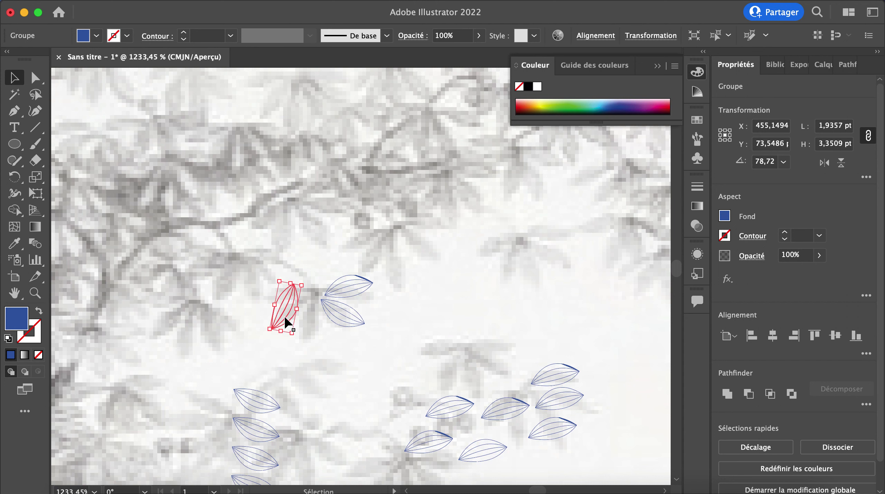
left_click_drag(286, 316, 309, 327)
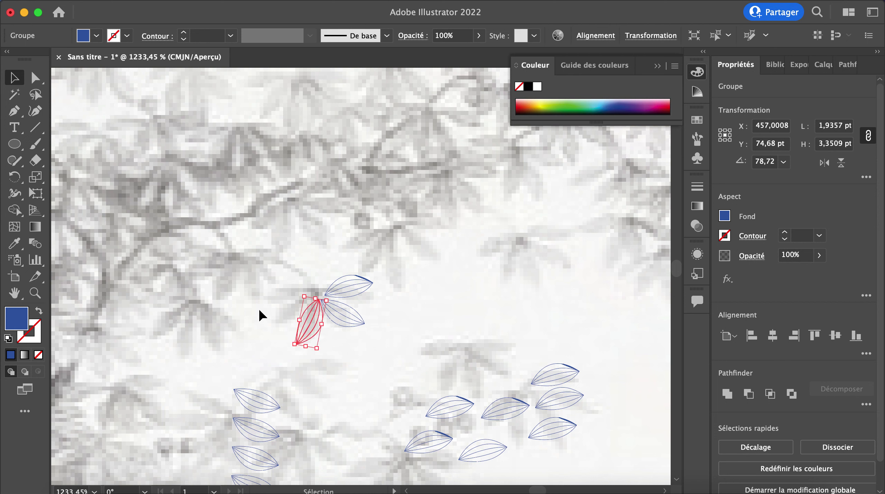
left_click(258, 333)
left_click_drag(257, 391, 302, 303)
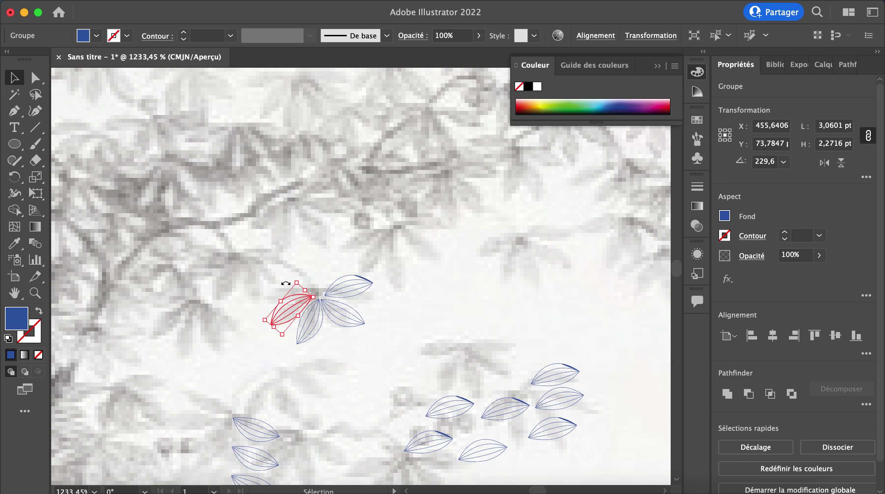
- Place a second four-leaf fan on the engraved cluster right of the first fan and bring its upper-right leaf closer to the centre
left_click(295, 286)
scroll(329, 310, "down", 4)
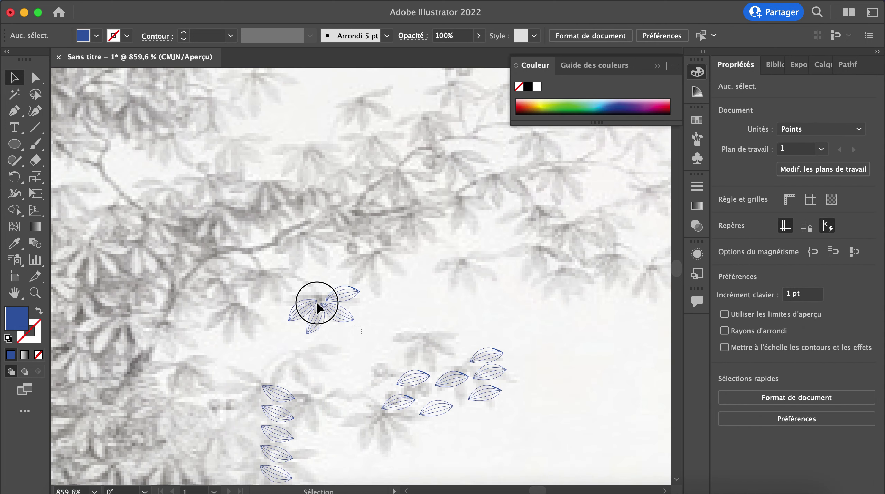
left_click_drag(317, 304, 486, 262)
left_click(499, 244)
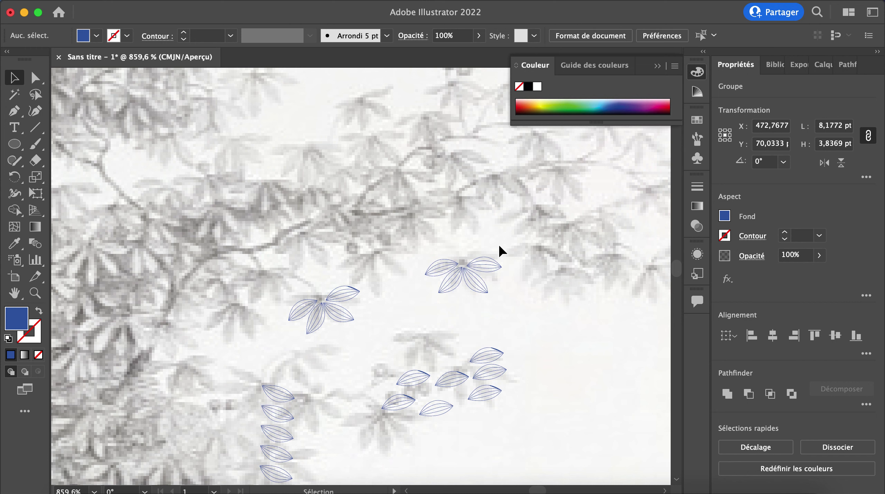
left_click(483, 264)
left_click(503, 261)
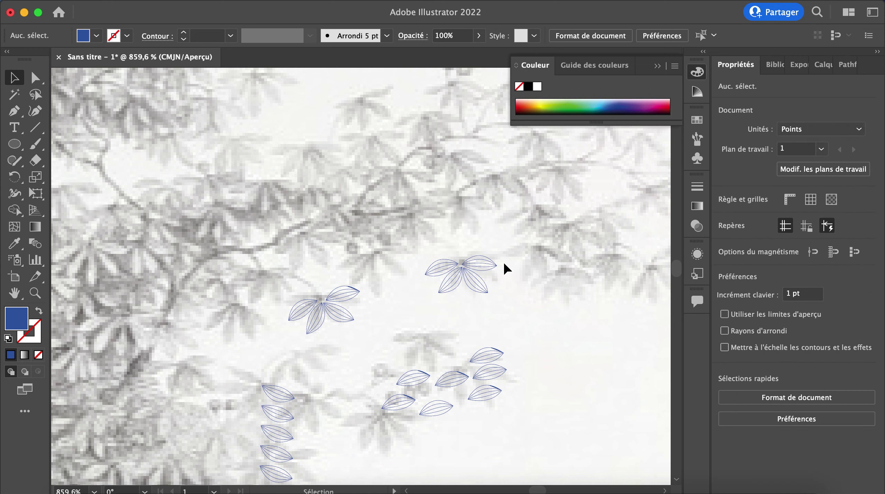
- Try a blue 0.25 pt contour on the lower-right leaf of the second fan
scroll(504, 266, "down", 3)
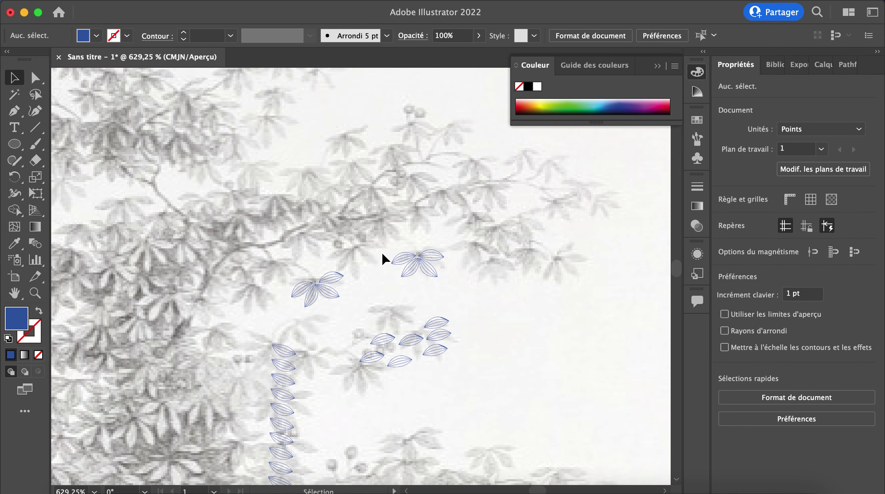
scroll(386, 255, "up", 5)
scroll(385, 255, "right", 5)
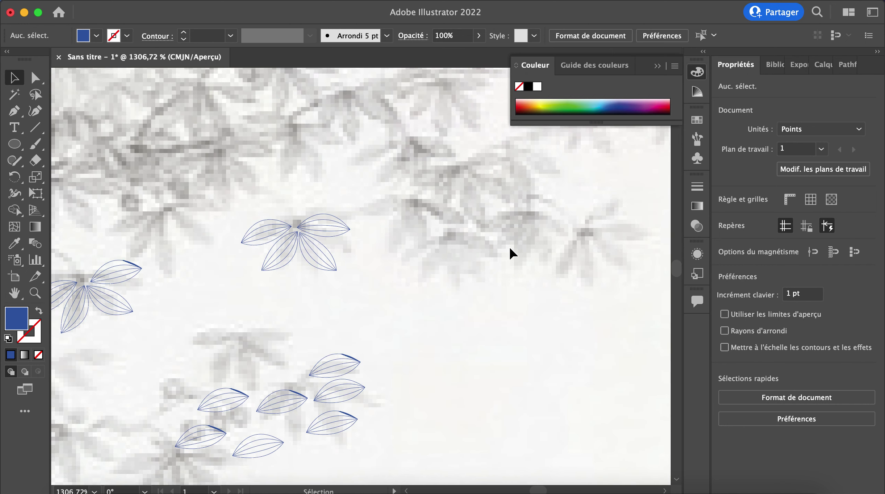
scroll(510, 249, "down", 2)
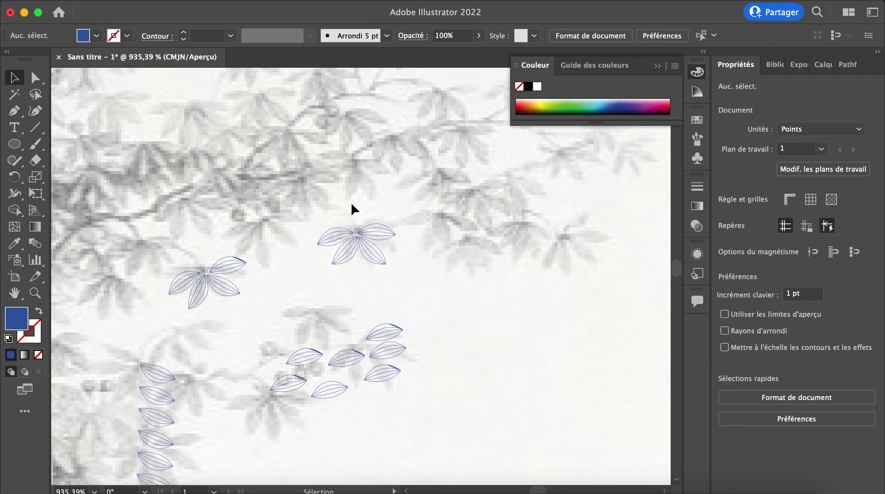
scroll(327, 205, "up", 6)
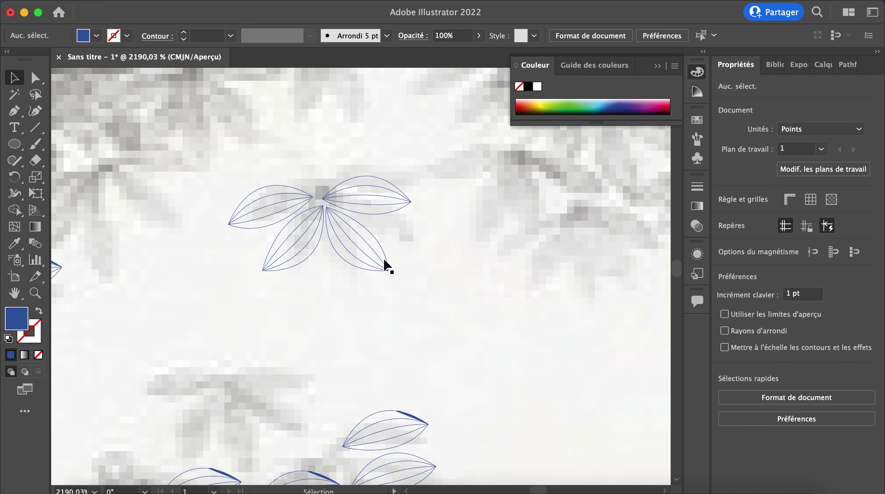
left_click(362, 245)
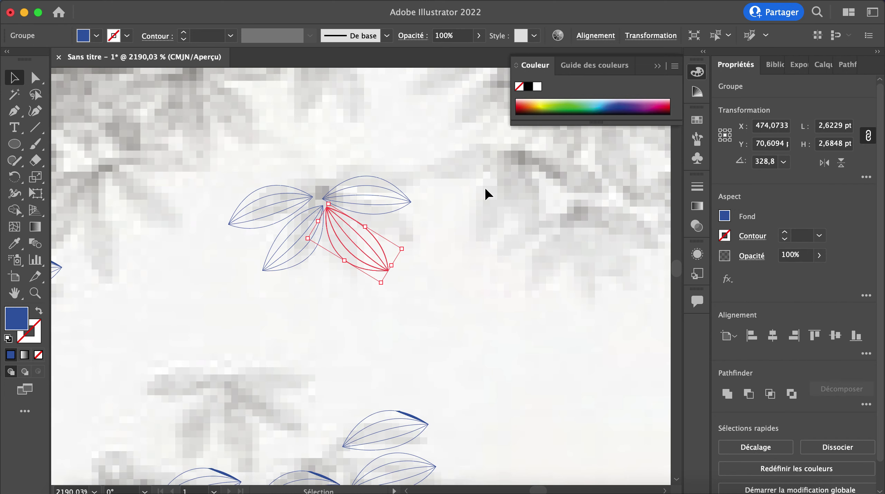
left_click(783, 231)
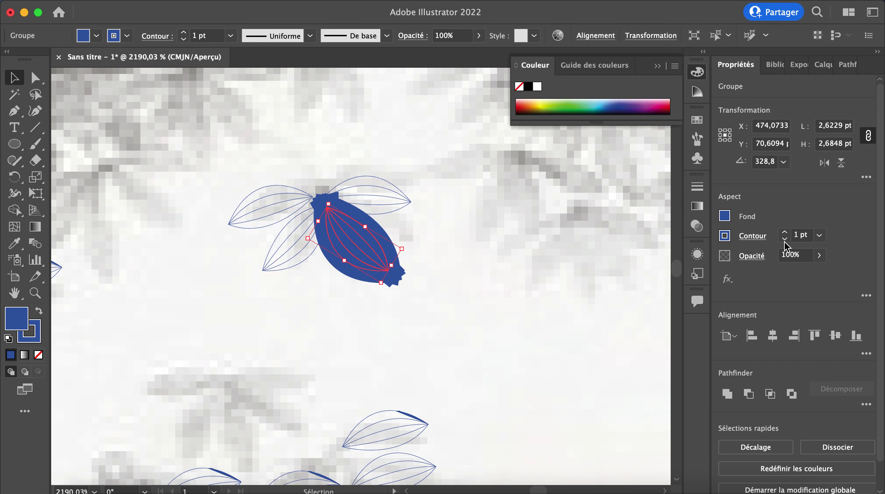
left_click(822, 236)
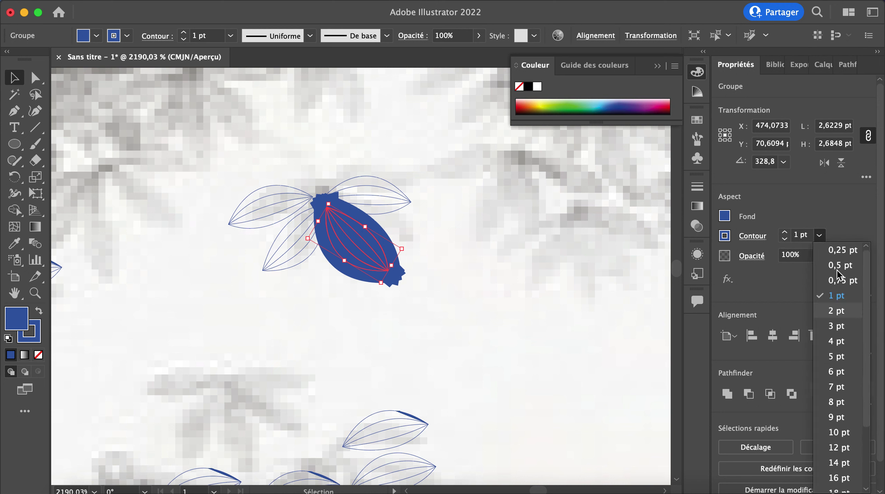
left_click(835, 250)
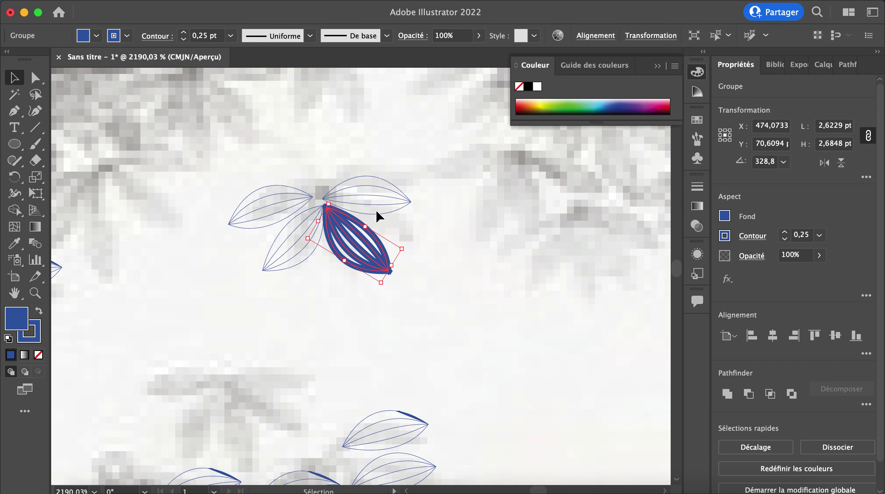
- Remove the trial contour from the fan's lower-right leaf
left_click(399, 225)
left_click(358, 242)
left_click(819, 235)
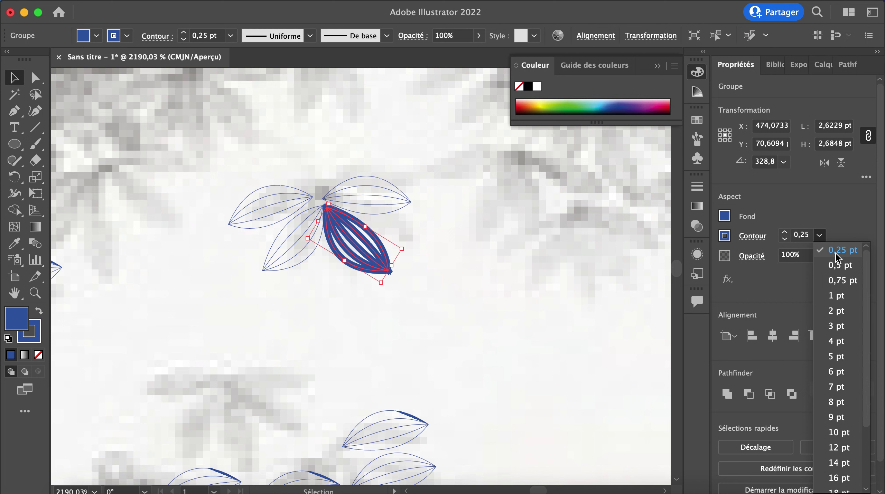
left_click(787, 242)
left_click(788, 242)
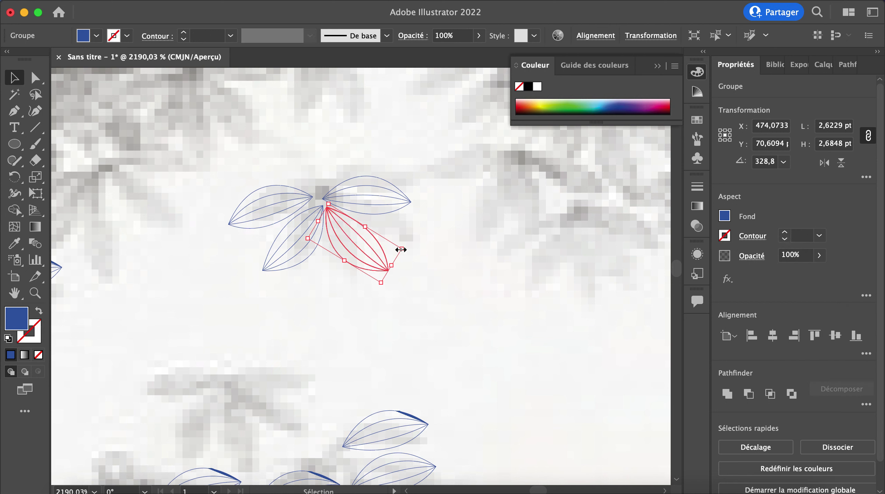
left_click(379, 247)
left_click(363, 242)
- Start shearing the whole second fan, with the shear axis set to an angle of 40°
left_click(225, 146)
left_click_drag(225, 146, 426, 280)
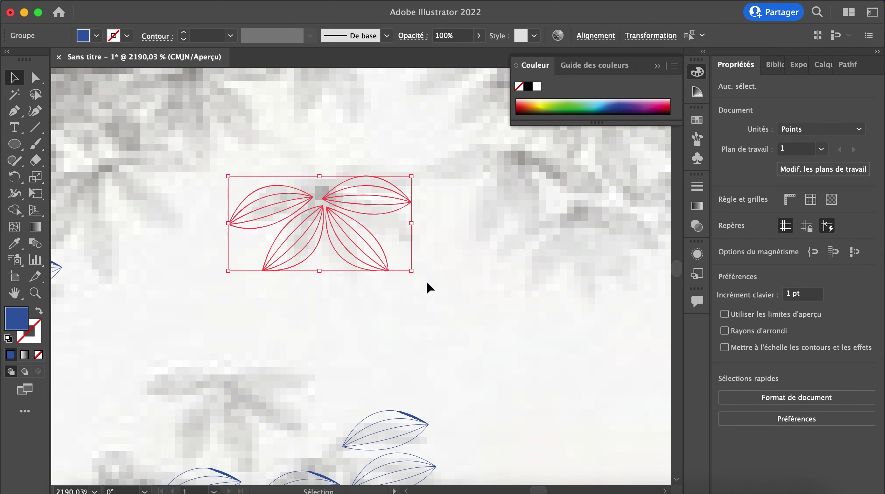
right_click(316, 241)
mouse_move(371, 403)
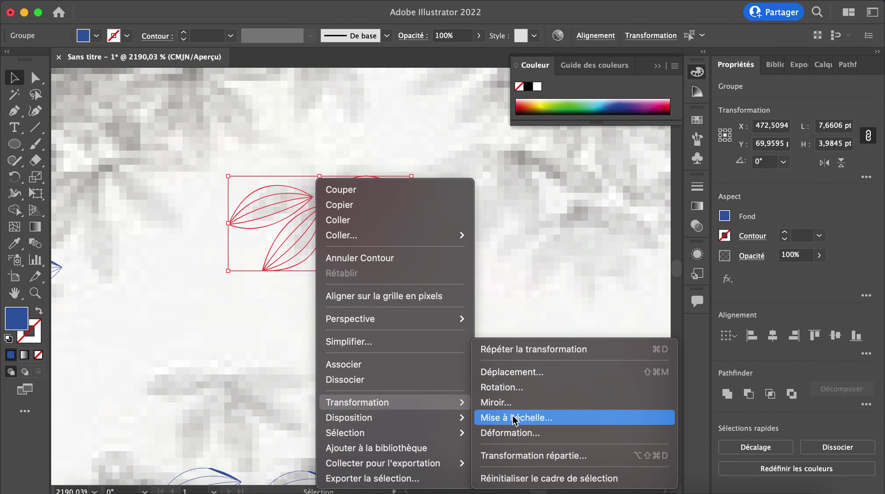
left_click(510, 433)
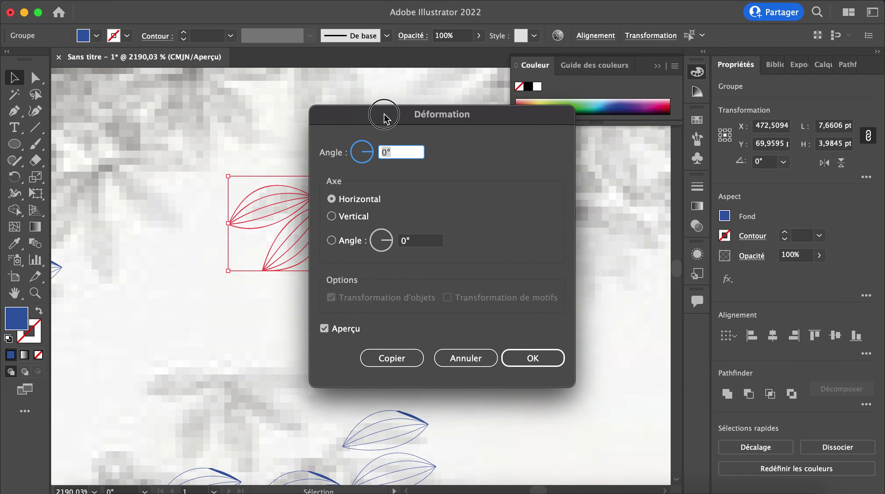
left_click_drag(387, 118, 581, 115)
left_click(618, 242)
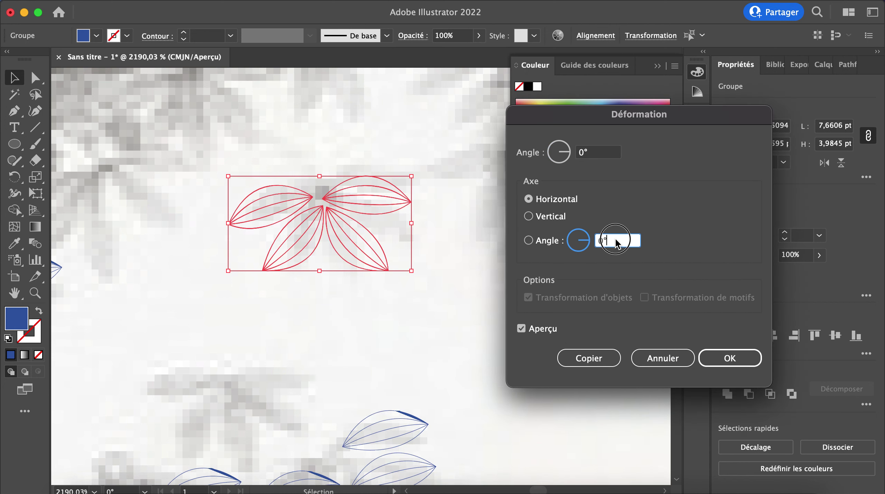
key("BackSpace")
key("BackSpace")
type("40")
left_click(522, 329)
left_click(522, 329)
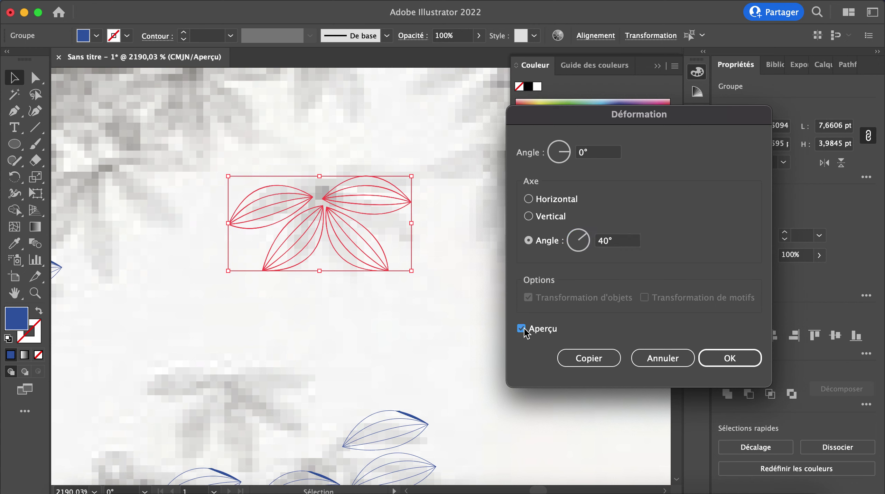
- Set the fan's shear angle to 40° and preview the distortion
left_click(617, 238)
left_click(595, 154)
key("BackSpace")
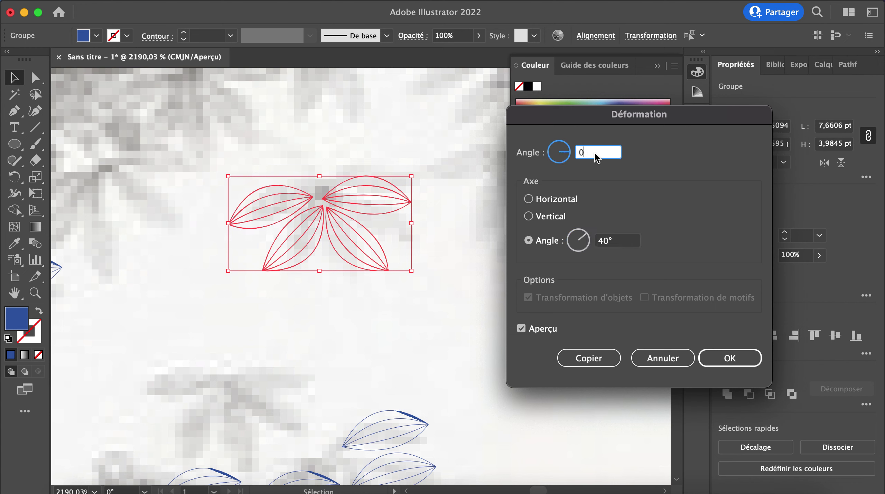
key("BackSpace")
type("40")
left_click(521, 328)
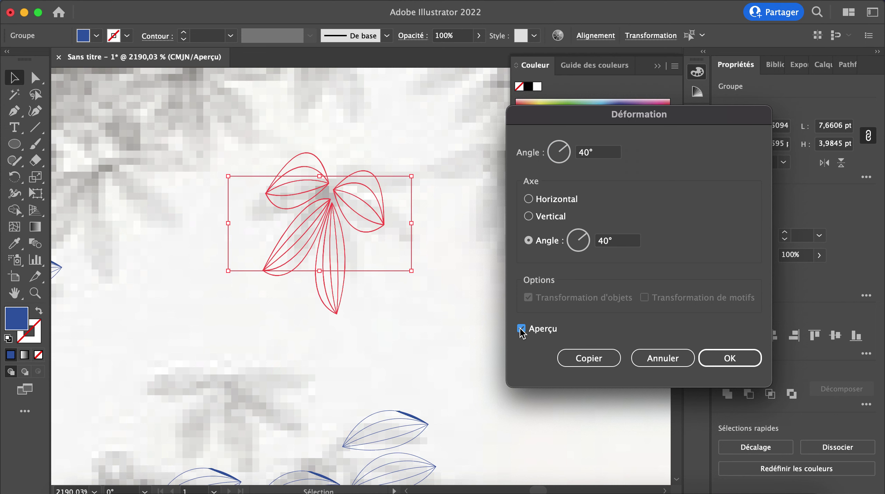
- Try a 3° shear angle, compare the fan with and without the preview, and cancel the shear
left_click(590, 154)
double_click(592, 155)
type("3")
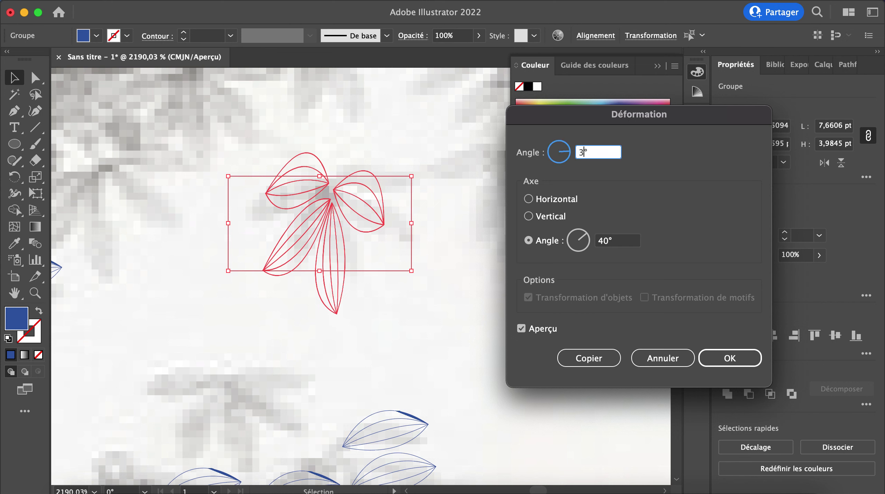
left_click(521, 329)
left_click(522, 332)
left_click(522, 332)
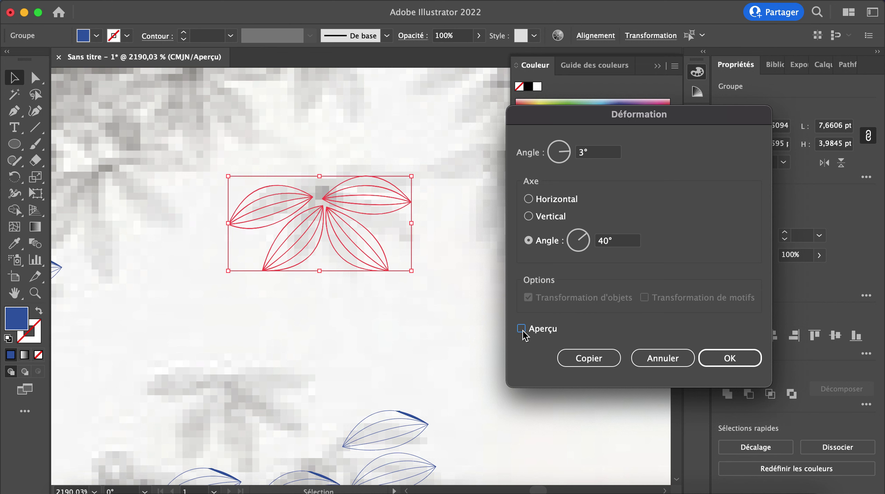
left_click(522, 331)
left_click(522, 332)
left_click(522, 331)
left_click(523, 332)
left_click(522, 332)
key("Escape")
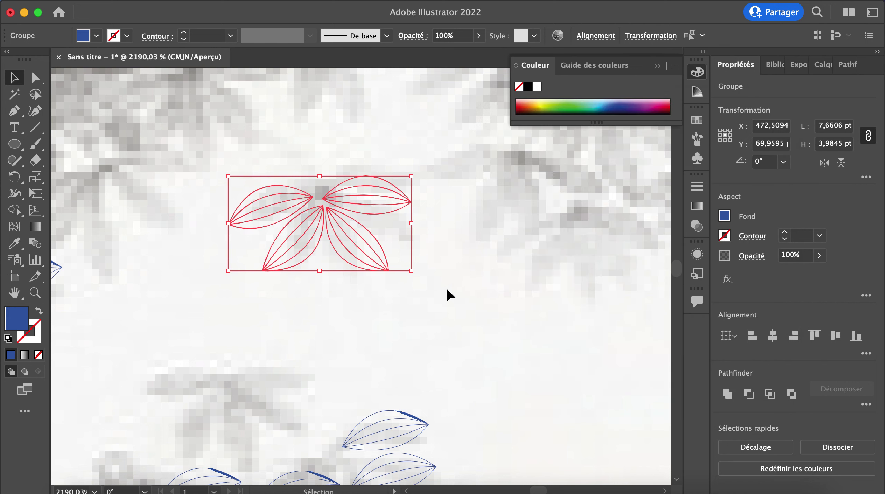
- Deselect the fan and review the whole composition with the engraved tree, blue leaves and seated figure
left_click(440, 287)
scroll(440, 286, "down", 5)
scroll(441, 287, "down", 3)
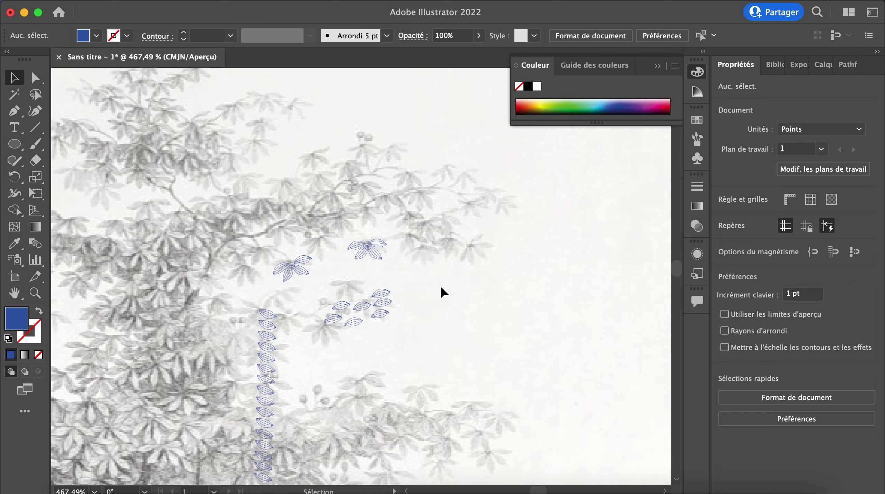
scroll(440, 285, "down", 5)
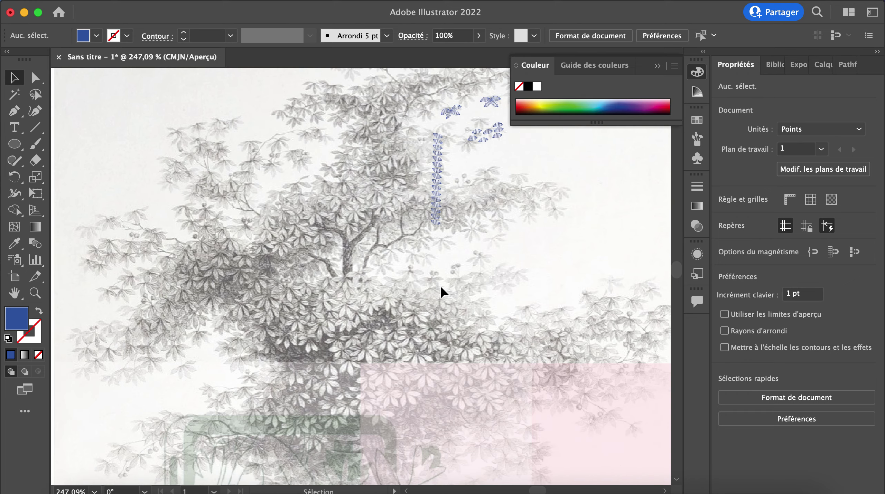
scroll(448, 275, "down", 5)
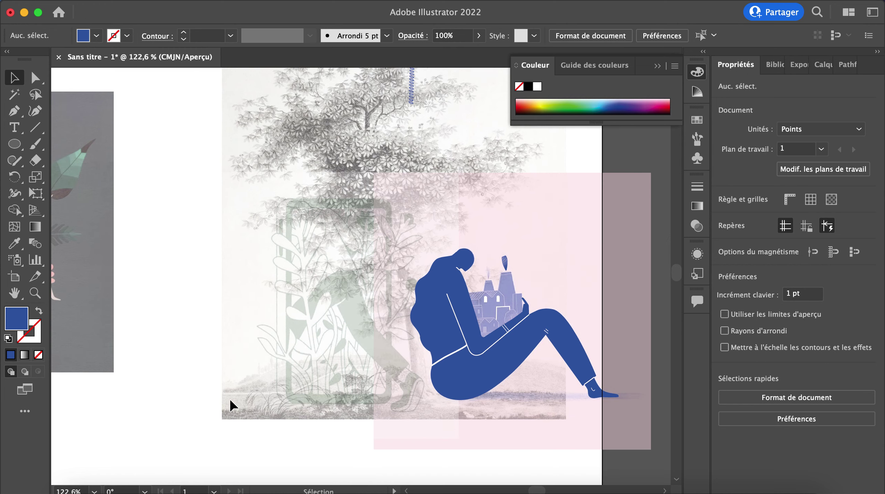
scroll(466, 256, "right", 3)
scroll(349, 147, "up", 3)
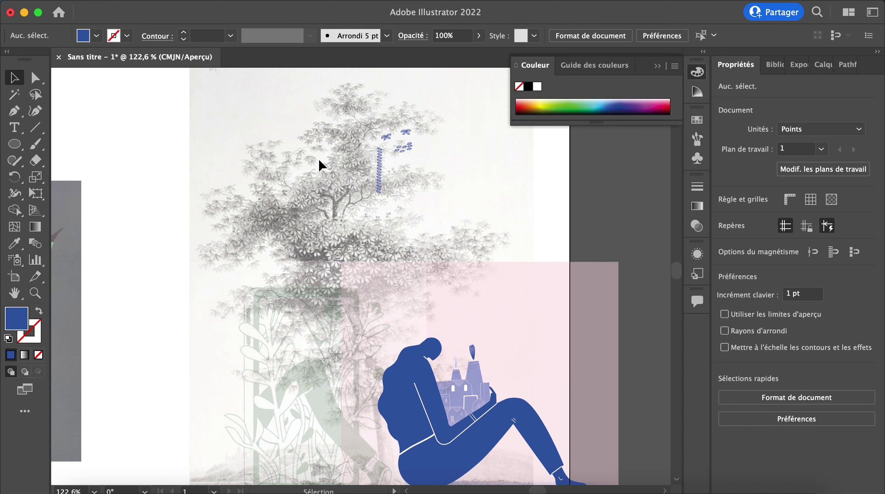
scroll(421, 200, "down", 3)
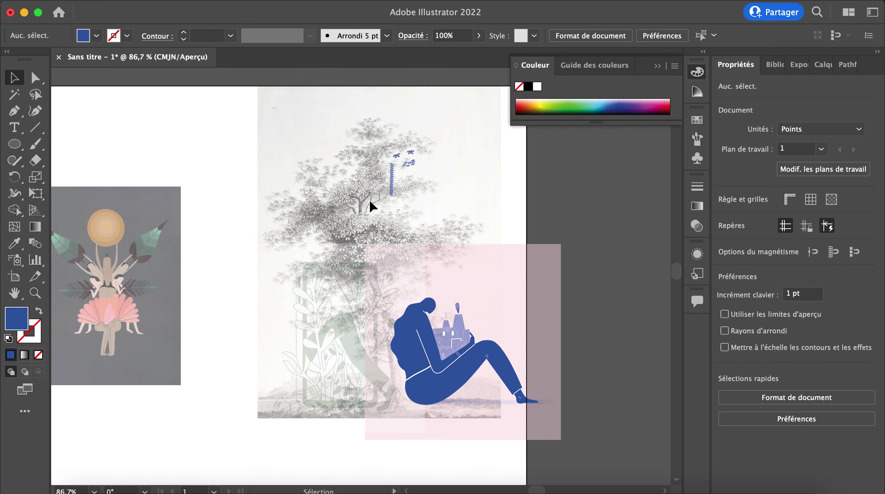
- Draw a vertical line about 172 pt long through the middle of the grey reference illustration, and deselect it
scroll(369, 199, "left", 4)
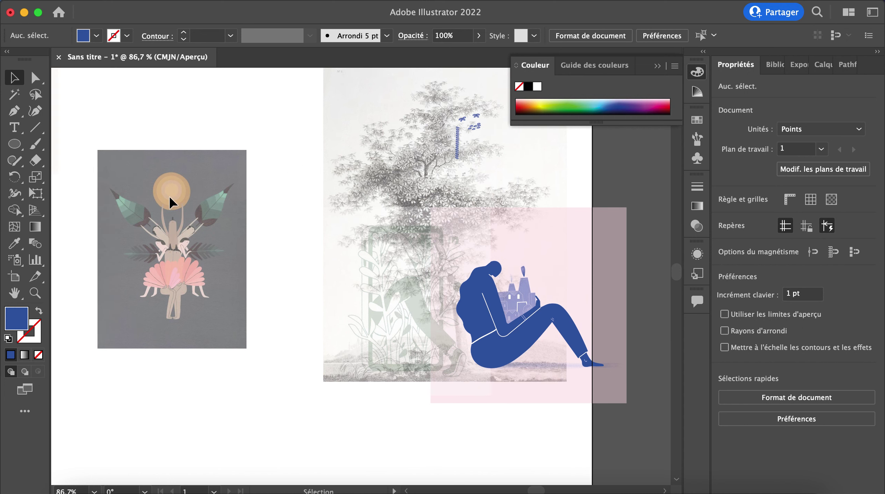
scroll(169, 196, "up", 5)
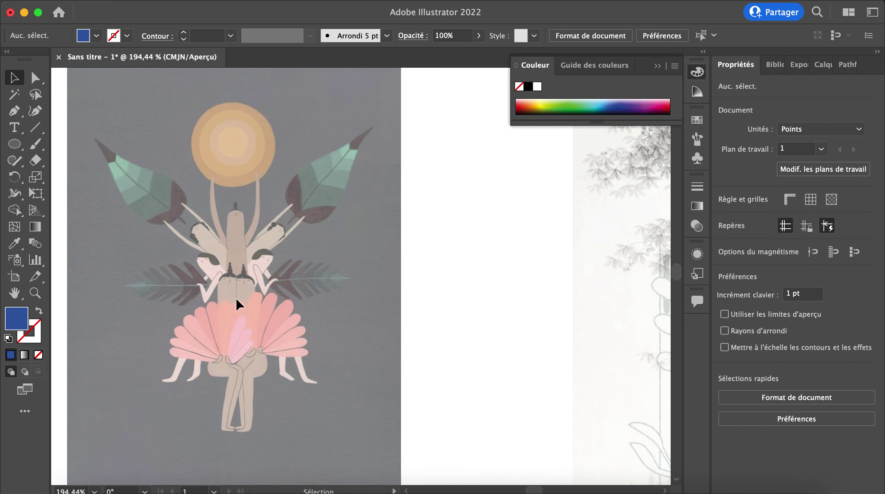
scroll(232, 243, "left", 1)
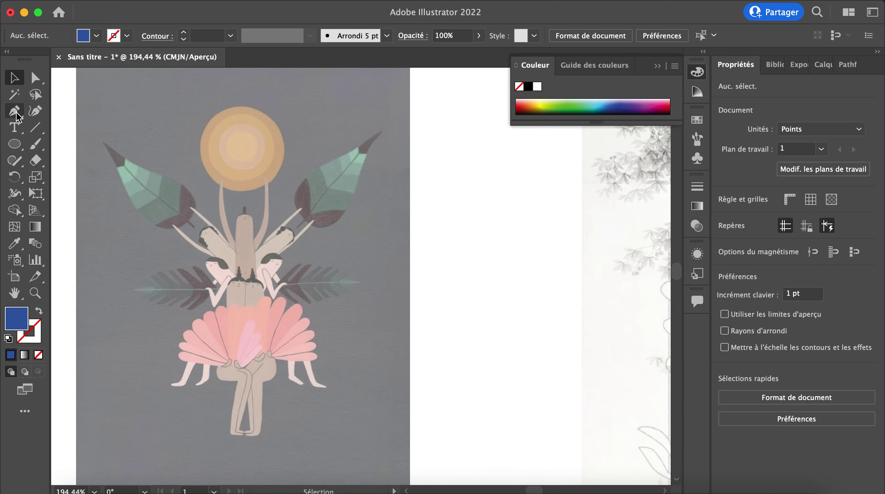
left_click(35, 127)
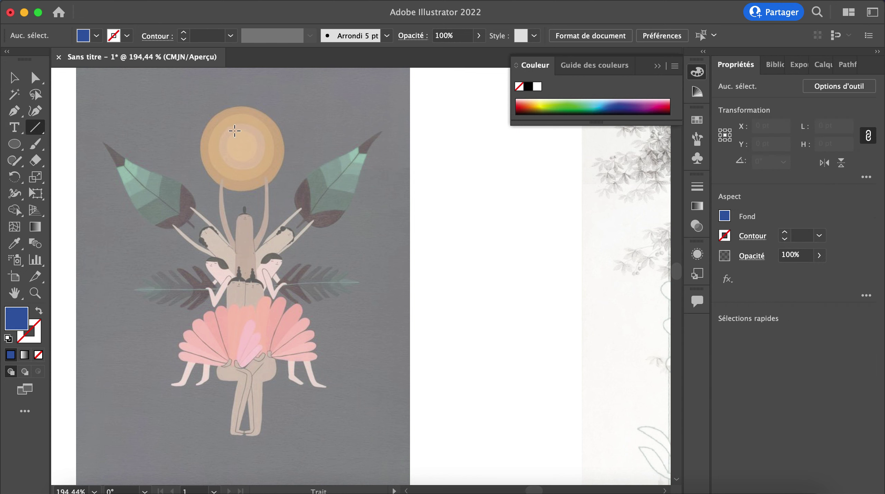
left_click_drag(243, 94, 245, 457)
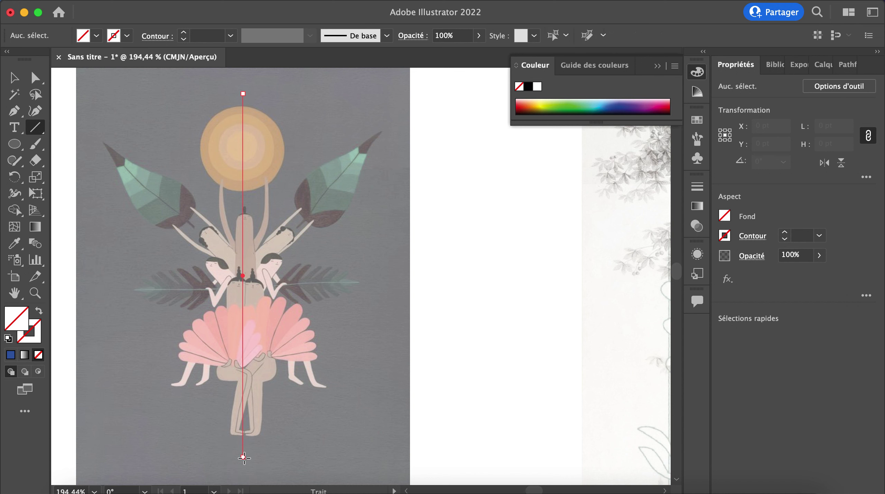
left_click(14, 78)
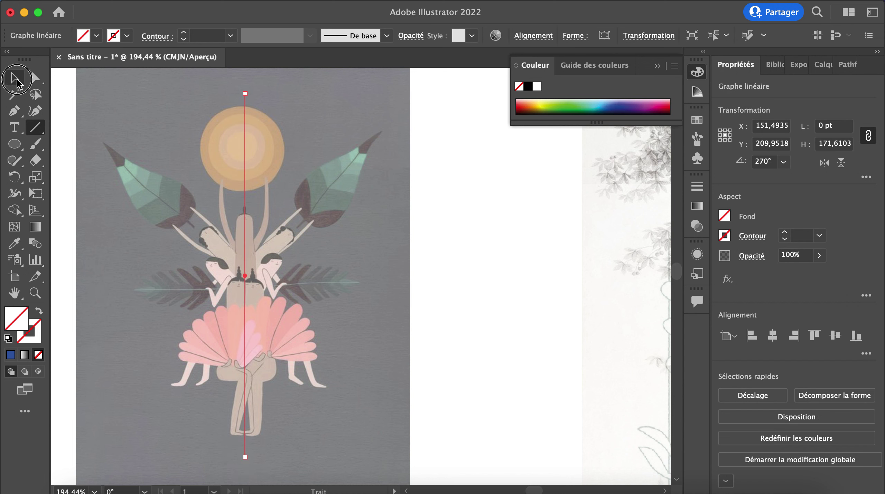
left_click(423, 264)
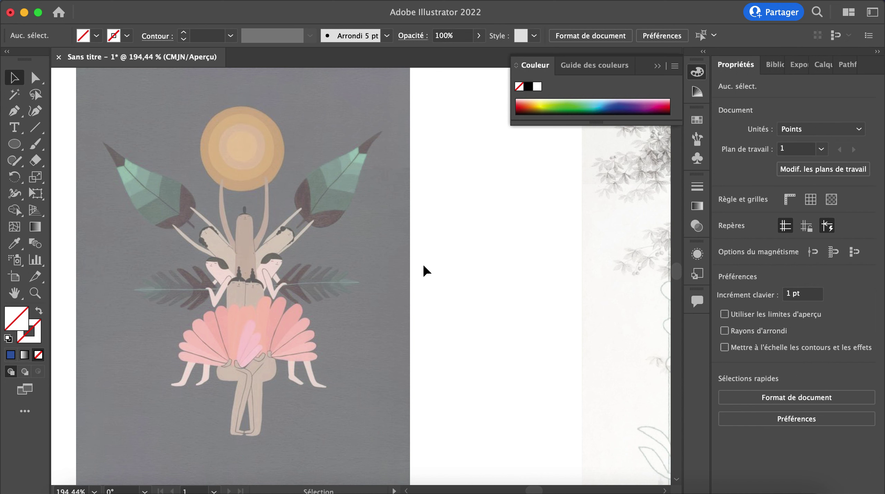
- Select the vertical axis line and examine the surrounding reference illustrations, comparing them with the symmetrical layout of the grey one
left_click(247, 199)
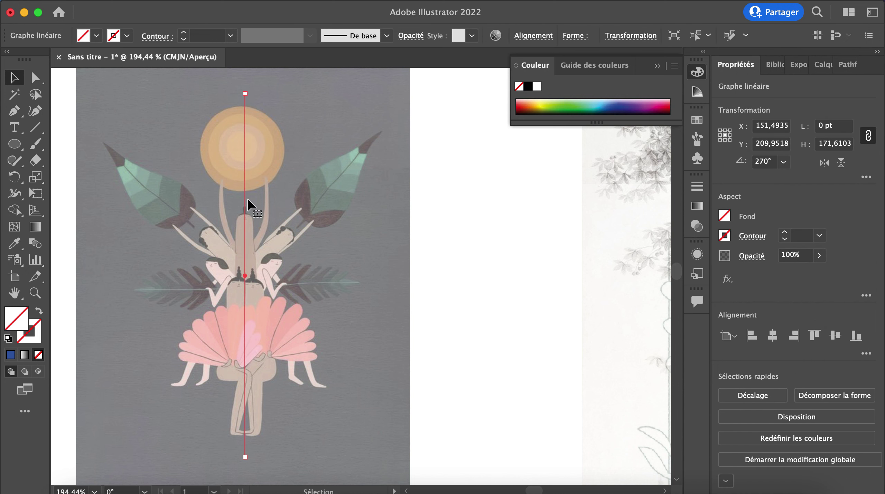
scroll(342, 282, "down", 5)
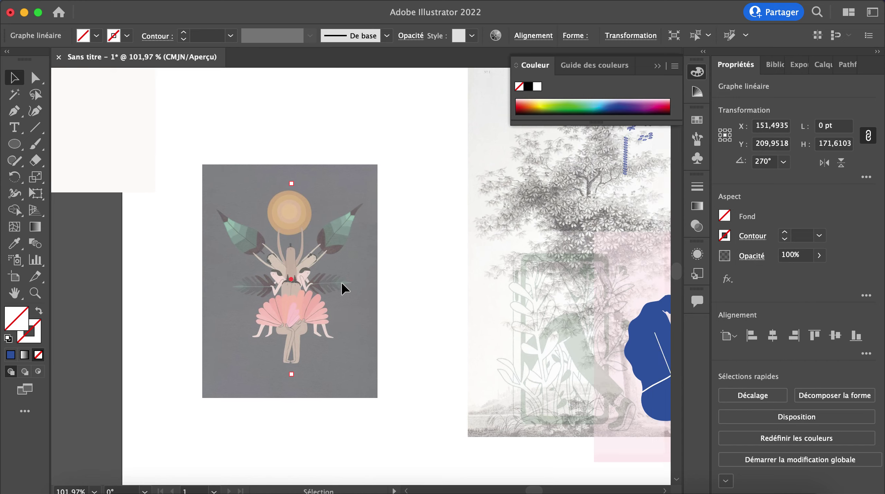
scroll(342, 282, "left", 5)
scroll(341, 282, "down", 5)
scroll(341, 282, "left", 10)
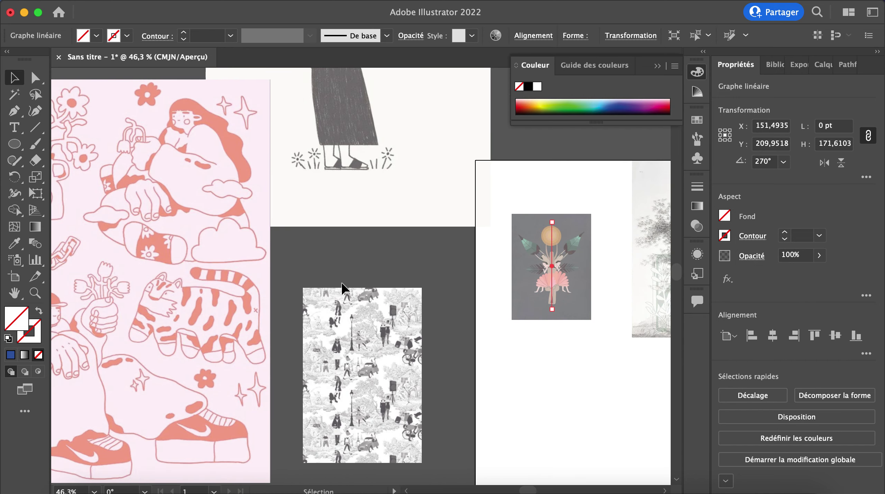
scroll(341, 282, "down", 5)
scroll(341, 282, "down", 10)
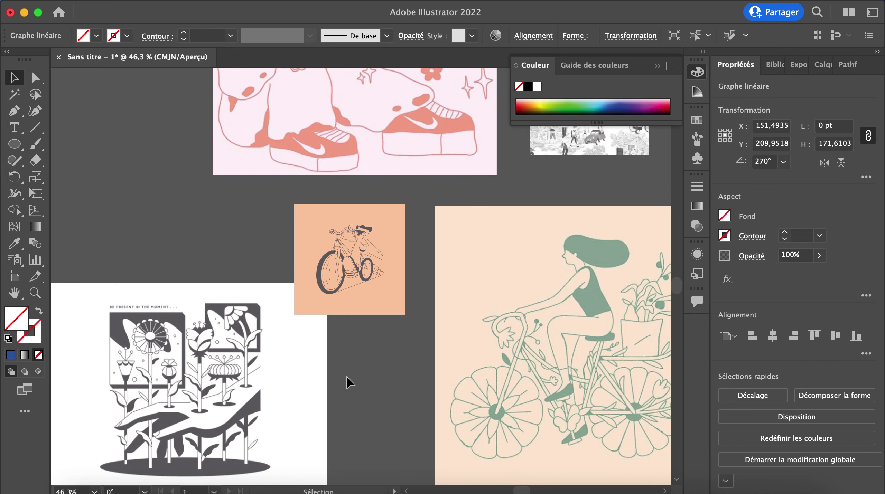
scroll(495, 286, "right", 10)
scroll(495, 286, "up", 5)
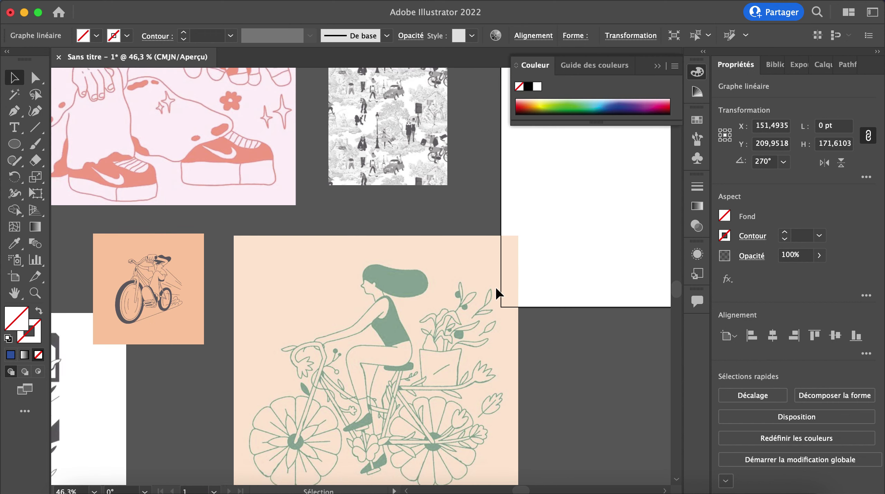
scroll(391, 169, "up", 2)
scroll(392, 170, "up", 10)
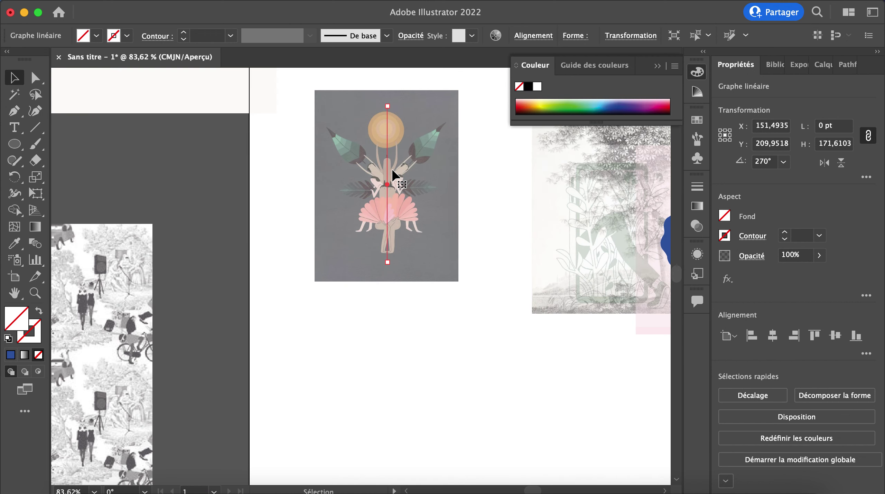
scroll(392, 165, "down", 4)
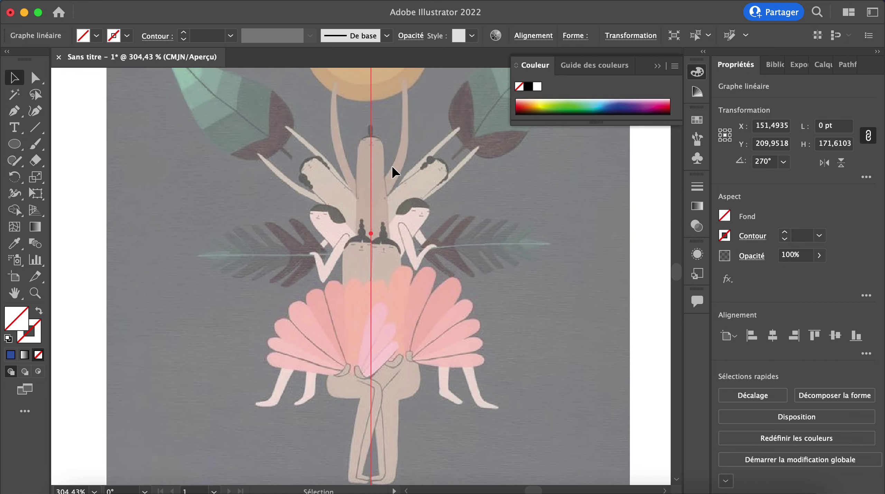
scroll(347, 223, "up", 3)
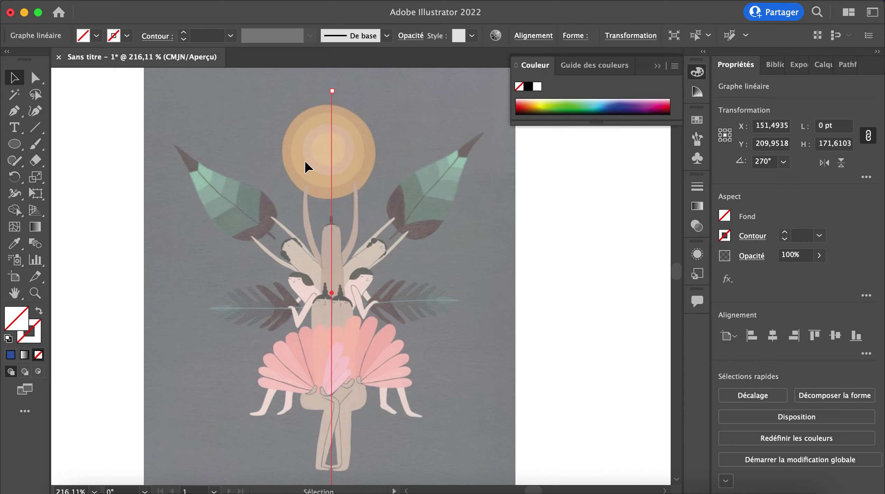
- Draw a circle about 40 pt in diameter over the orange sun of the grey illustration, and deselect it
left_click(14, 110)
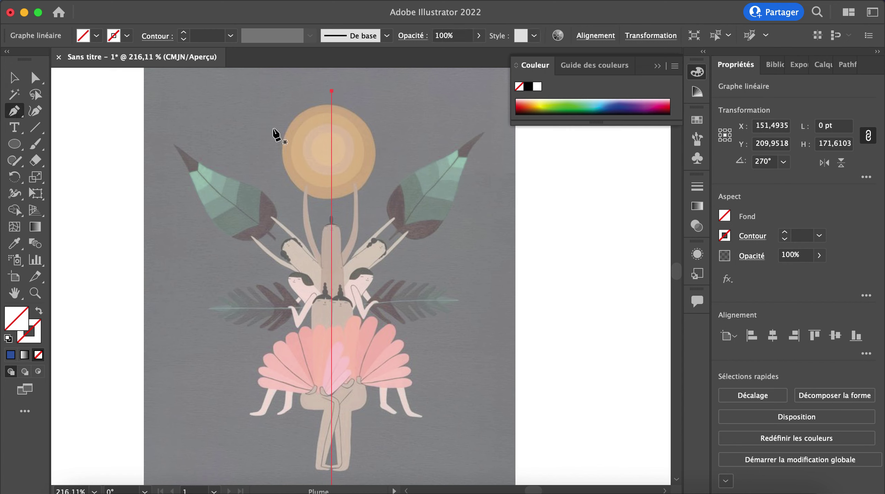
scroll(296, 126, "up", 5)
scroll(295, 122, "right", 2)
scroll(295, 123, "up", 2)
left_click(14, 79)
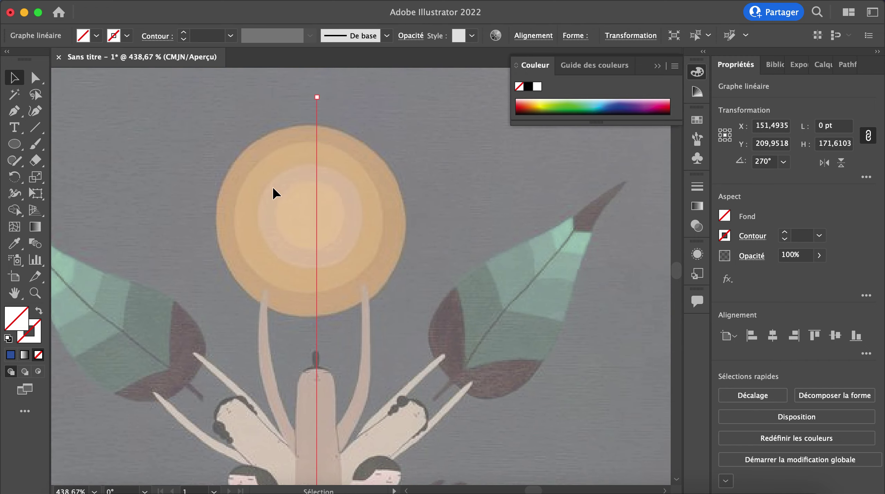
left_click(14, 144)
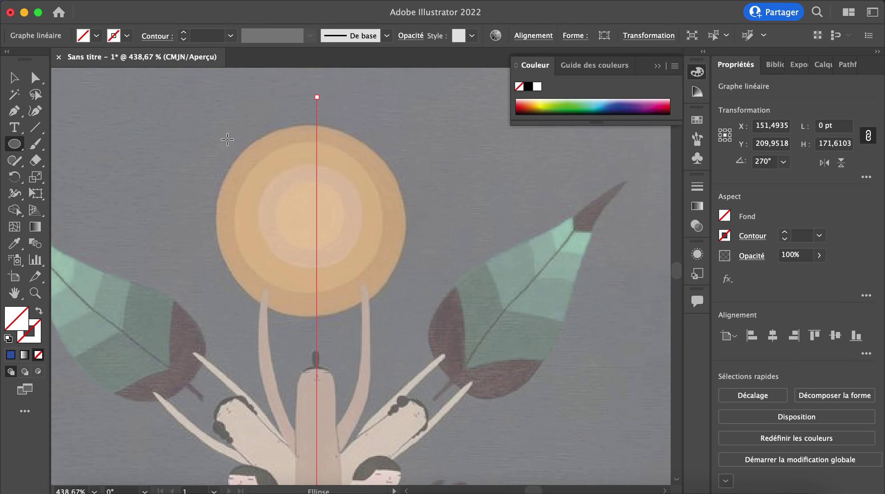
mouse_move(234, 143)
left_mouse_down()
mouse_move(427, 332)
mouse_move(393, 303)
mouse_move(404, 314)
left_mouse_up()
left_click(15, 84)
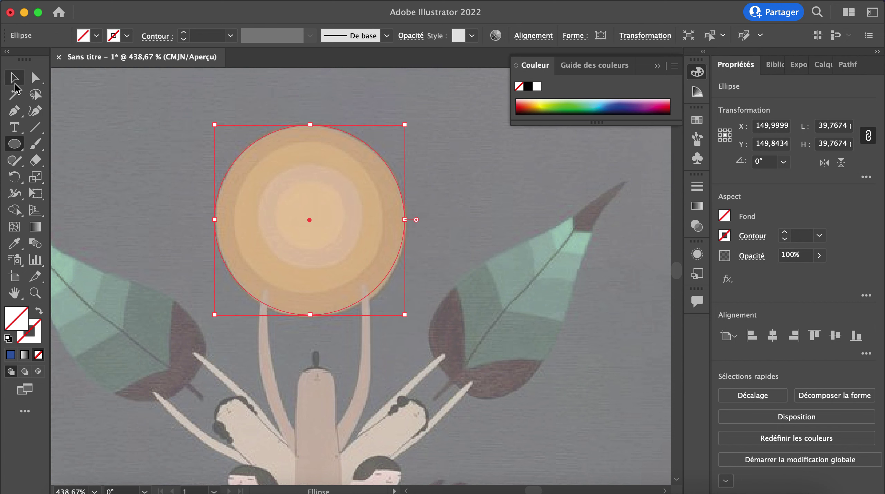
left_click(15, 84)
left_click(156, 196)
scroll(156, 196, "left", 2)
scroll(156, 197, "down", 3)
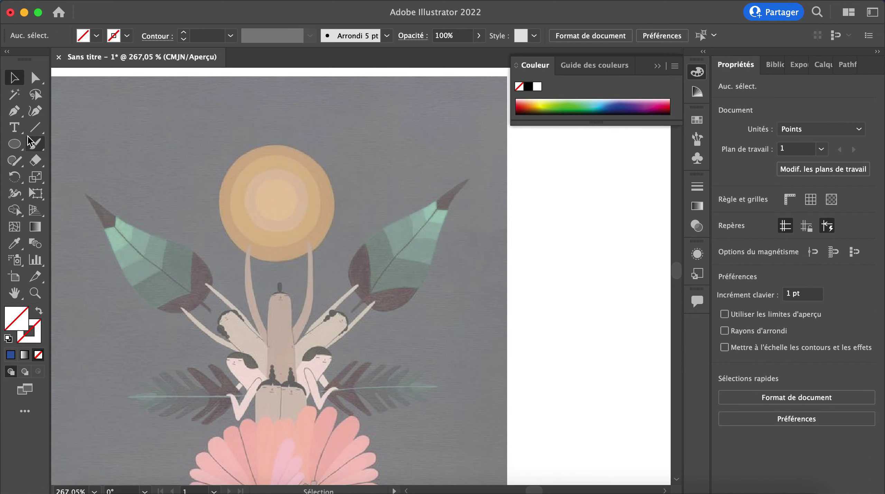
- Start tracing the left green leaf with the Pen tool, from the stem along the upper edge to the tip and partway down the lower edge
key("p")
left_click(203, 302)
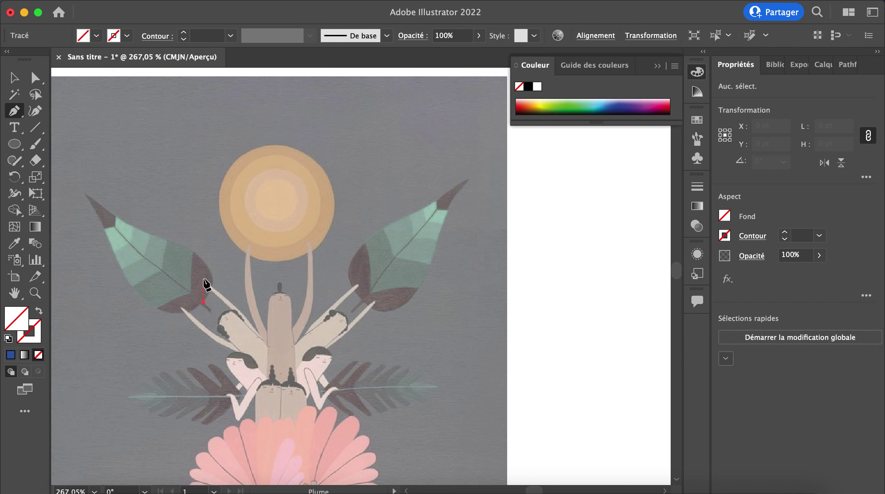
left_click_drag(182, 249, 180, 241)
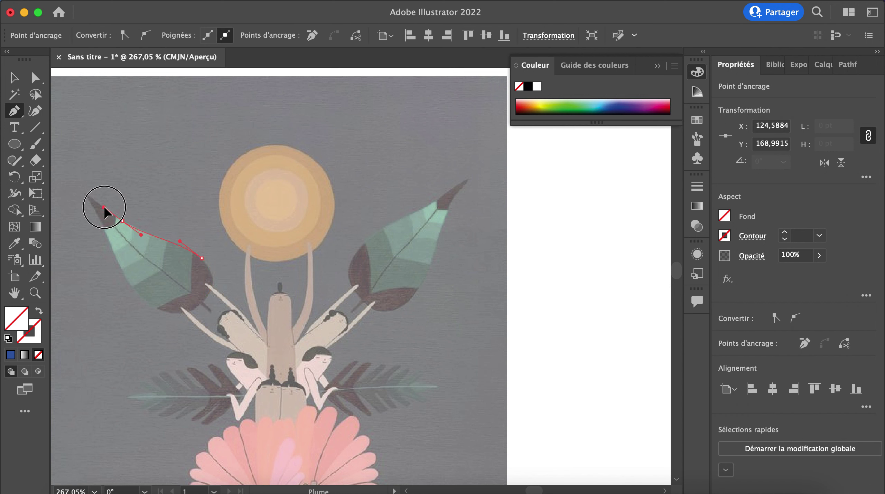
left_click(84, 193)
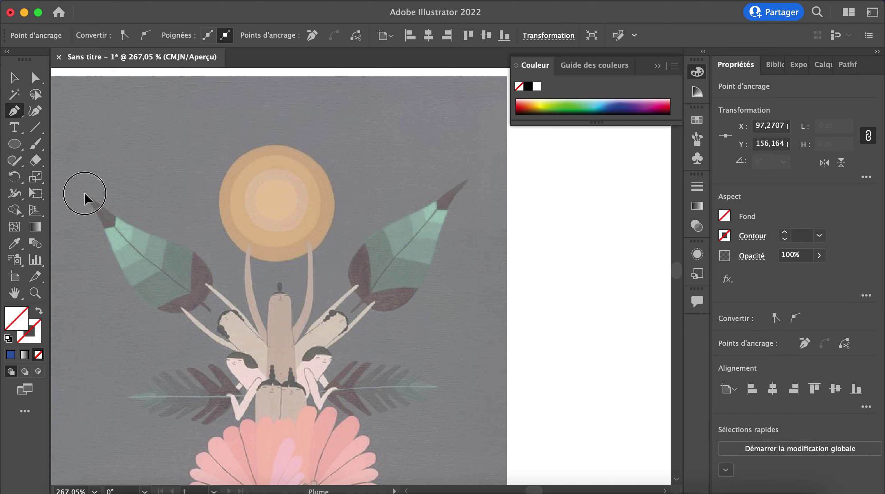
left_click(127, 279)
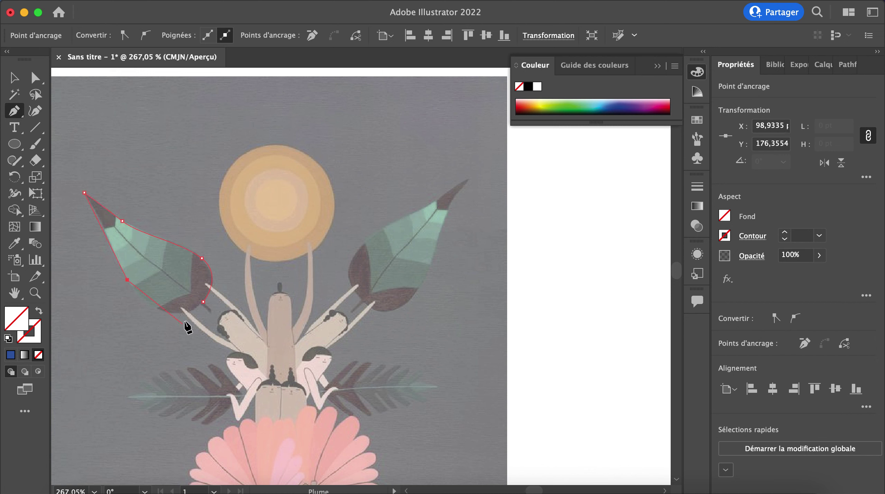
- Continue the left leaf's outline around its rounded base and short stem, and close the path at the starting point
left_click_drag(180, 311, 222, 307)
scroll(176, 311, "up", 10)
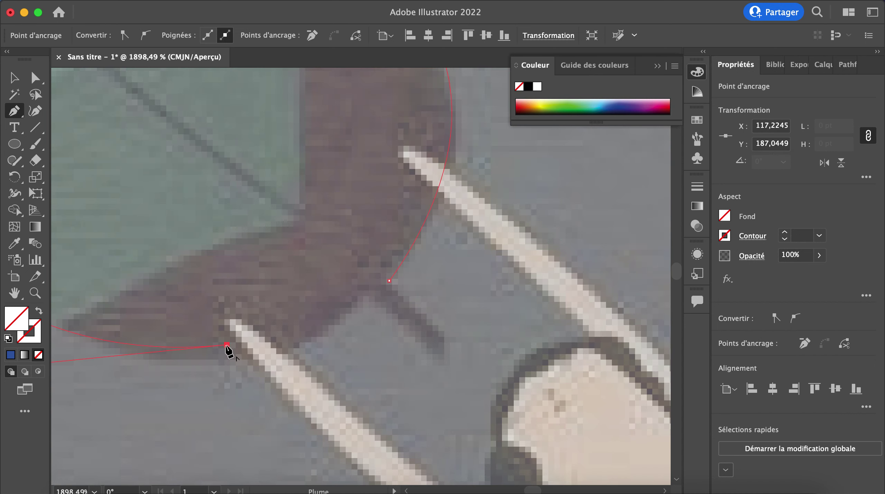
left_click_drag(227, 344, 271, 339)
left_click_drag(362, 302, 369, 293)
left_click(439, 365)
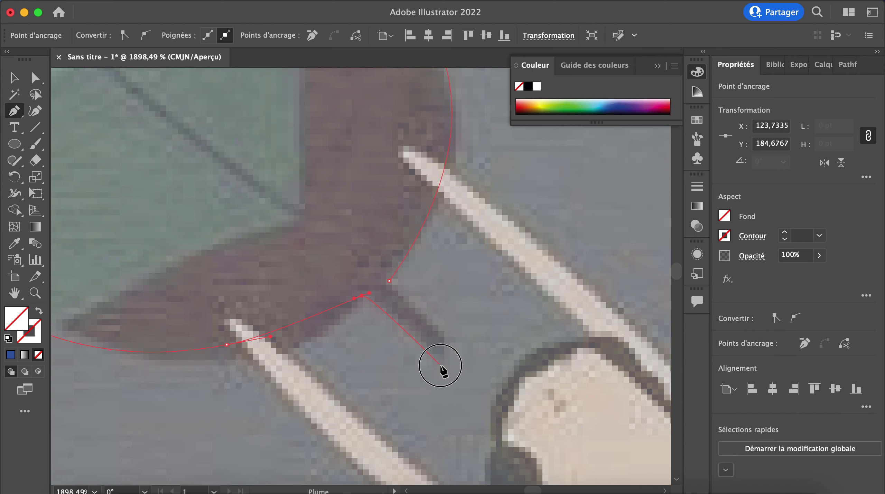
left_click(443, 335)
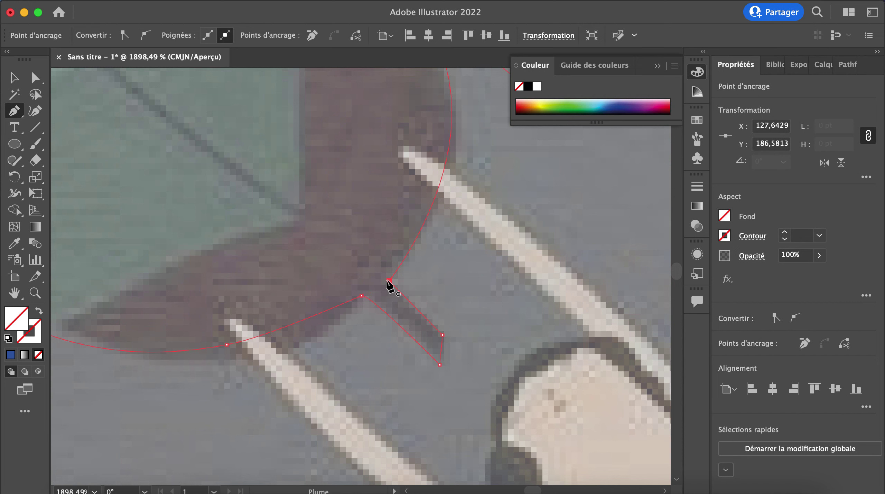
left_click(388, 281)
- Move the anchor point at the base of the leaf outline outward so the curve follows the dark lower edge
scroll(389, 284, "down", 3)
left_click(35, 78)
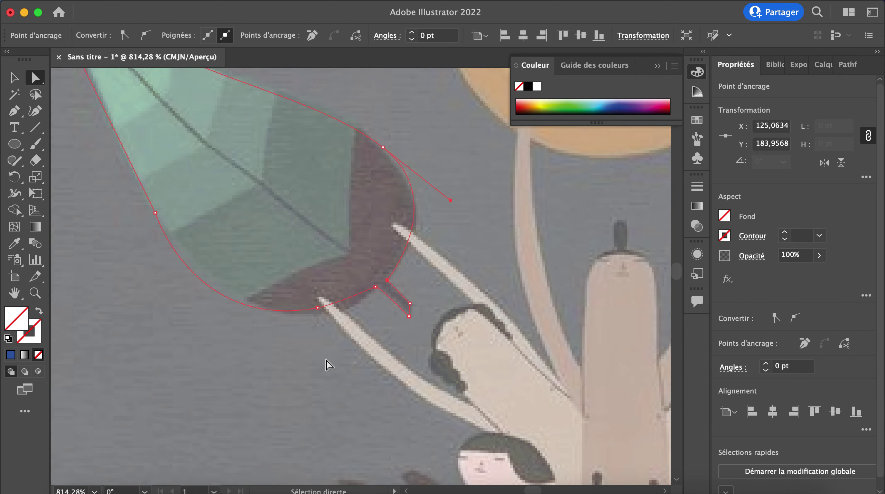
left_click_drag(317, 306, 339, 311)
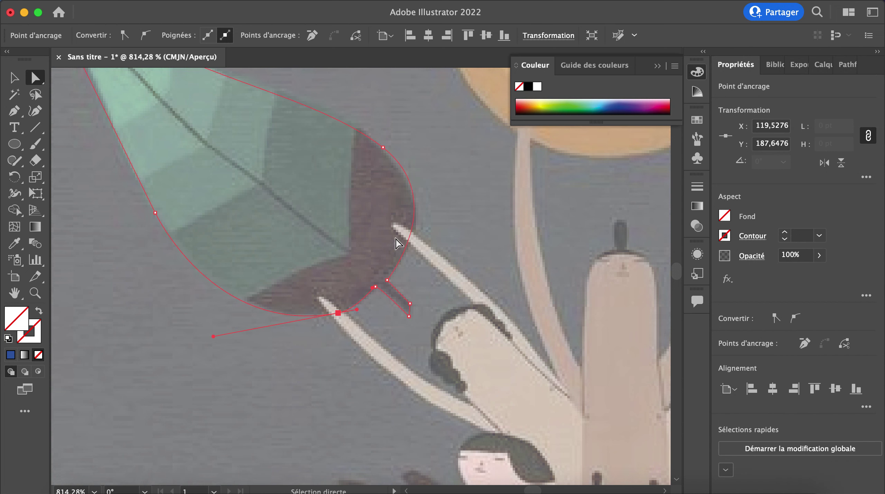
- Fill the traced leaf outline with solid blue and deselect it
scroll(408, 249, "down", 3)
scroll(397, 240, "down", 3)
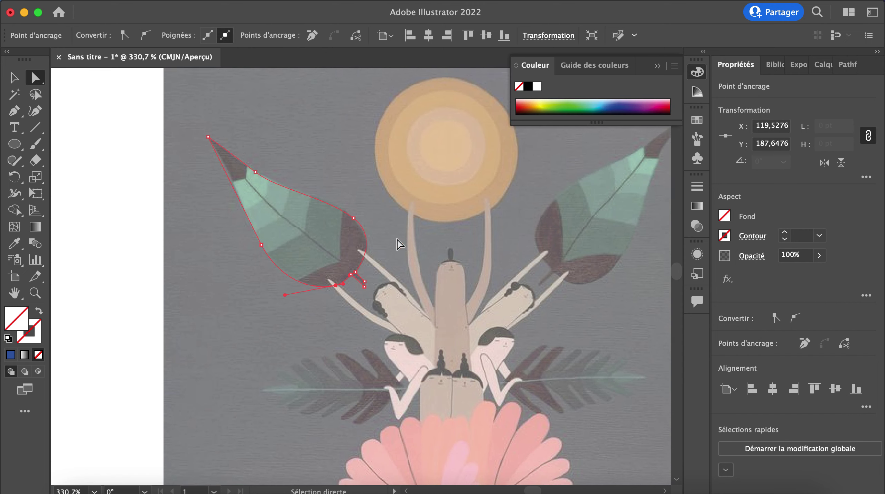
left_click(13, 79)
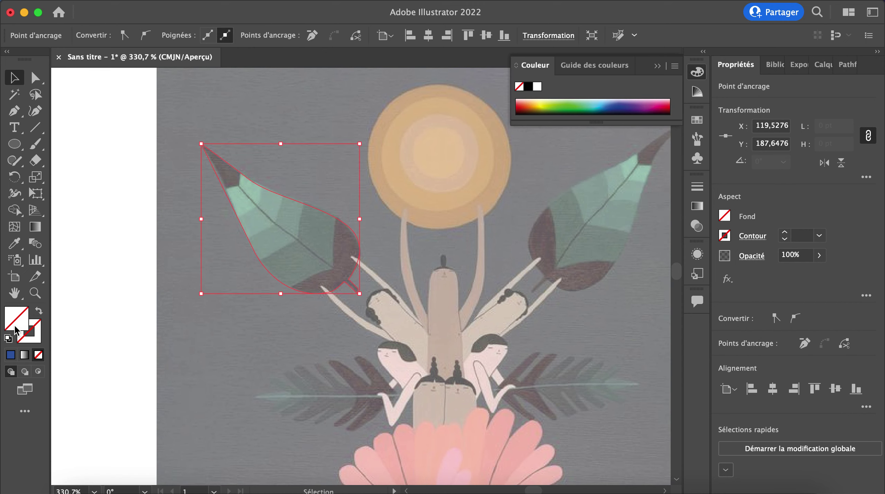
left_click(14, 355)
left_click(115, 151)
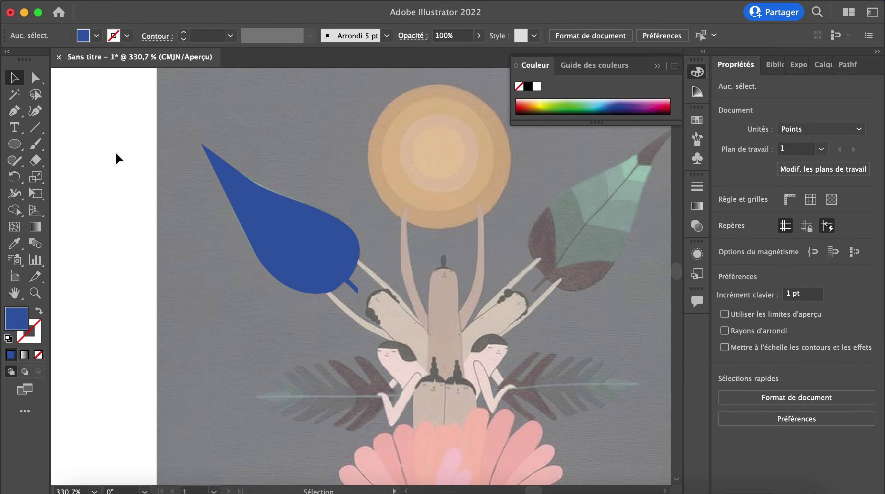
- Create a mirrored copy of the blue leaf with Reflect across the vertical axis
left_click(316, 239)
right_click(316, 239)
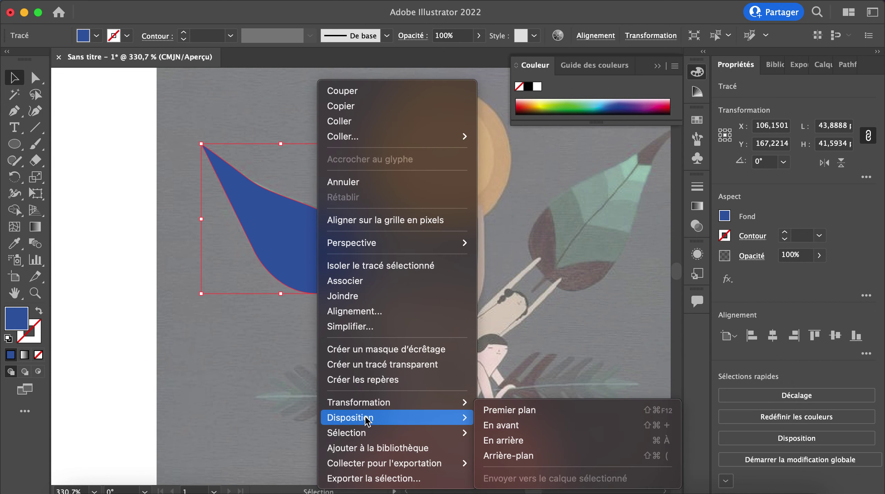
mouse_move(367, 406)
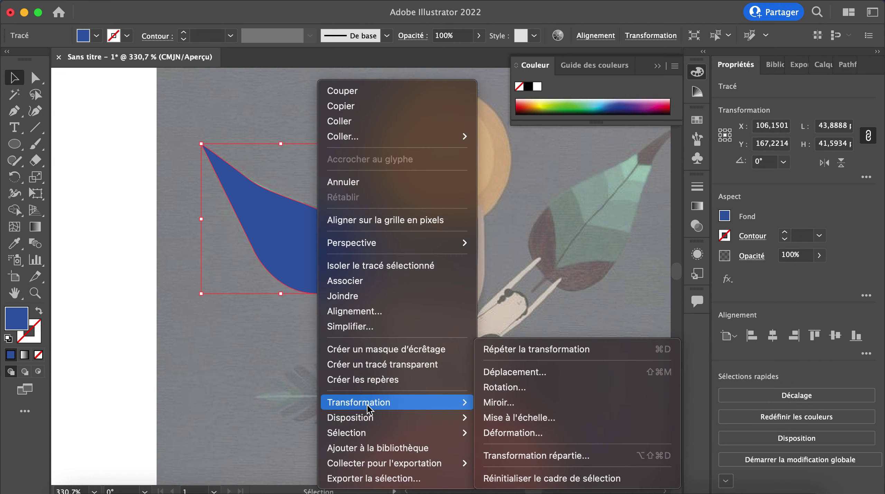
left_click(497, 405)
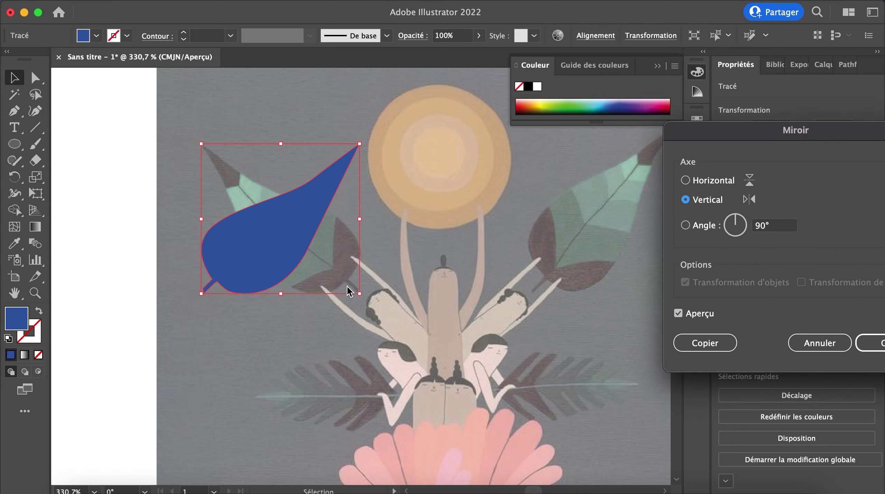
left_click(706, 343)
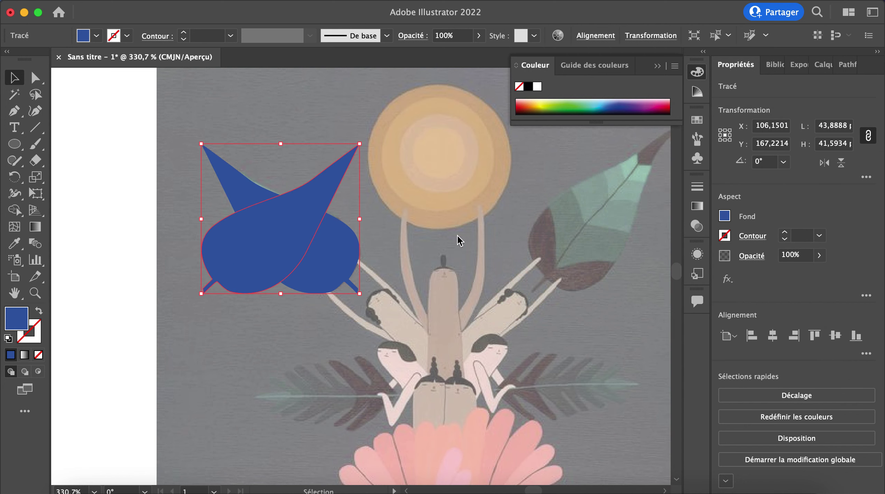
- Try moving the mirrored leaf horizontally onto the illustration's right leaf, and bring it back over the original
left_click_drag(260, 244, 584, 226)
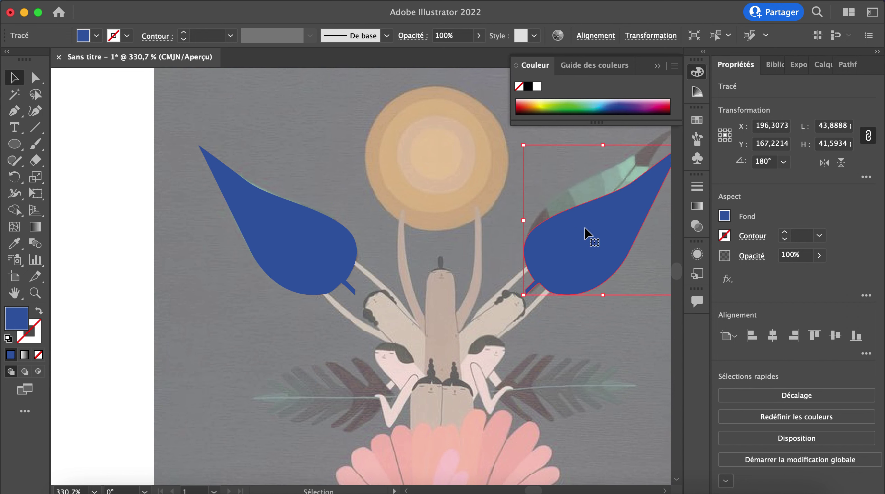
scroll(584, 227, "right", 5)
scroll(584, 227, "up", 2)
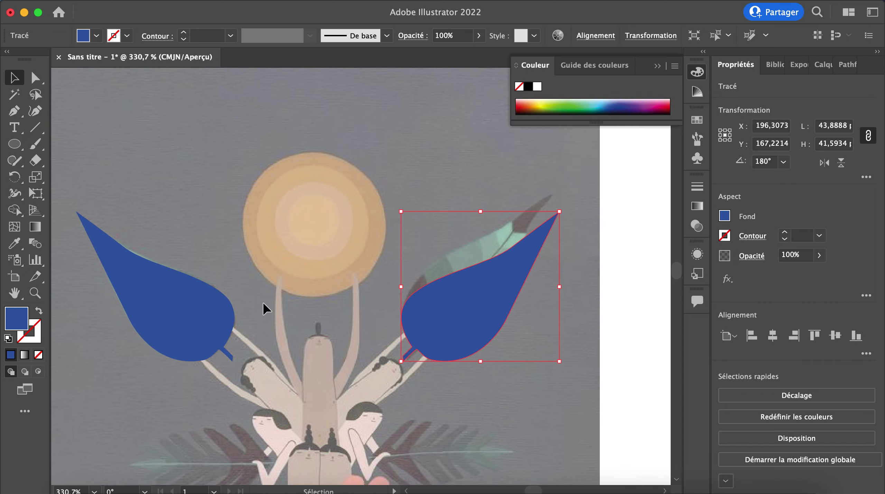
left_click_drag(408, 329, 242, 327)
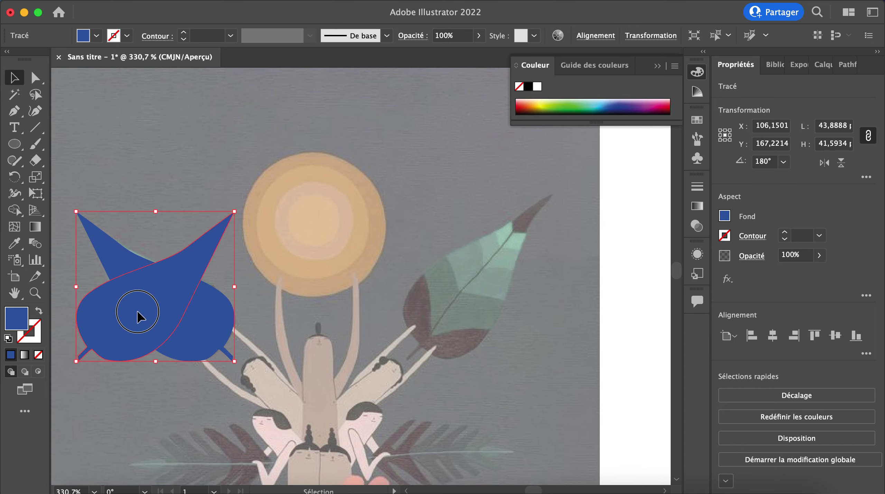
- Move the mirrored leaf about 87 pt horizontally so it sits over the illustration's right leaf, and deselect it
left_click_drag(137, 310, 450, 302)
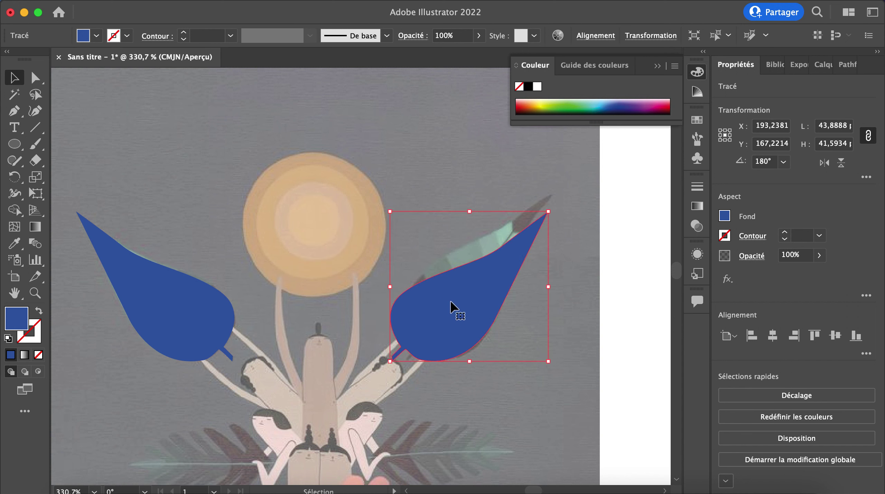
left_click(661, 266)
scroll(403, 329, "down", 3)
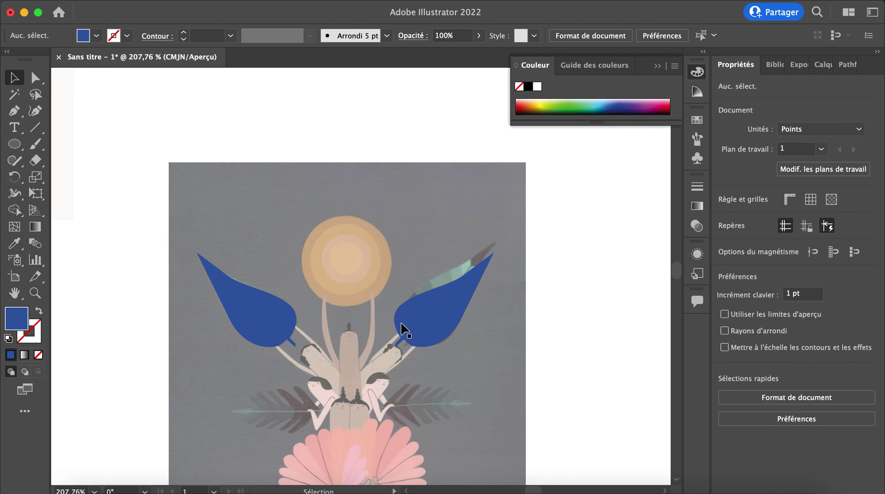
scroll(403, 330, "down", 3)
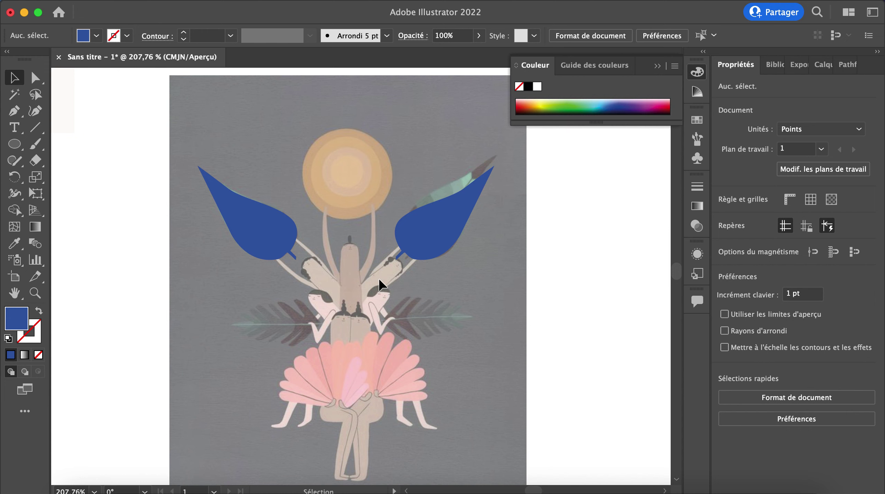
- Trace the left half of the illustration's central figure, from topknot to base, as a closed blue shape with the Pen tool
scroll(336, 287, "up", 5)
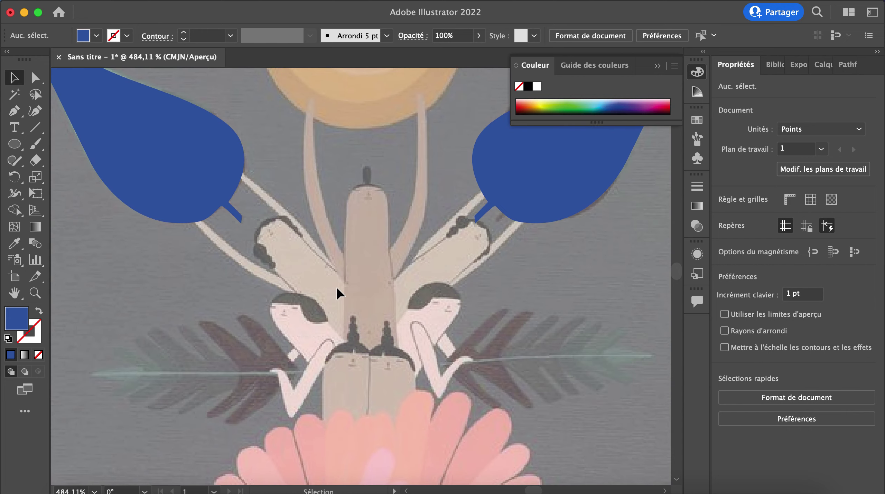
scroll(336, 286, "up", 2)
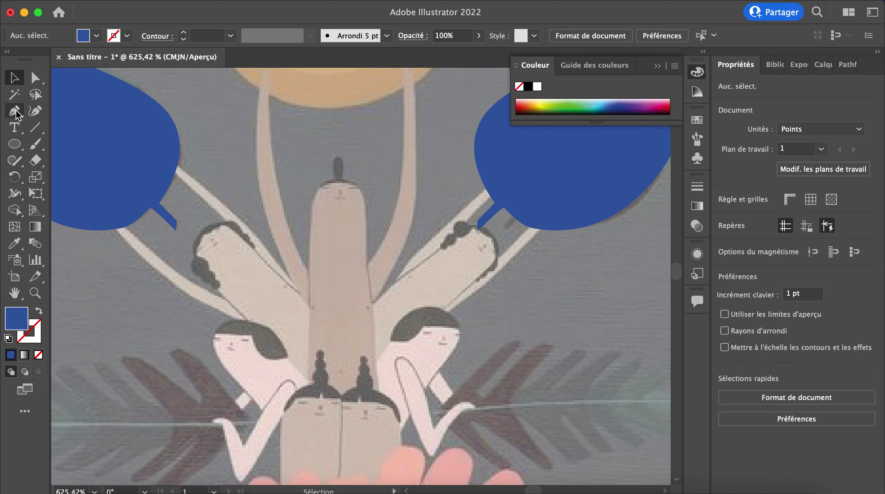
left_click(14, 111)
left_click(337, 159)
scroll(338, 169, "up", 3)
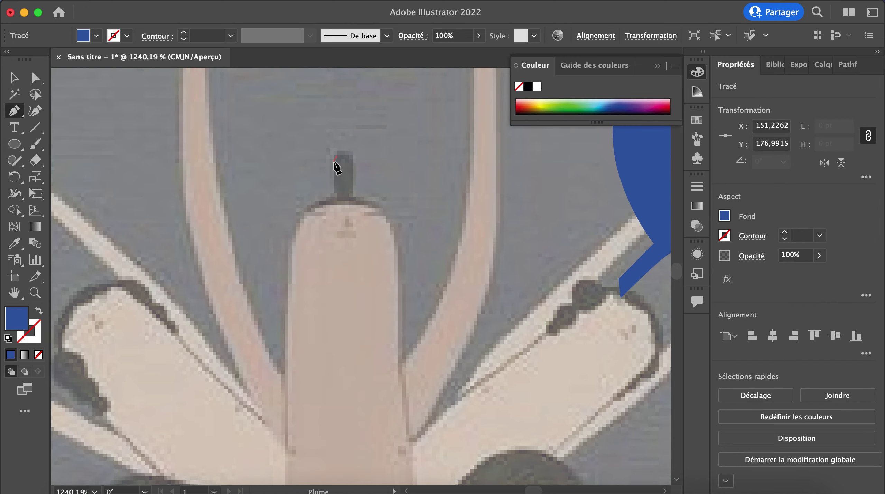
left_click_drag(338, 219, 346, 239)
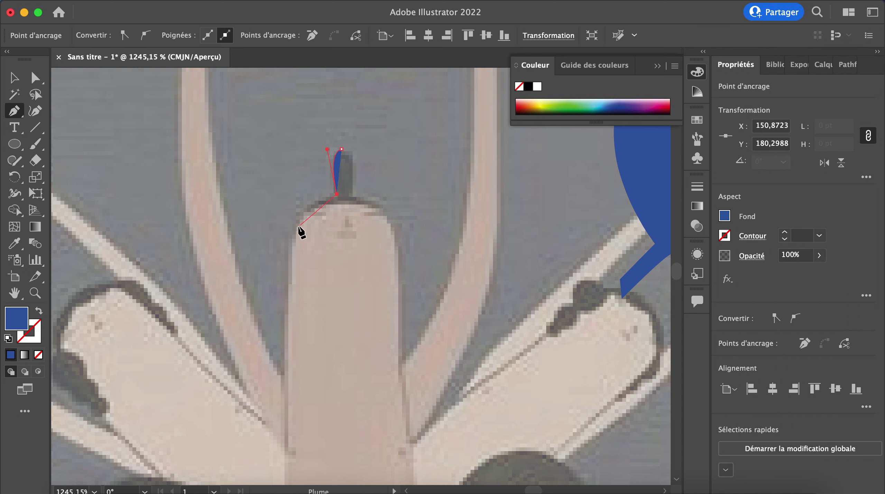
left_click_drag(292, 259, 291, 257)
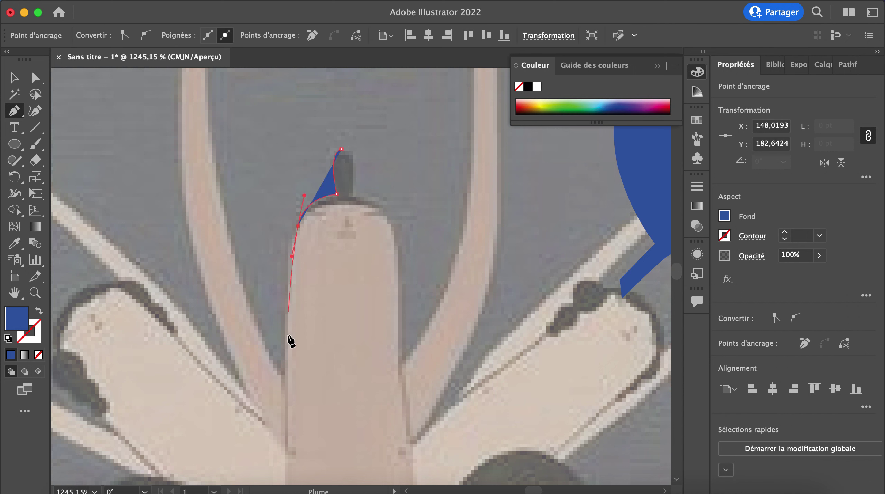
scroll(291, 384, "down", 3)
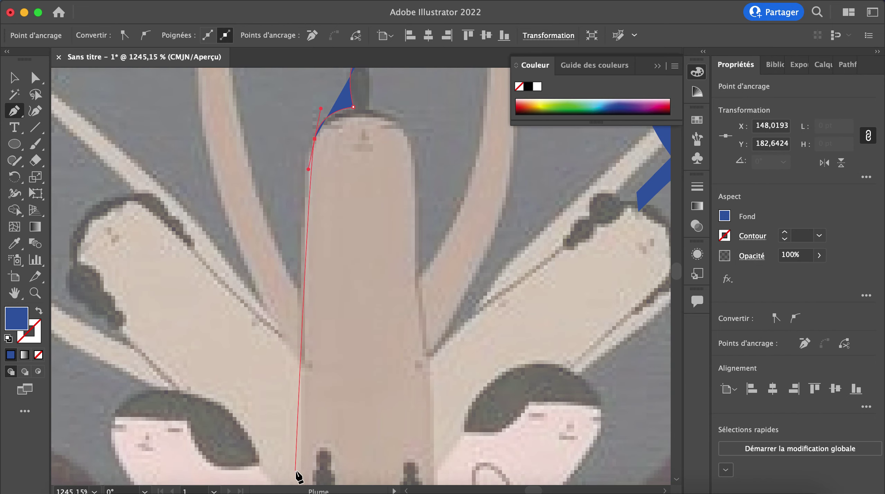
scroll(296, 475, "down", 2)
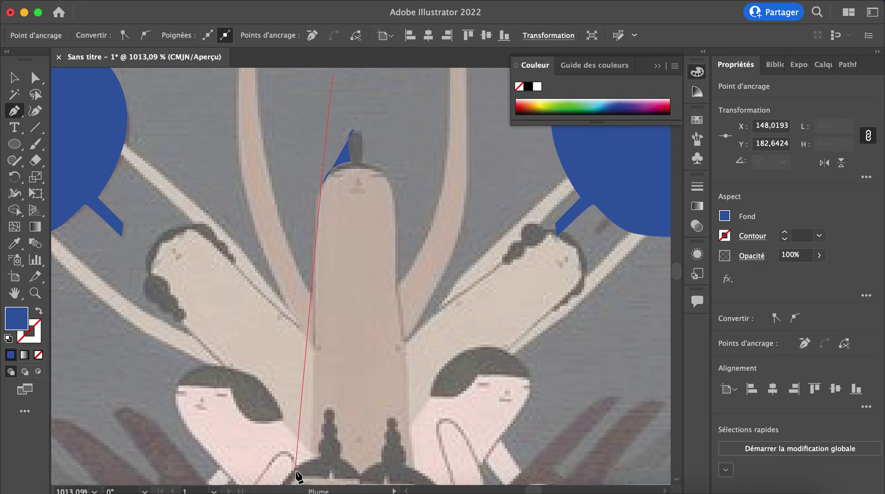
left_click(312, 451)
left_click(352, 471)
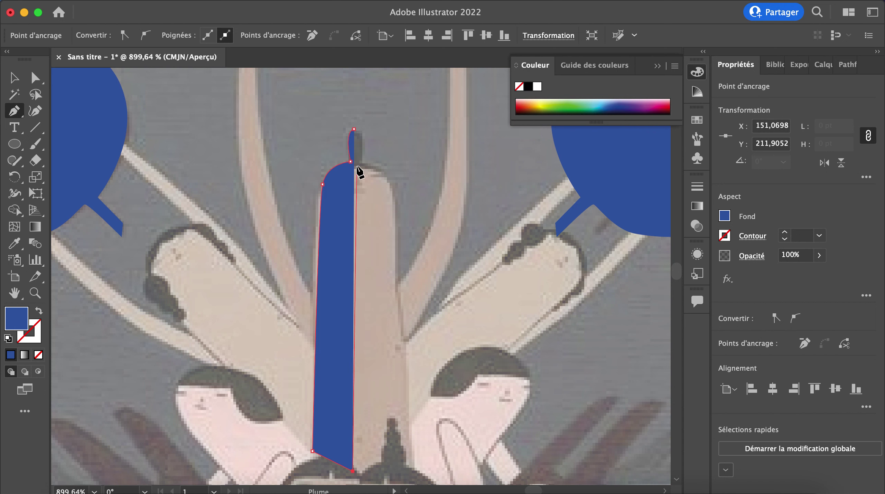
left_click(354, 129)
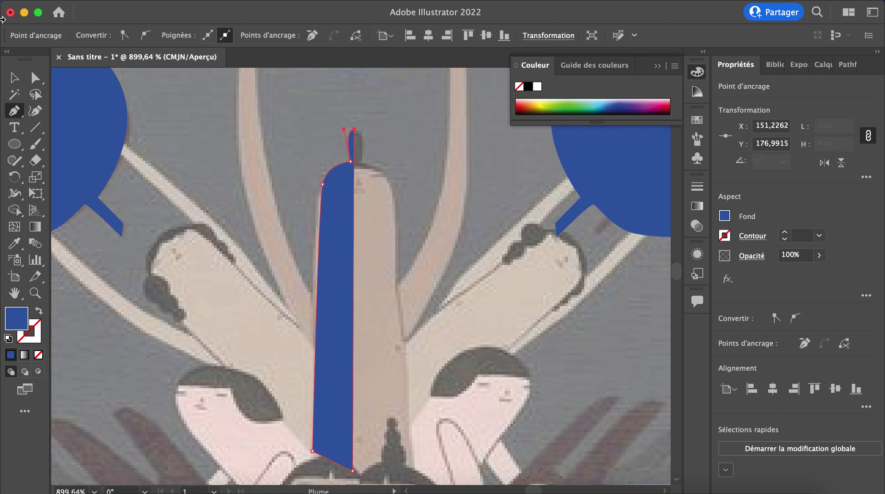
- Try to make a mirrored copy of the traced half-figure with Reflect, and undo it
left_click(13, 79)
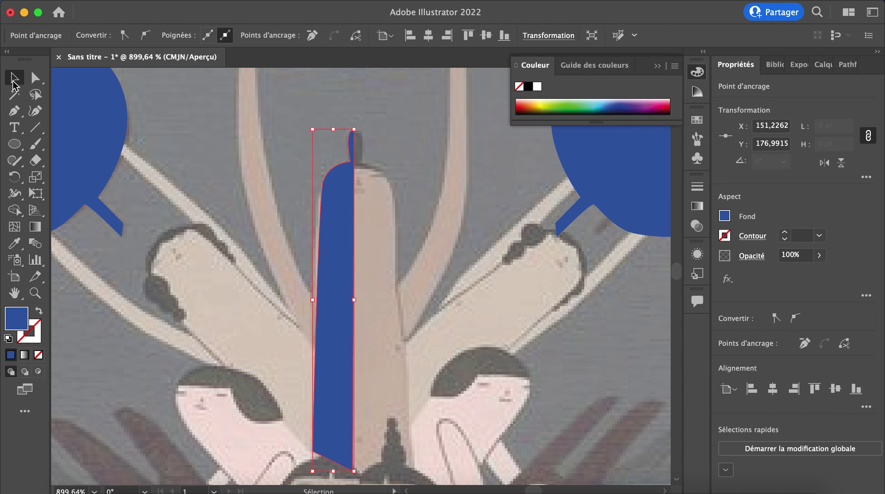
right_click(340, 274)
mouse_move(385, 403)
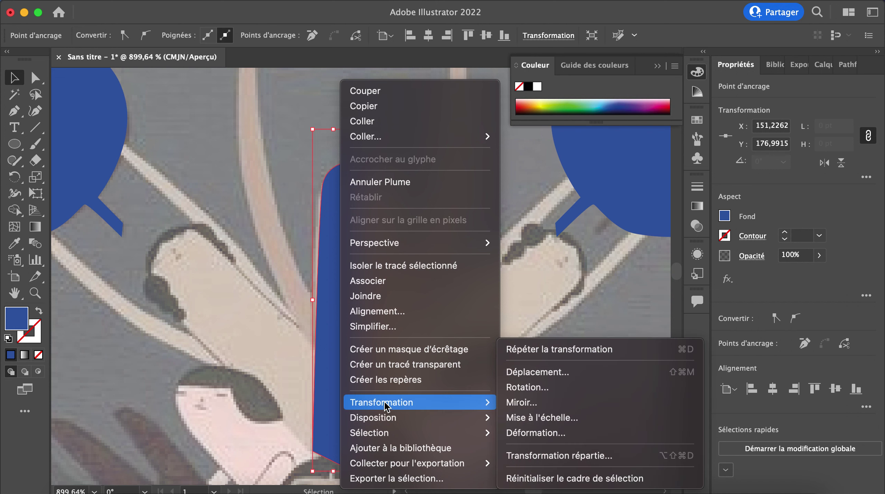
left_click(514, 406)
left_click(722, 343)
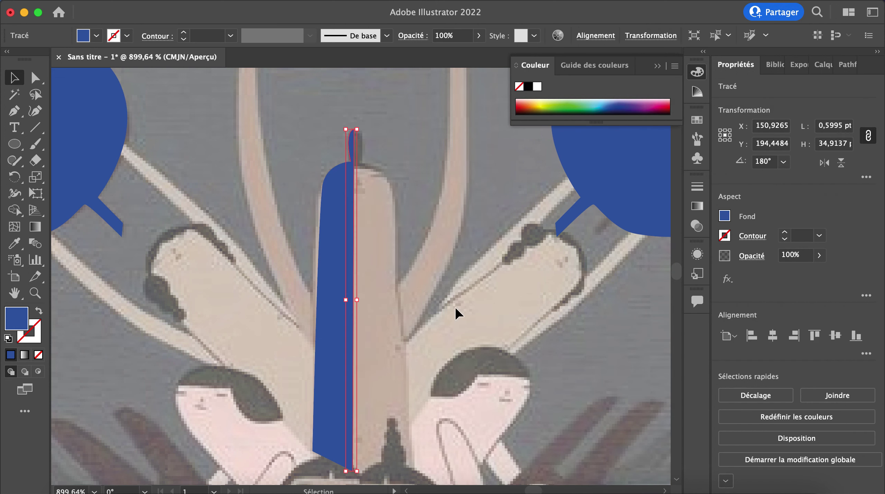
key("super+z")
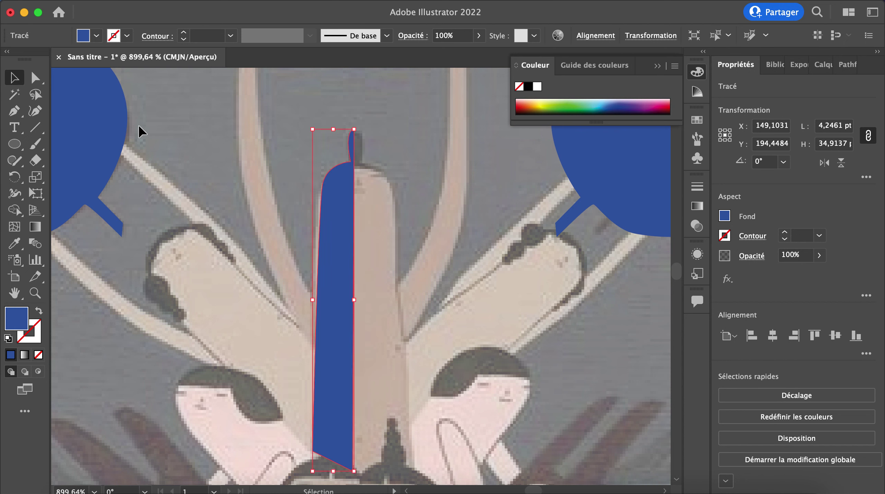
- Create a mirrored copy of the half-figure across the vertical axis with Reflect, and move it horizontally against the original's straight edge
left_click(387, 250)
left_click(342, 257)
right_click(341, 257)
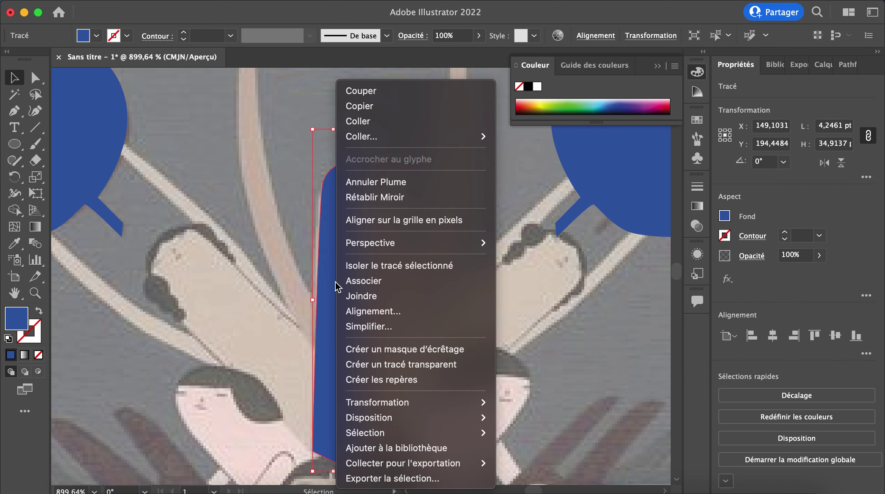
mouse_move(396, 409)
left_click(517, 402)
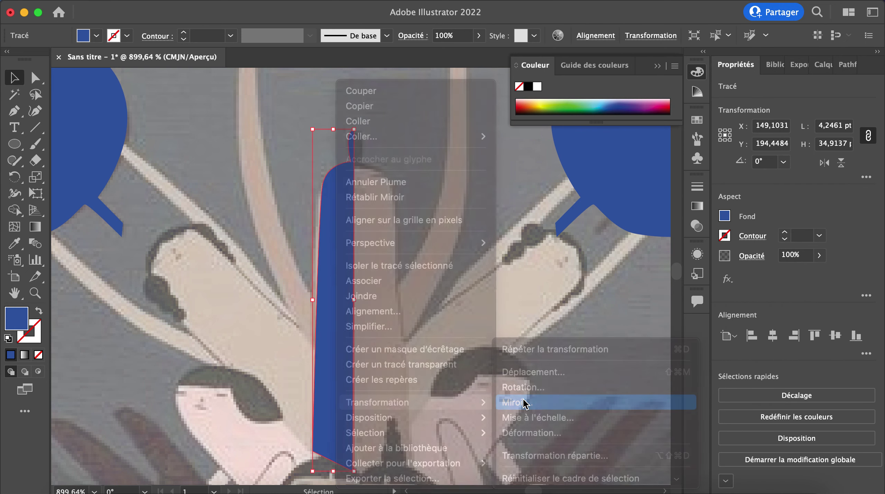
left_click(705, 343)
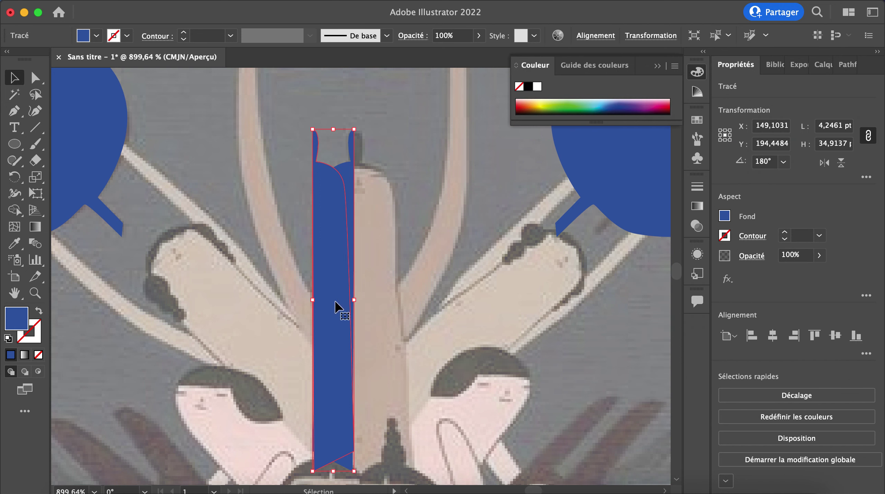
left_click_drag(334, 299, 376, 298)
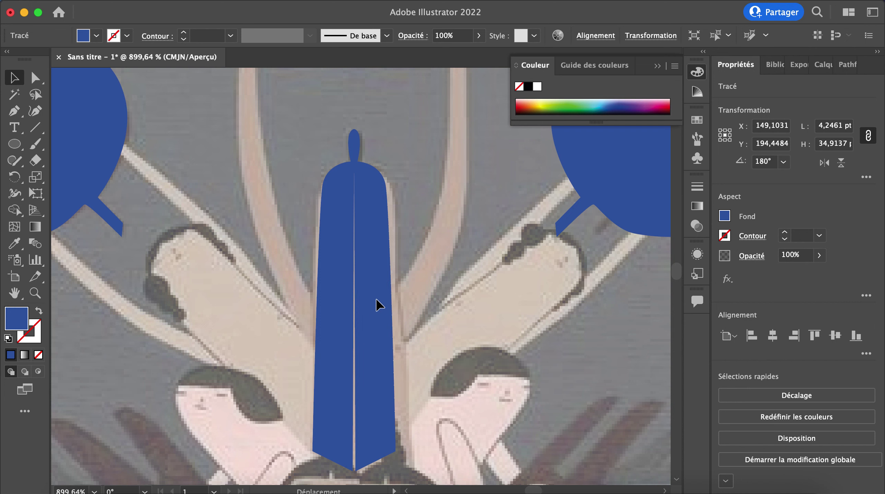
left_click(469, 269)
- Unite the two blue halves of the central figure into one shape with Pathfinder, and deselect it
left_click(371, 286)
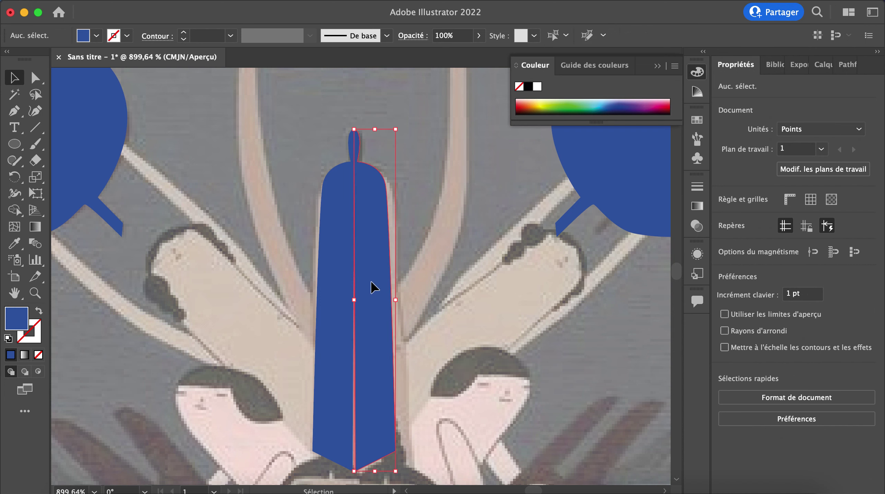
left_click(847, 64)
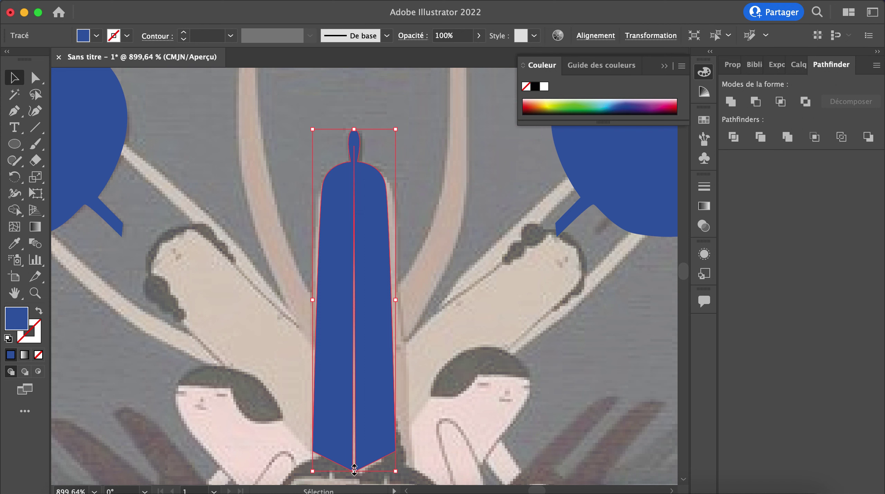
left_click(444, 311)
left_click(356, 431)
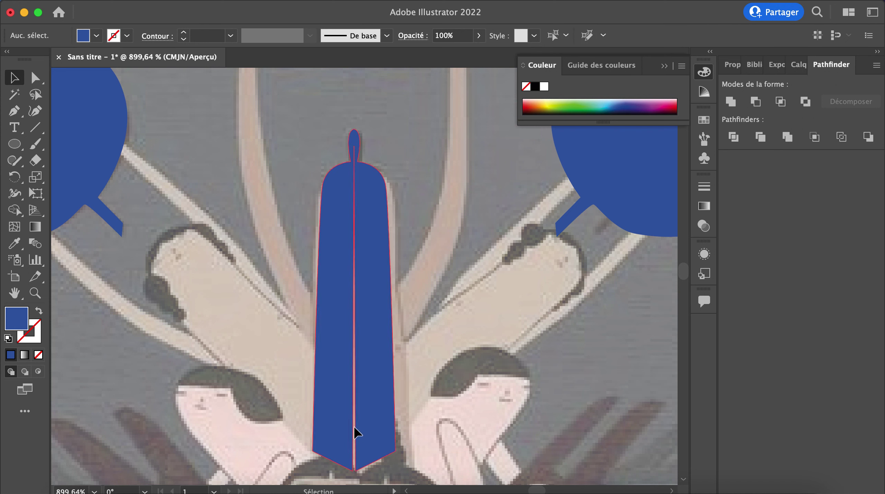
left_click(456, 279)
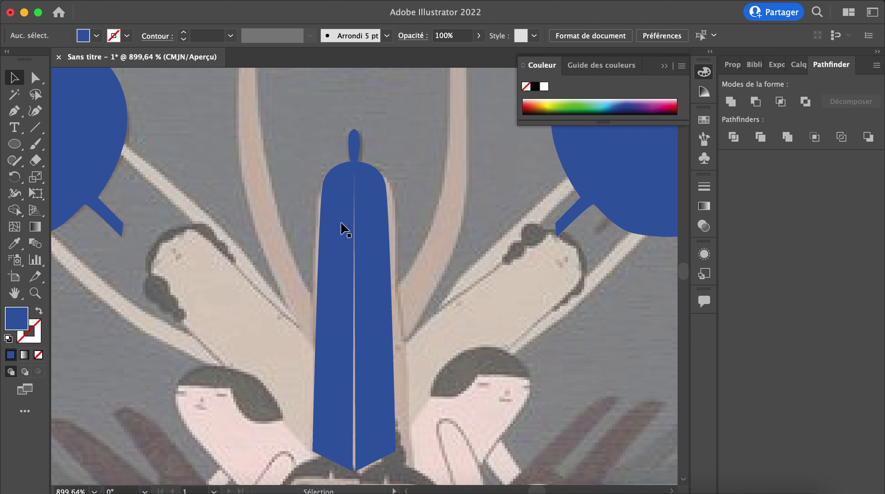
- Remove the surplus anchor points along the united figure's central seam, at the topknot and the base, with the Delete Anchor Point tool
left_click(342, 225)
left_click(14, 110)
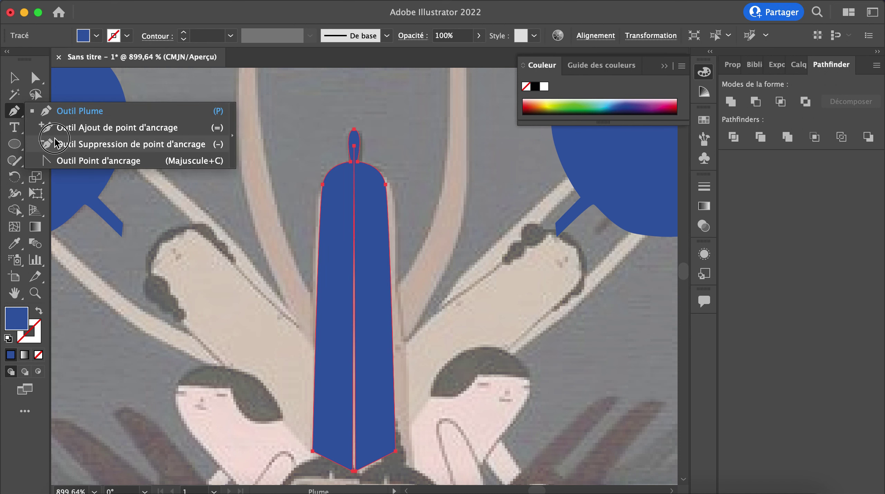
left_click(55, 144)
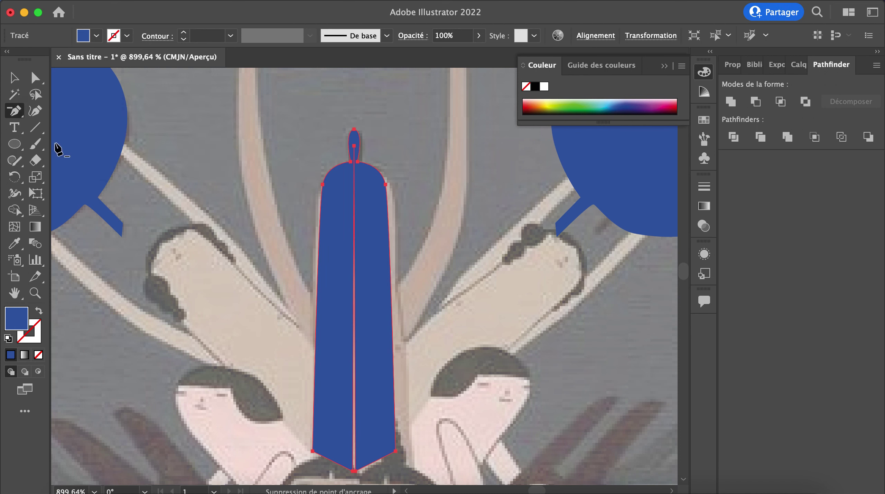
left_click(354, 146)
scroll(353, 473, "up", 6)
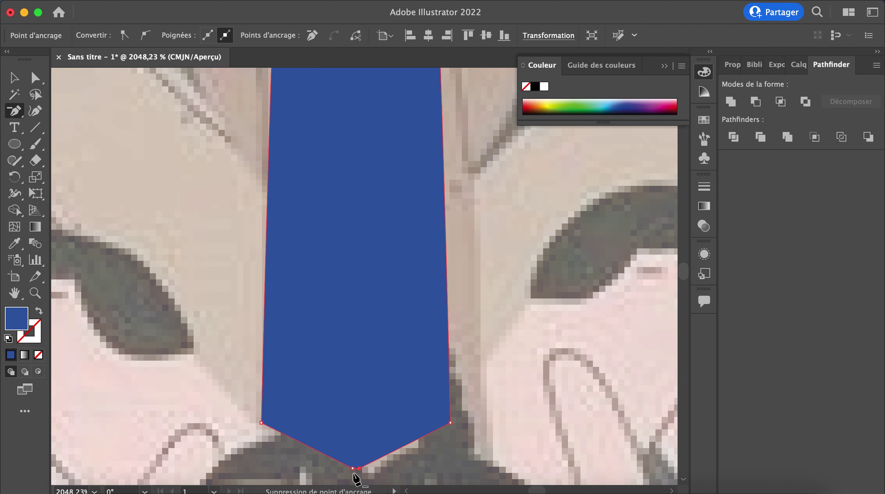
left_click(366, 463)
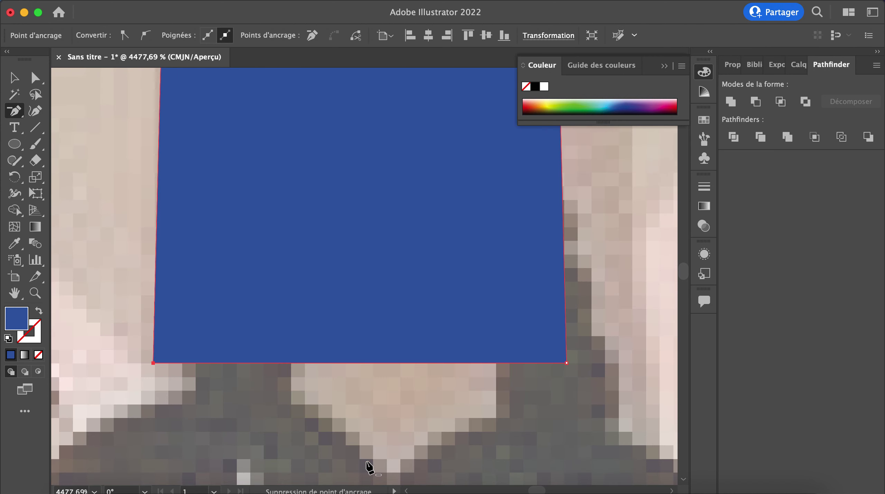
scroll(312, 352, "down", 9)
scroll(313, 351, "up", 3)
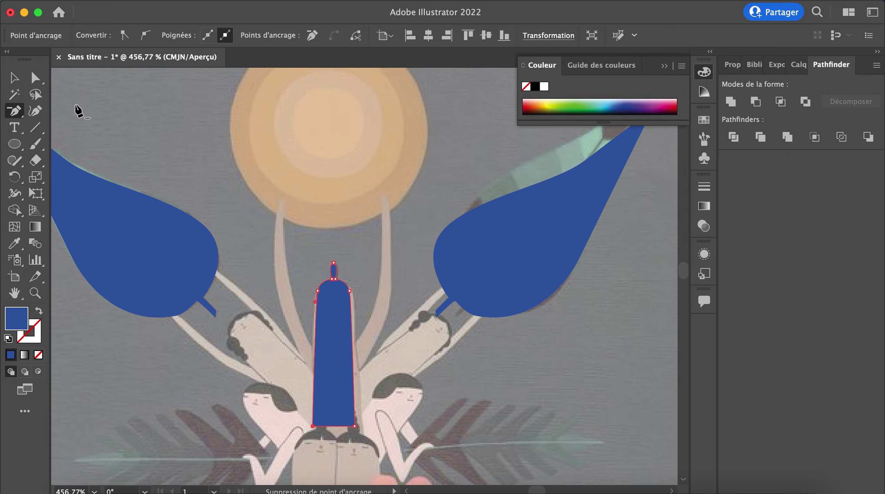
left_click(14, 77)
left_click(374, 271)
- Nudge the blue central figure and spread its shoulder anchor points outward with Direct Selection to widen its upper body
scroll(361, 301, "up", 4)
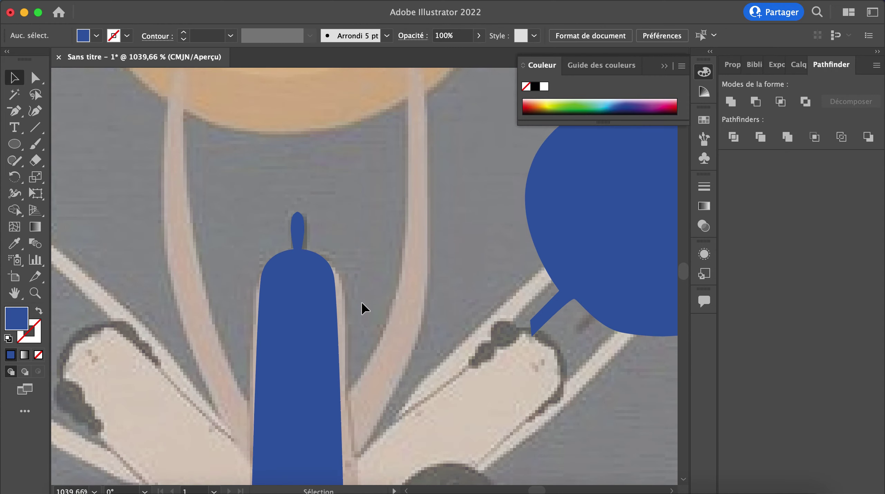
scroll(360, 301, "down", 3)
scroll(362, 357, "down", 3)
scroll(365, 363, "down", 2)
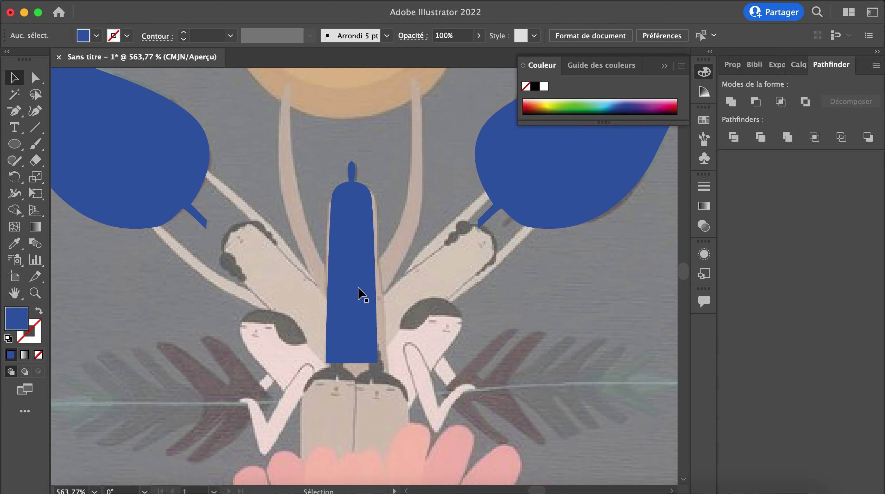
mouse_move(361, 292)
left_mouse_down()
mouse_move(372, 322)
mouse_move(359, 286)
left_mouse_up()
left_click(34, 79)
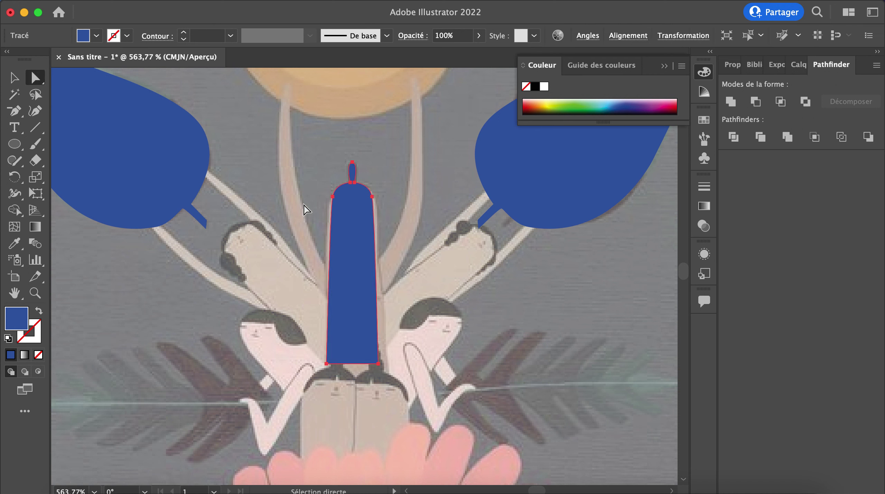
left_click_drag(372, 198, 329, 197)
- Delete the blue central figure shape from the grey illustration
left_click(204, 166)
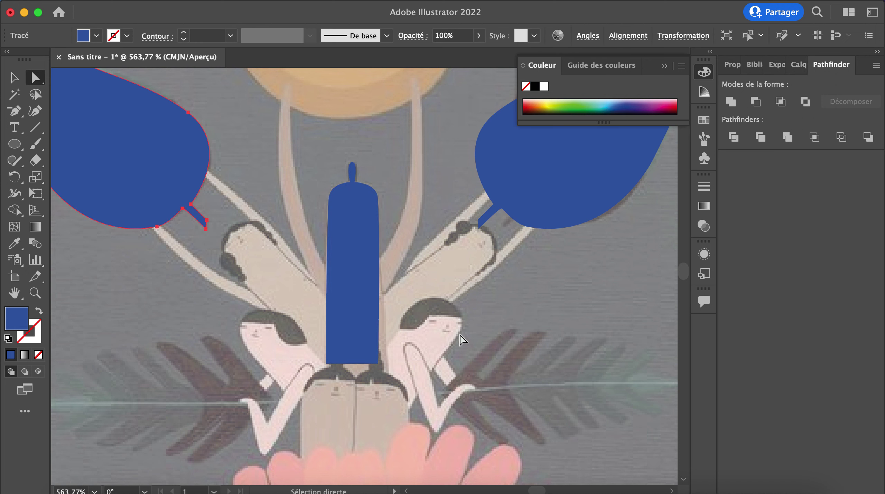
left_click(461, 271)
left_click_drag(354, 247, 524, 294)
key("Delete")
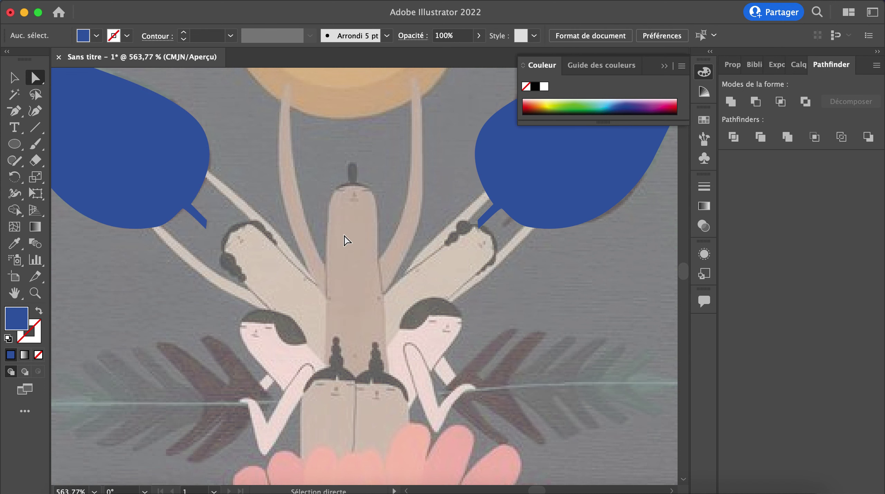
- Select all the pieces of the blue seated-figure artwork, including the castle and small plant marks, and group them
scroll(343, 239, "down", 10)
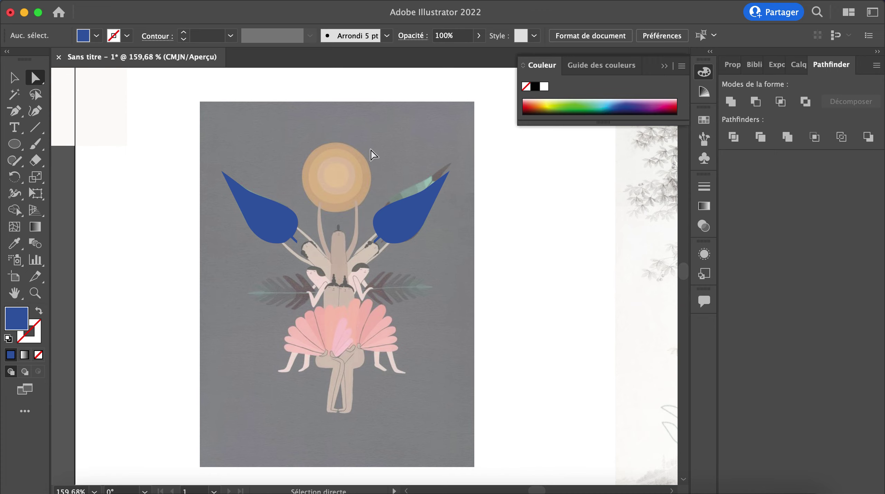
scroll(370, 151, "down", 5)
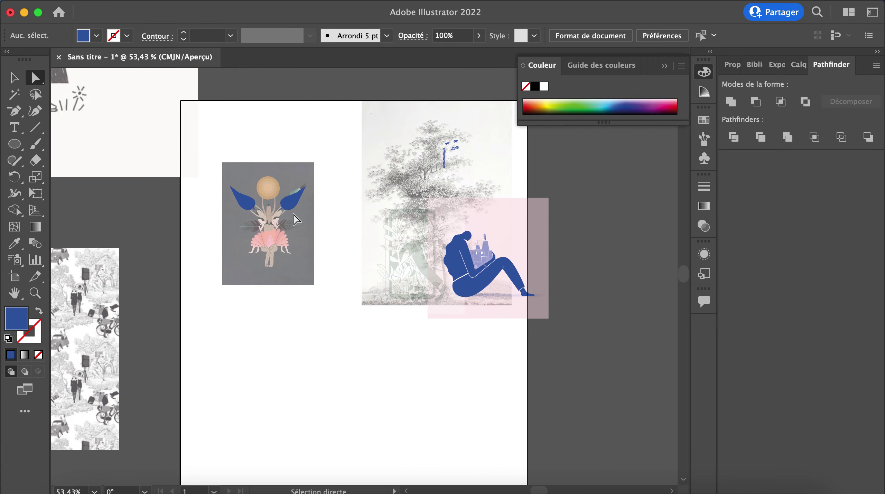
left_click(13, 77)
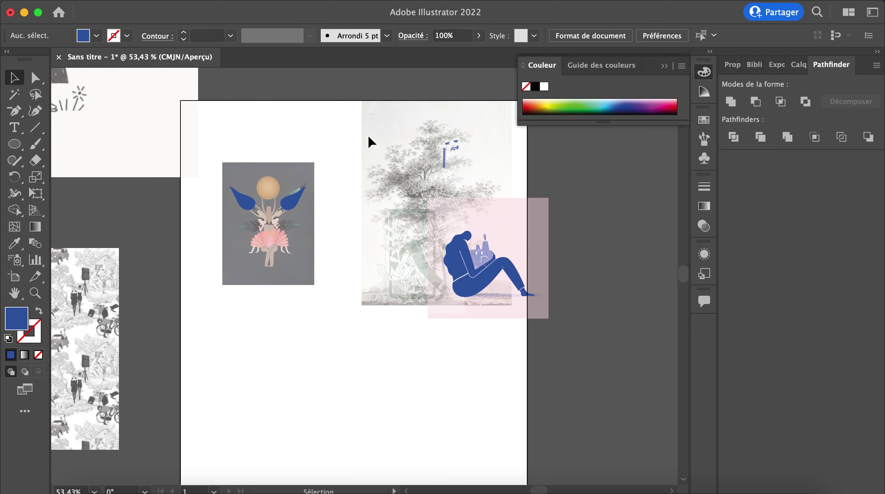
left_click(477, 254)
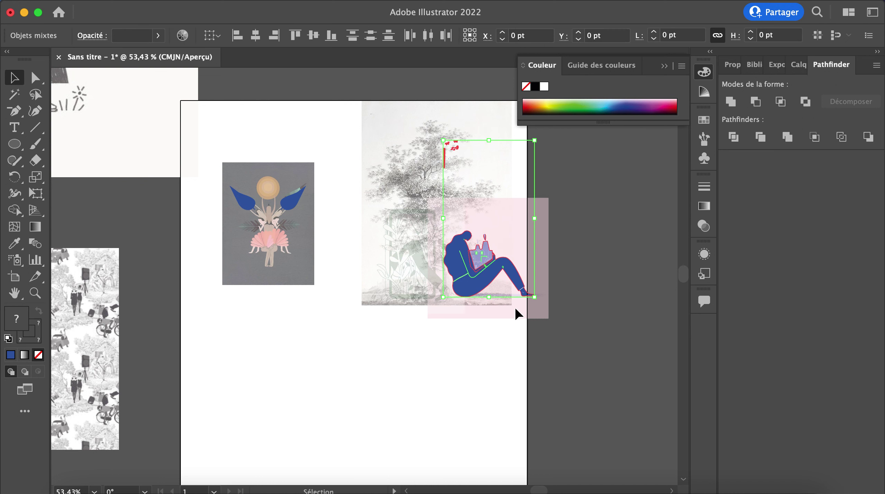
left_click(353, 207)
left_click(470, 266)
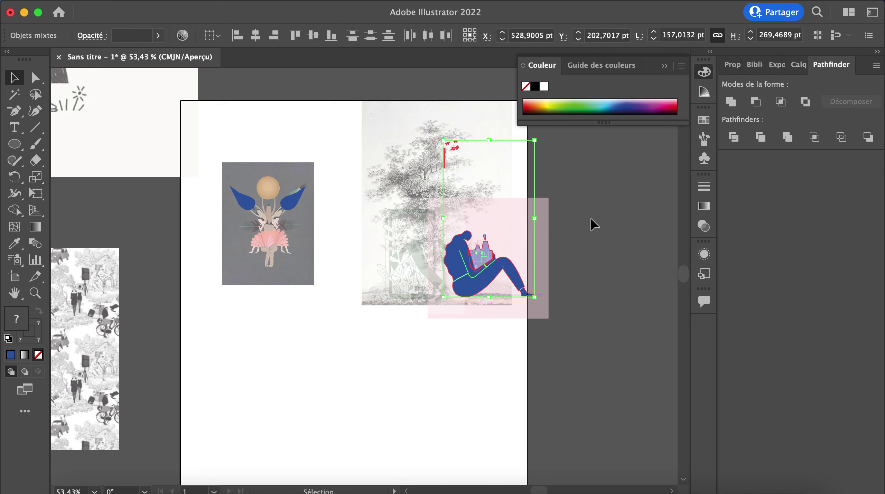
key("a")
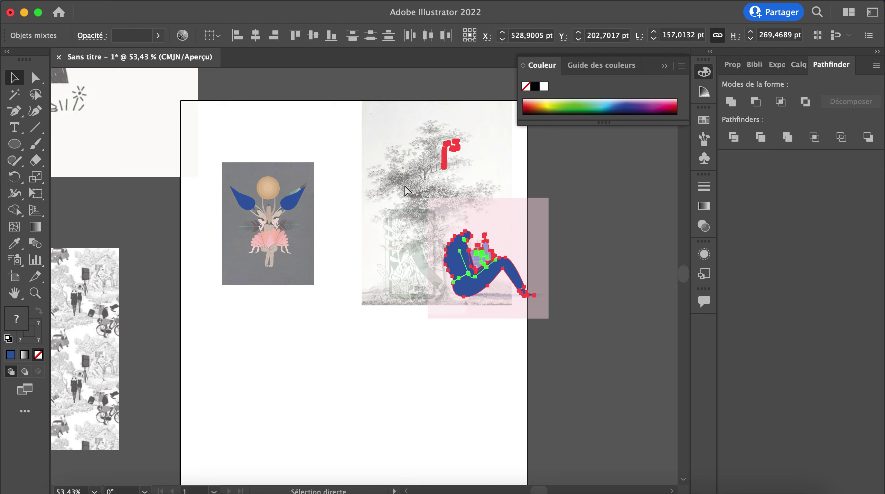
key("v")
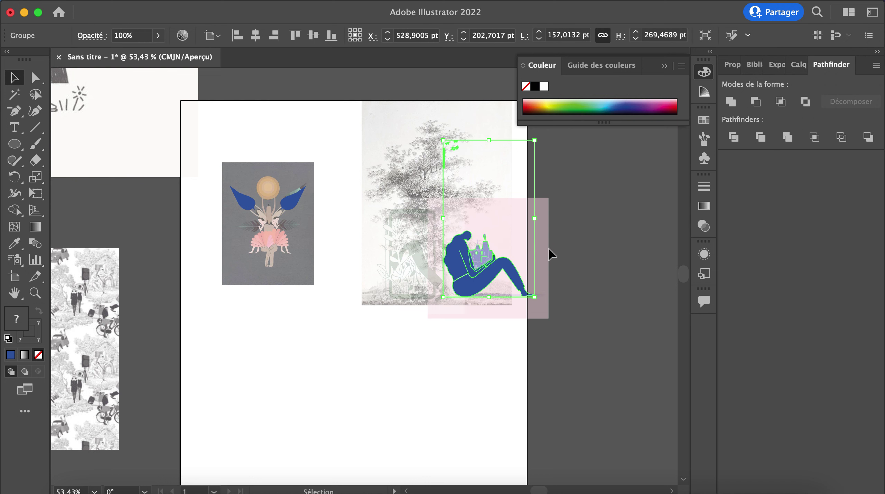
- Move the grouped seated-figure artwork off the pink reference and over the grey illustration, and deselect it
left_click_drag(492, 261, 369, 397)
left_click(468, 391)
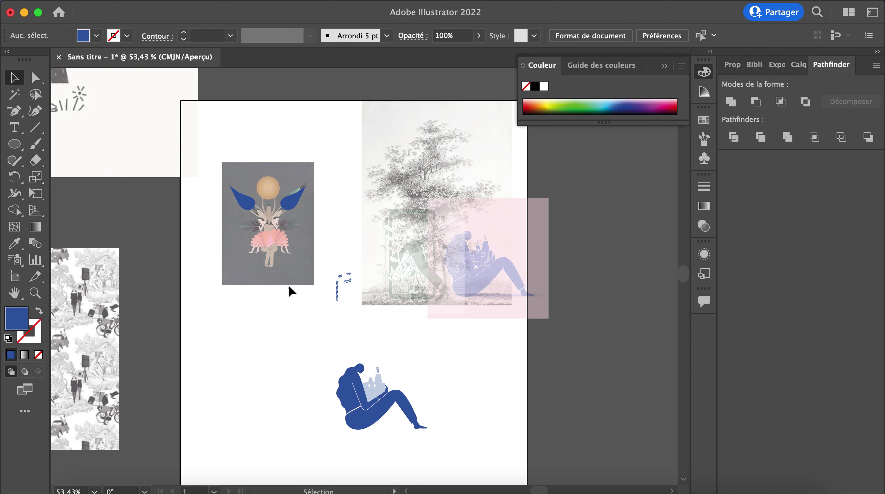
scroll(446, 371, "down", 3)
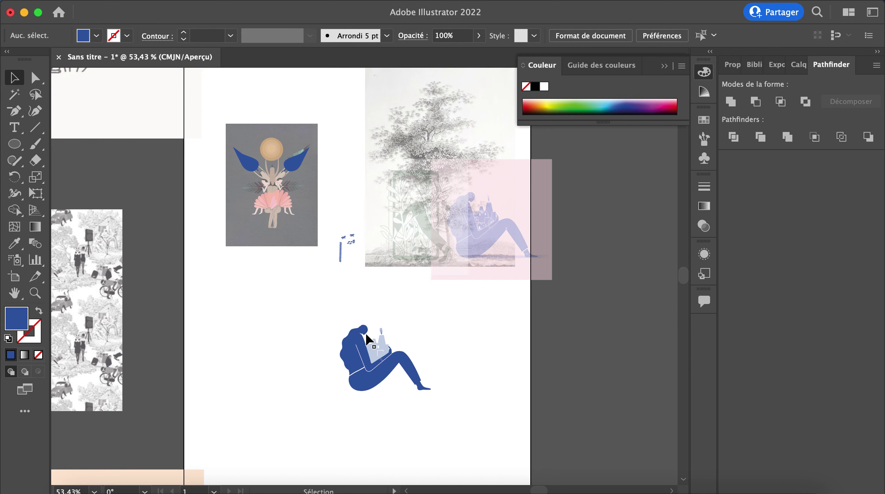
left_click_drag(340, 252, 351, 128)
scroll(351, 130, "up", 2)
scroll(353, 134, "up", 1)
left_click_drag(276, 206, 272, 262)
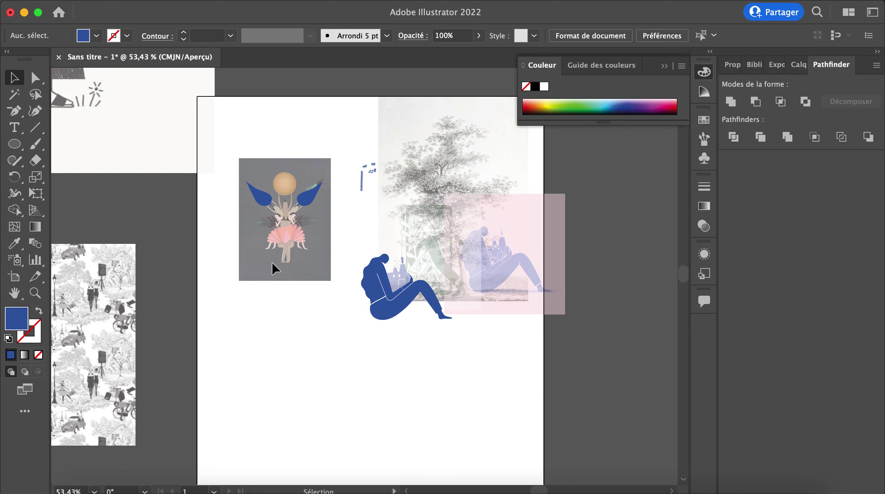
left_click_drag(390, 283, 251, 238)
scroll(369, 289, "down", 4)
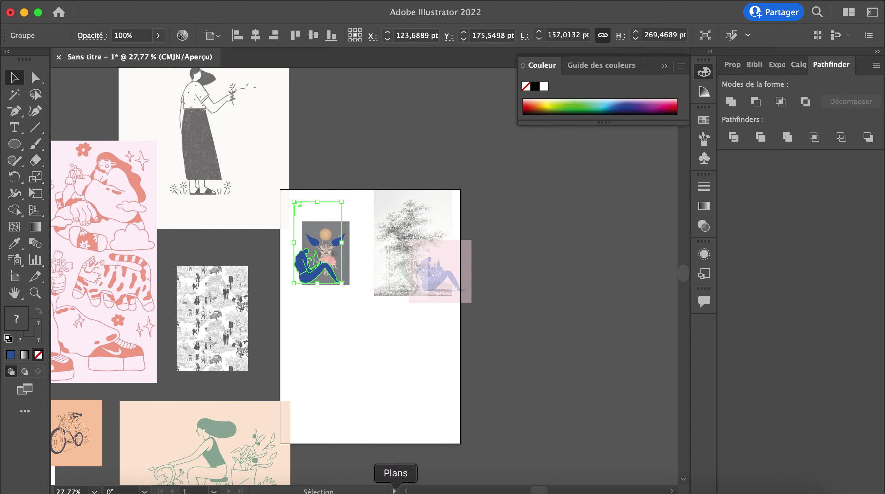
left_click(377, 304)
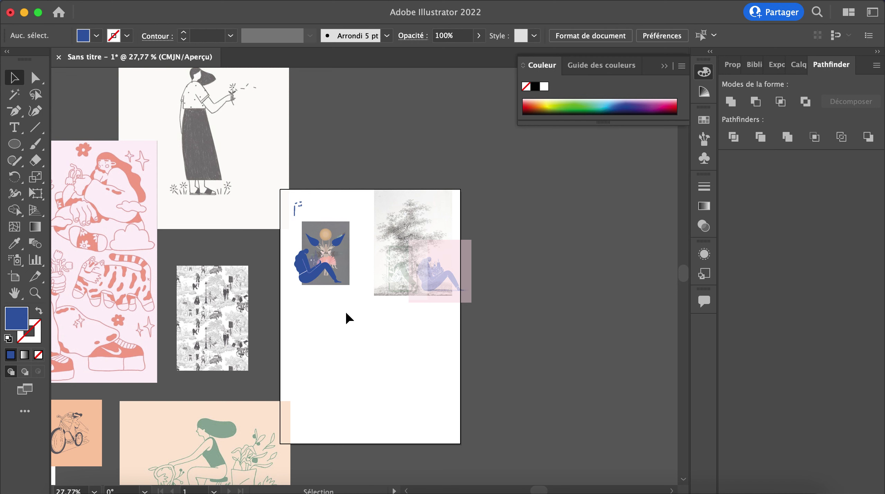
- Examine how the blue seated figure sits over the grey illustration and beside the other reference images
scroll(322, 273, "up", 5)
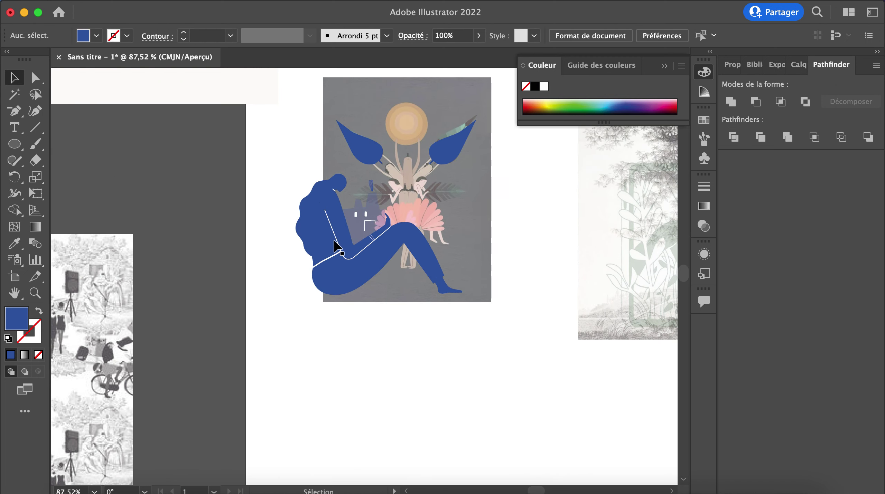
scroll(337, 246, "down", 1)
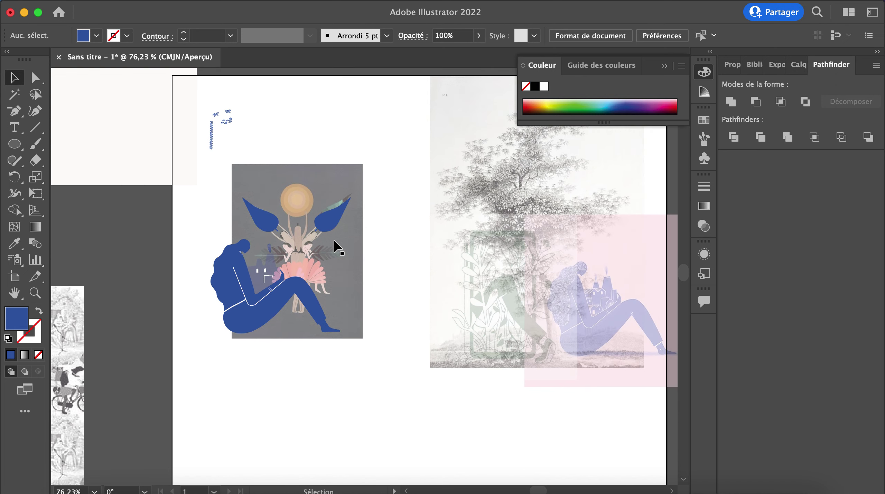
scroll(257, 244, "up", 3)
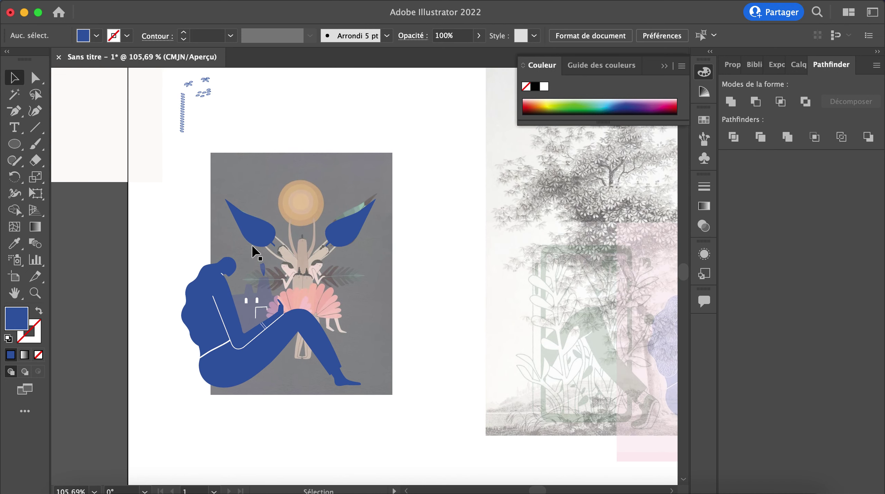
left_click(197, 290)
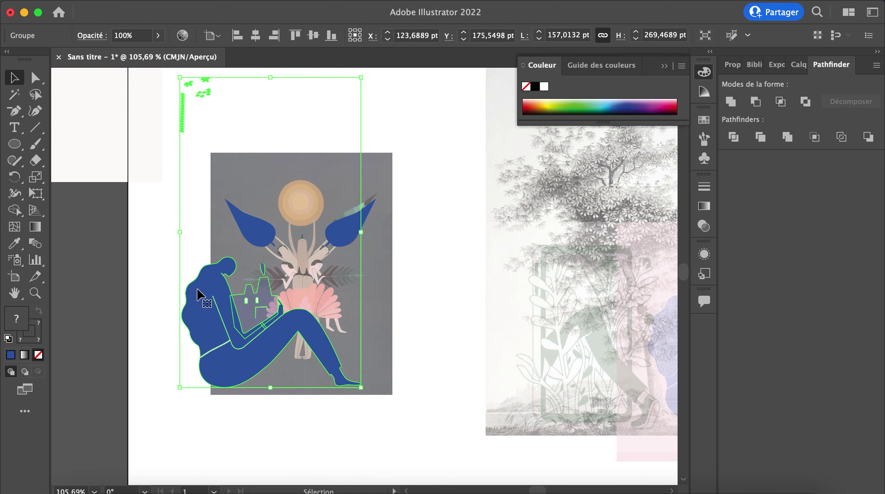
left_click(123, 221)
scroll(329, 411, "down", 6)
scroll(329, 411, "down", 5)
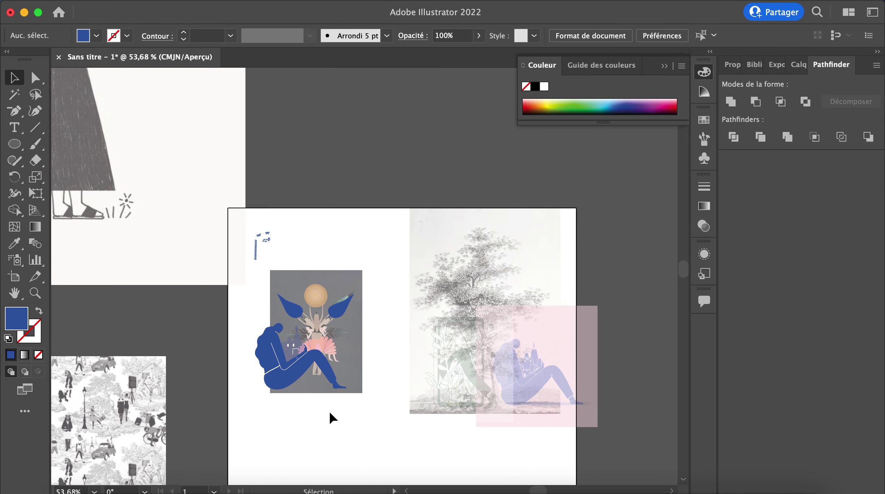
scroll(329, 411, "left", 2)
scroll(329, 411, "down", 4)
scroll(360, 294, "up", 12)
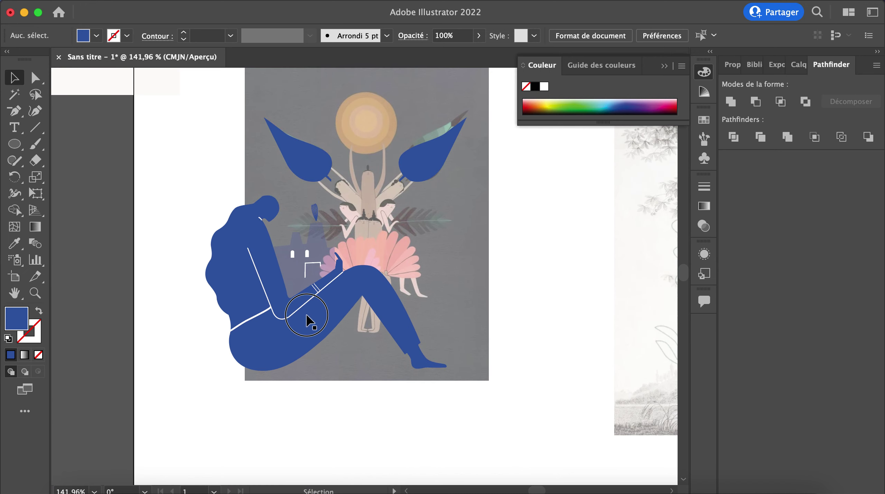
- Apply a solid blue fill to the seated-figure group, ungroup it, and select the body shape alone
left_click(306, 316)
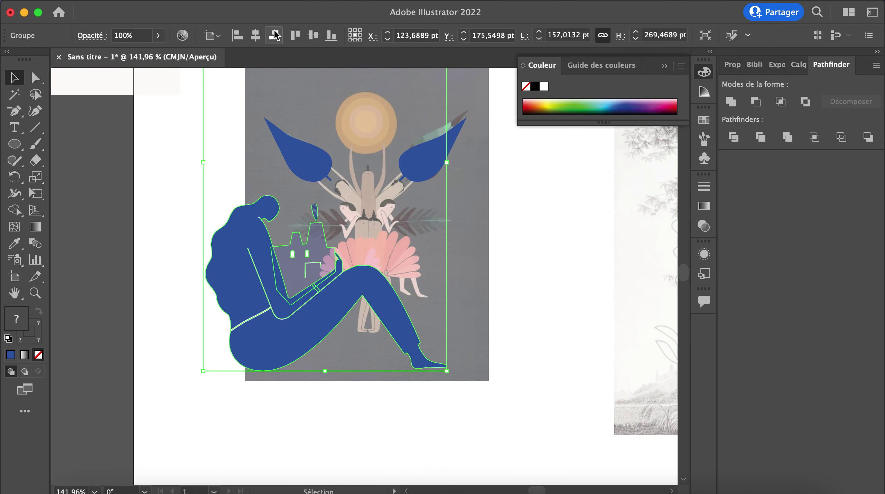
left_click(10, 355)
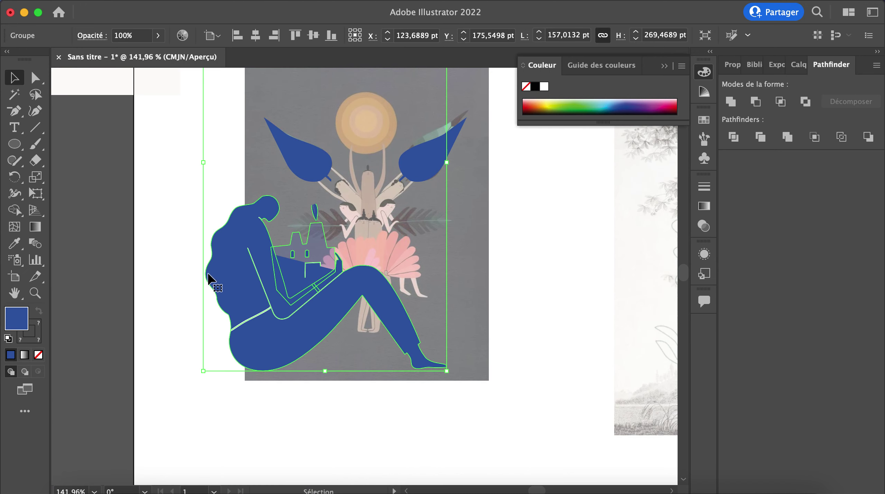
key("super+shift+g")
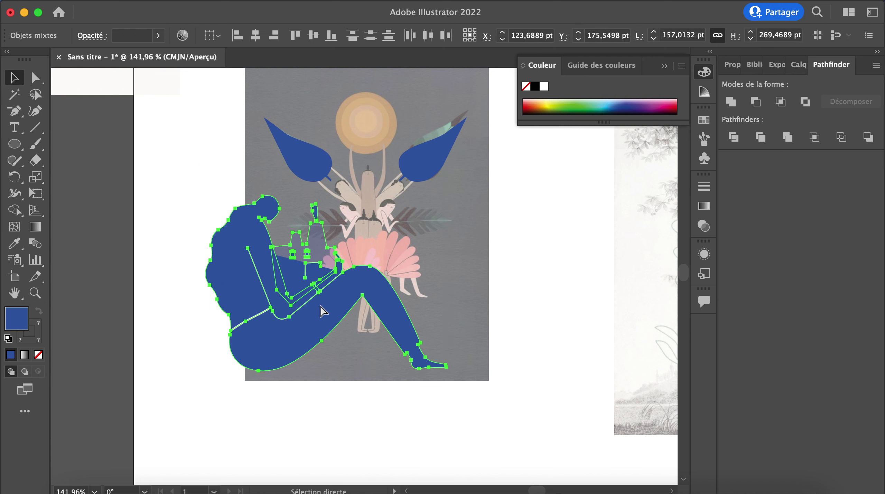
left_click(513, 294)
left_click(336, 305)
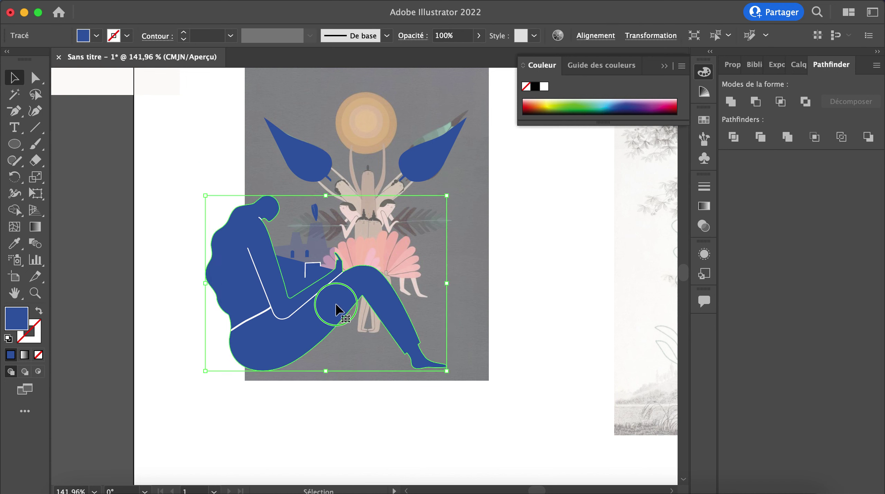
right_click(336, 306)
left_click(174, 322)
left_click(174, 321)
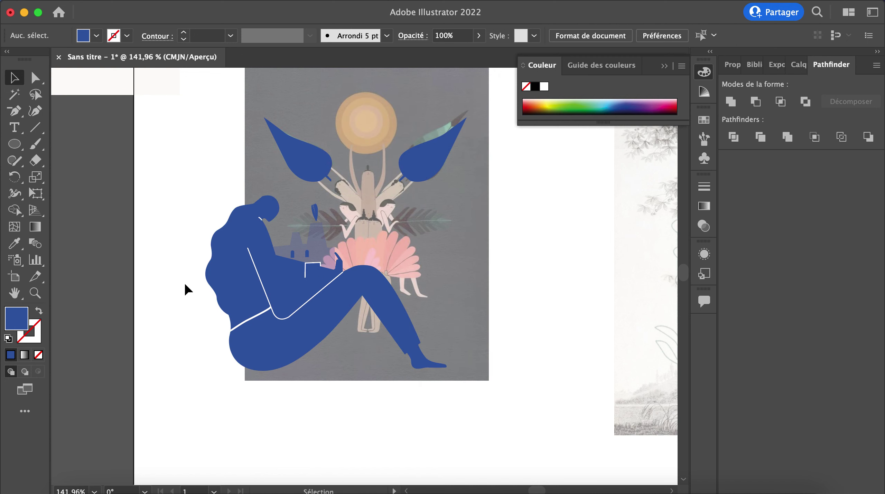
left_click(234, 277)
left_click(163, 251)
- Fill the seated figure's body shape with pure red, FF0000, while the document is in CMYK mode
left_click(250, 283)
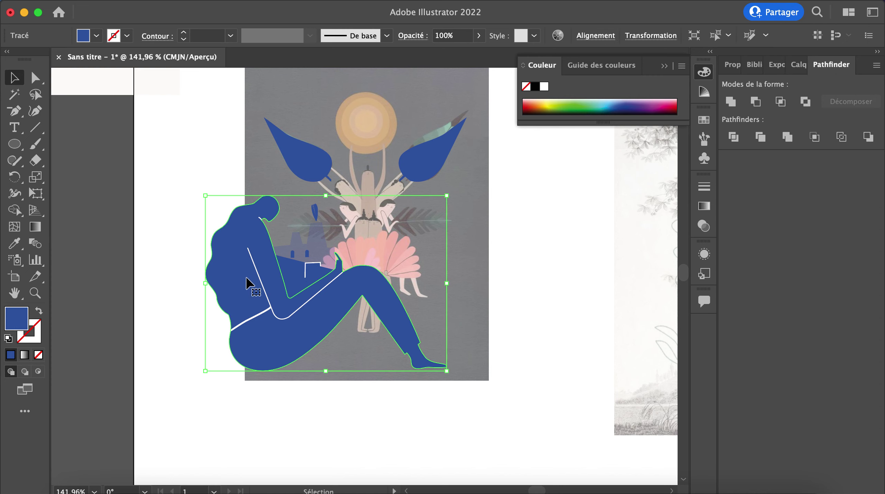
double_click(17, 328)
left_click(315, 131)
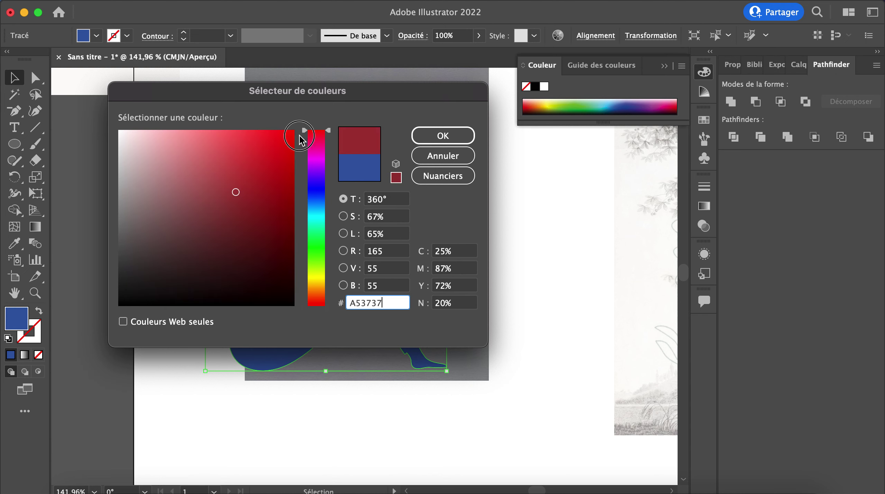
left_click_drag(300, 136, 296, 128)
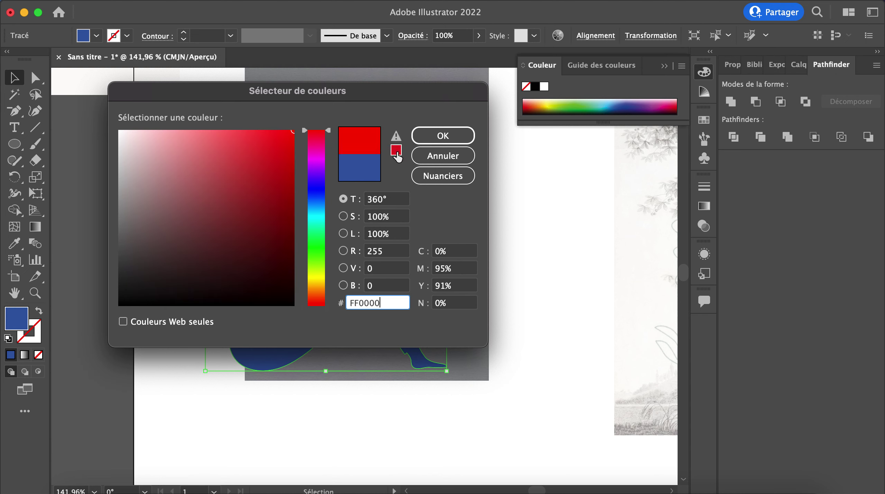
left_click(431, 136)
left_click(172, 364)
left_click(233, 290)
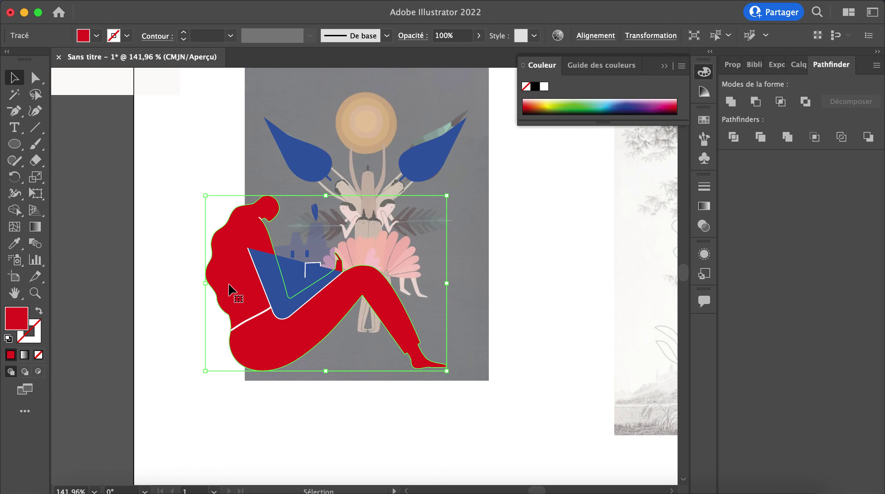
- Switch the document's colour mode from CMYK to RGB and deselect the figure
left_click(121, 5)
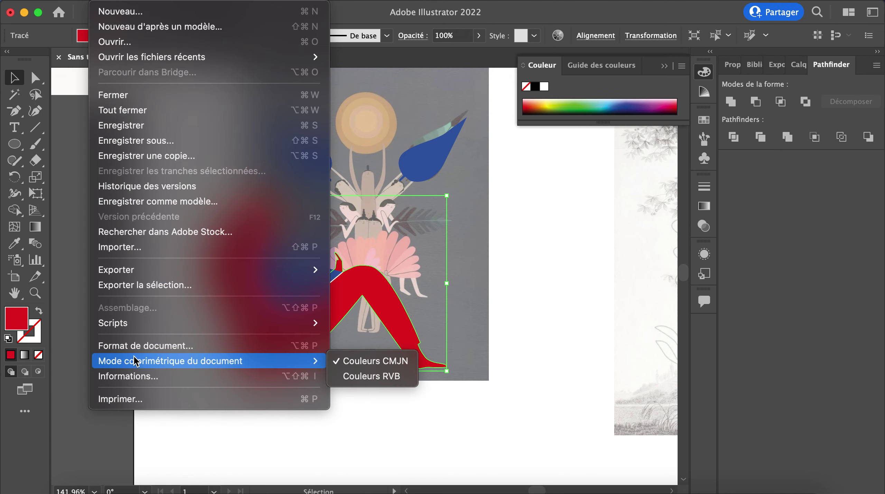
mouse_move(271, 366)
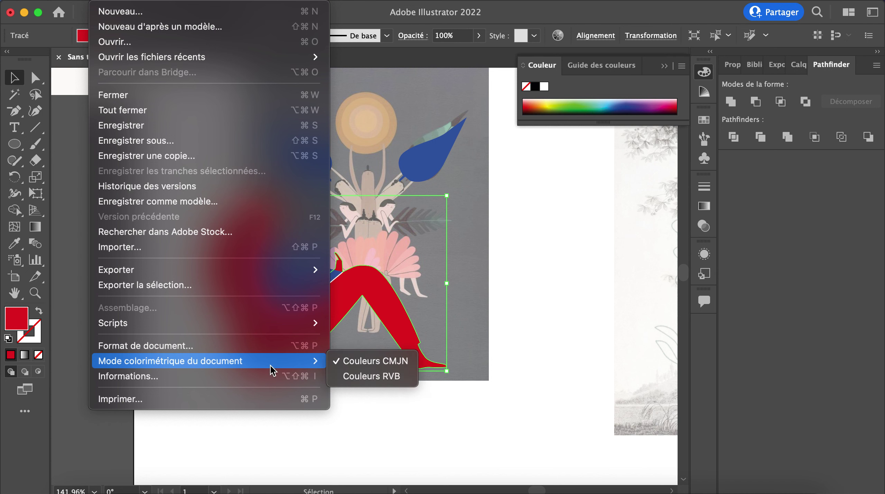
left_click(367, 379)
left_click(158, 277)
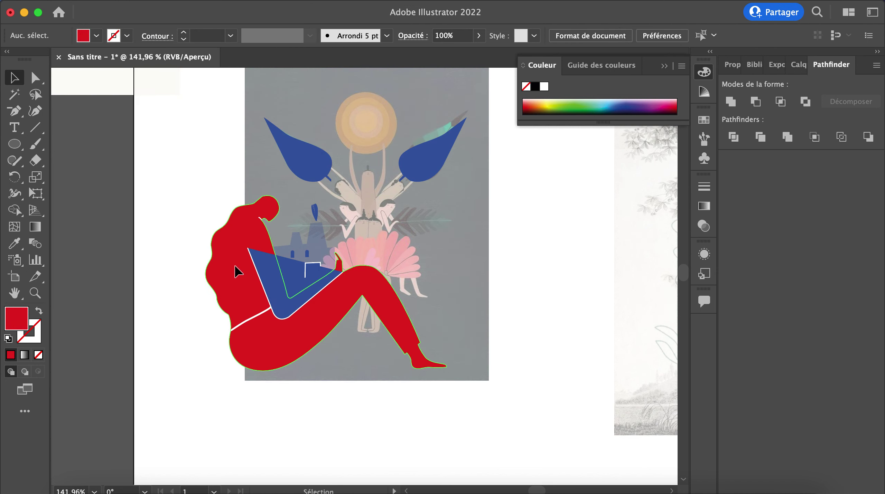
- Refill the seated figure's body shape with the brightest, fully saturated red in RGB and deselect it
left_click(234, 264)
double_click(22, 313)
left_click_drag(267, 150, 312, 111)
left_click(443, 136)
scroll(299, 404, "down", 5)
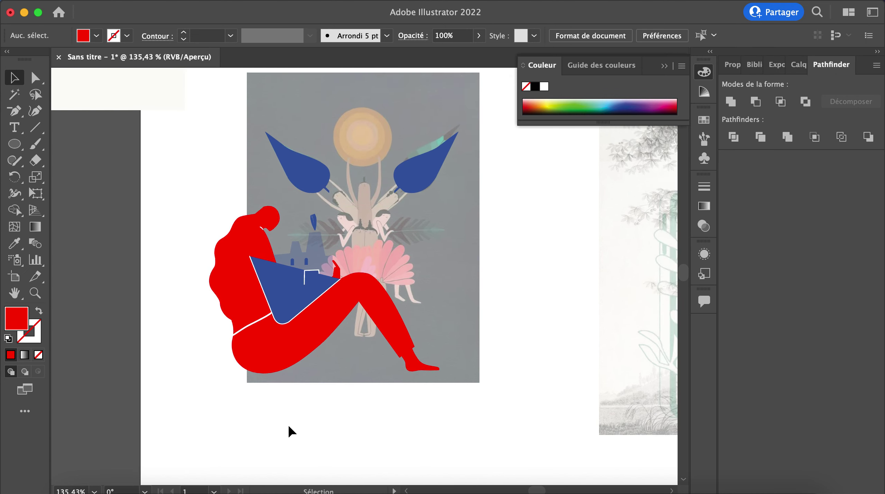
- Move the red seated-figure body shape off the grey illustration to the empty artboard area below it, and deselect it
scroll(287, 360, "down", 5)
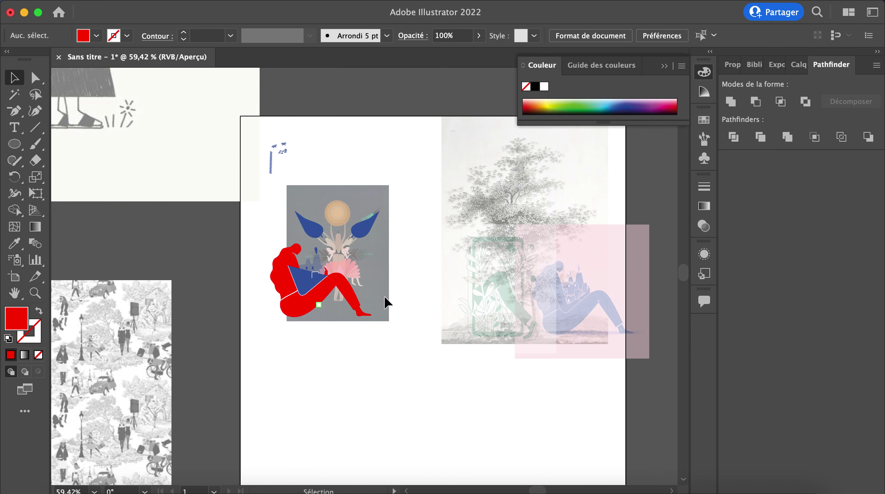
scroll(424, 275, "down", 3)
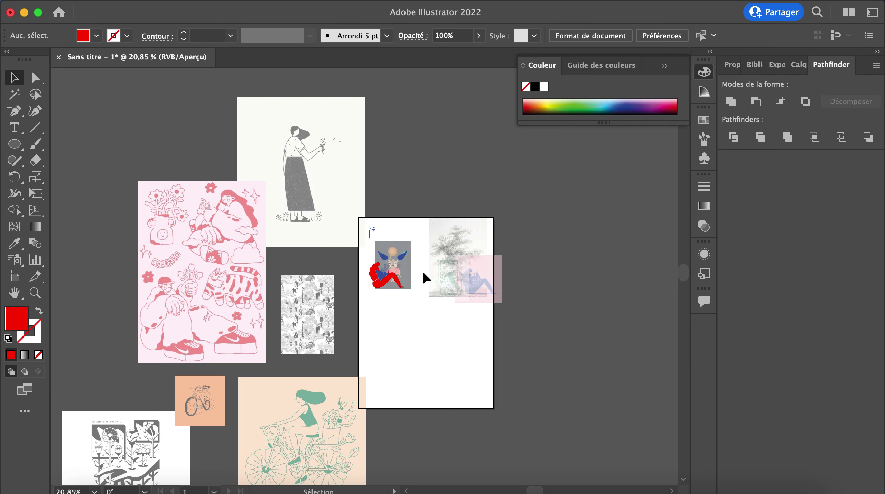
scroll(388, 288, "up", 3)
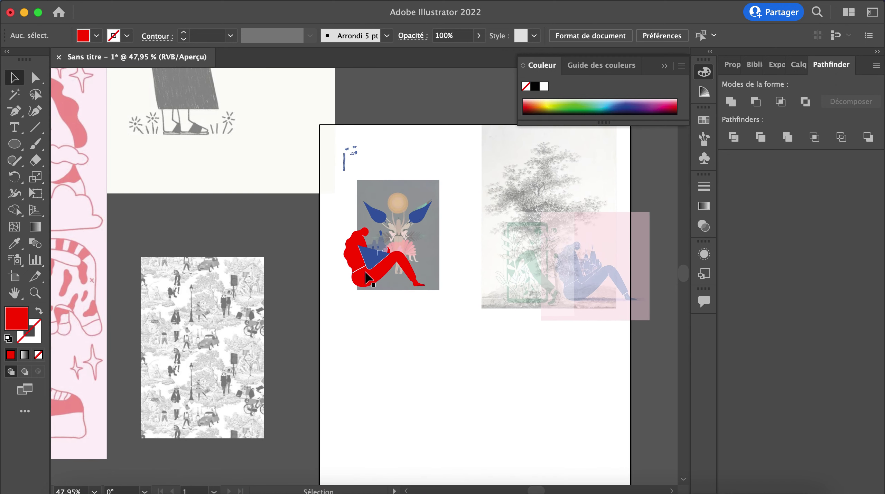
left_click(370, 262)
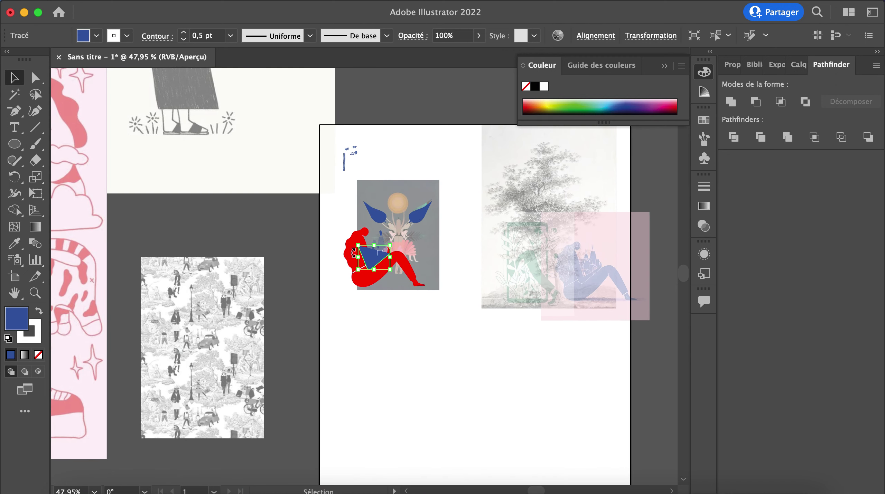
left_click(344, 245)
left_click(350, 248)
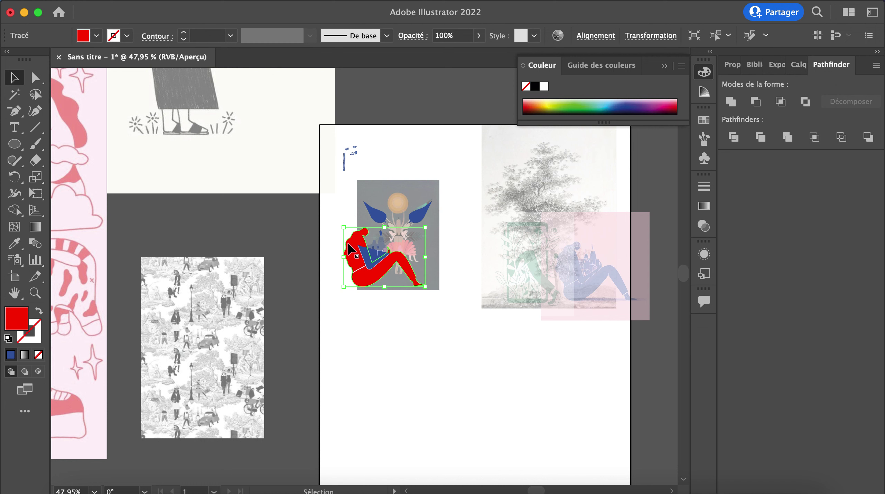
left_click_drag(350, 249, 374, 355)
left_click(428, 265)
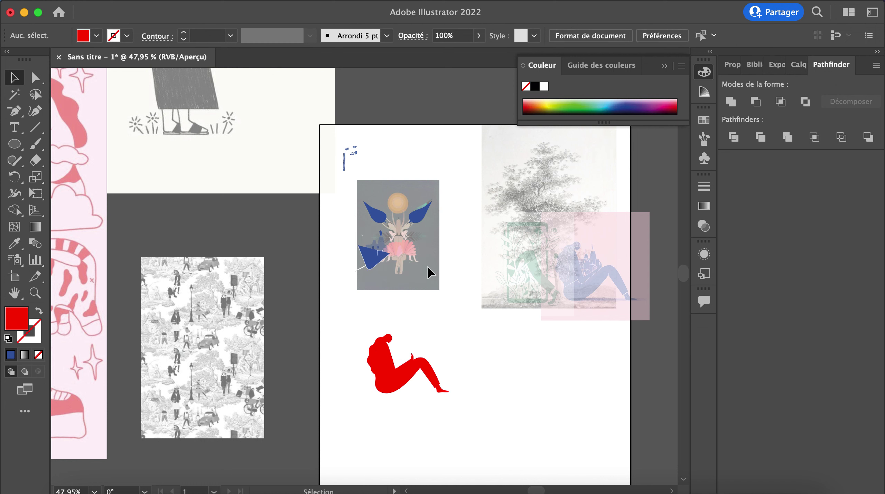
- Move the right-hand blue leaf from the grey illustration to the red figure's hand, rotate it upright, and deselect it
left_click_drag(420, 213, 413, 329)
left_click(409, 360)
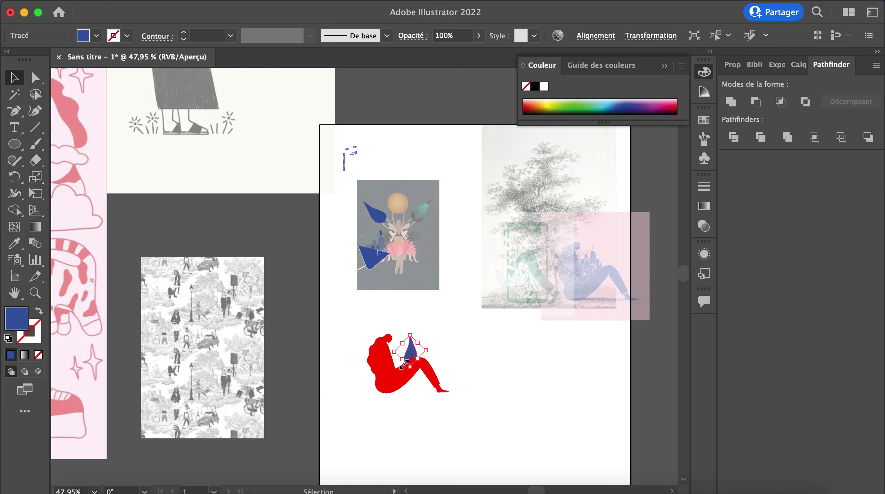
left_click_drag(405, 358, 407, 348)
left_click(457, 331)
scroll(401, 336, "up", 1)
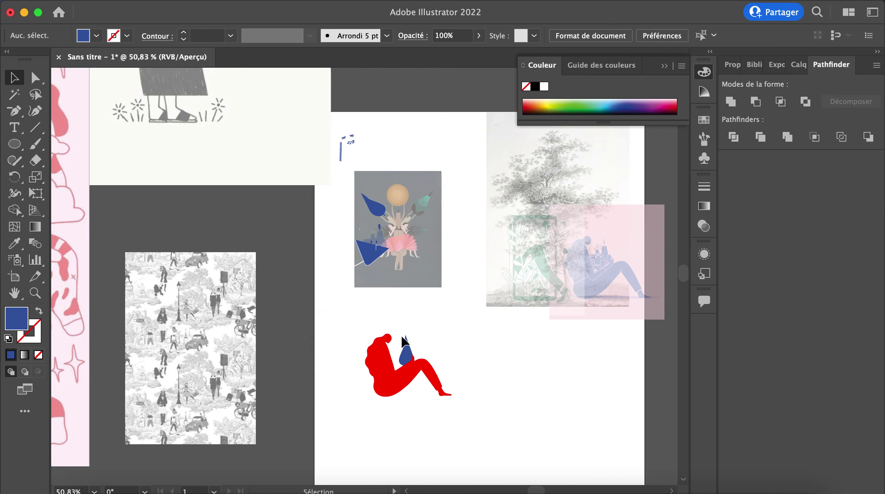
scroll(401, 338, "up", 3)
scroll(303, 222, "down", 2)
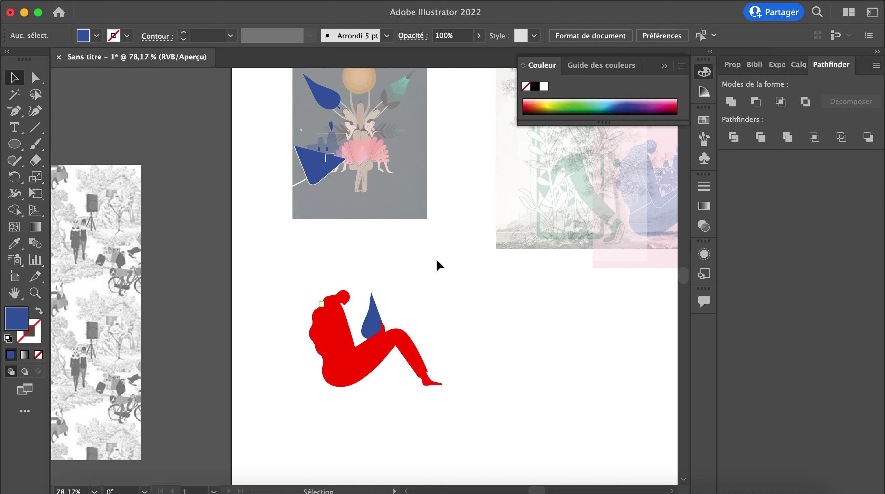
- Draw a second blank portrait artboard, larger than the existing one, in the empty space to its right
scroll(436, 261, "down", 4)
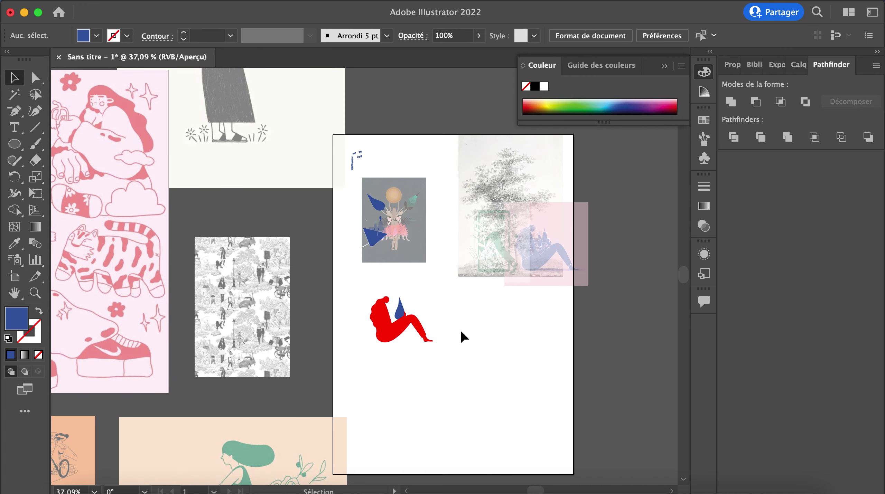
scroll(461, 330, "down", 4)
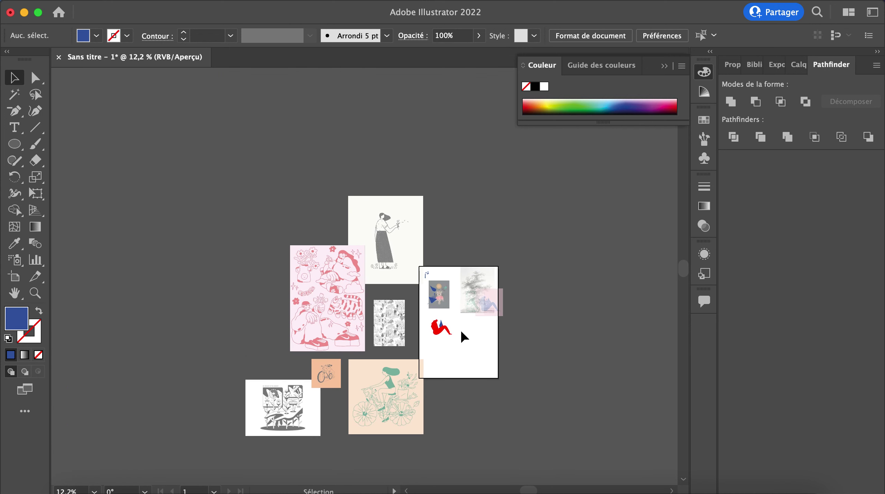
scroll(460, 329, "right", 2)
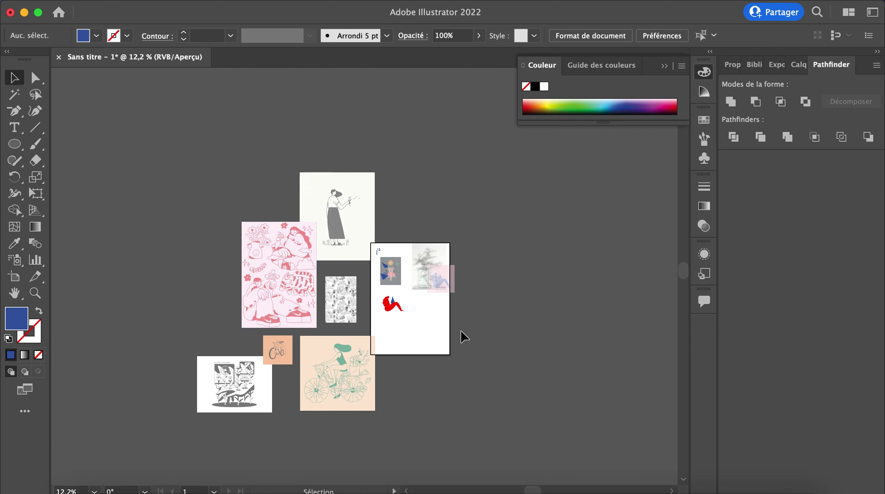
left_click(14, 276)
left_click_drag(482, 215, 591, 402)
left_click(14, 78)
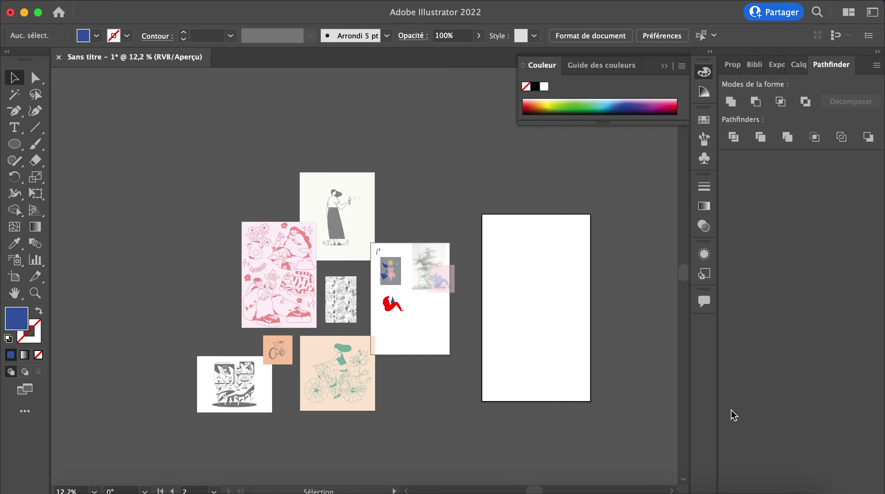
scroll(432, 237, "up", 1)
scroll(417, 303, "up", 4)
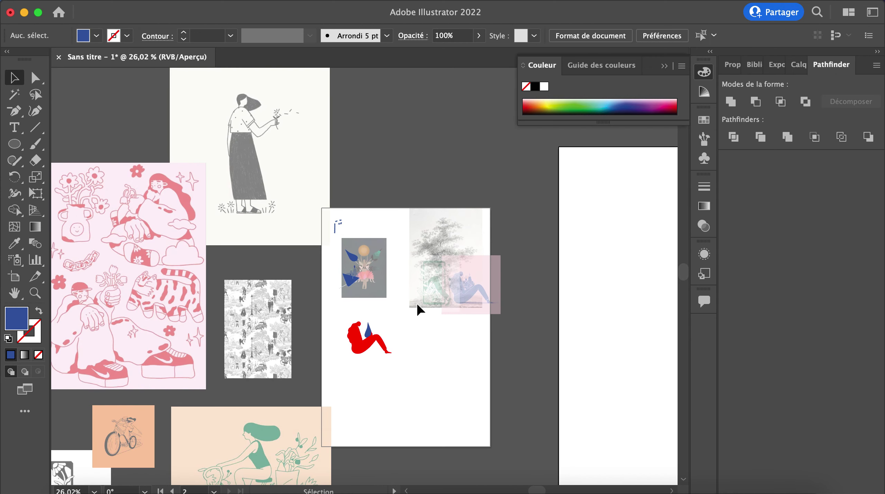